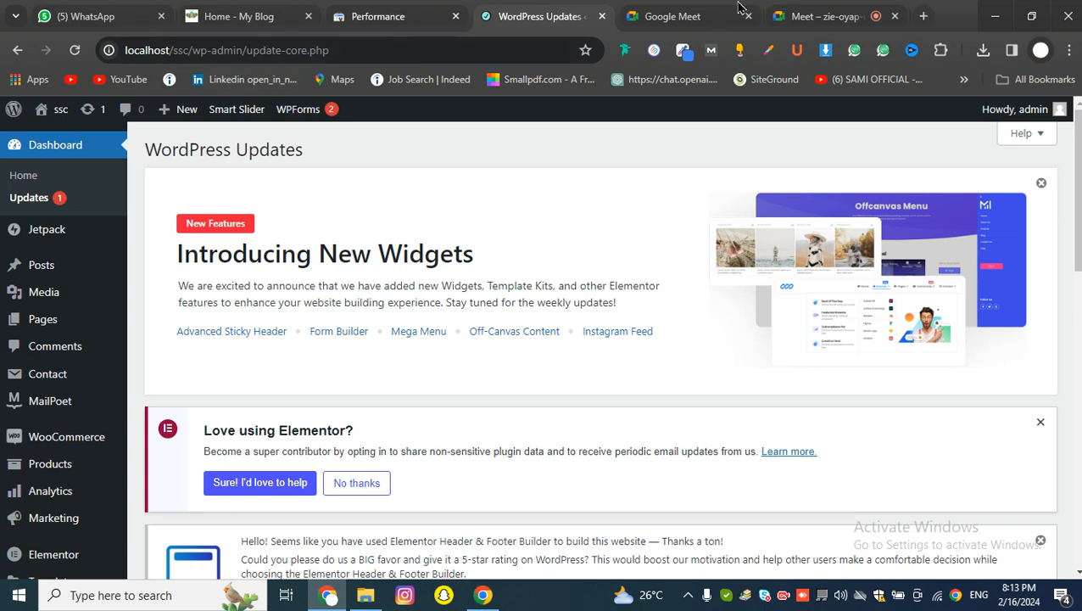
# Check the Google Meet in-call messages and the WordPress Question Group chat in WhatsApp for participants' replies.
pyautogui.click(834, 12)
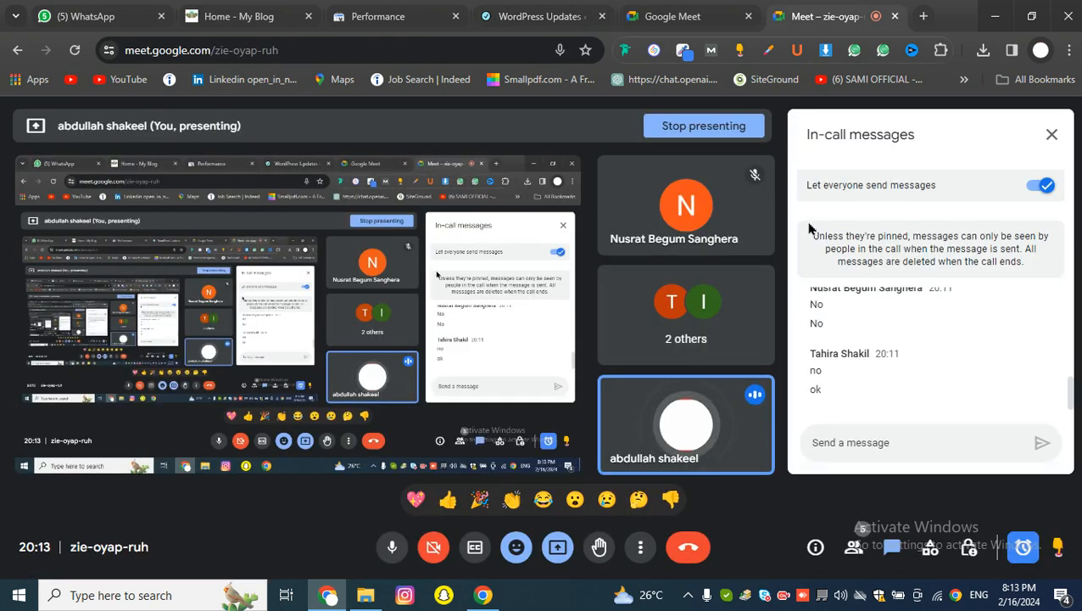
pyautogui.moveTo(709, 218)
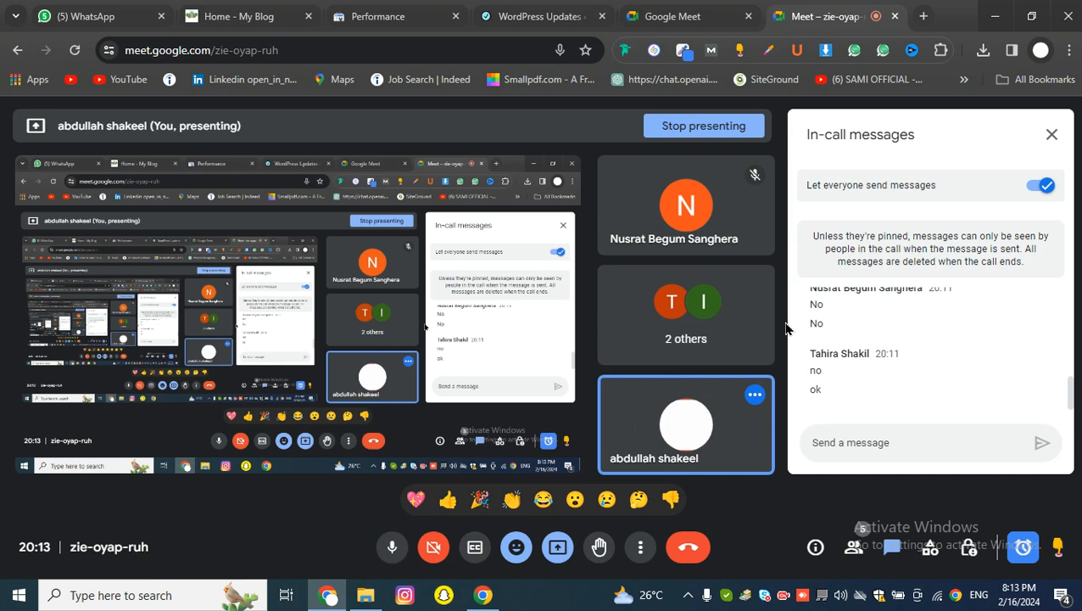
pyautogui.click(80, 15)
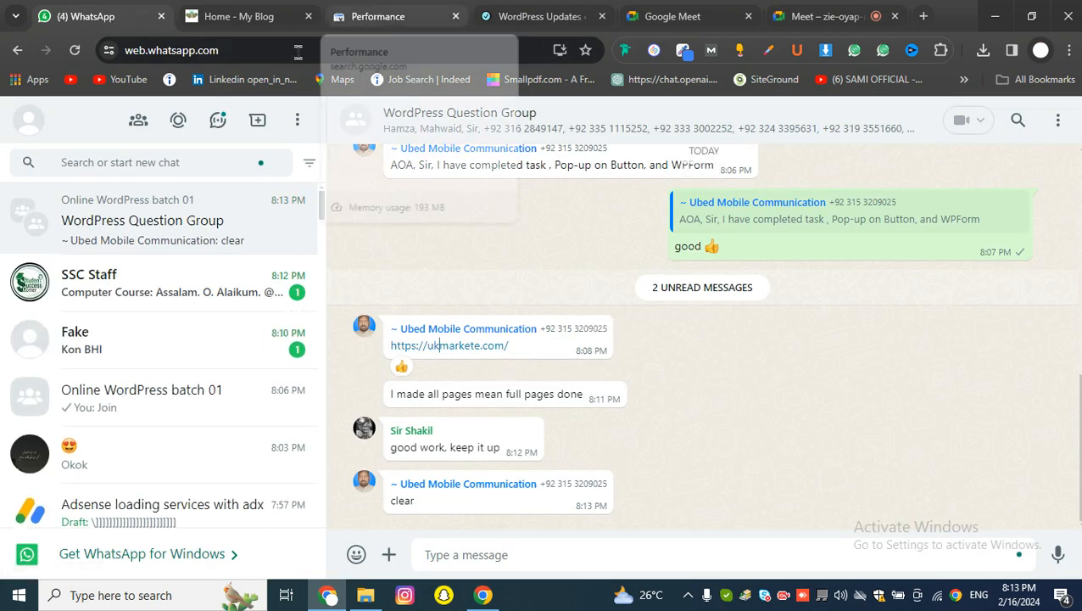
pyautogui.click(354, 6)
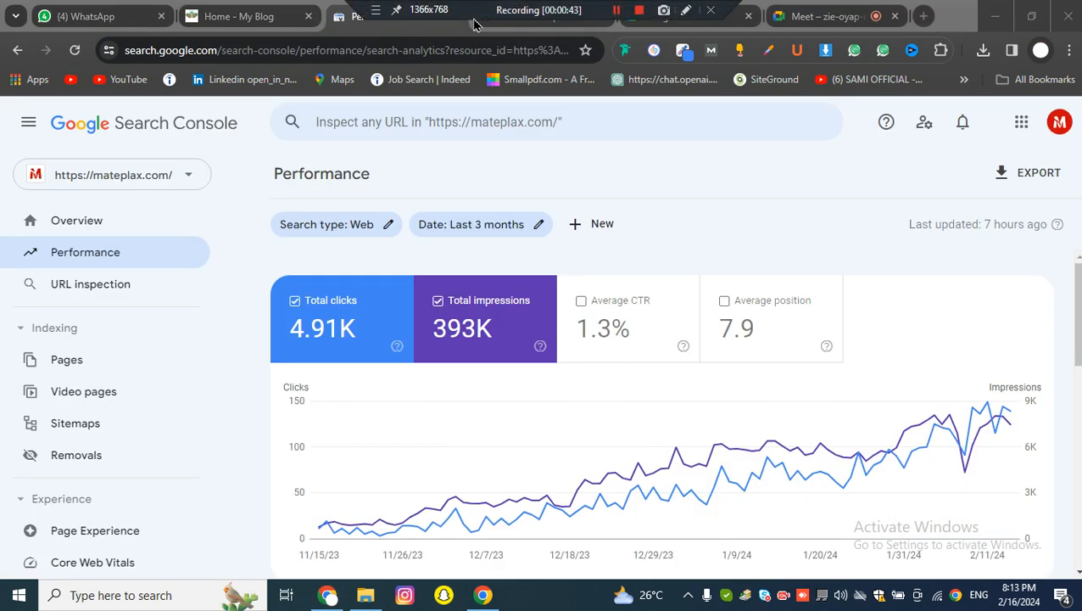
pyautogui.click(543, 12)
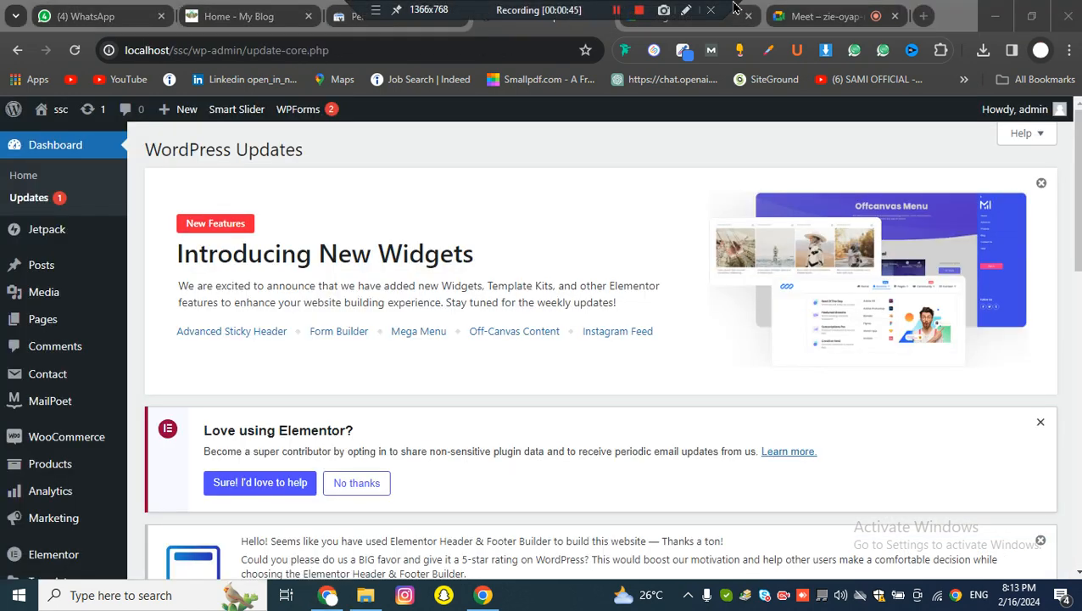
pyautogui.click(804, 11)
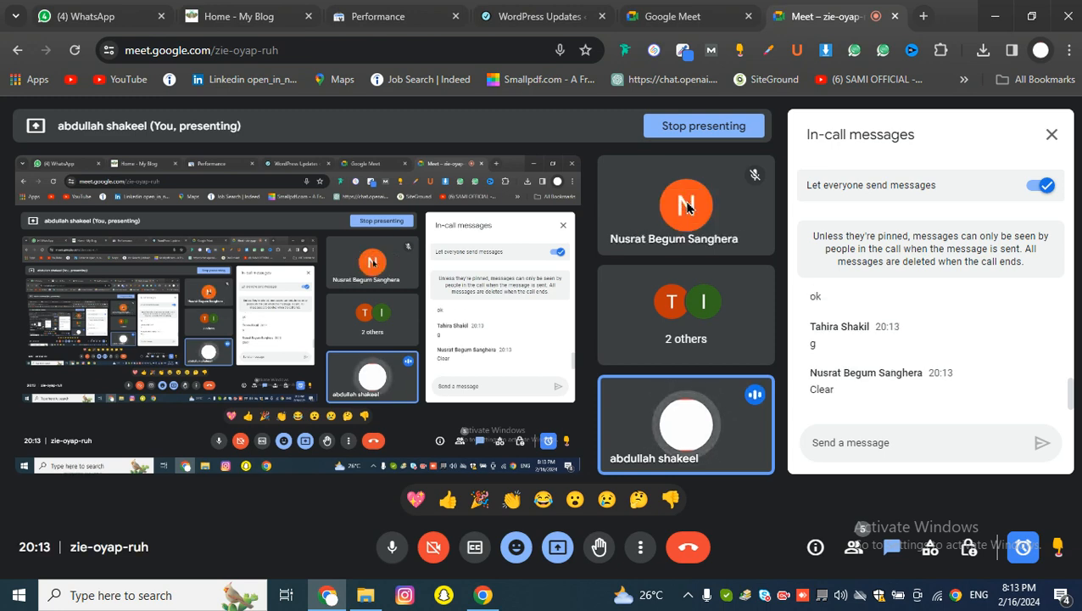
# Switch to the WordPress admin dashboard and close the My Blog and Search Console Performance pages.
pyautogui.click(521, 21)
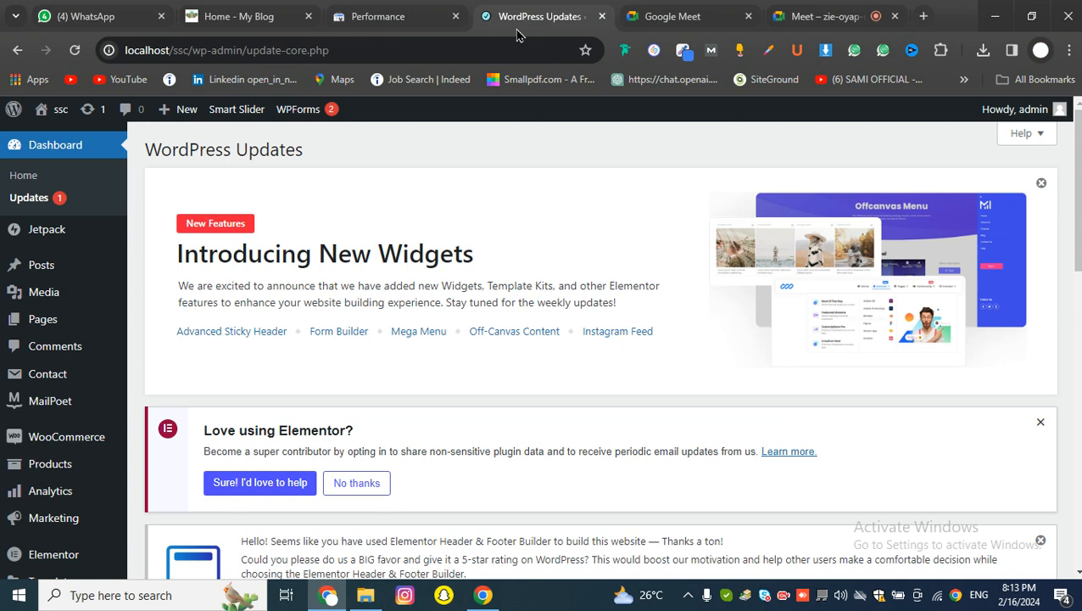
pyautogui.moveTo(12, 403)
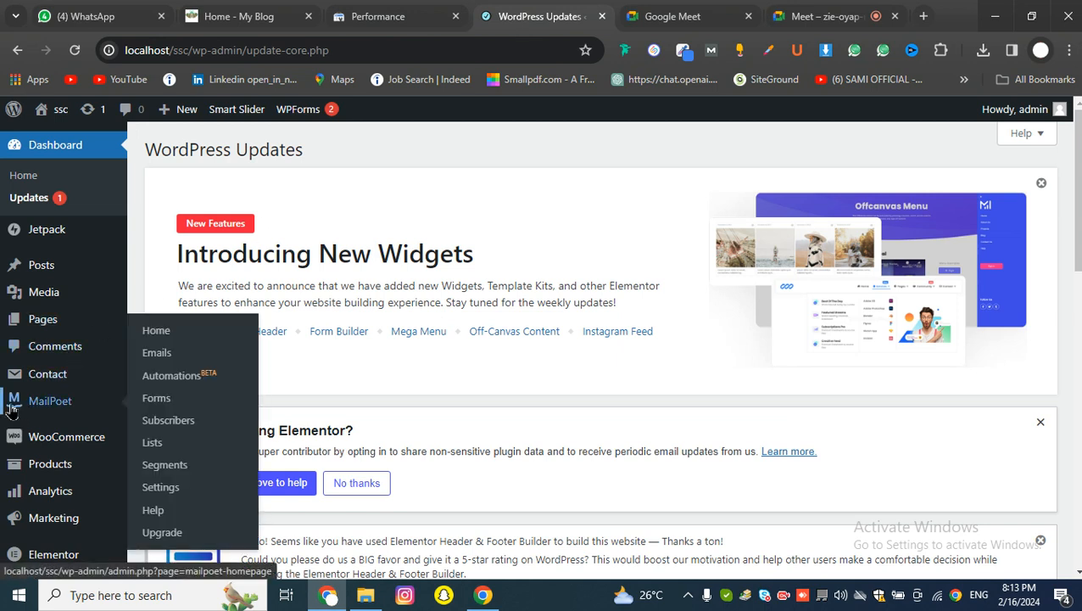
pyautogui.moveTo(12, 436)
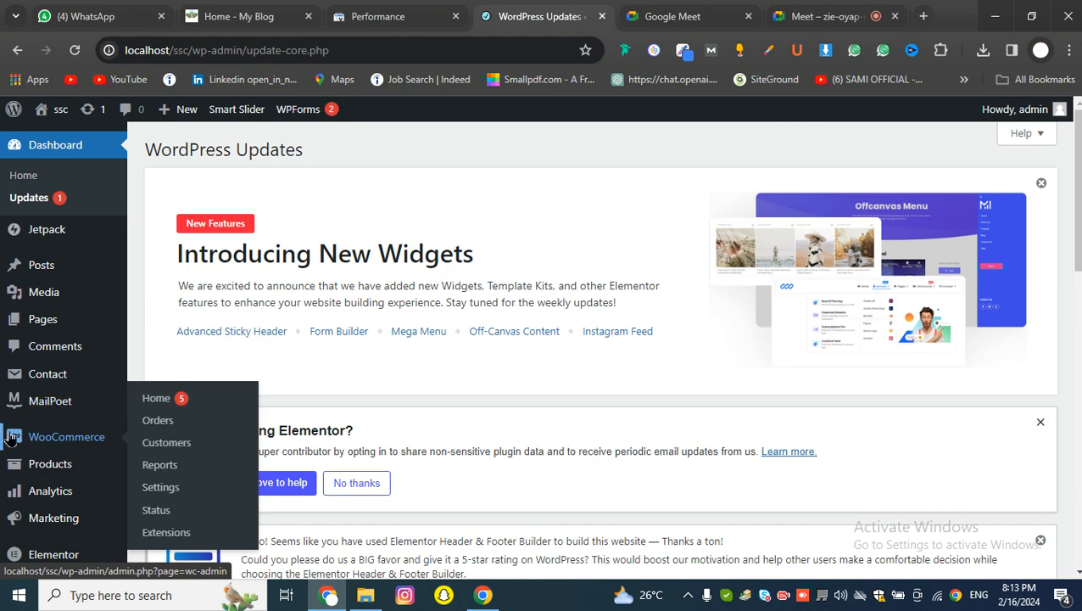
pyautogui.scroll(-5, 357, 375)
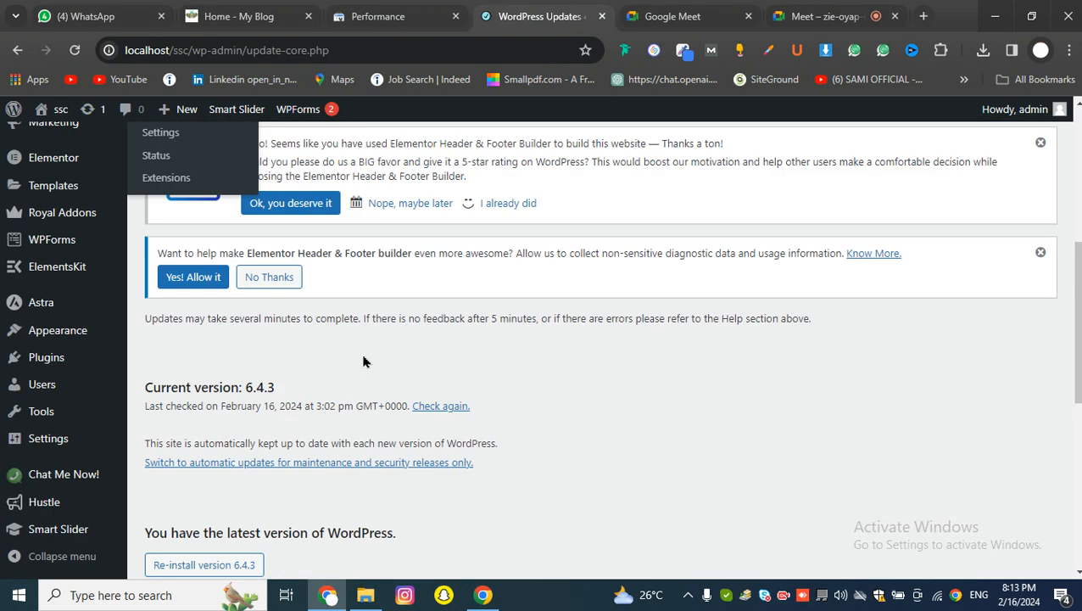
pyautogui.scroll(5, 363, 363)
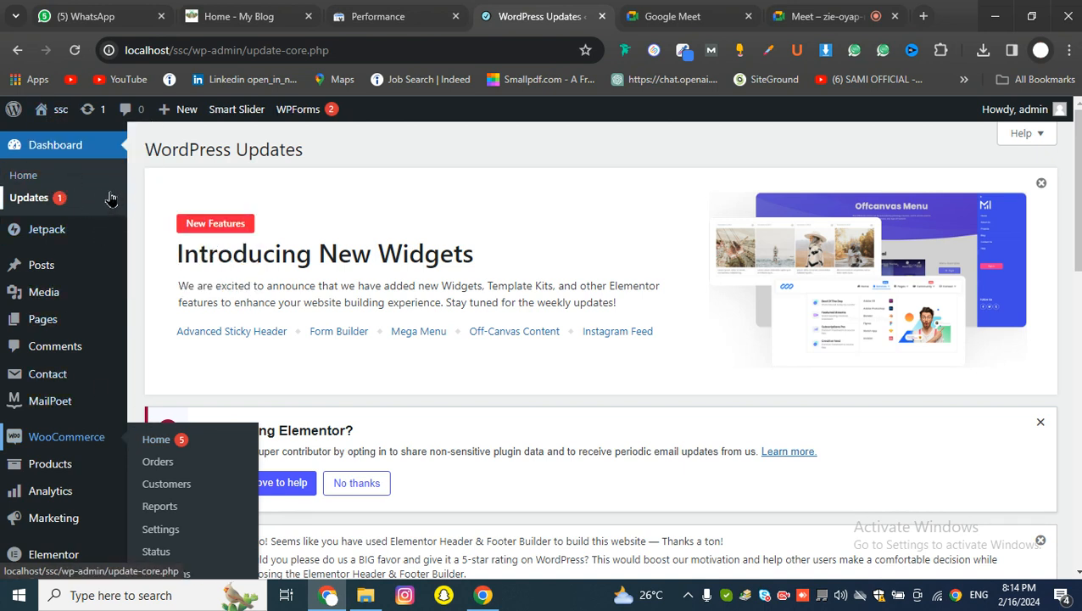
pyautogui.click(308, 16)
pyautogui.click(307, 17)
# Open the WooCommerce Home page from the WordPress admin dashboard.
pyautogui.moveTo(60, 115)
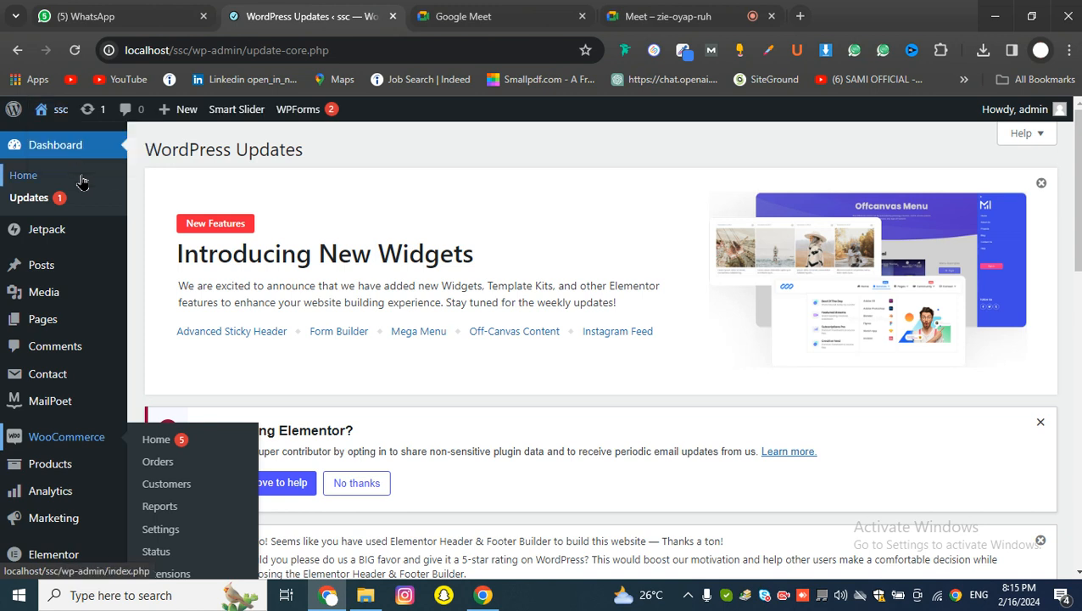
pyautogui.moveTo(124, 230)
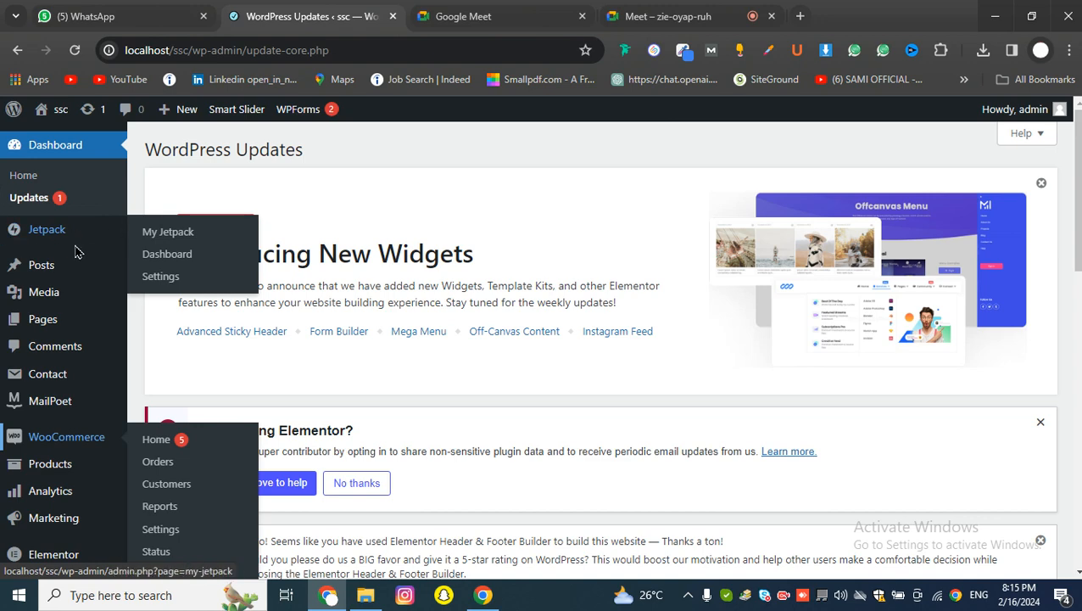
pyautogui.scroll(-2, 102, 329)
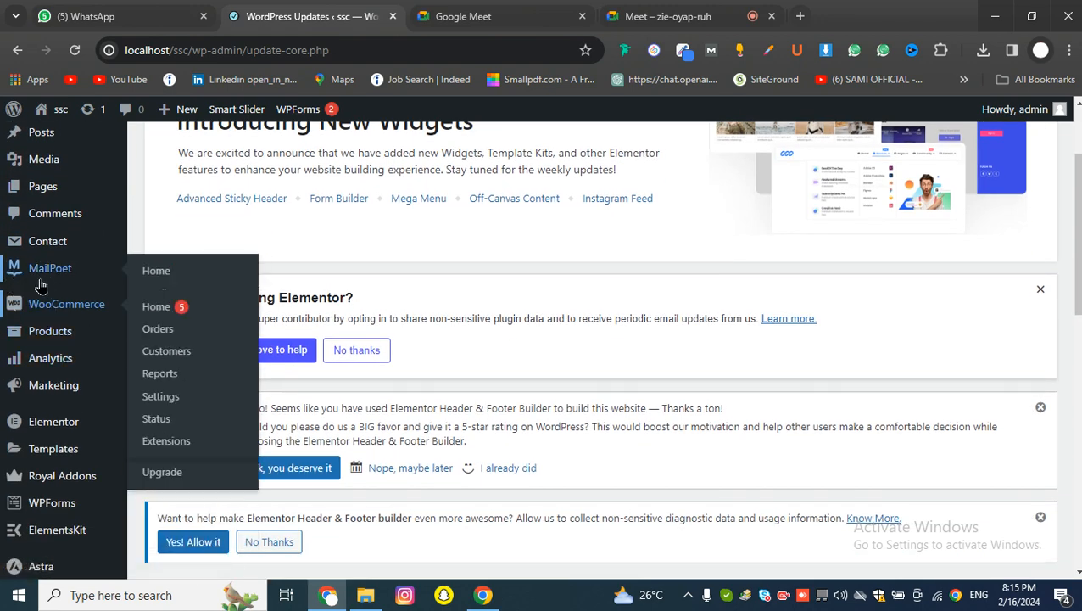
pyautogui.moveTo(48, 280)
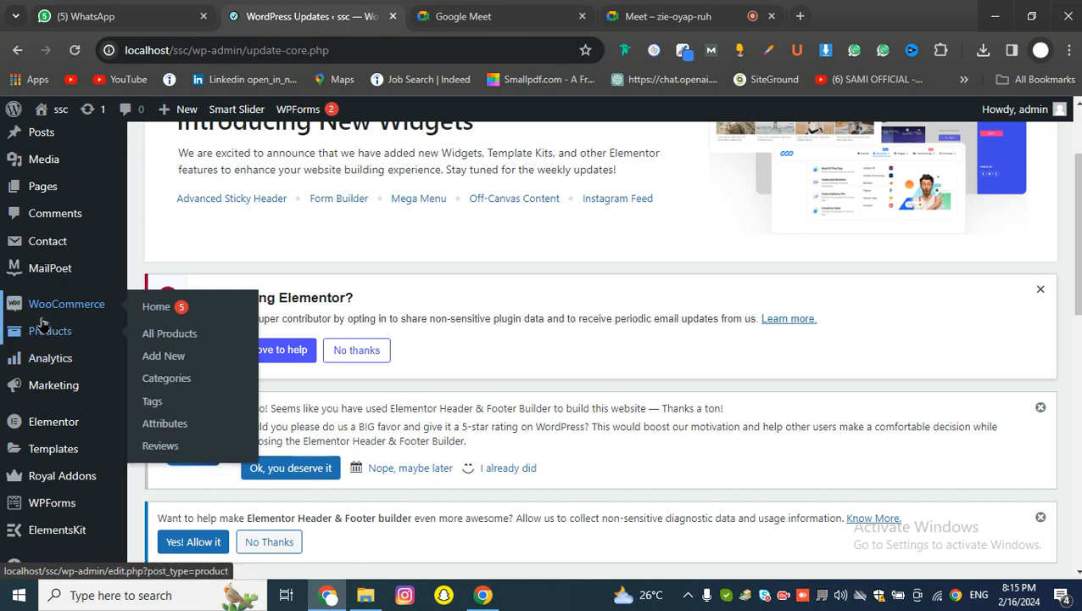
pyautogui.click(156, 313)
pyautogui.scroll(-5, 341, 353)
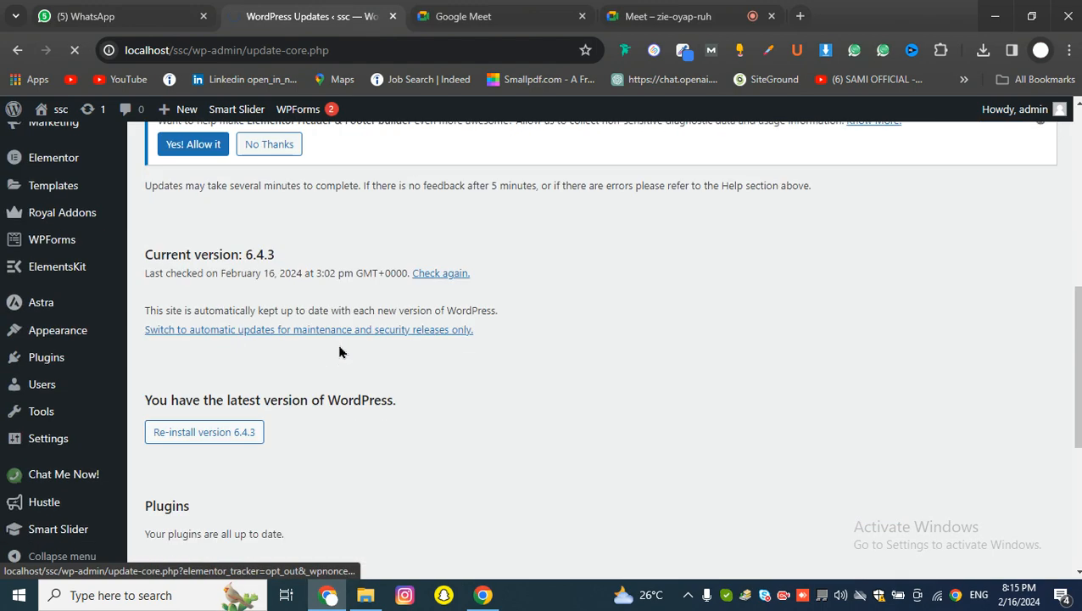
pyautogui.scroll(-4, 339, 352)
pyautogui.scroll(9, 339, 352)
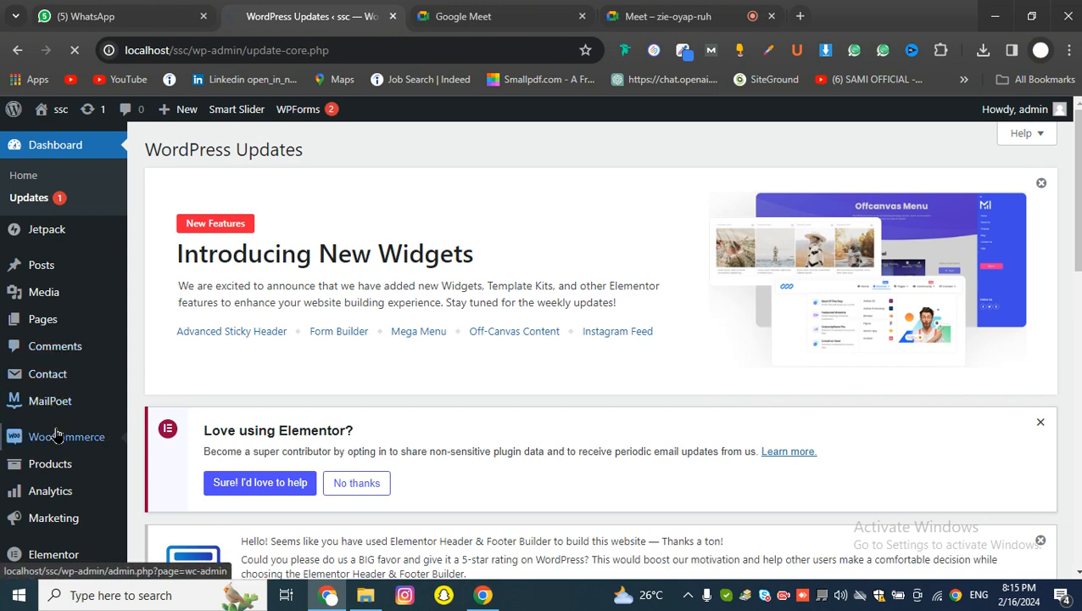
pyautogui.moveTo(58, 450)
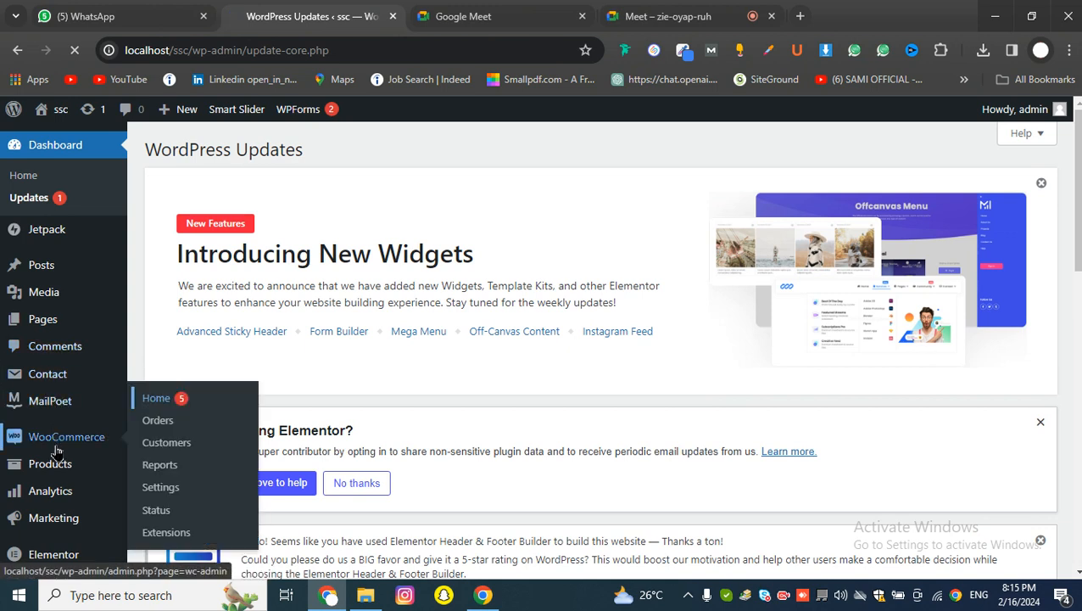
pyautogui.click(165, 452)
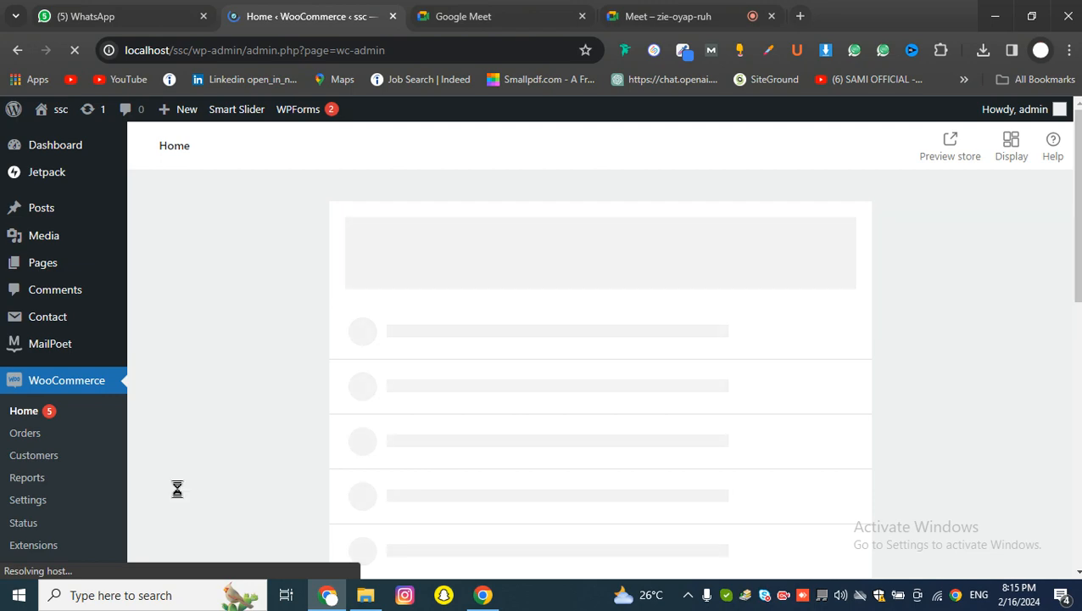
# Decline the Jetpack traffic stats offer and set the Stats overview to Month to date.
pyautogui.scroll(-7, 414, 375)
pyautogui.scroll(-1, 410, 391)
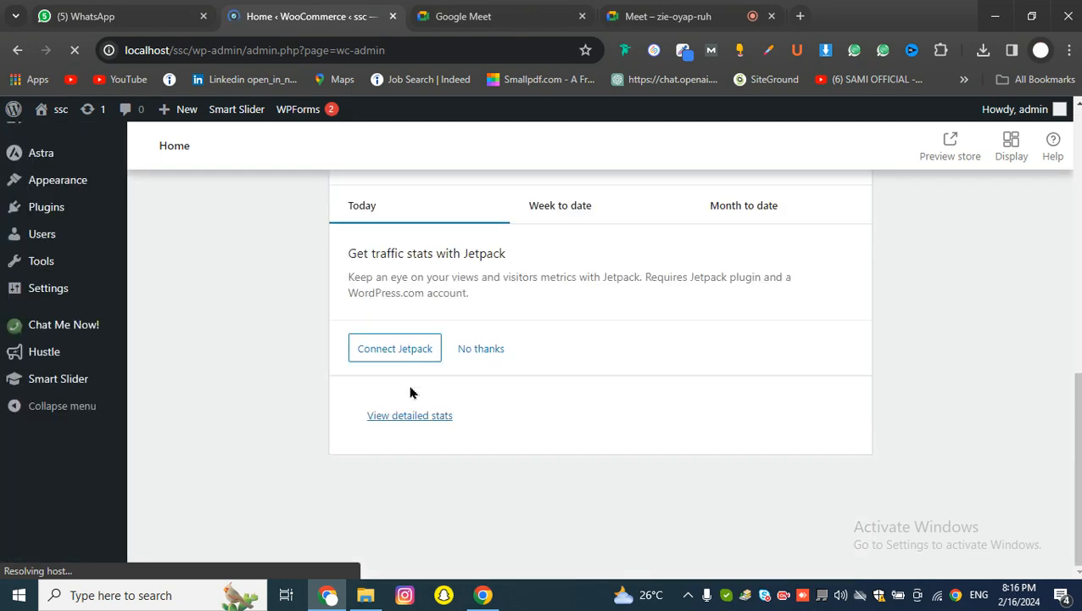
pyautogui.scroll(2, 411, 398)
pyautogui.scroll(-2, 509, 390)
pyautogui.click(474, 353)
pyautogui.click(624, 374)
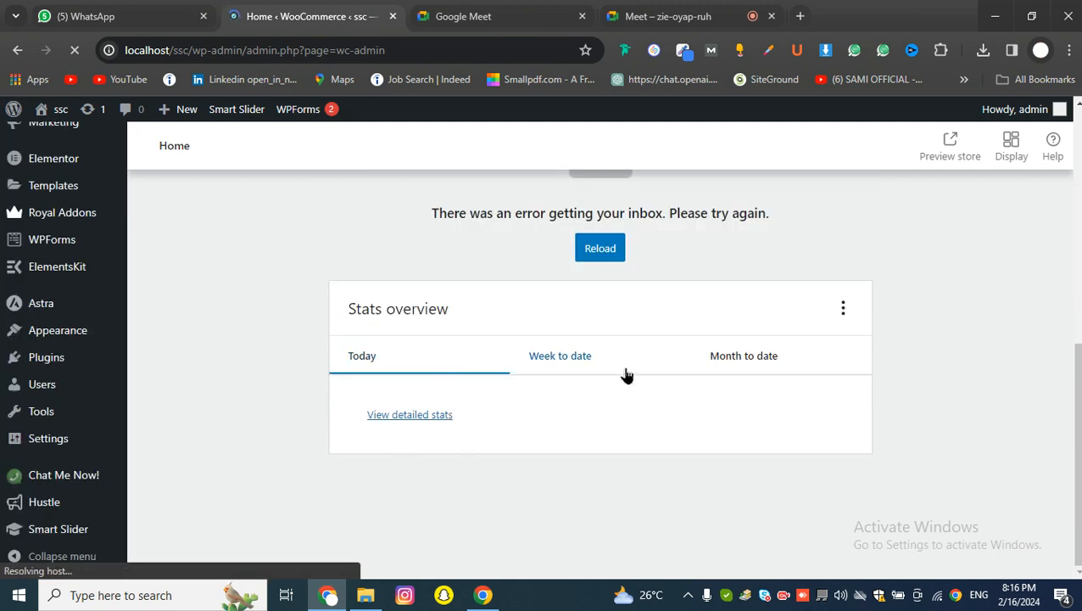
pyautogui.click(726, 374)
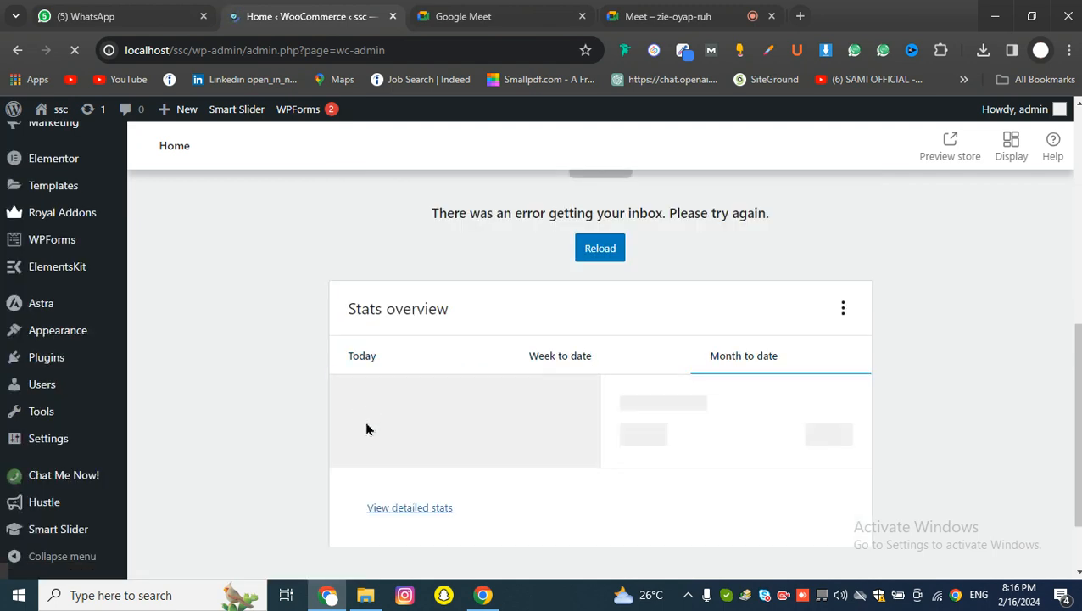
# Look through the WooCommerce Home page, from the store setup tasks and Things to do next down to the Stats overview.
pyautogui.scroll(5, 367, 428)
pyautogui.scroll(2, 356, 441)
pyautogui.scroll(-5, 450, 431)
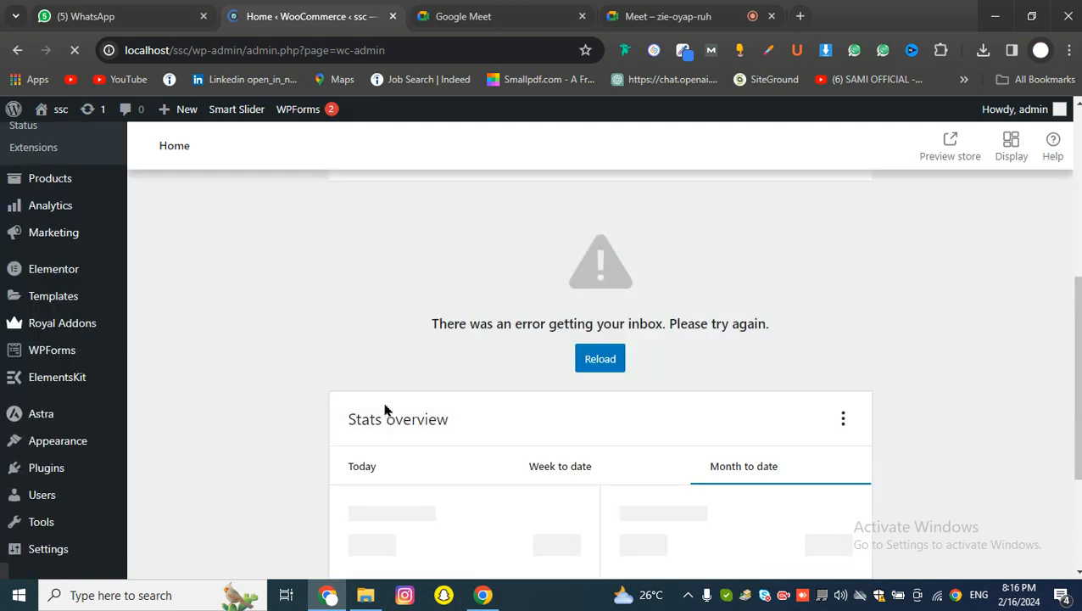
pyautogui.scroll(4, 509, 429)
pyautogui.scroll(-5, 475, 416)
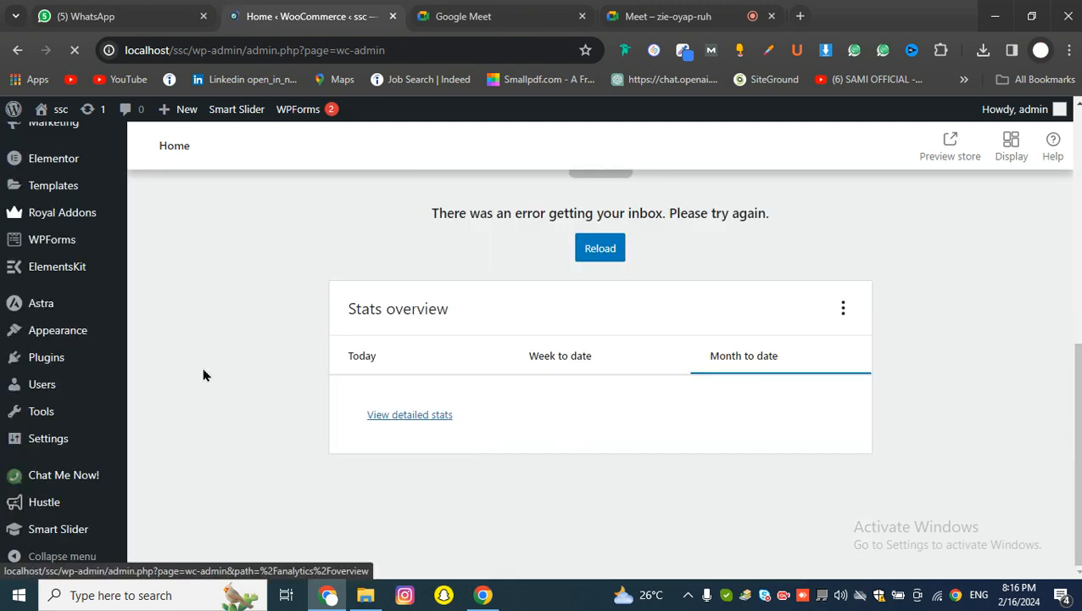
pyautogui.scroll(4, 68, 356)
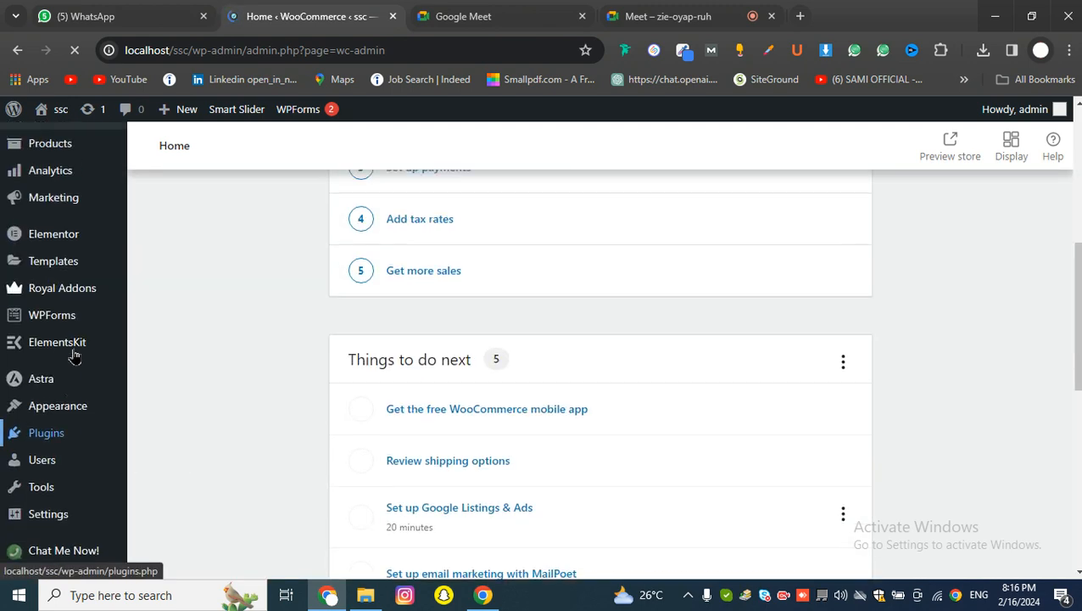
pyautogui.scroll(-3, 312, 395)
pyautogui.scroll(7, 314, 394)
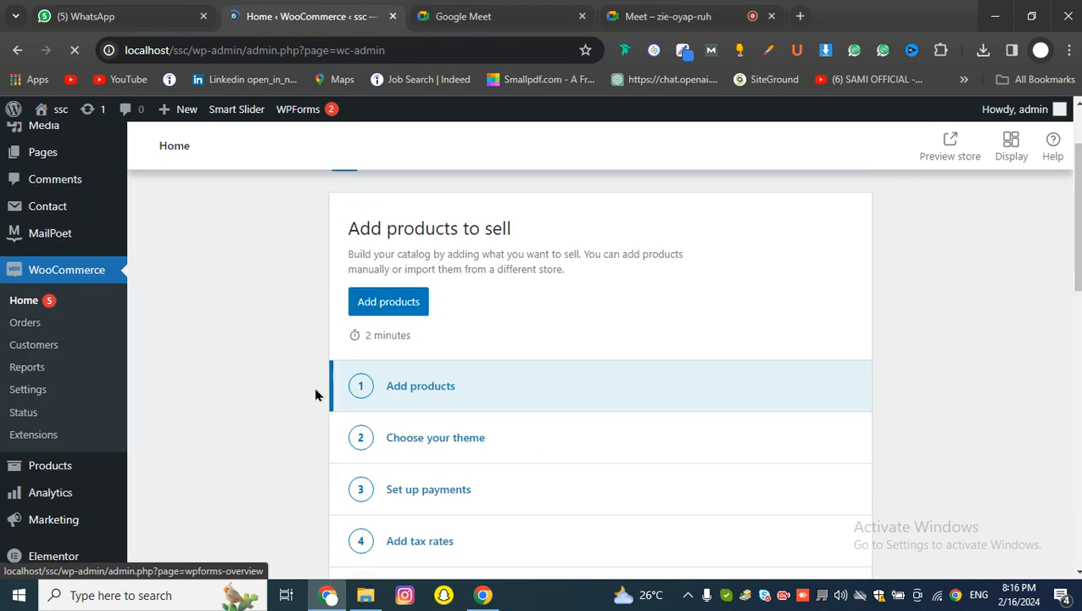
pyautogui.scroll(-7, 314, 396)
pyautogui.scroll(5, 314, 399)
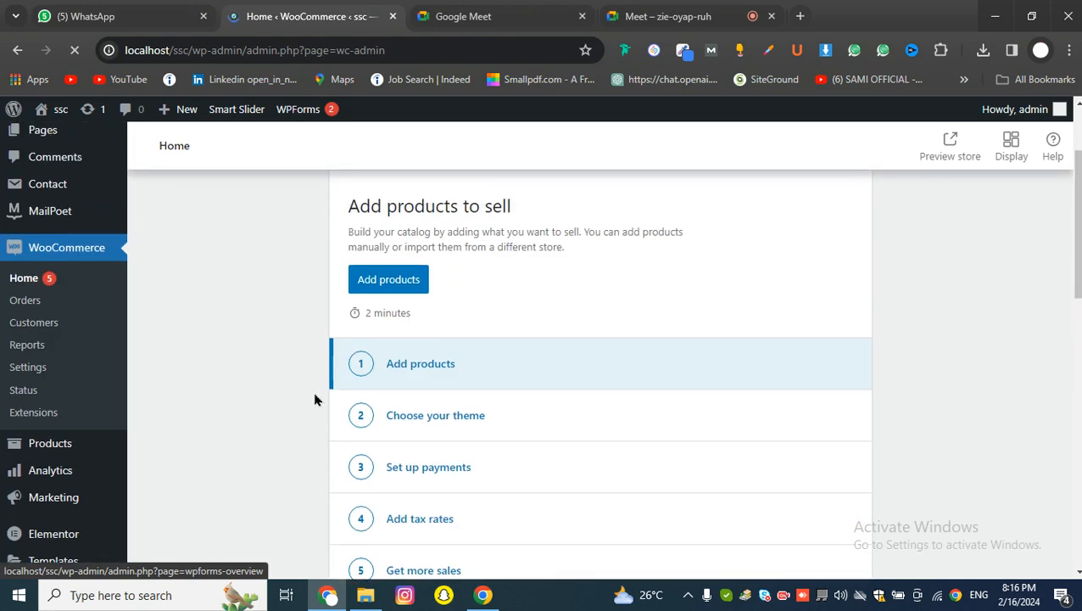
pyautogui.scroll(-5, 314, 399)
pyautogui.scroll(3, 313, 399)
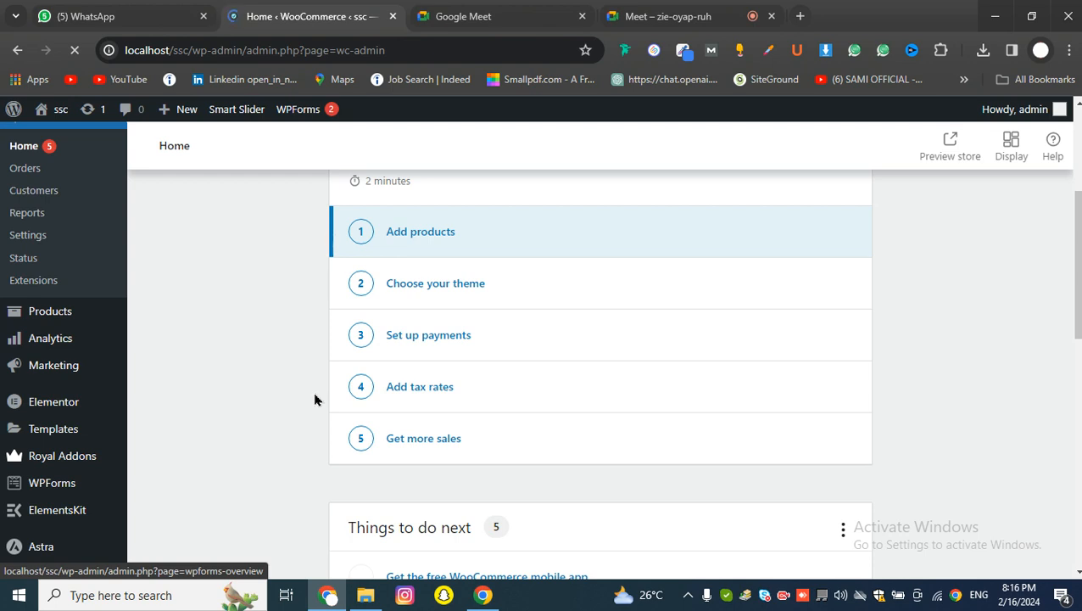
# Switch to the Google Meet call and read through the participants' in-call messages.
pyautogui.click(666, 17)
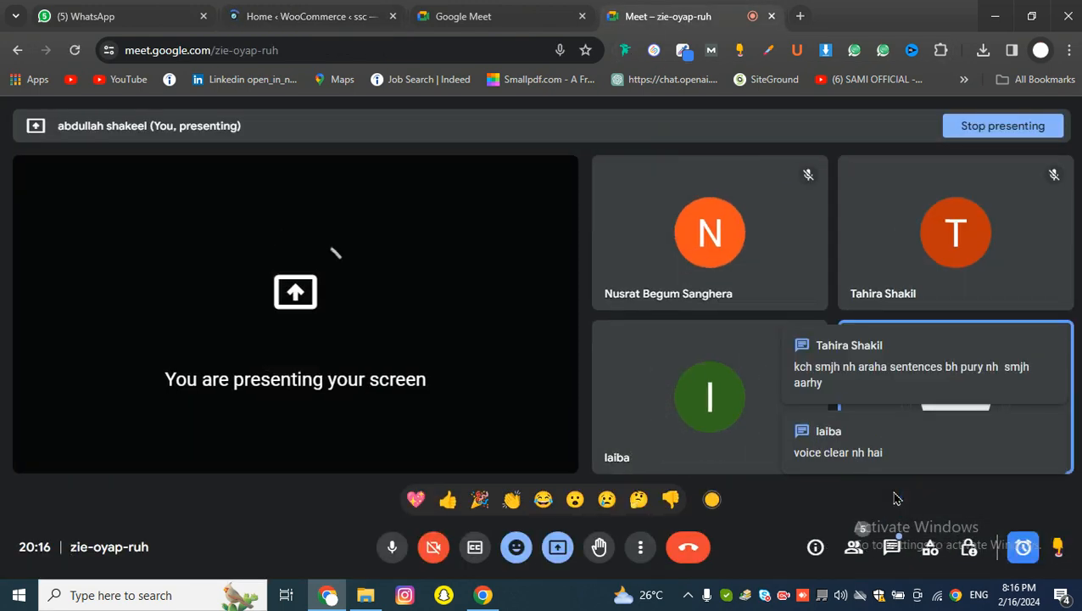
pyautogui.click(895, 548)
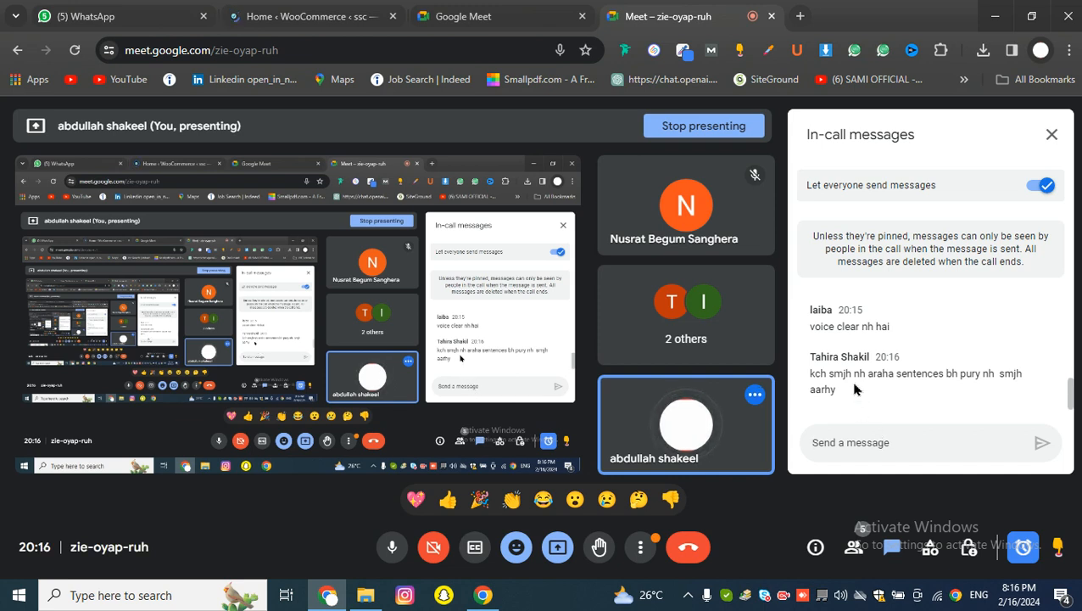
pyautogui.scroll(3, 855, 388)
pyautogui.scroll(-3, 855, 389)
pyautogui.scroll(3, 854, 390)
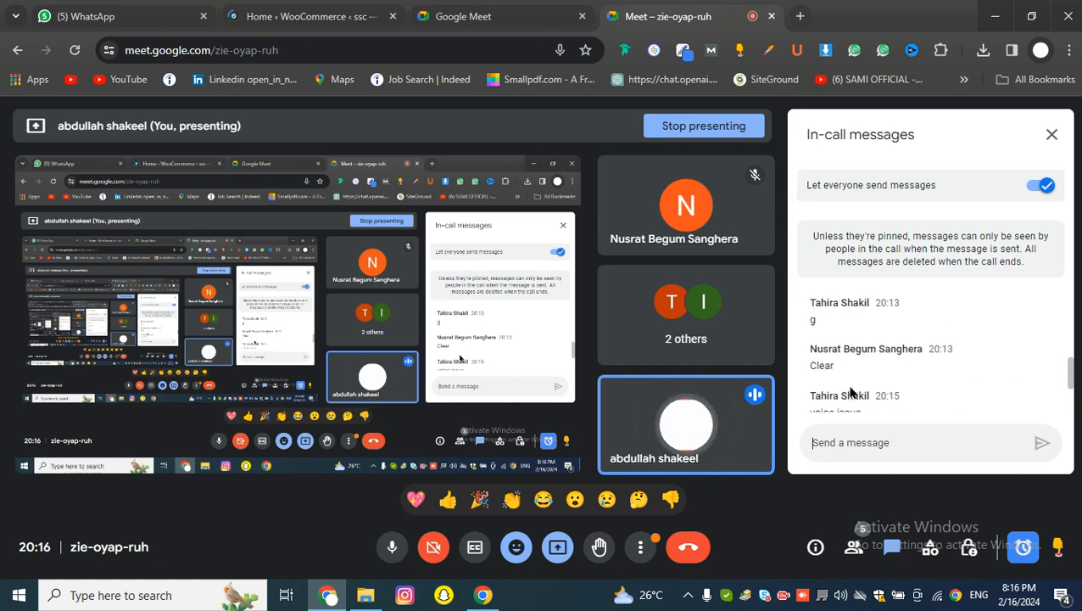
pyautogui.scroll(-4, 851, 394)
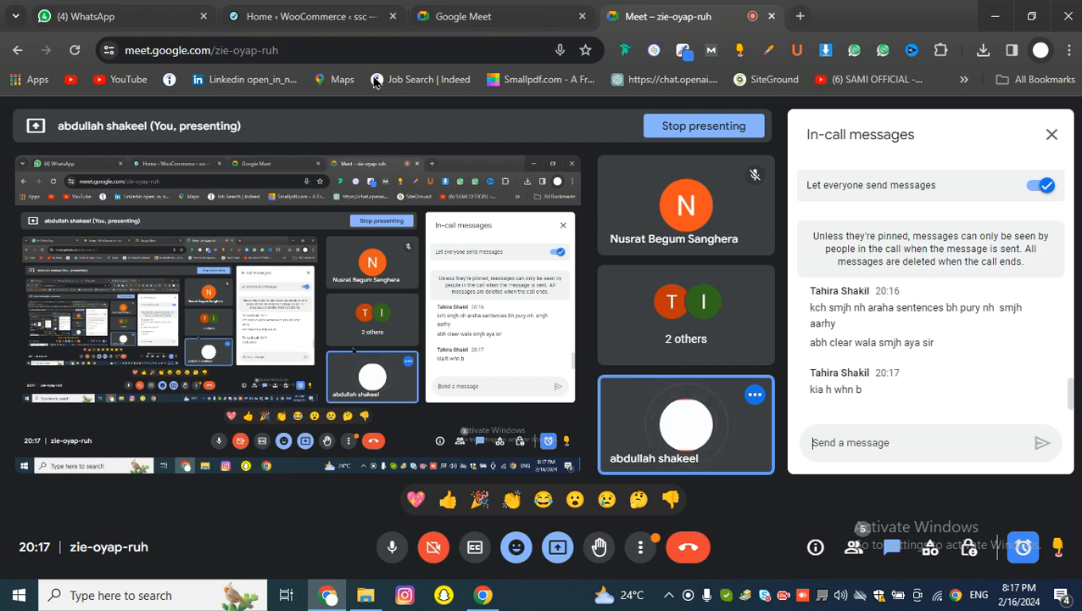
# Return to the WooCommerce Home page in WordPress and review the store setup tasks, starting with Add products.
pyautogui.click(326, 16)
pyautogui.scroll(3, 200, 314)
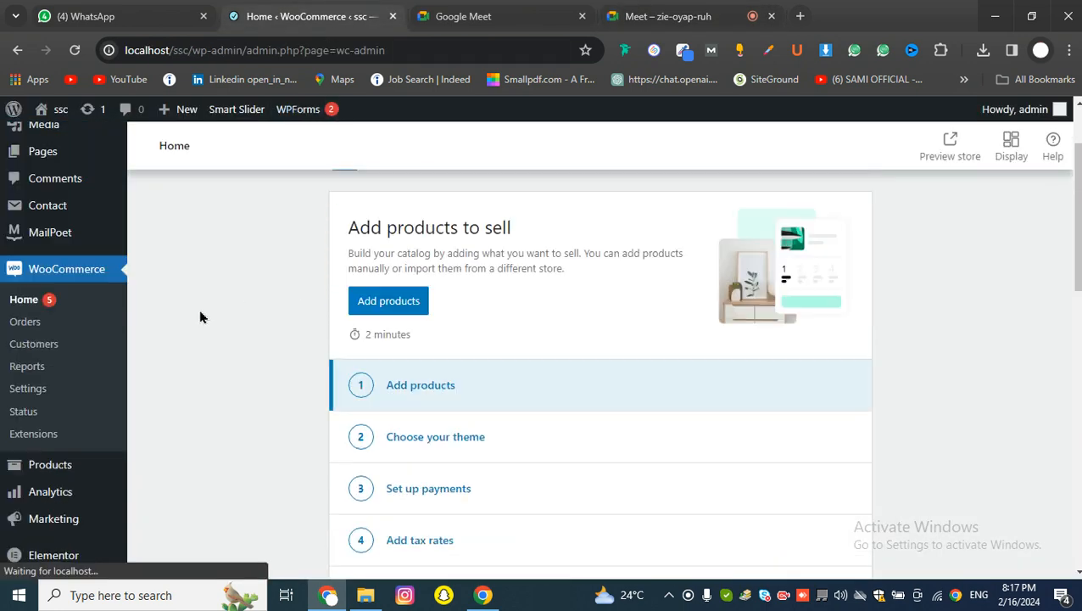
pyautogui.scroll(-10, 255, 310)
pyautogui.scroll(10, 383, 309)
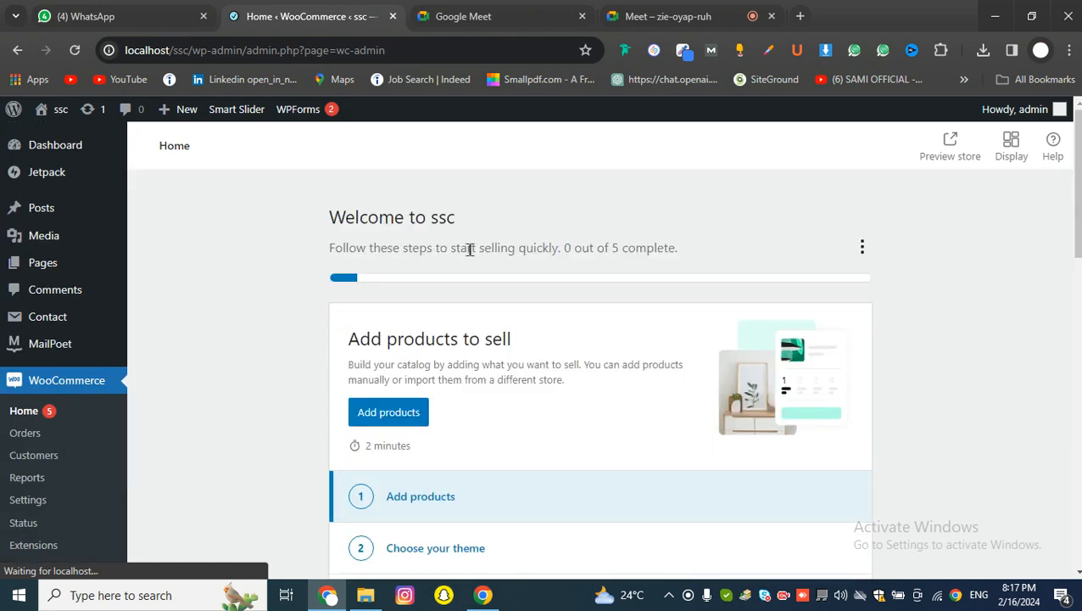
pyautogui.scroll(-2, 348, 357)
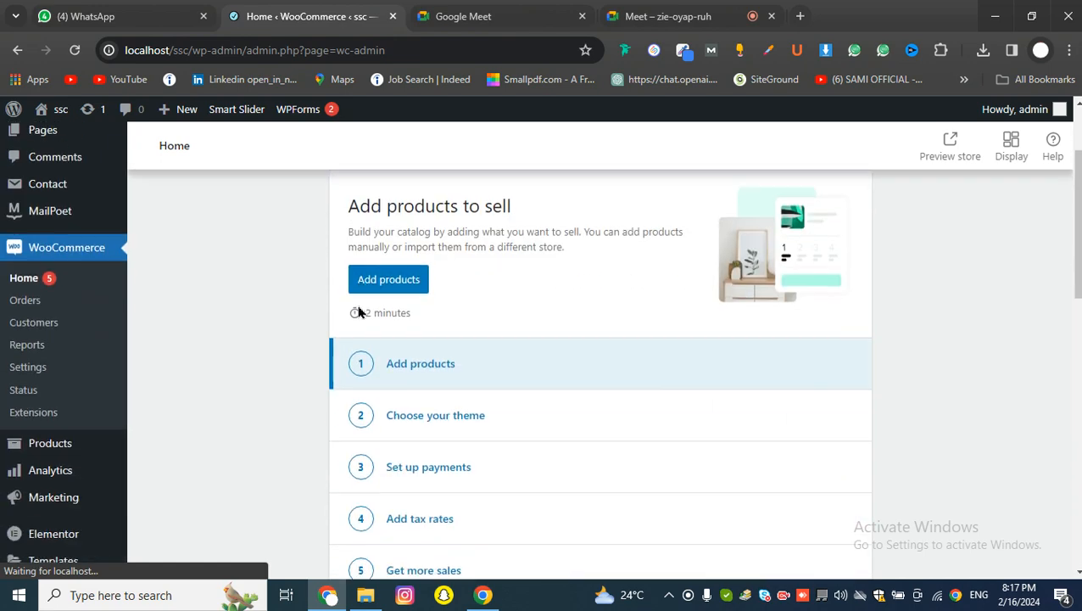
# Finish reviewing the store setup tasks and open the WooCommerce settings.
pyautogui.scroll(2, 363, 355)
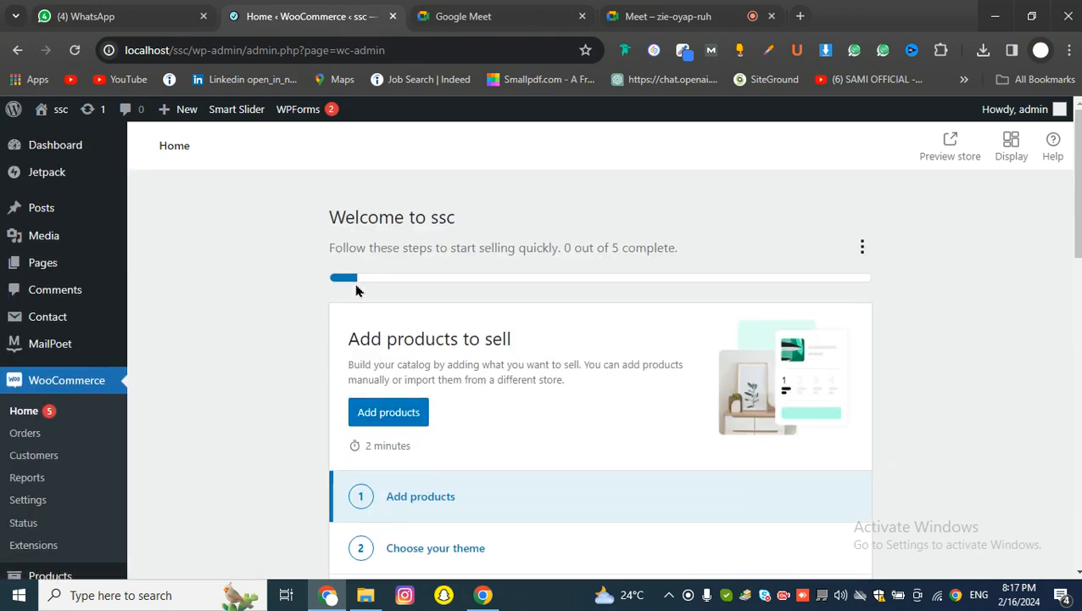
pyautogui.scroll(-2, 383, 369)
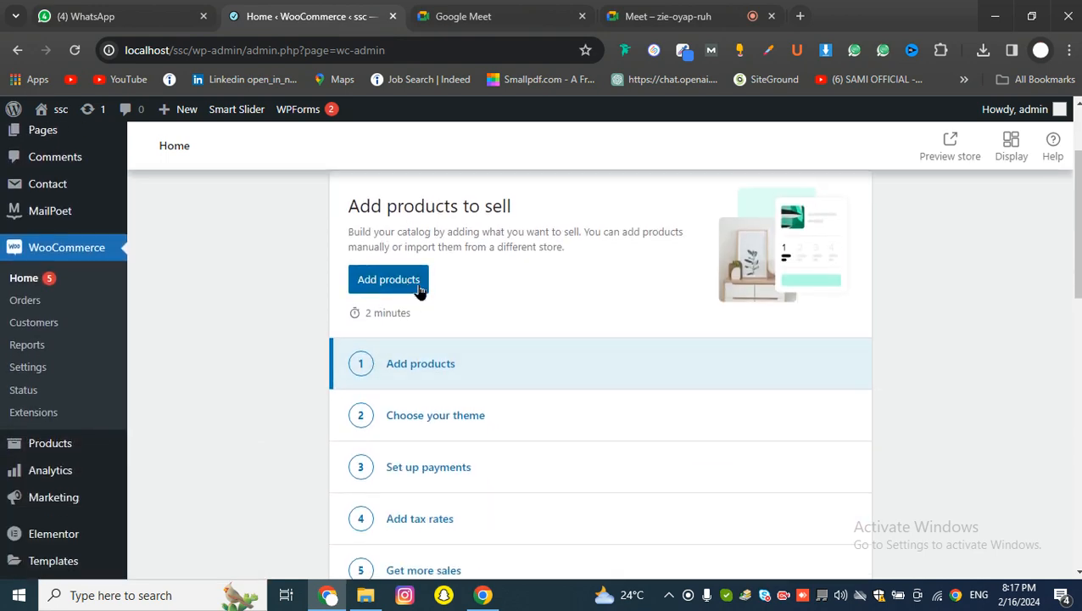
pyautogui.scroll(2, 533, 341)
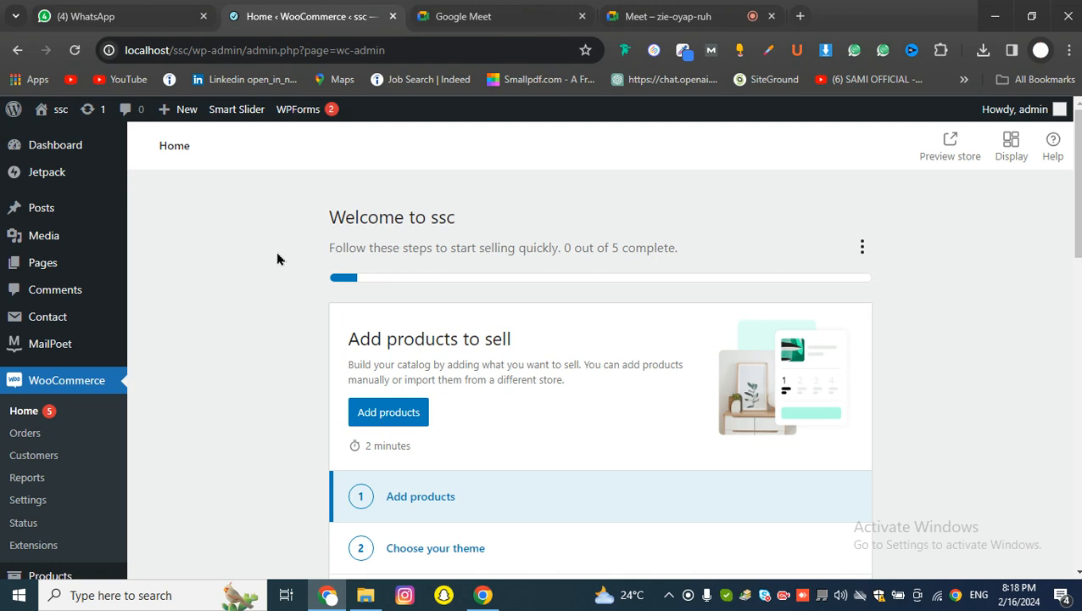
pyautogui.scroll(-3, 76, 415)
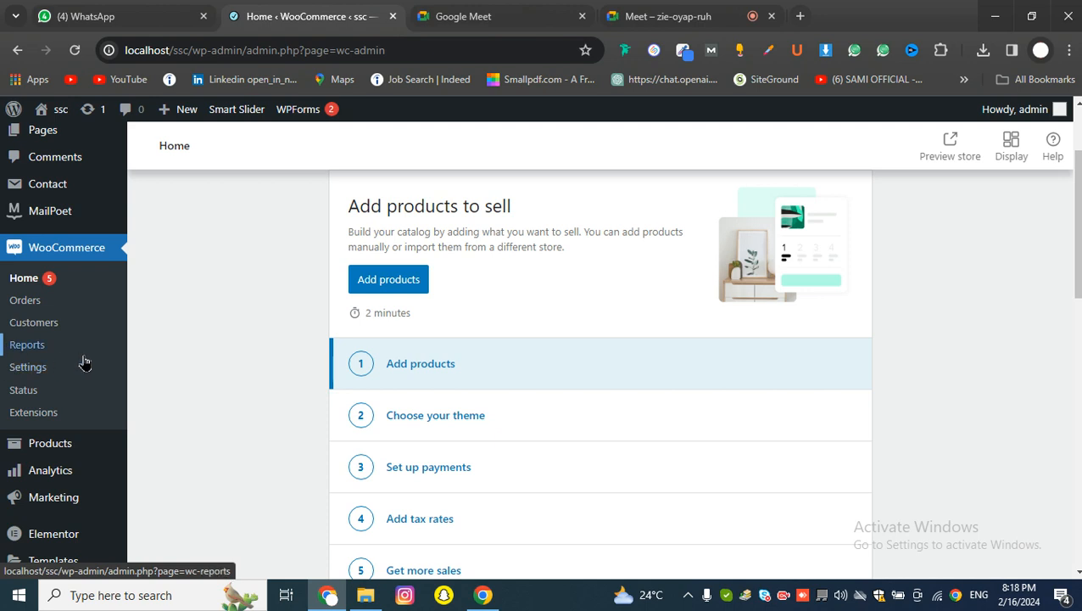
pyautogui.click(23, 376)
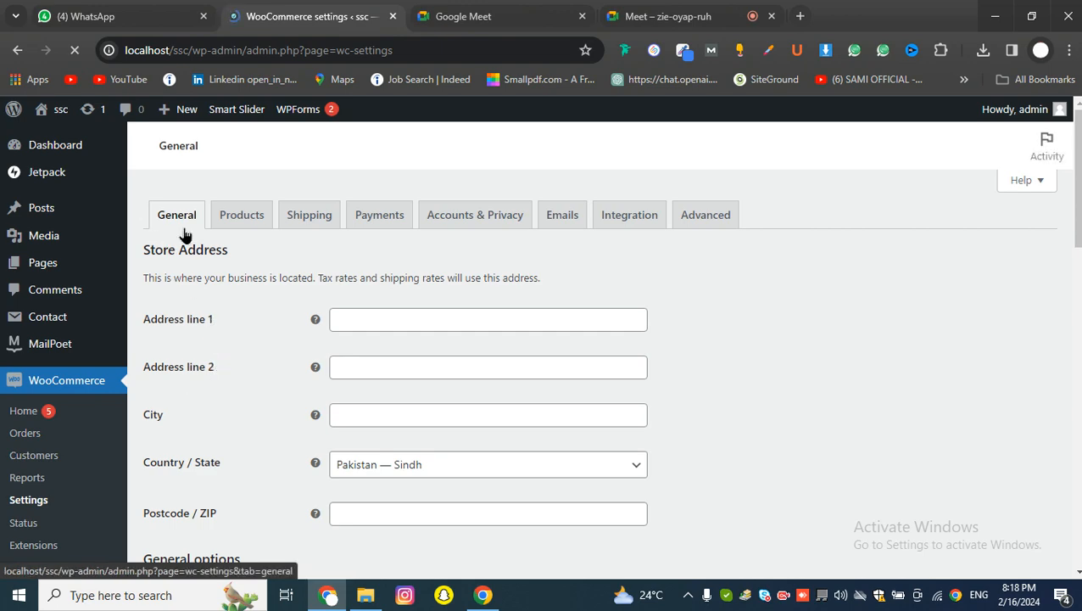
# Look through the General settings, focusing on the Store Address section and the fields it contains.
pyautogui.scroll(-5, 362, 299)
pyautogui.scroll(-5, 362, 314)
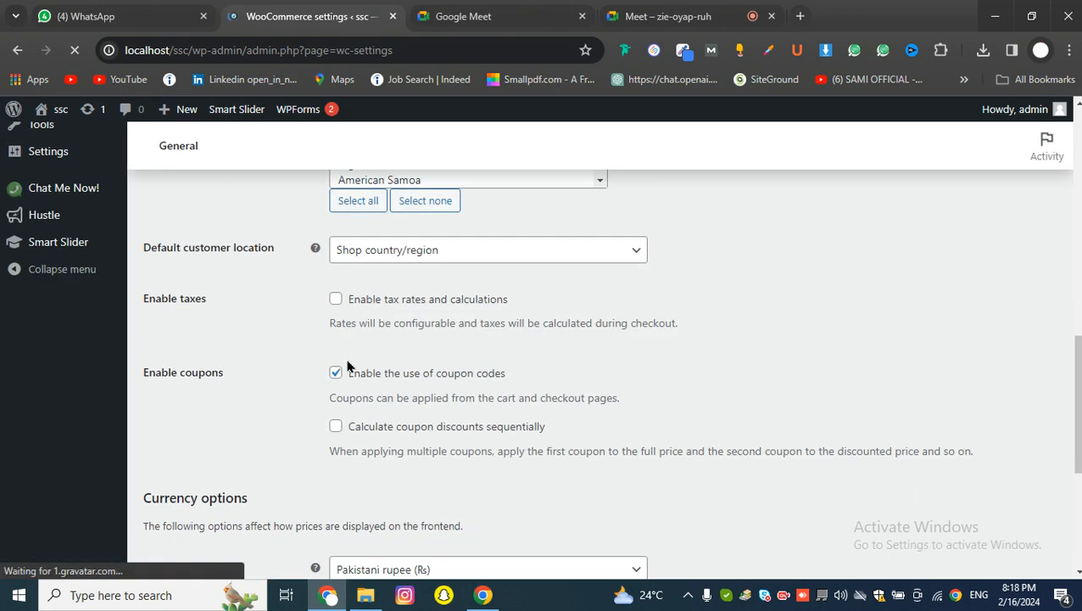
pyautogui.scroll(10, 348, 365)
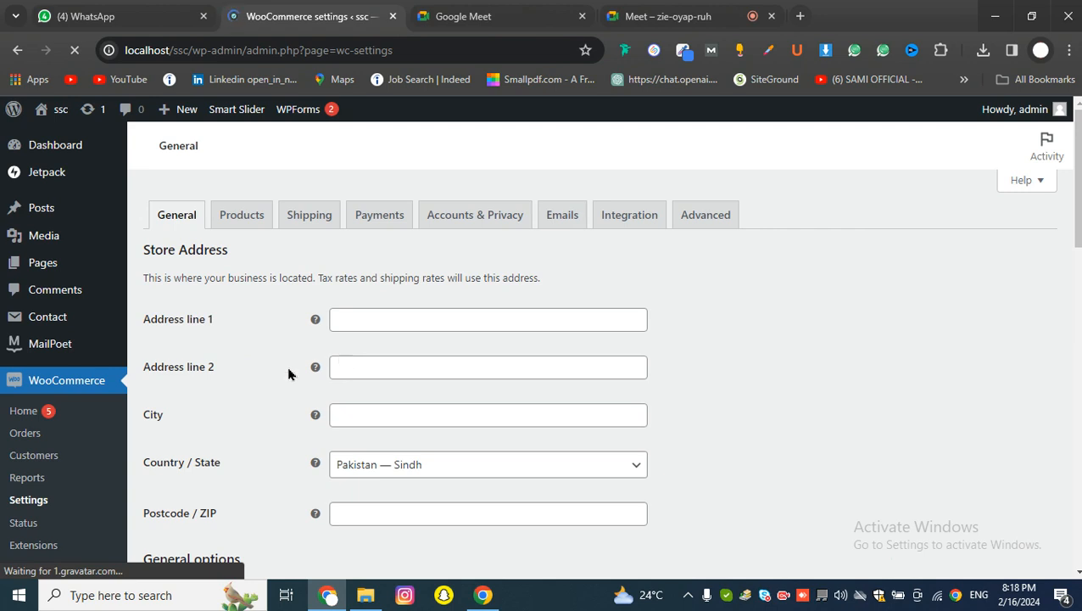
pyautogui.moveTo(139, 250); pyautogui.dragTo(231, 265)
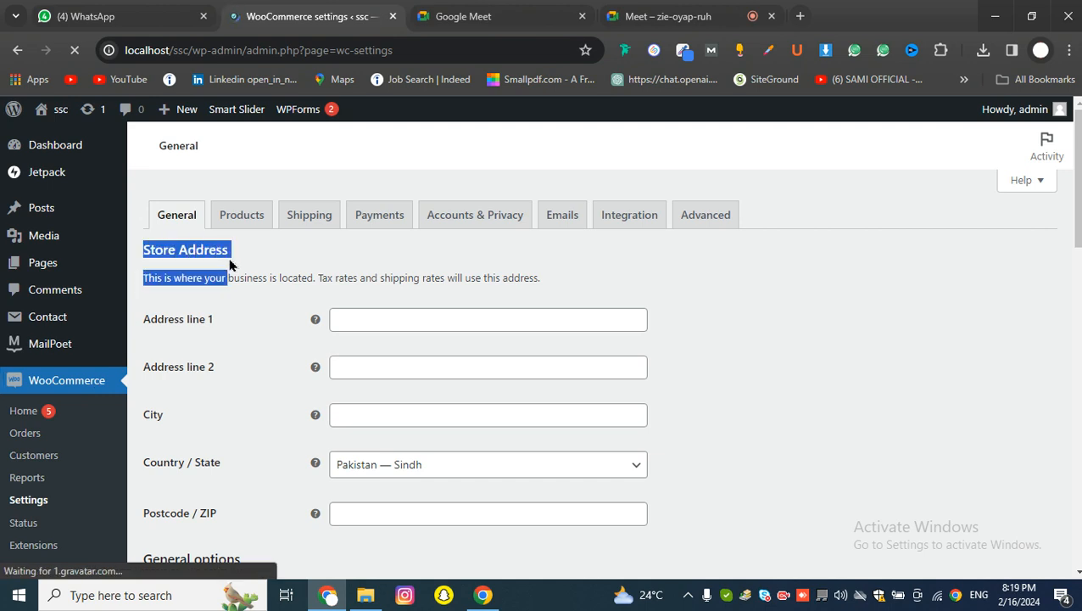
pyautogui.click(233, 260)
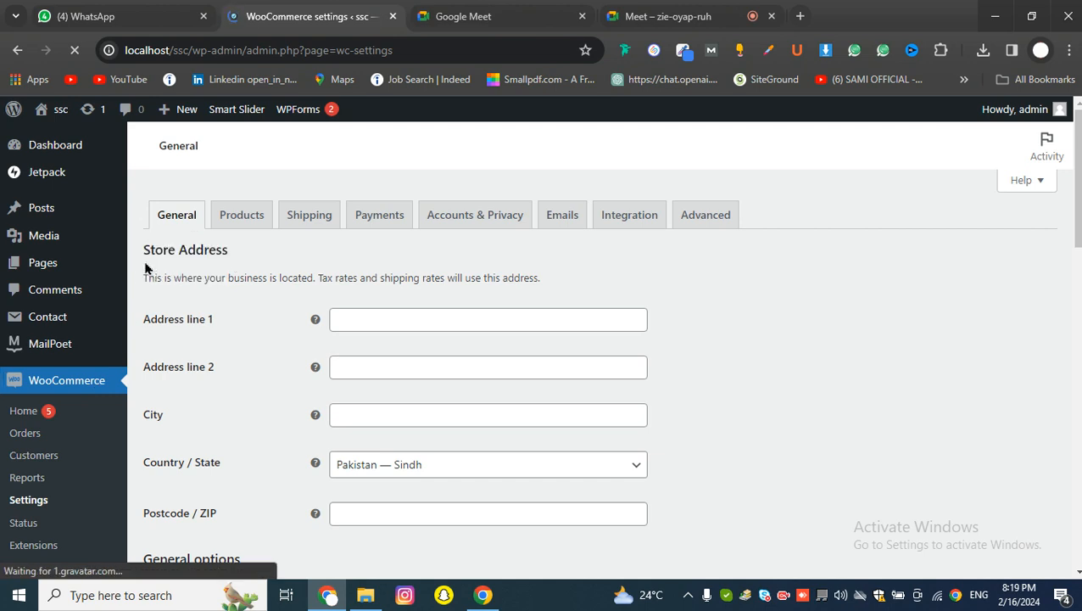
pyautogui.moveTo(145, 269); pyautogui.dragTo(222, 246)
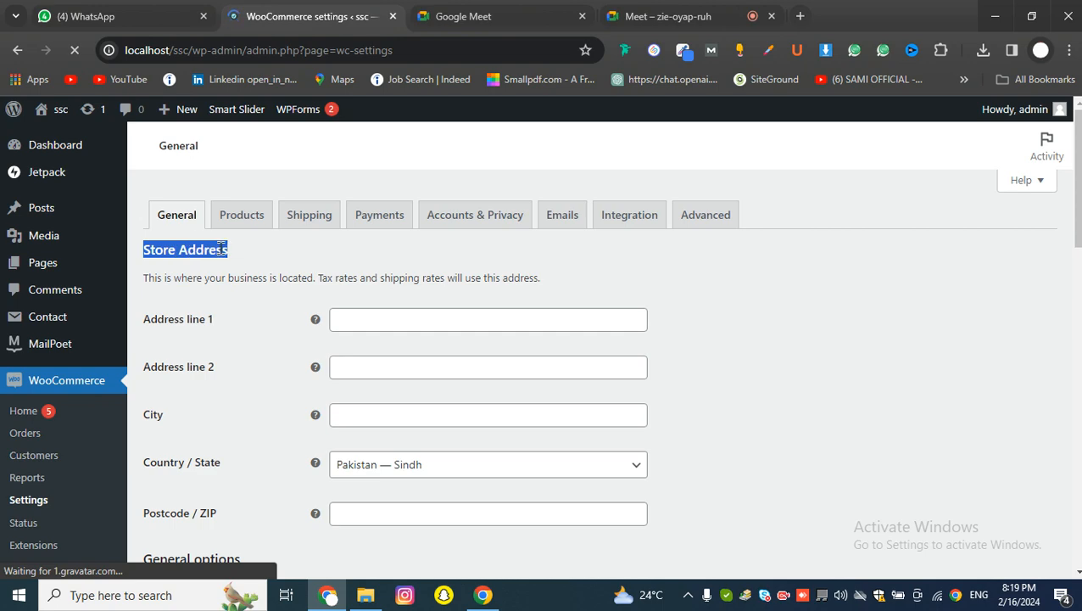
pyautogui.click(224, 248)
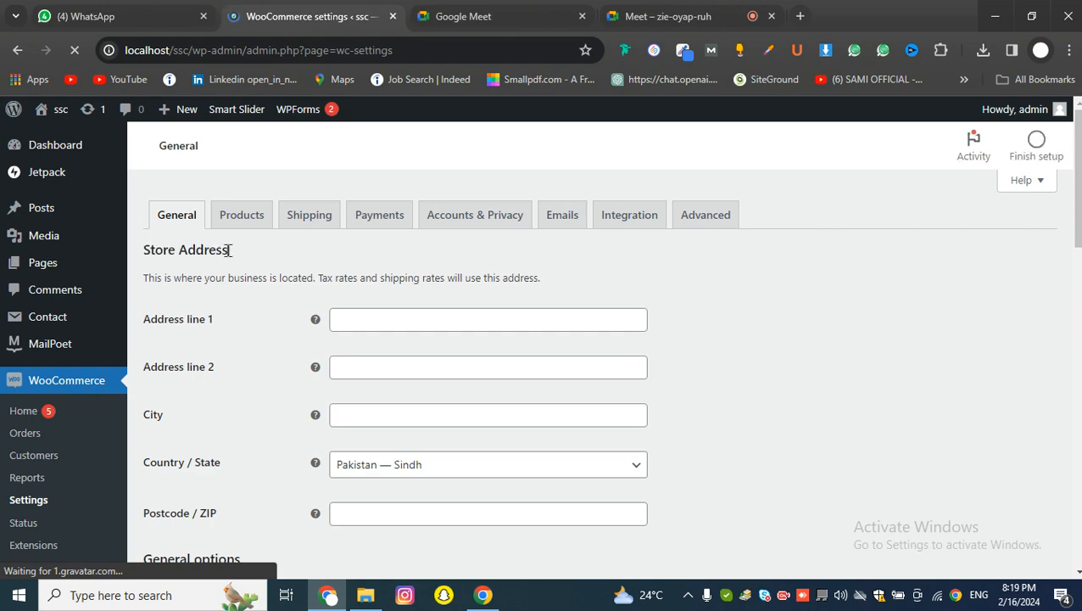
pyautogui.scroll(-3, 266, 324)
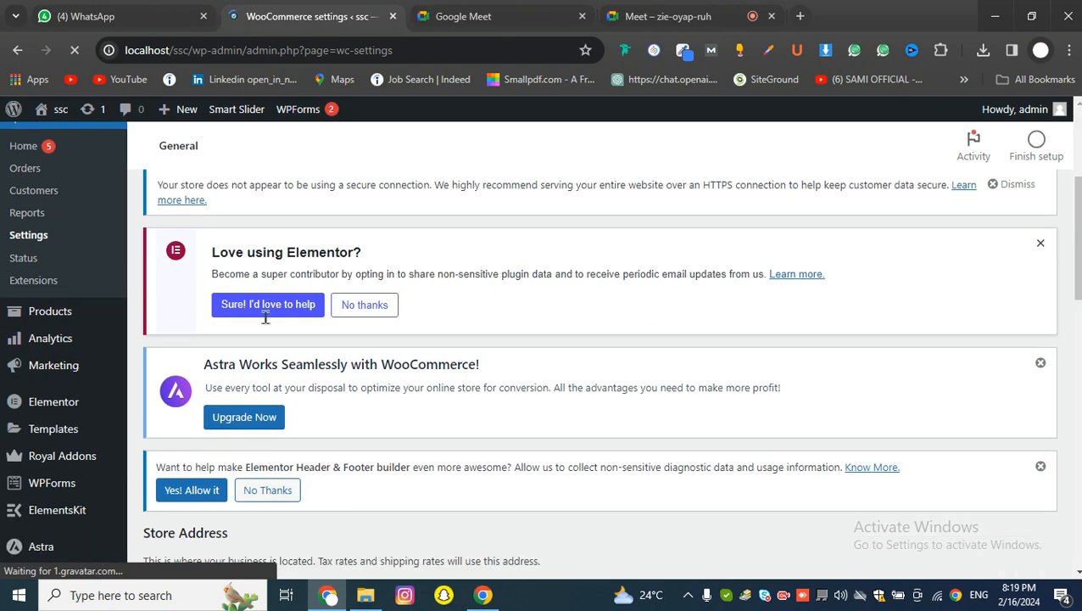
pyautogui.scroll(-4, 265, 321)
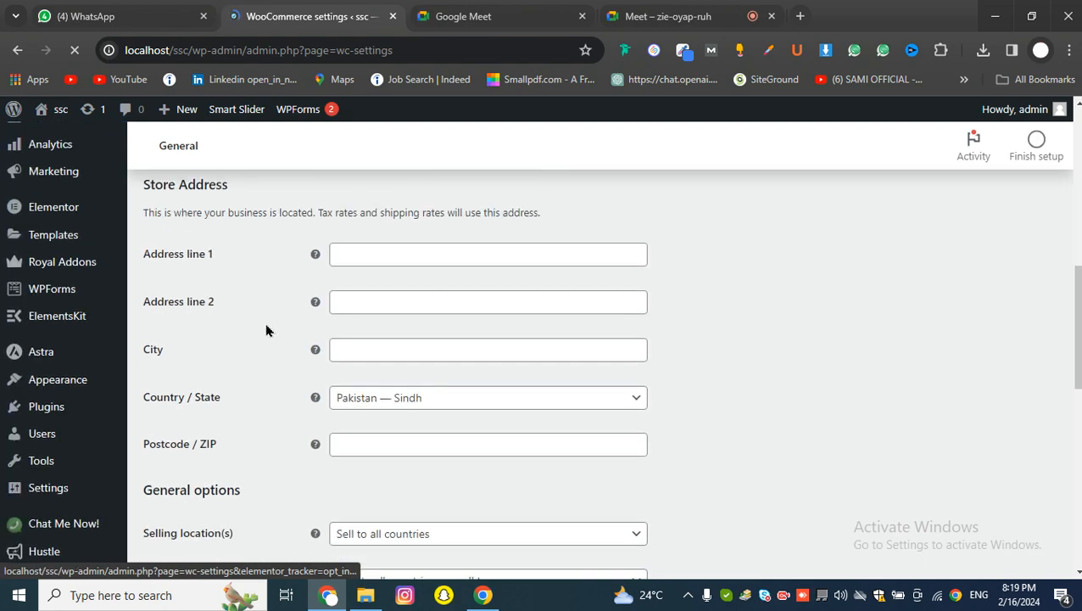
pyautogui.scroll(3, 265, 323)
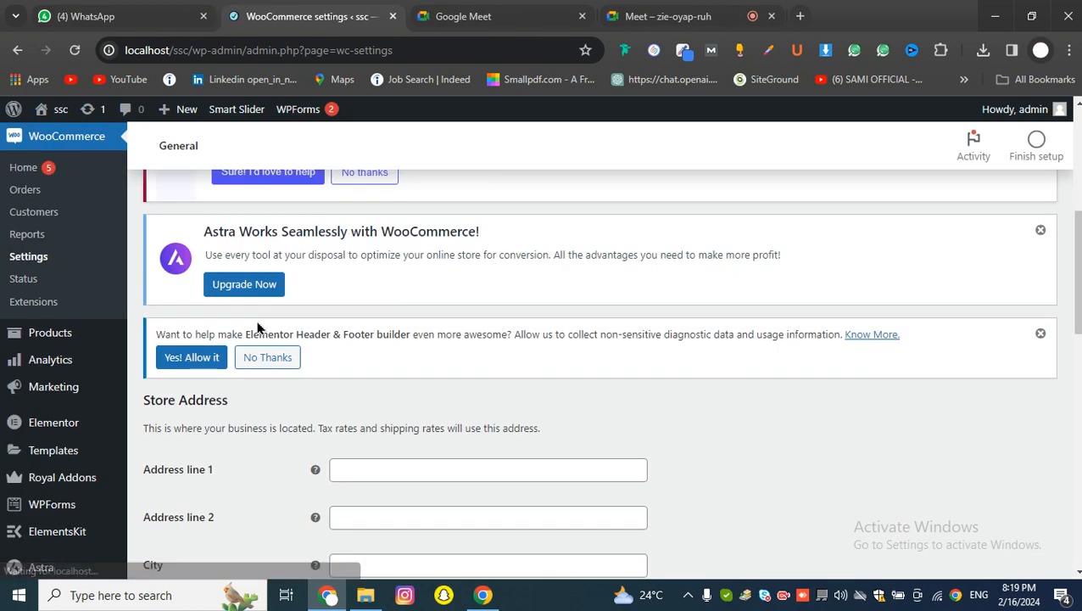
pyautogui.scroll(-2, 431, 321)
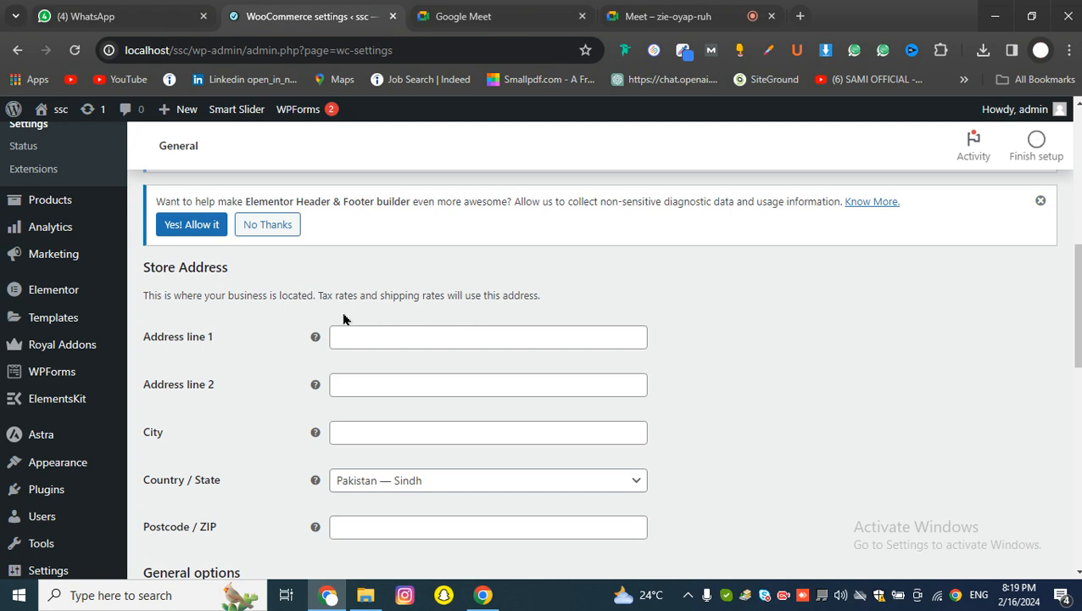
pyautogui.scroll(-2, 343, 319)
pyautogui.scroll(2, 151, 297)
# Fill in the Store Address fields with the browser's saved address and go over the address lines, city and country entries.
pyautogui.click(399, 339)
pyautogui.click(433, 382)
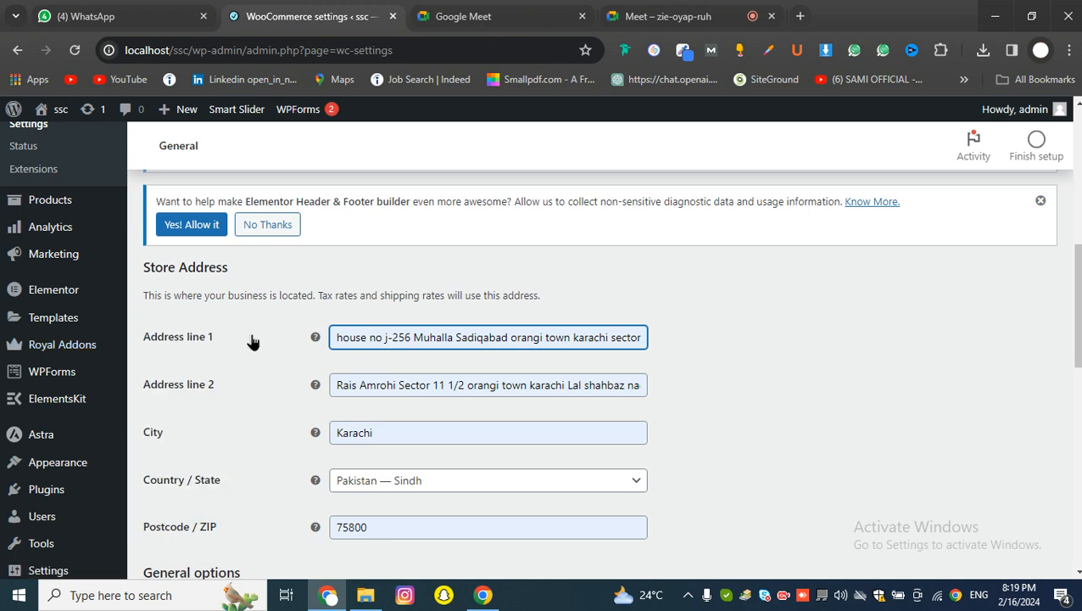
pyautogui.click(406, 339)
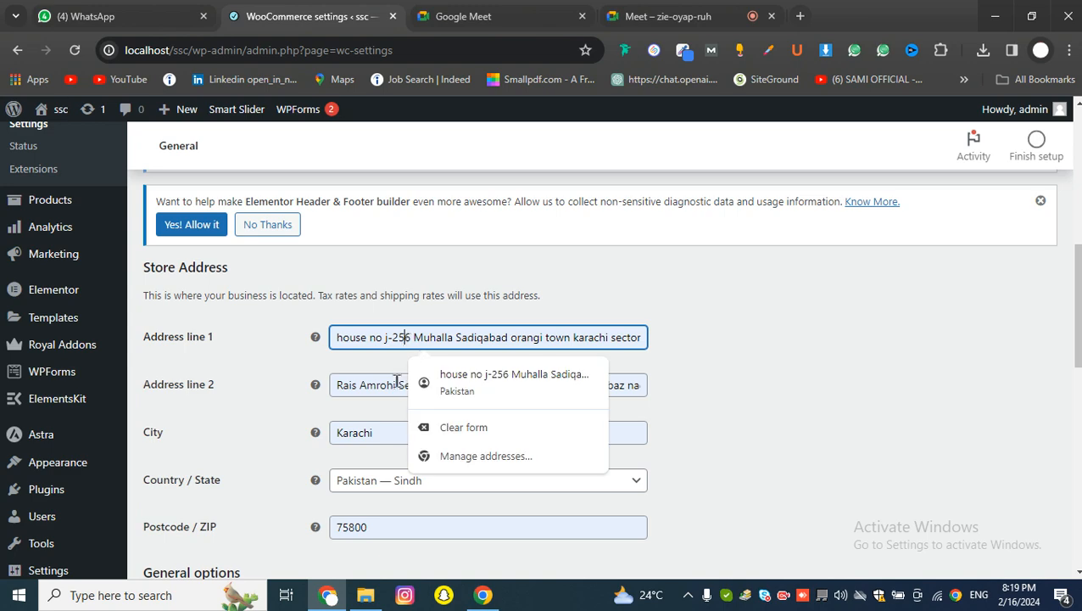
pyautogui.click(386, 383)
pyautogui.scroll(-2, 344, 376)
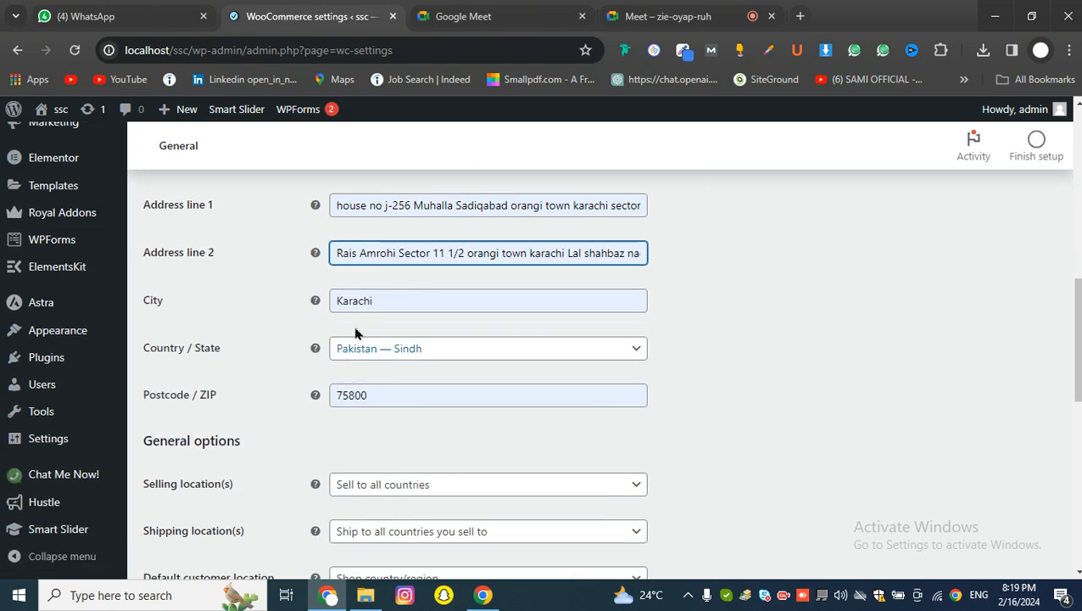
pyautogui.click(367, 302)
pyautogui.click(256, 334)
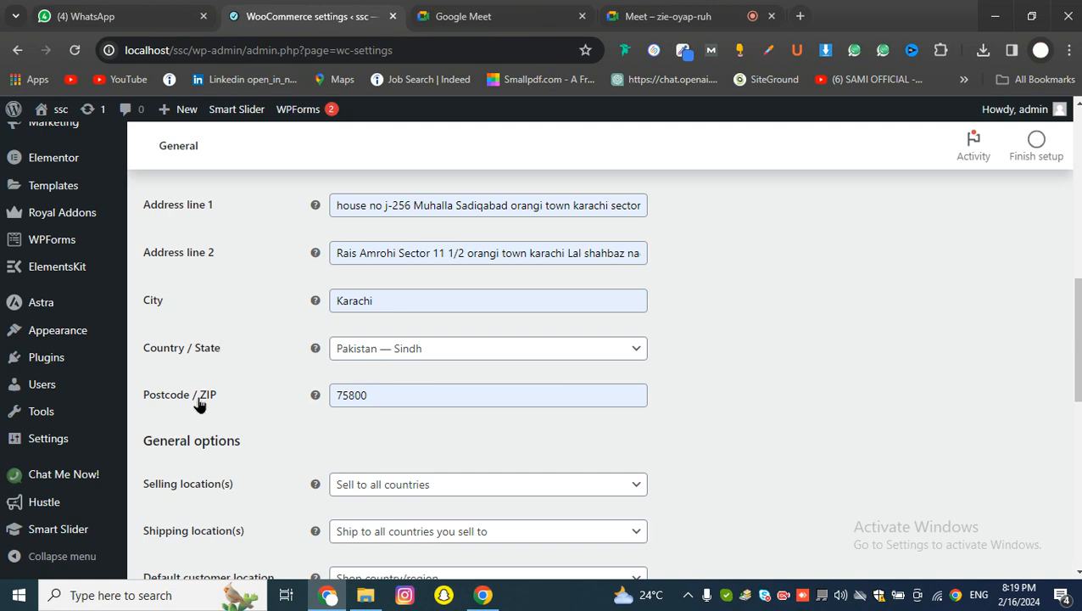
# Set the selling locations to Sell to all countries in the General options.
pyautogui.scroll(-3, 378, 404)
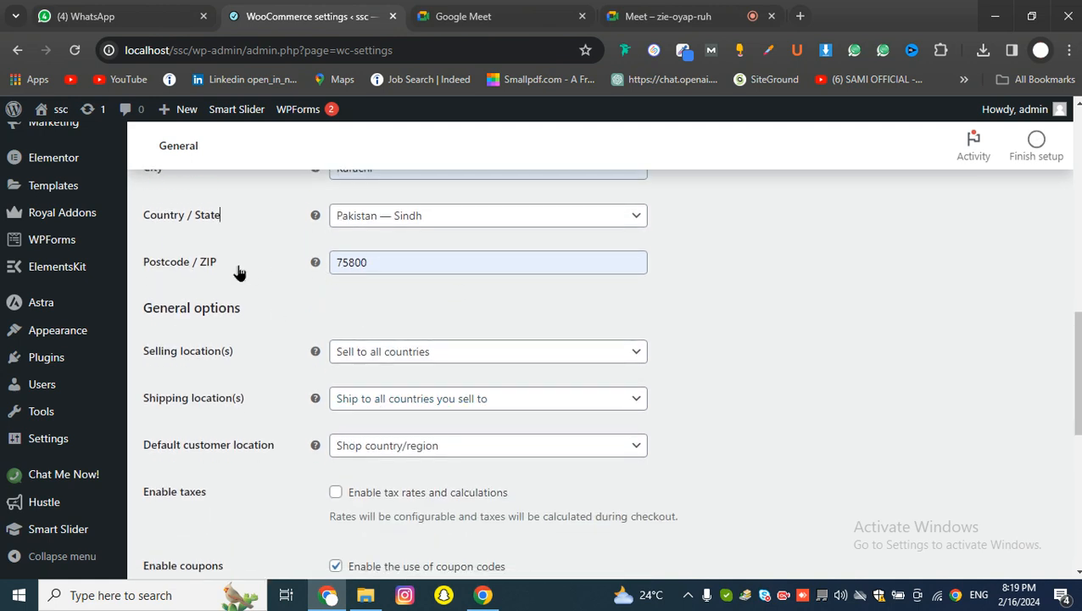
pyautogui.scroll(-3, 251, 366)
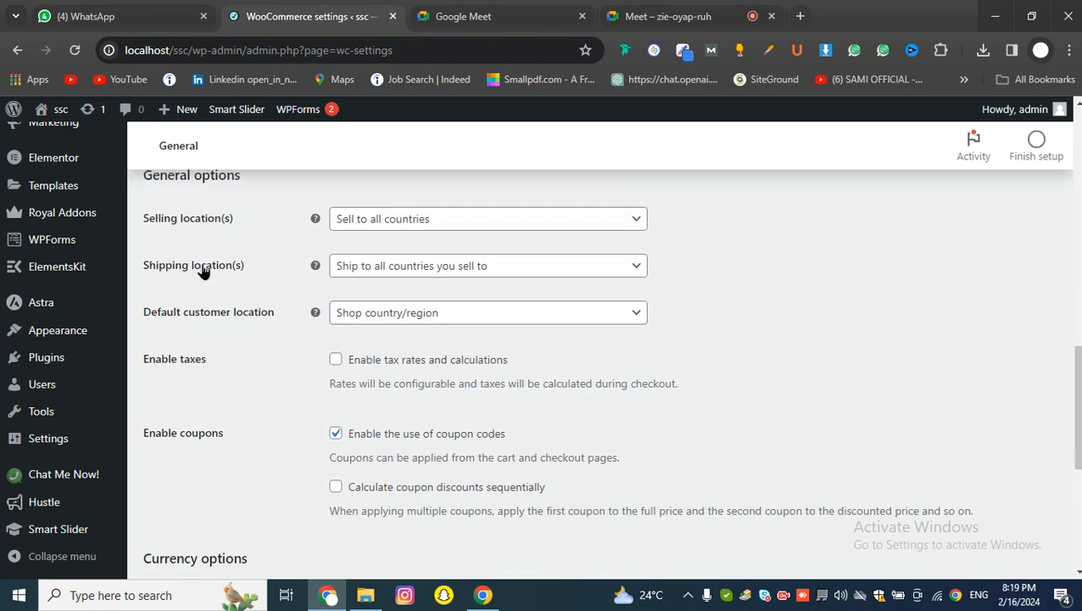
pyautogui.scroll(3, 289, 293)
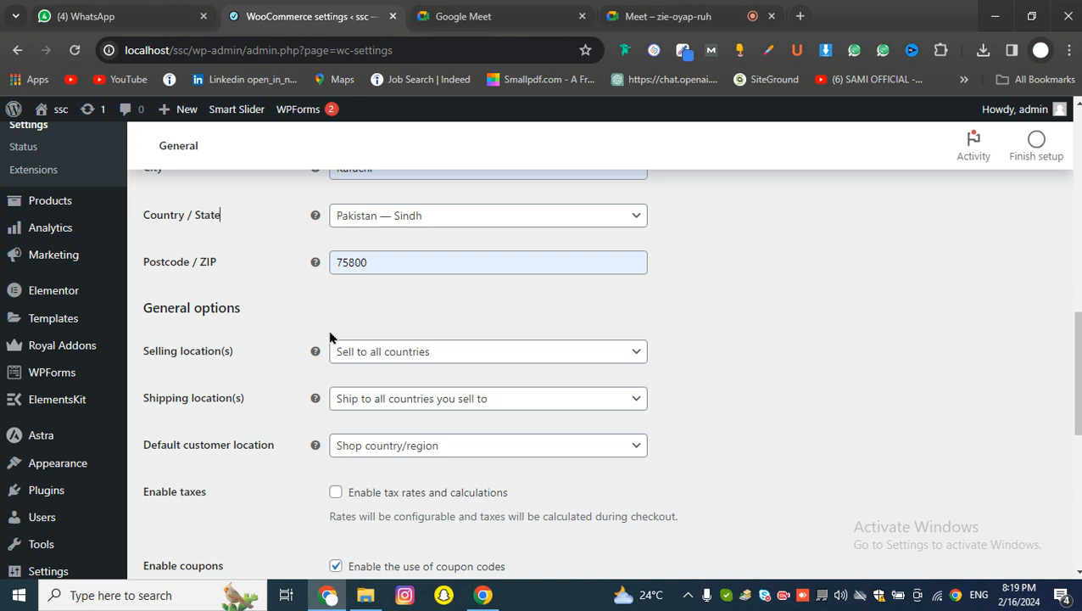
pyautogui.click(364, 355)
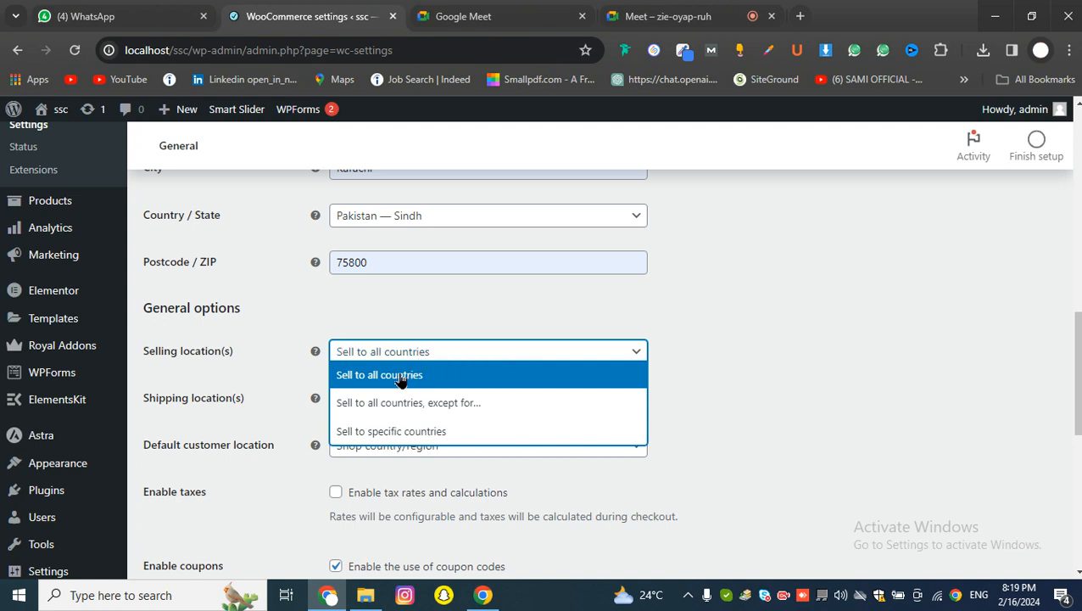
pyautogui.click(398, 379)
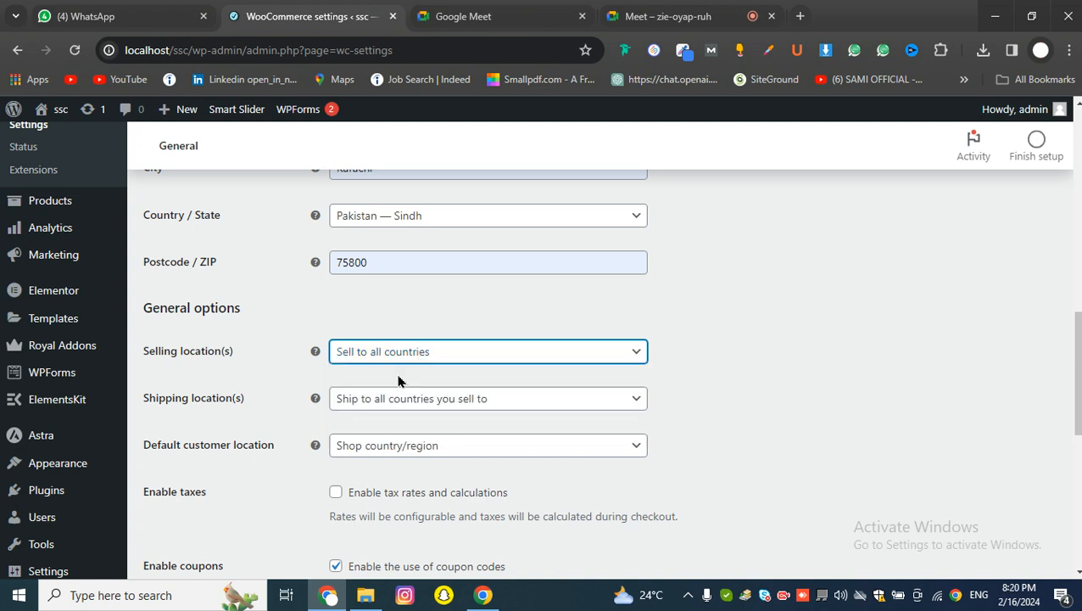
# Check the Default customer location setting and look over the tax and coupon options down to Currency options.
pyautogui.scroll(-2, 399, 379)
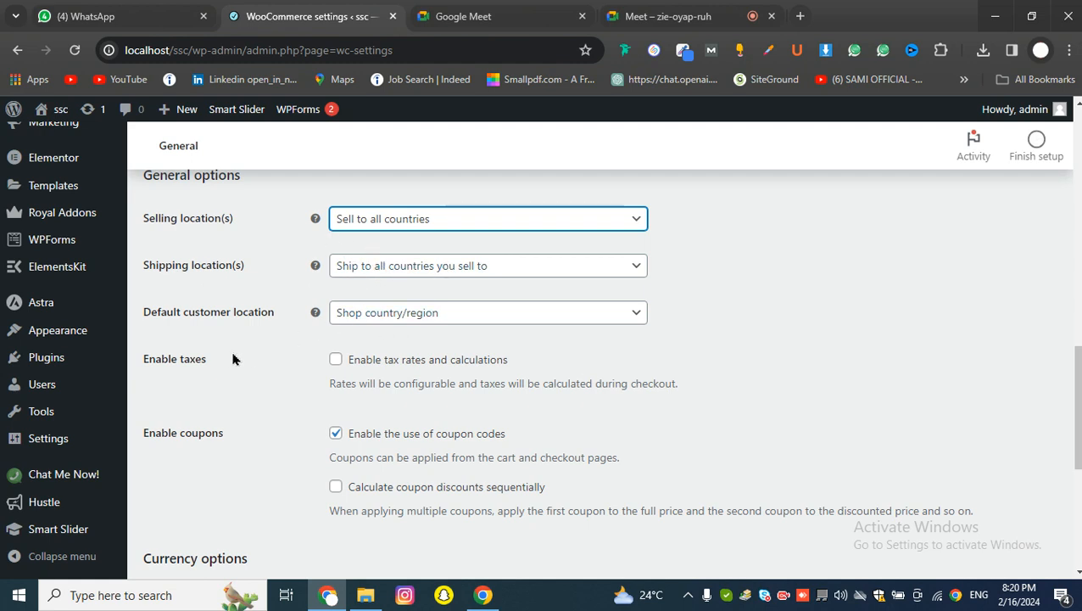
pyautogui.click(377, 321)
pyautogui.click(424, 320)
pyautogui.scroll(-5, 386, 391)
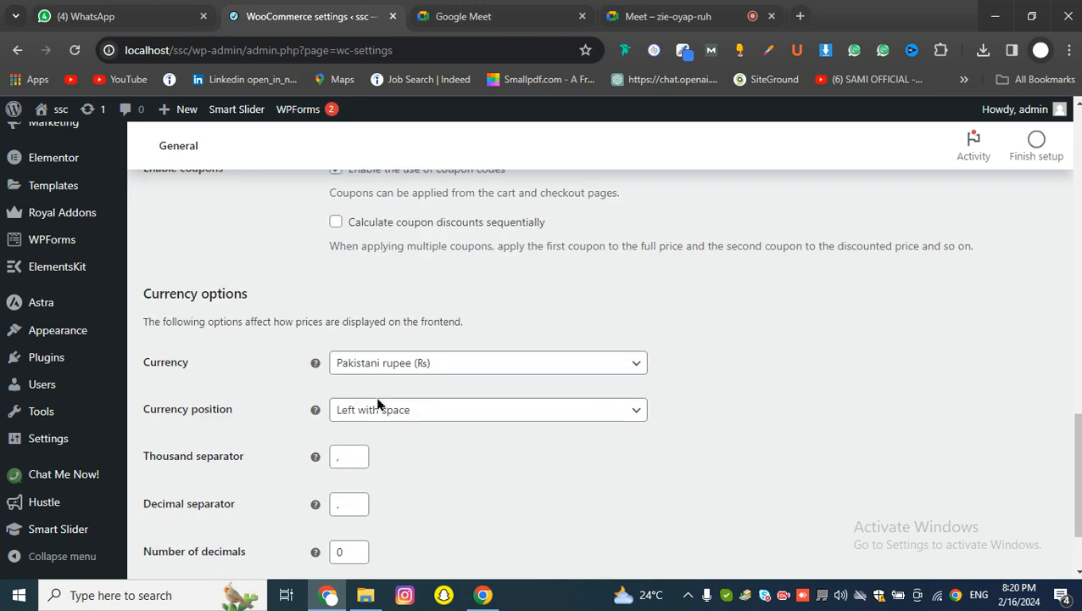
pyautogui.scroll(2, 365, 405)
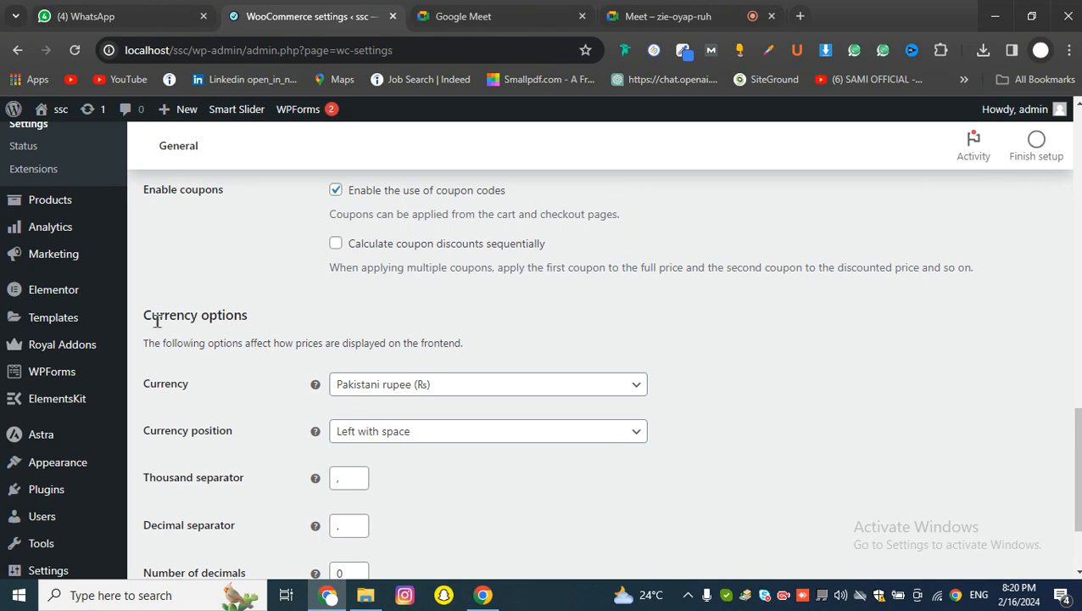
# Set the store currency to United States (US) dollar ($) in the Currency options.
pyautogui.moveTo(145, 314); pyautogui.dragTo(293, 316)
pyautogui.click(294, 321)
pyautogui.click(401, 386)
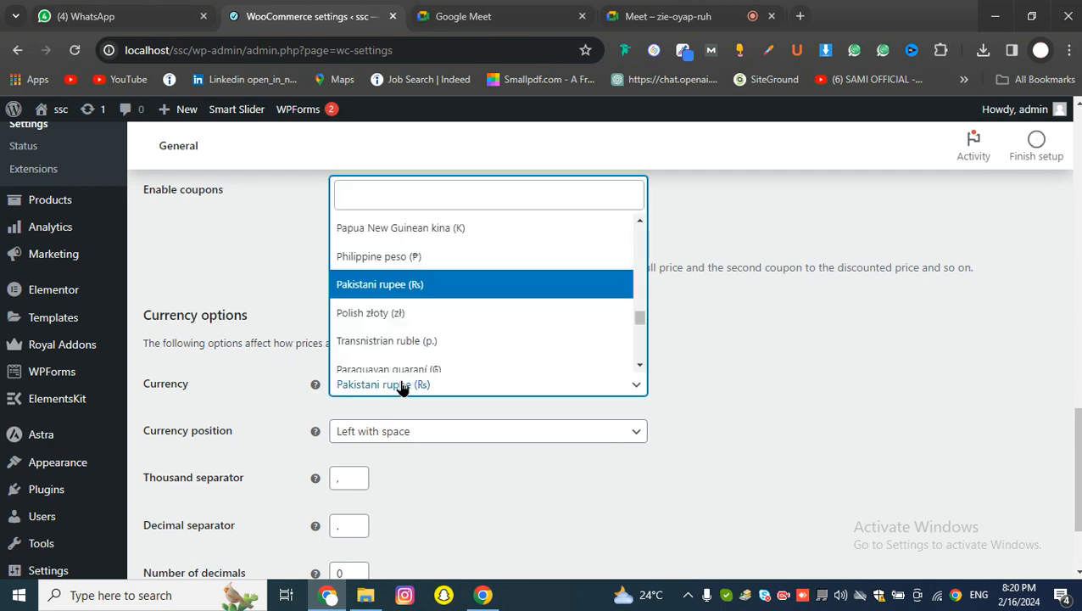
pyautogui.click(386, 286)
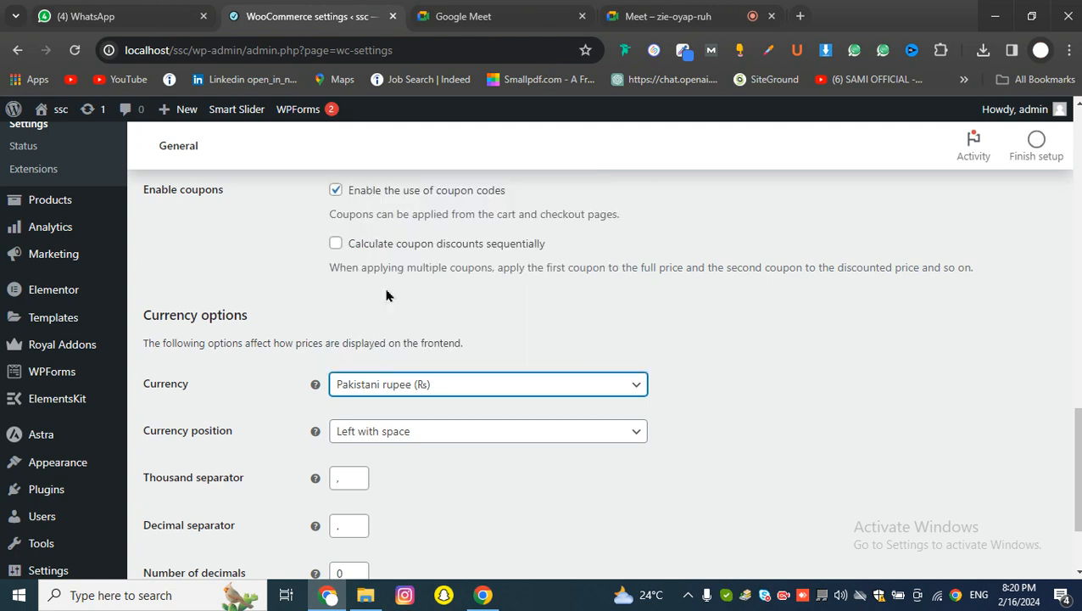
pyautogui.click(400, 388)
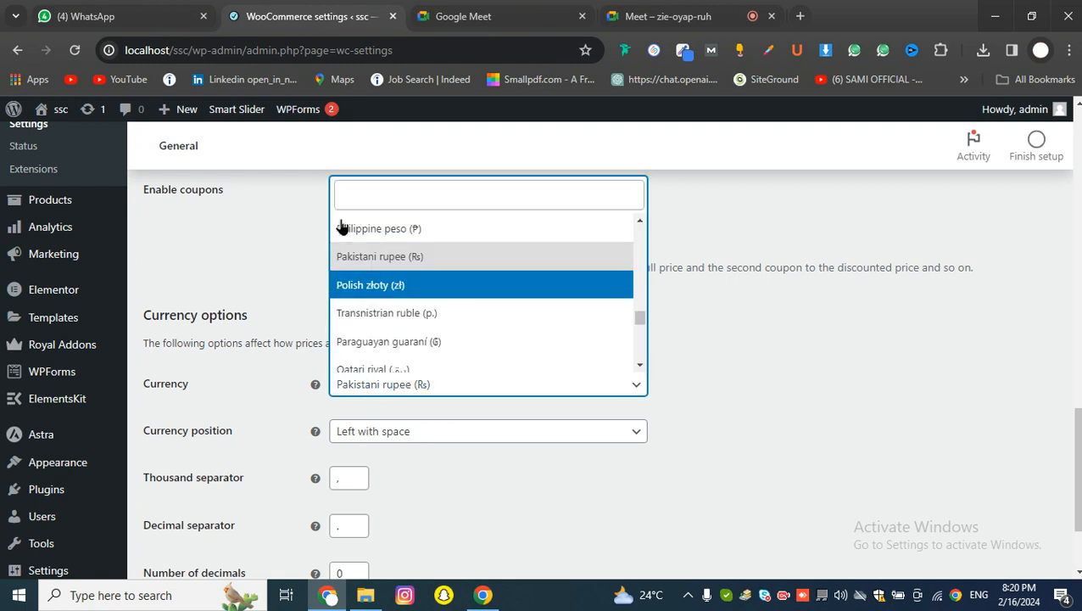
pyautogui.click(410, 182)
pyautogui.write('us')
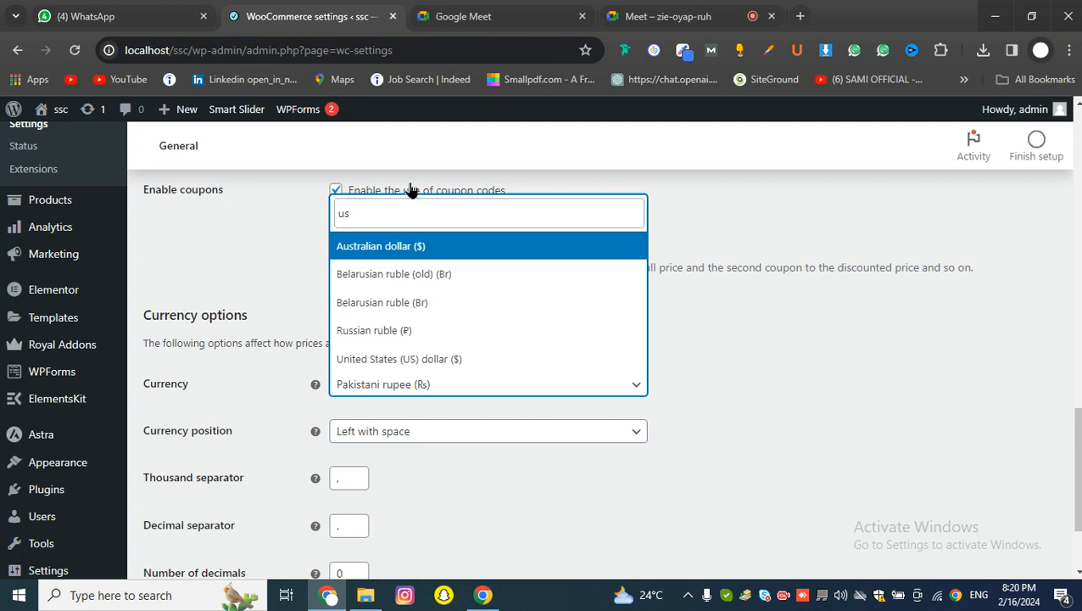
pyautogui.click(424, 359)
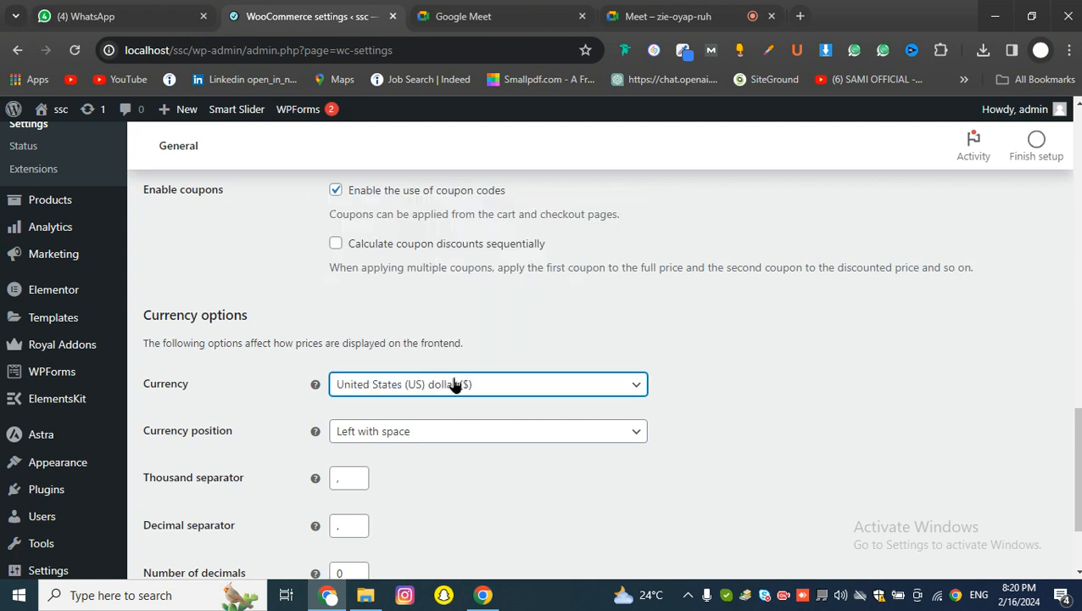
# Set the currency position to Left with space in the Currency options and save the General settings.
pyautogui.scroll(-2, 411, 385)
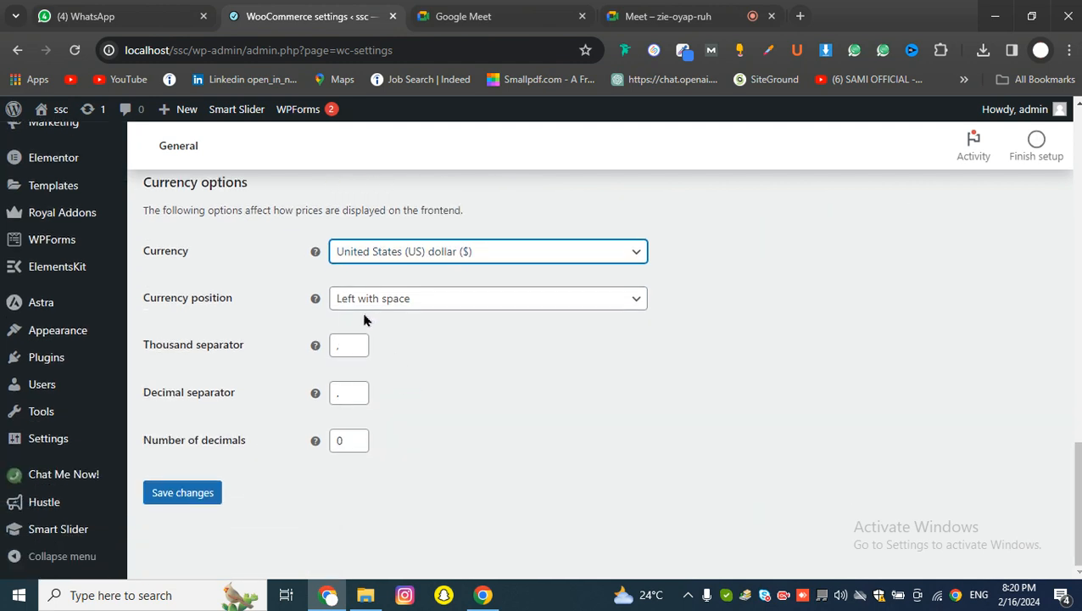
pyautogui.moveTo(148, 307); pyautogui.dragTo(241, 309)
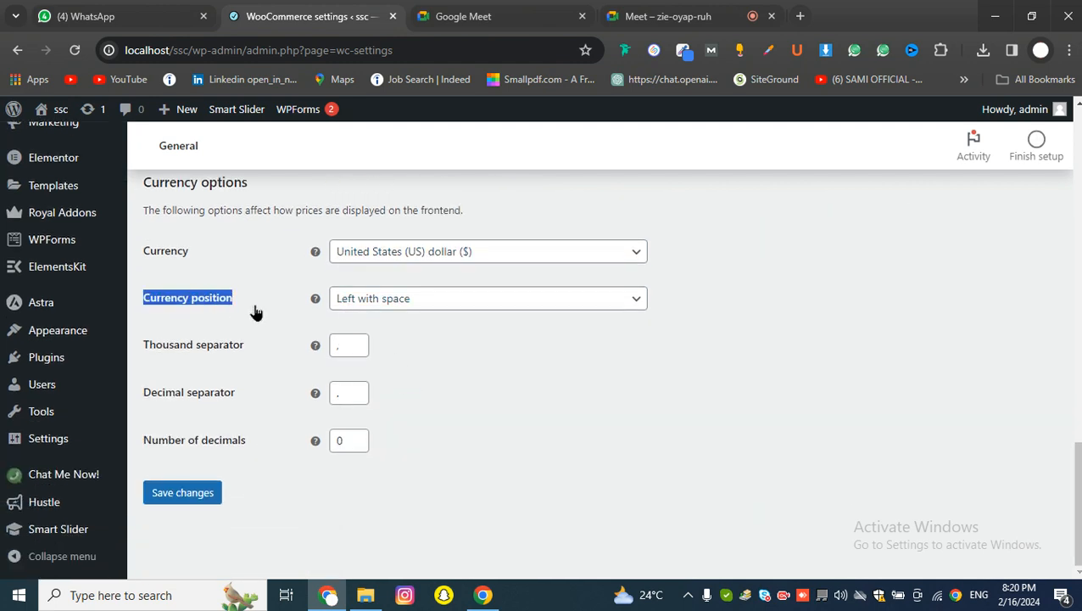
pyautogui.click(260, 313)
pyautogui.click(410, 304)
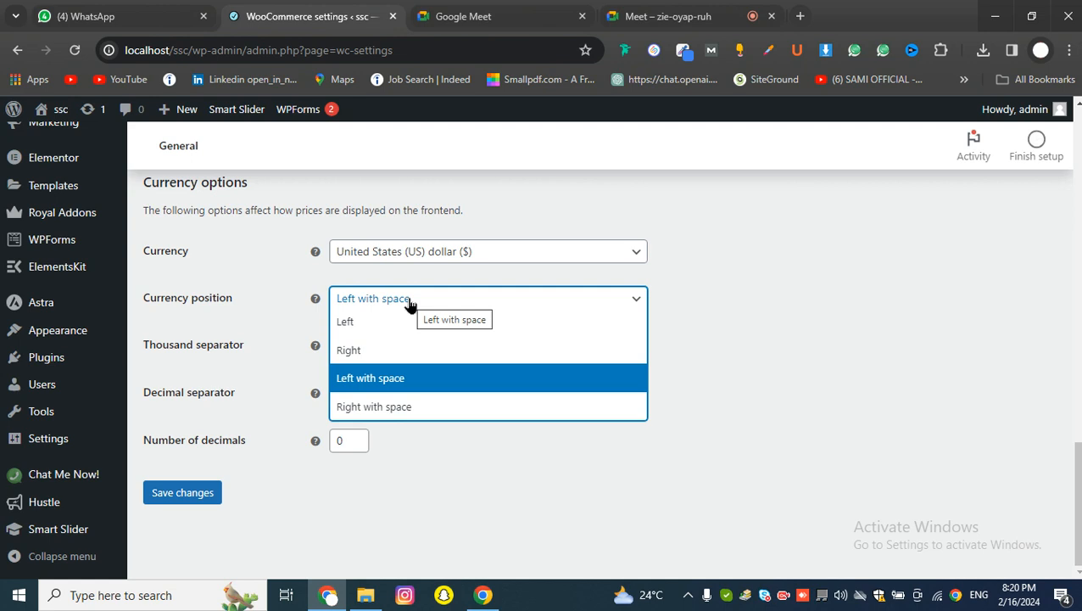
pyautogui.click(434, 387)
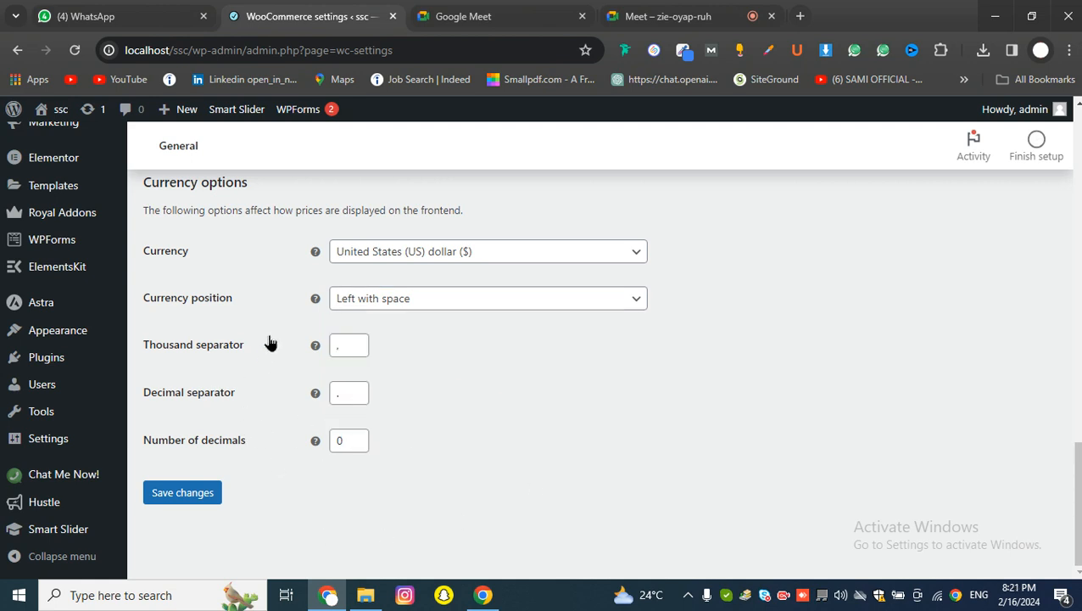
pyautogui.scroll(1, 302, 363)
pyautogui.scroll(-1, 298, 365)
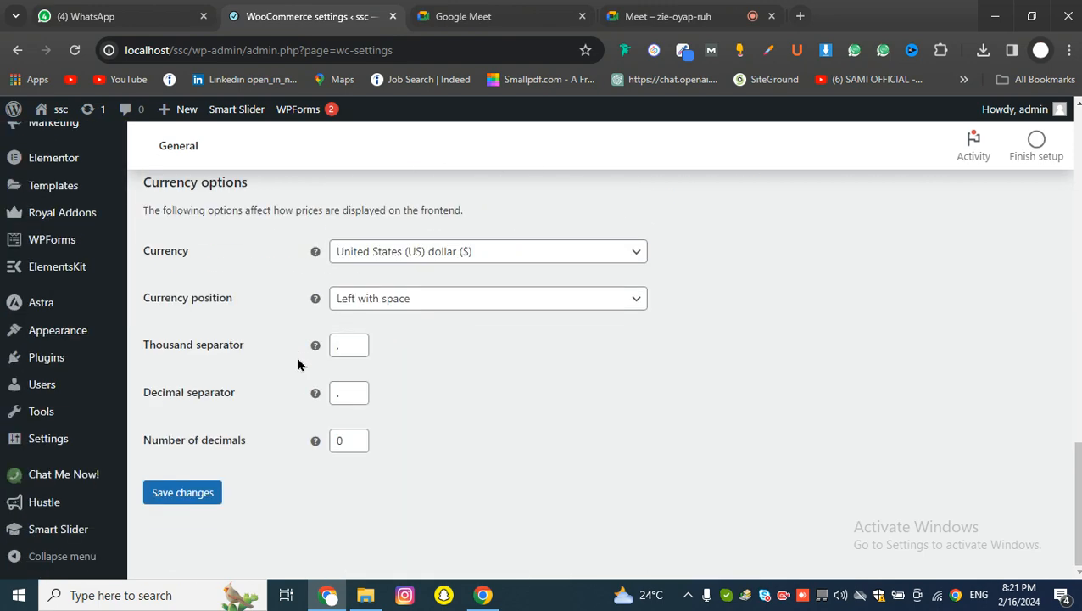
pyautogui.click(166, 493)
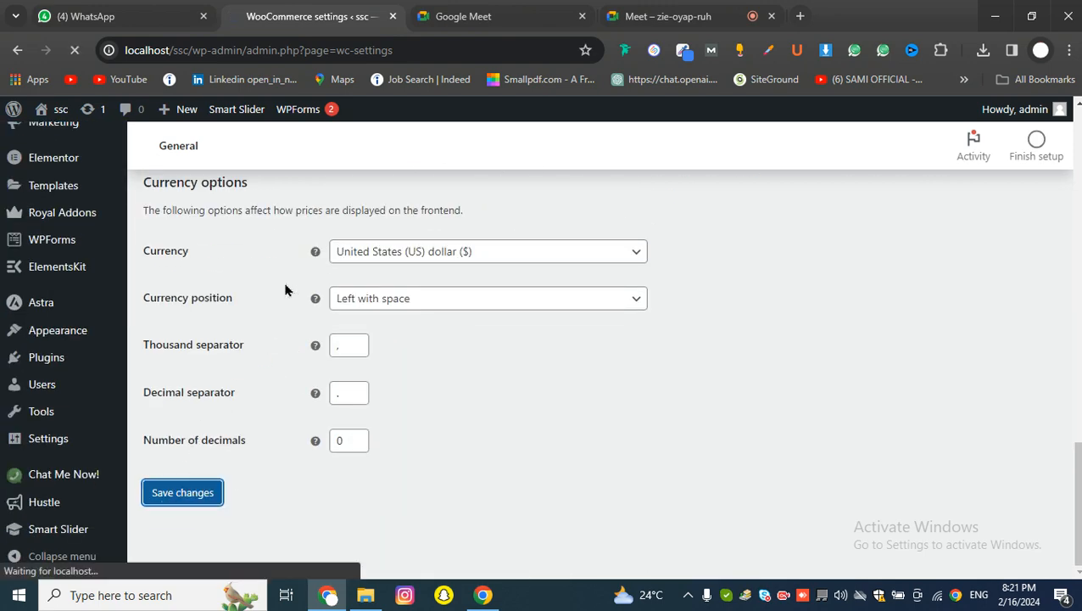
# Switch to the Google Meet call, send "?" in the in-call messages and look through the recent chat.
pyautogui.click(670, 16)
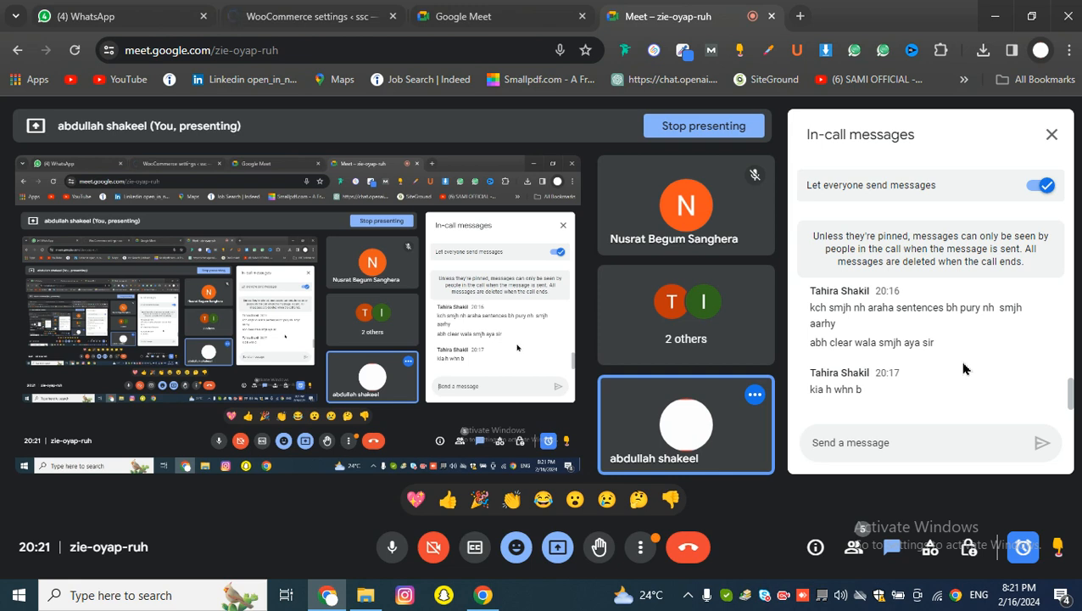
pyautogui.write('?')
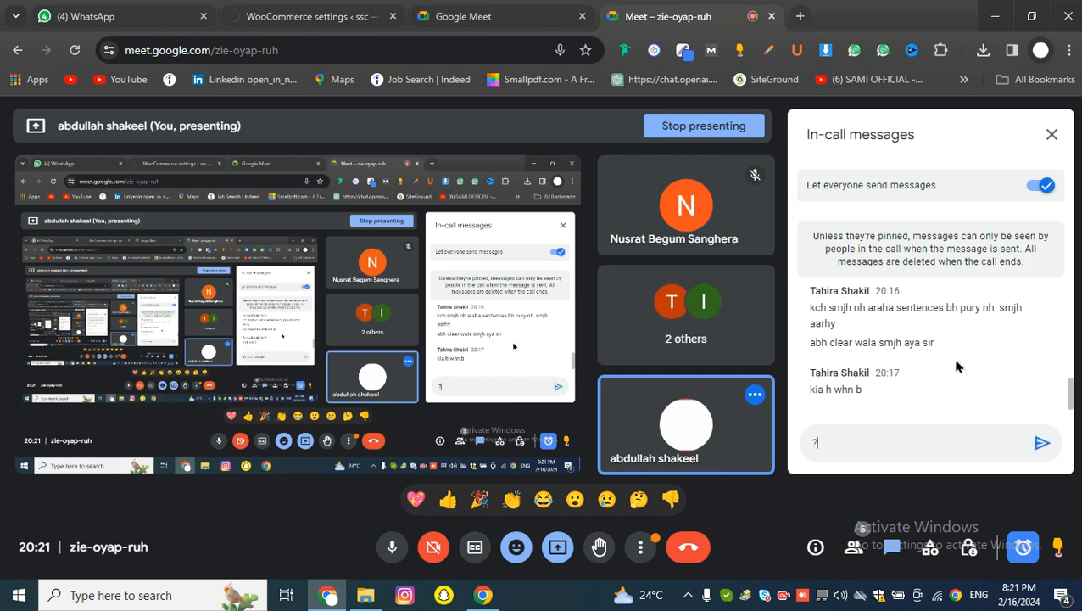
pyautogui.press('Return')
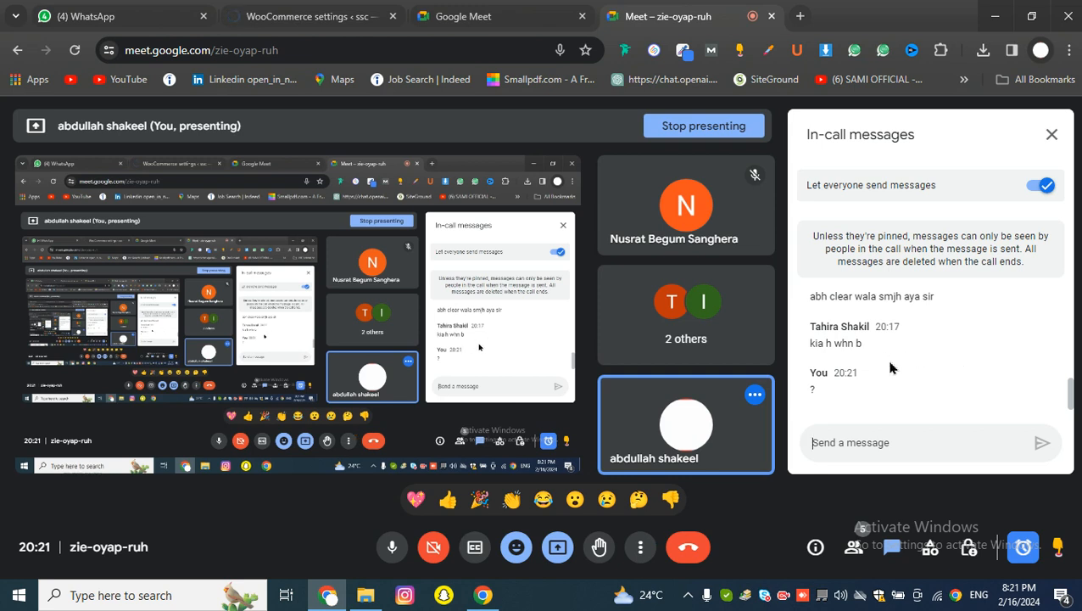
pyautogui.scroll(2, 893, 369)
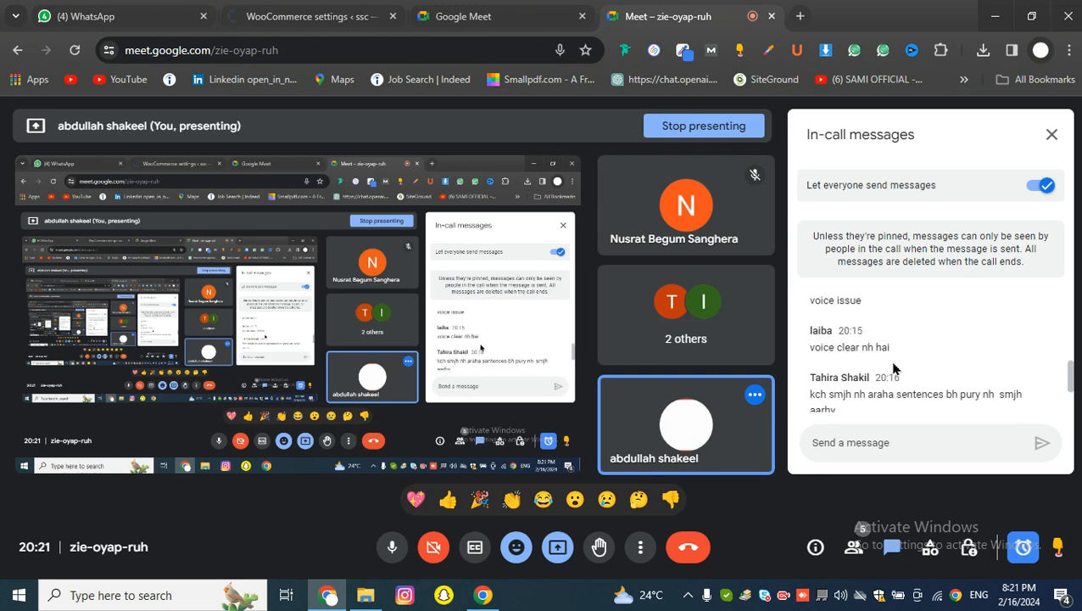
pyautogui.scroll(-2, 894, 369)
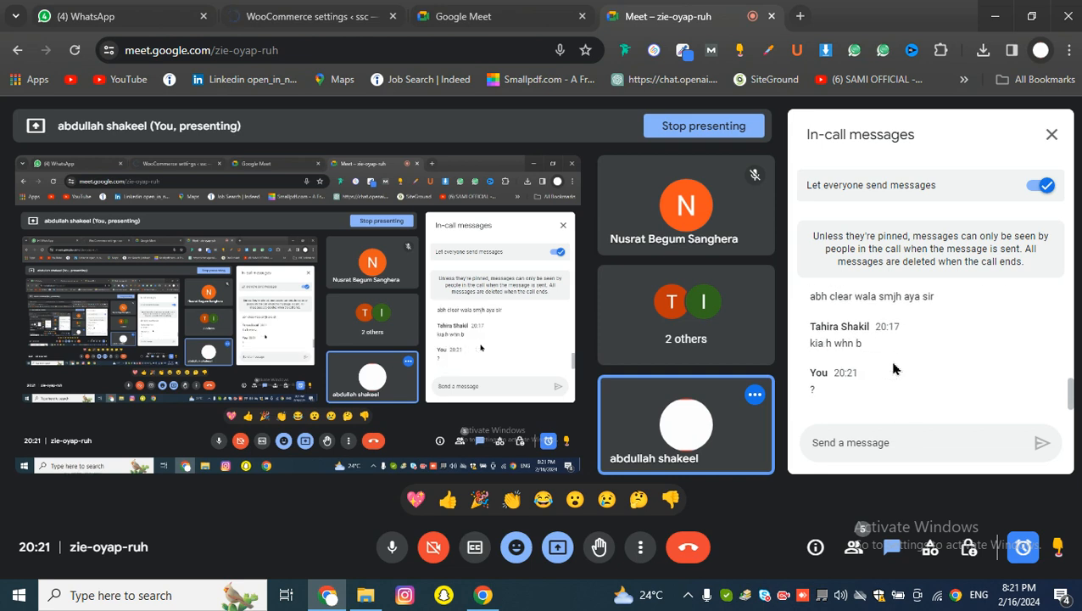
pyautogui.scroll(2, 893, 369)
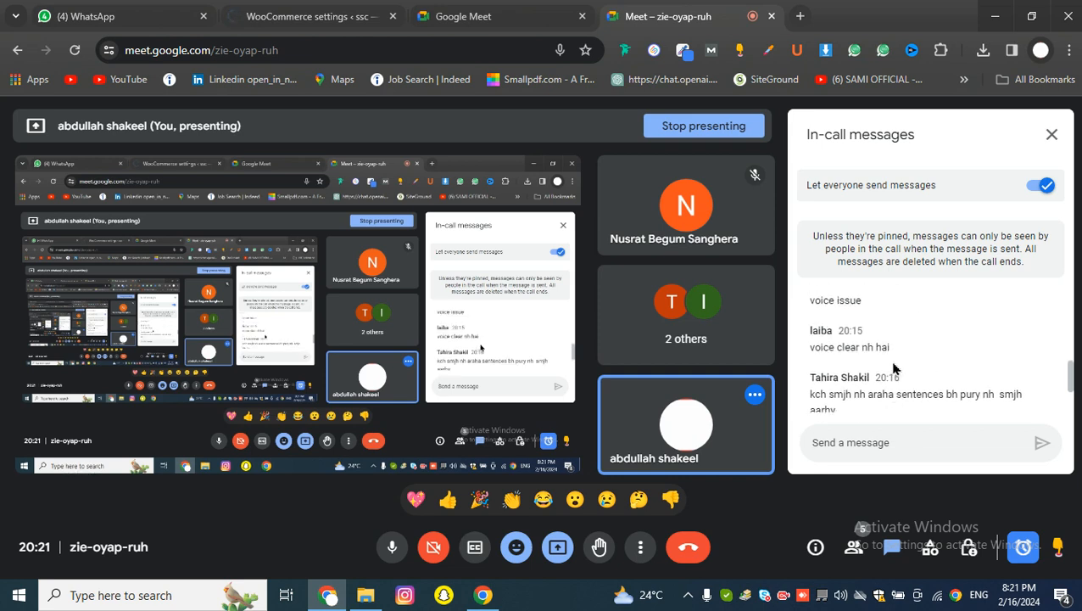
pyautogui.scroll(-2, 893, 369)
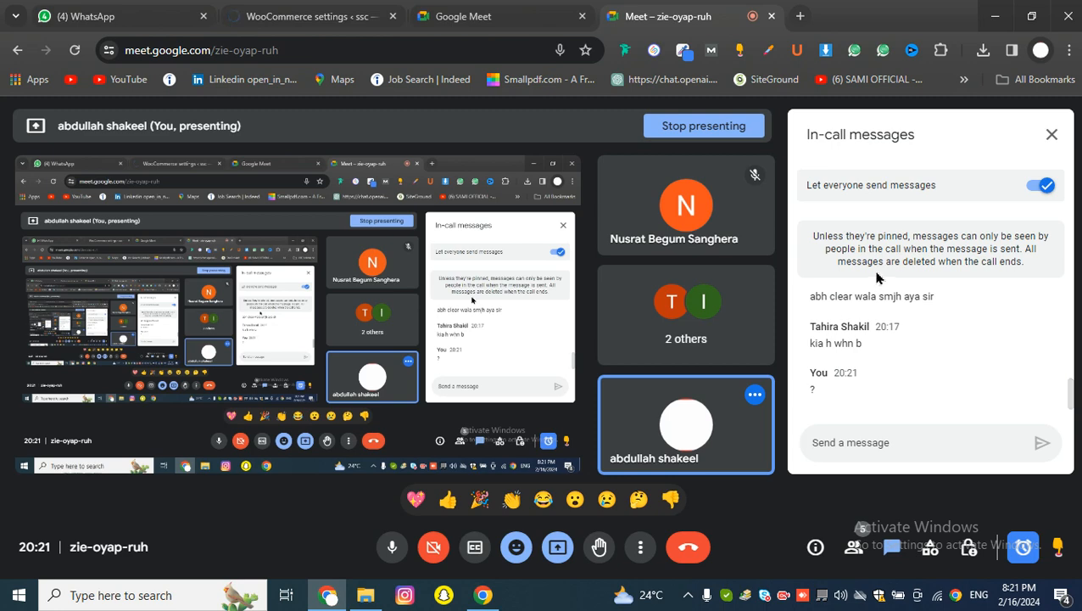
# Return to the WooCommerce settings and review the saved General page from Store Address down to Currency options.
pyautogui.click(323, 8)
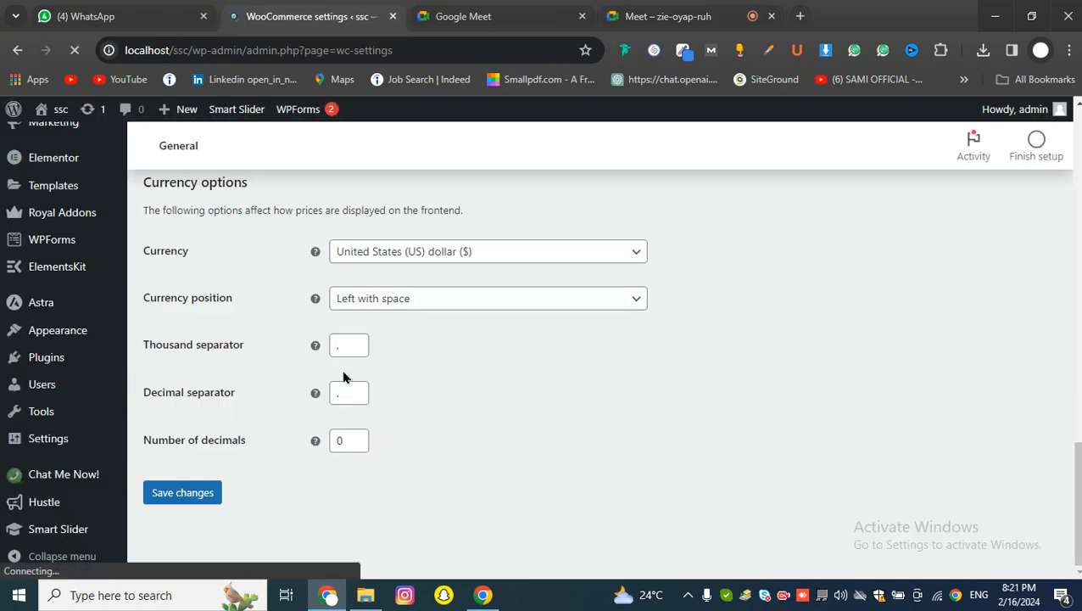
pyautogui.scroll(-2, 449, 351)
pyautogui.scroll(2, 357, 328)
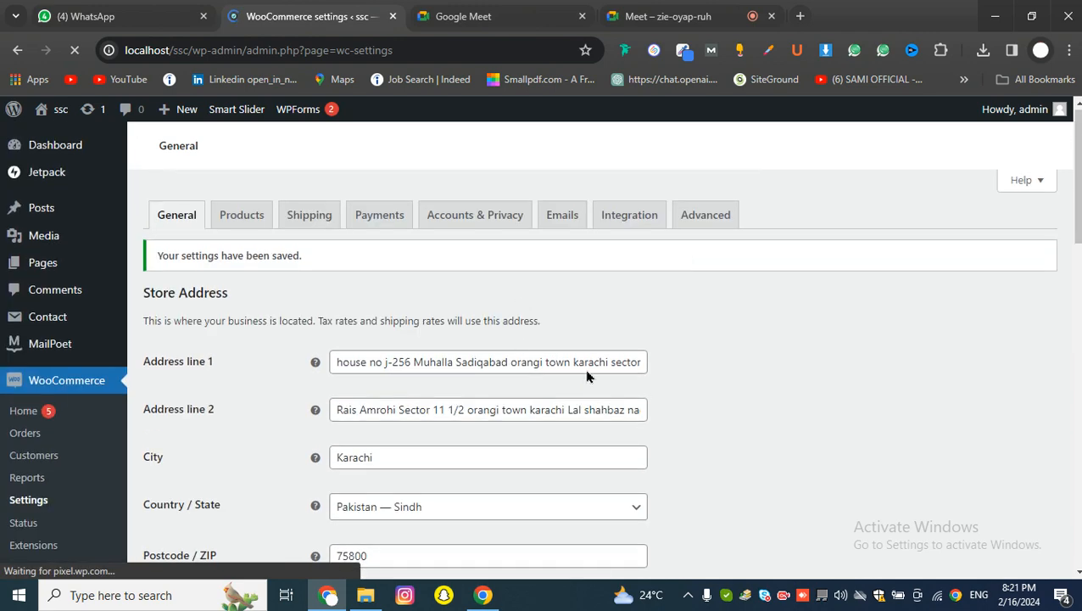
pyautogui.scroll(-3, 667, 406)
pyautogui.scroll(3, 493, 374)
pyautogui.scroll(-3, 495, 374)
pyautogui.scroll(-8, 496, 378)
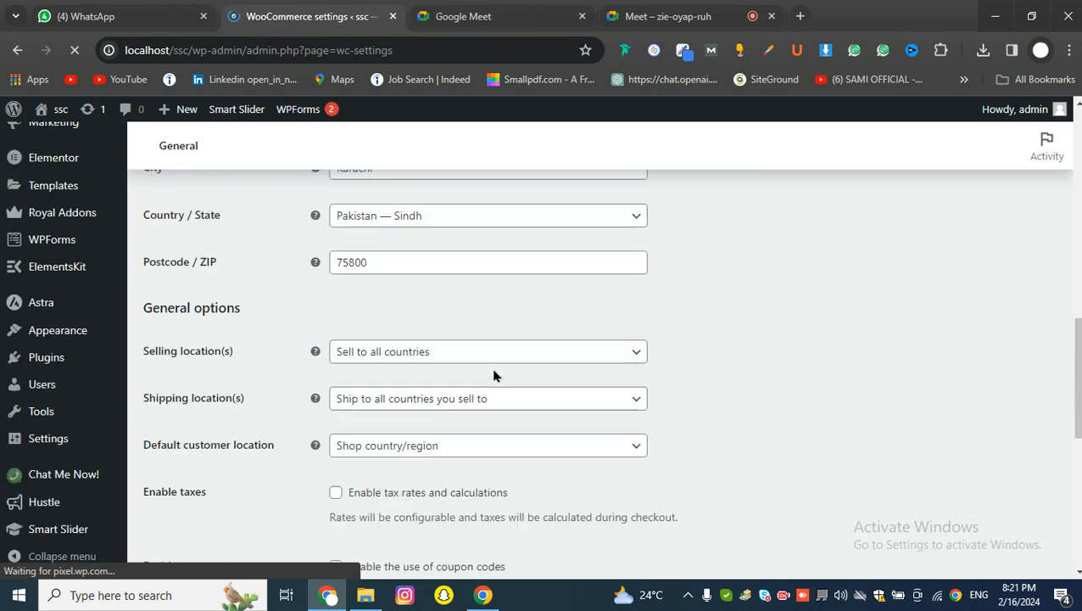
pyautogui.scroll(3, 494, 374)
pyautogui.scroll(-3, 422, 357)
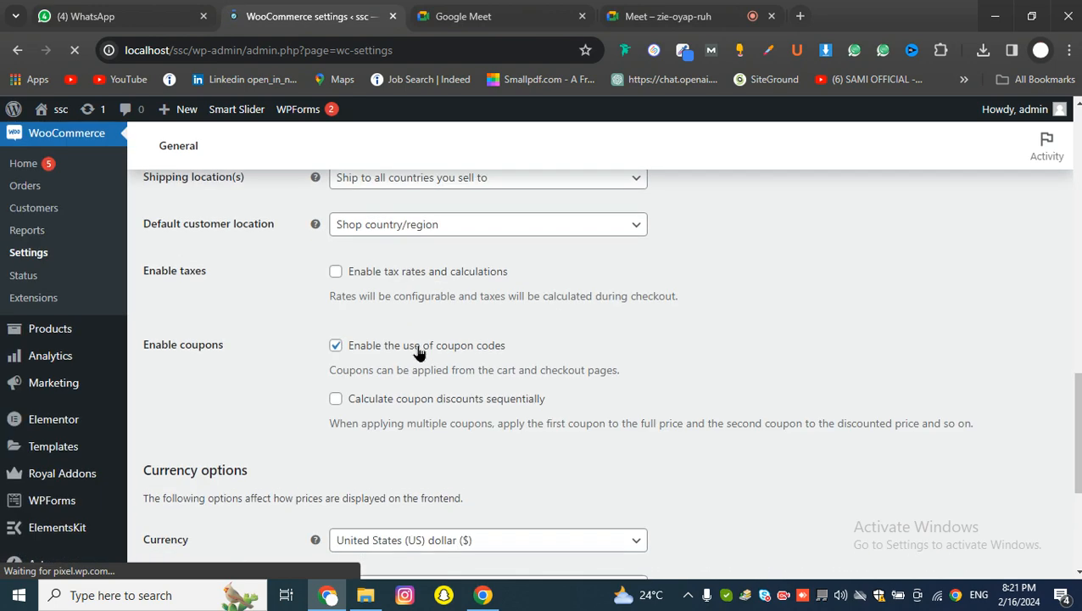
pyautogui.scroll(5, 410, 405)
pyautogui.scroll(5, 411, 404)
pyautogui.scroll(-1, 410, 404)
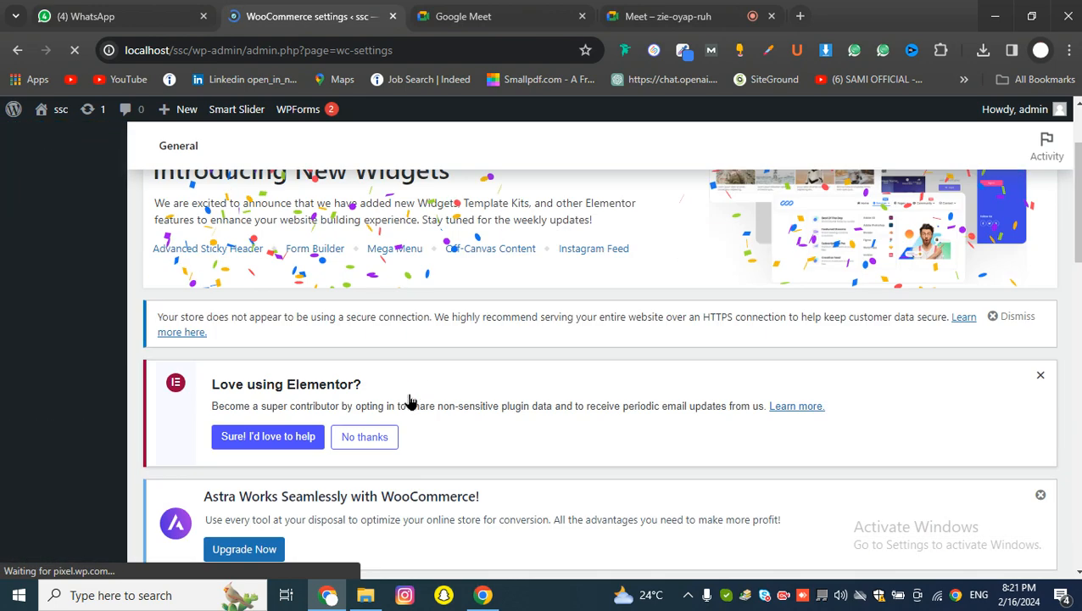
pyautogui.scroll(1, 411, 403)
pyautogui.scroll(-6, 341, 309)
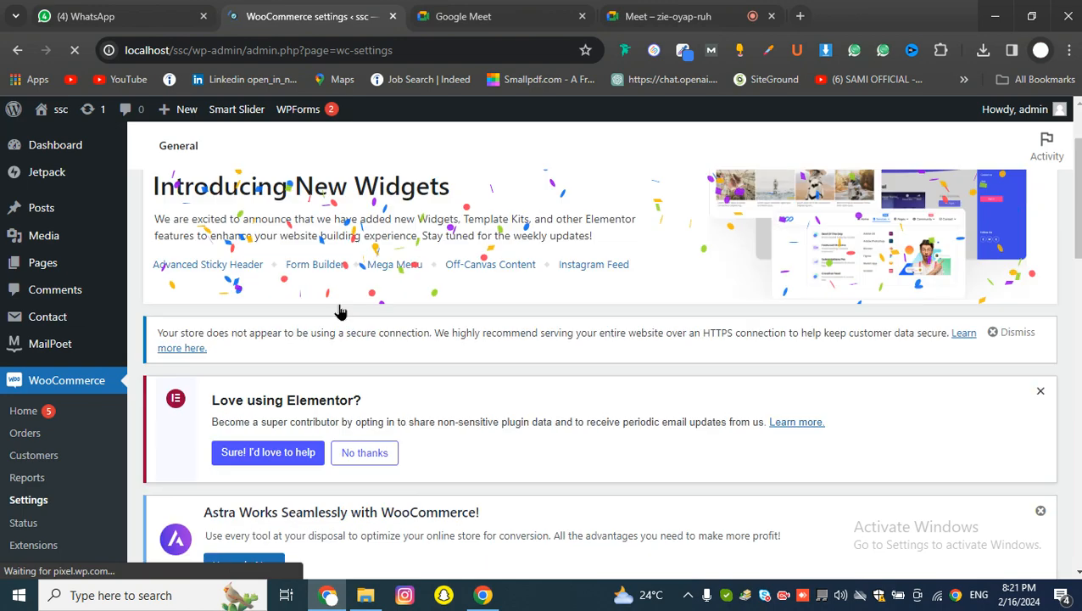
pyautogui.scroll(6, 239, 282)
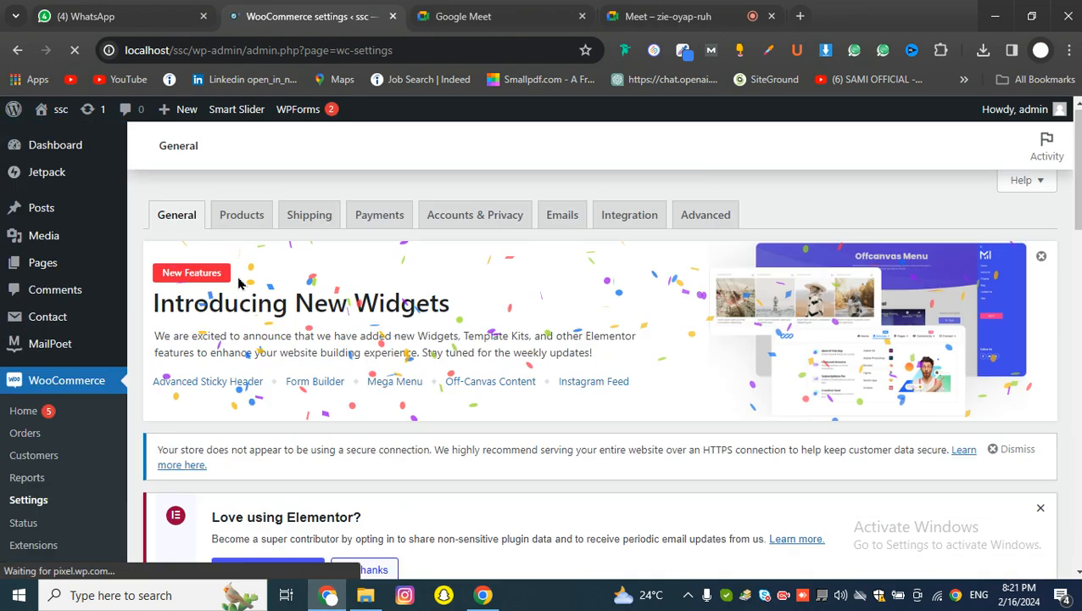
# Open the WooCommerce Products settings and go to the Shop pages section of its General options.
pyautogui.click(252, 216)
pyautogui.scroll(-5, 305, 297)
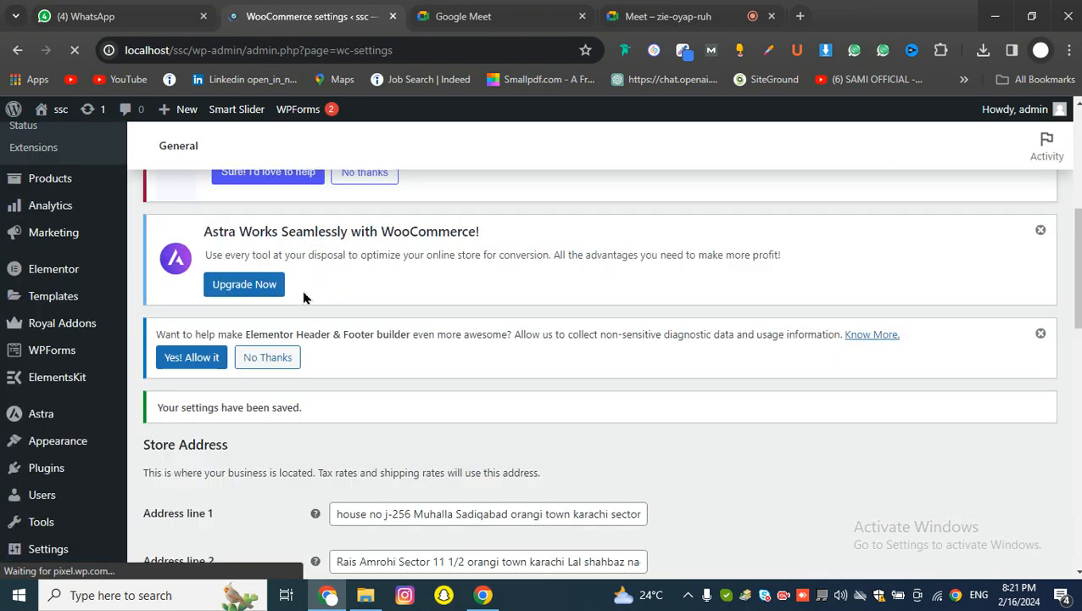
pyautogui.scroll(-3, 303, 297)
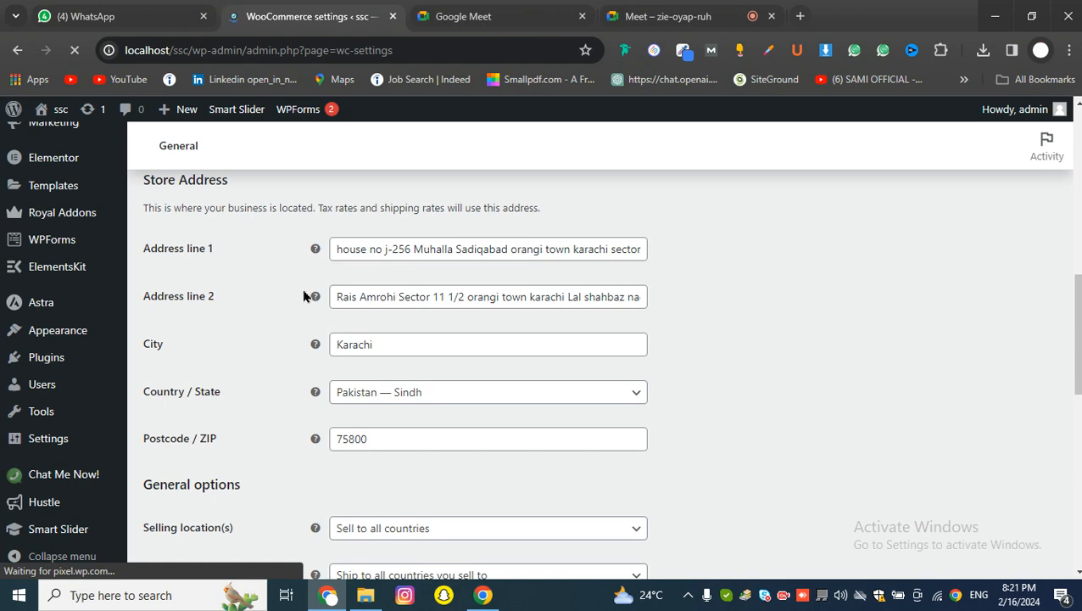
pyautogui.scroll(8, 304, 295)
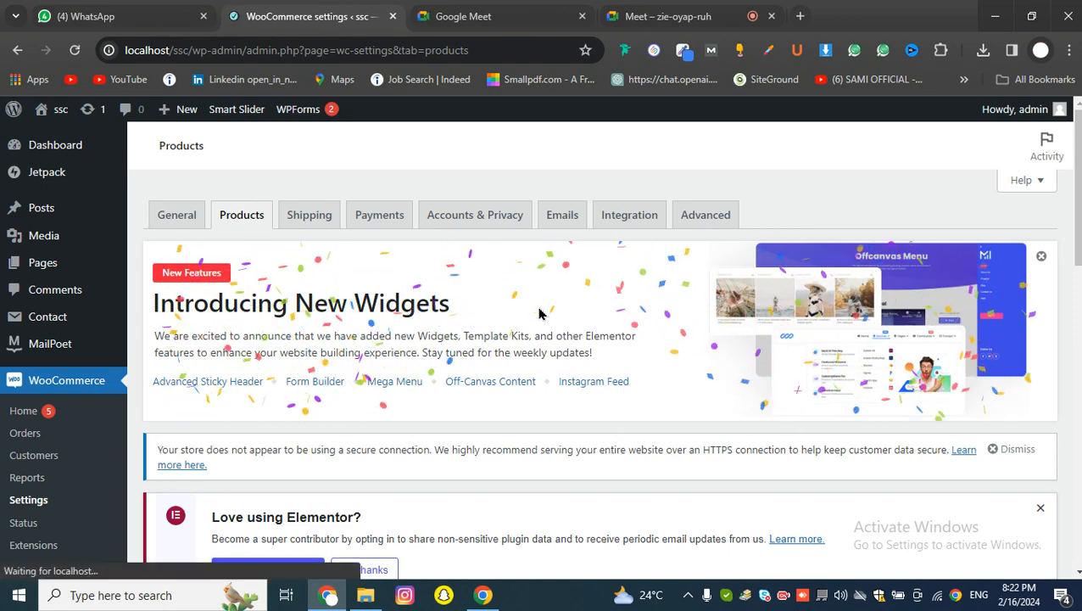
pyautogui.scroll(-3, 362, 324)
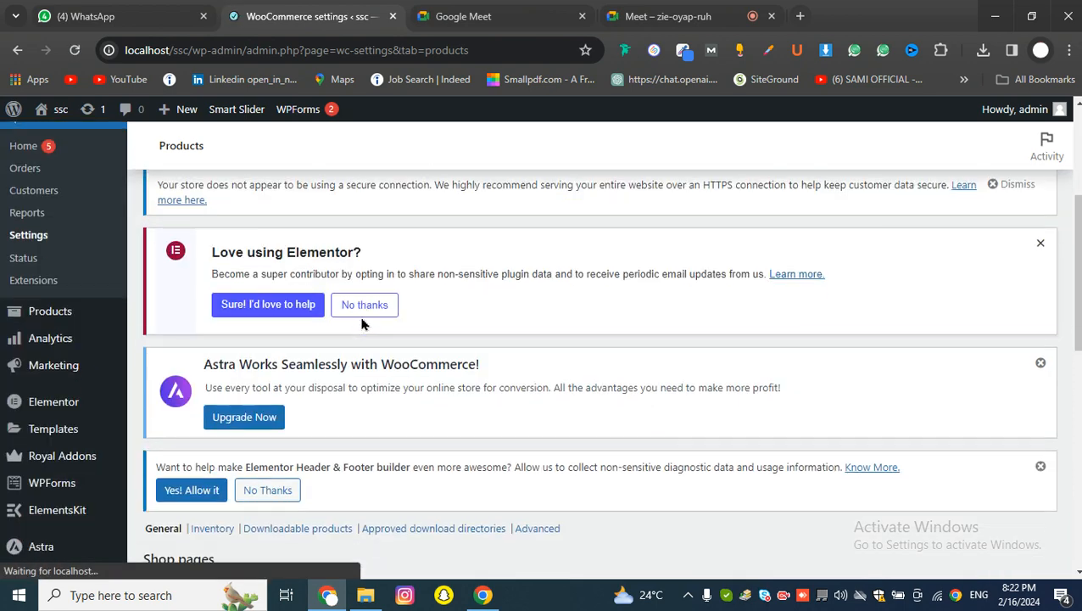
pyautogui.scroll(-5, 363, 323)
pyautogui.scroll(4, 357, 334)
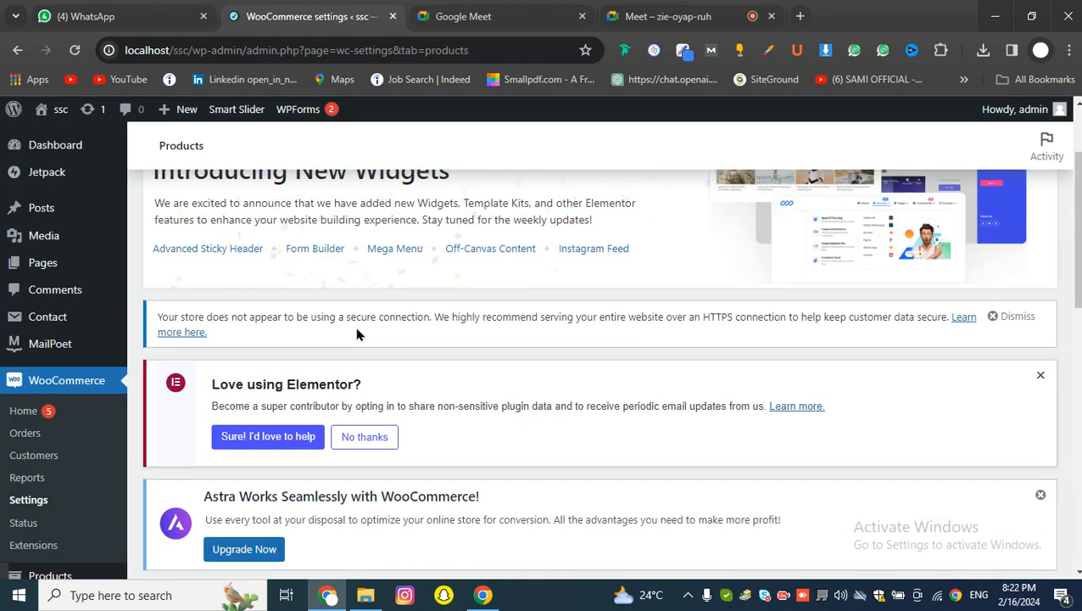
pyautogui.scroll(-2, 357, 334)
pyautogui.scroll(3, 355, 329)
pyautogui.scroll(-7, 328, 321)
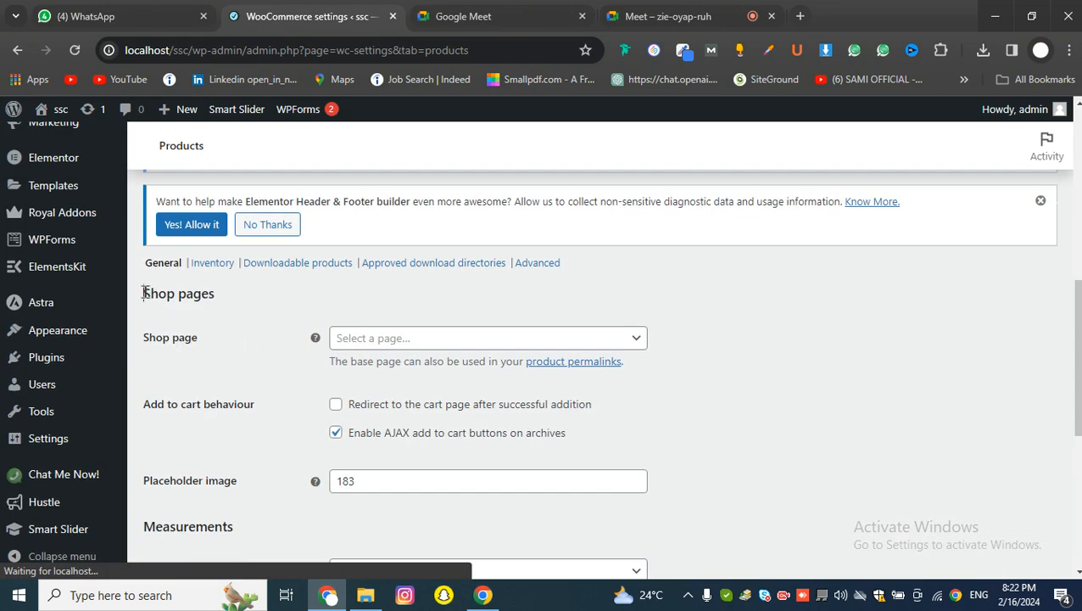
pyautogui.moveTo(144, 293); pyautogui.dragTo(215, 299)
pyautogui.click(253, 329)
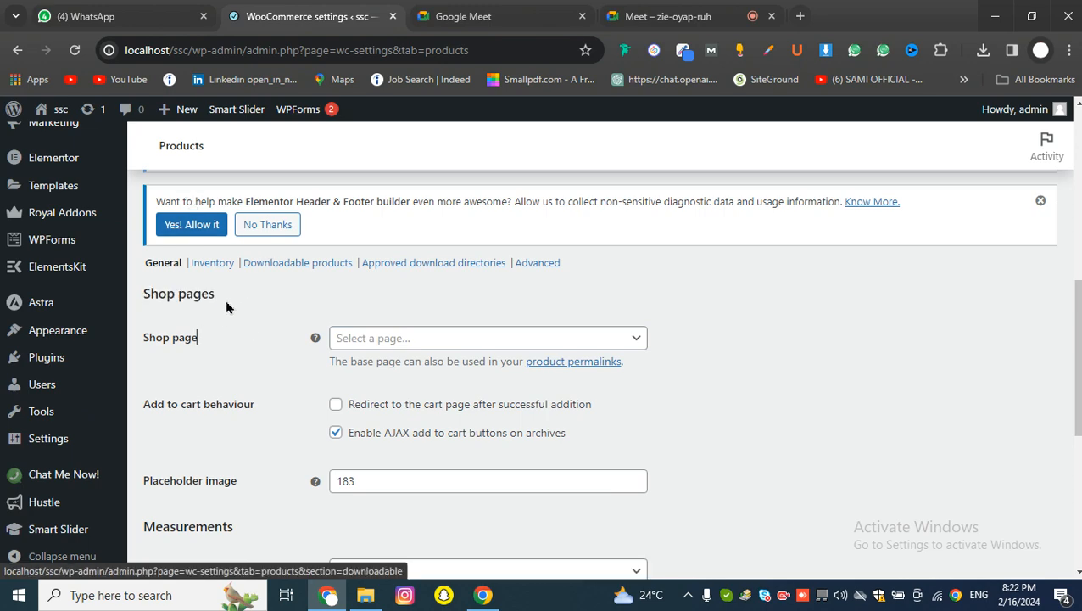
# Open the site's Pages list in a new browser tab and examine which pages exist for the shop.
pyautogui.moveTo(102, 273)
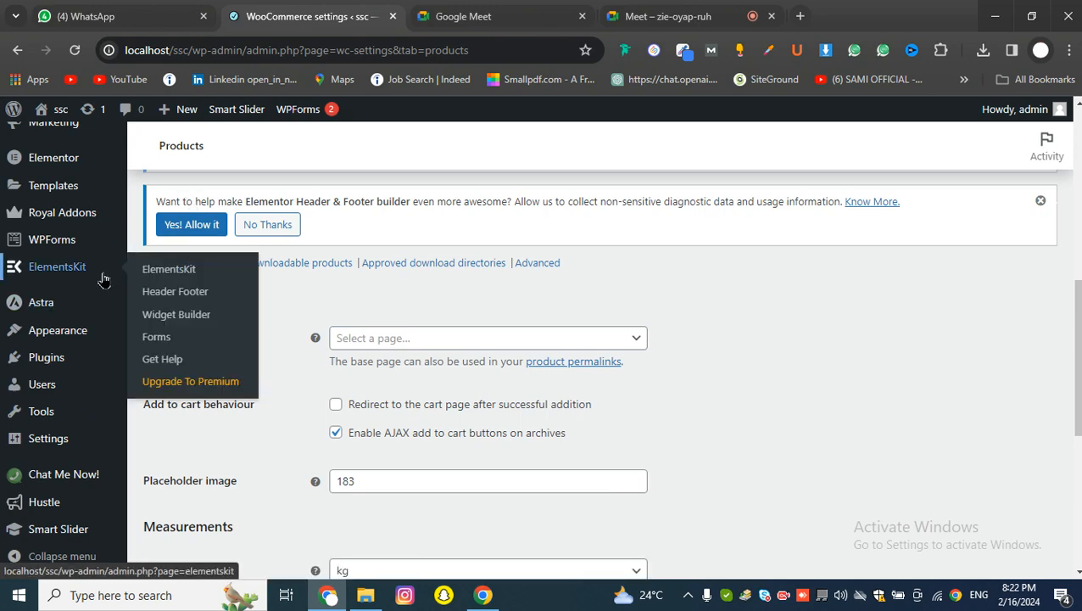
pyautogui.scroll(3, 103, 273)
pyautogui.scroll(3, 79, 294)
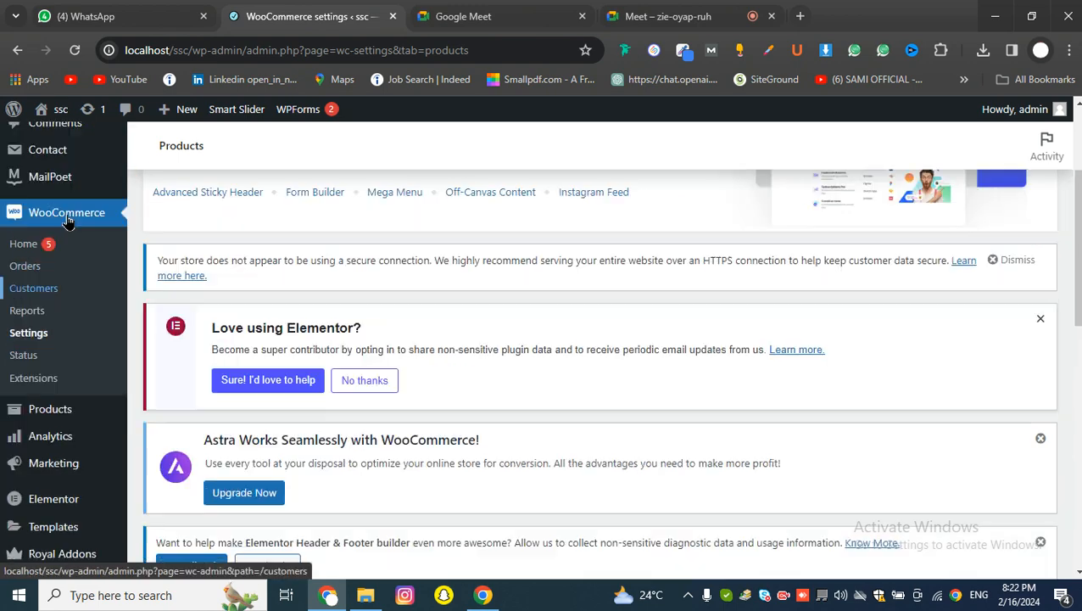
pyautogui.middleClick(70, 267)
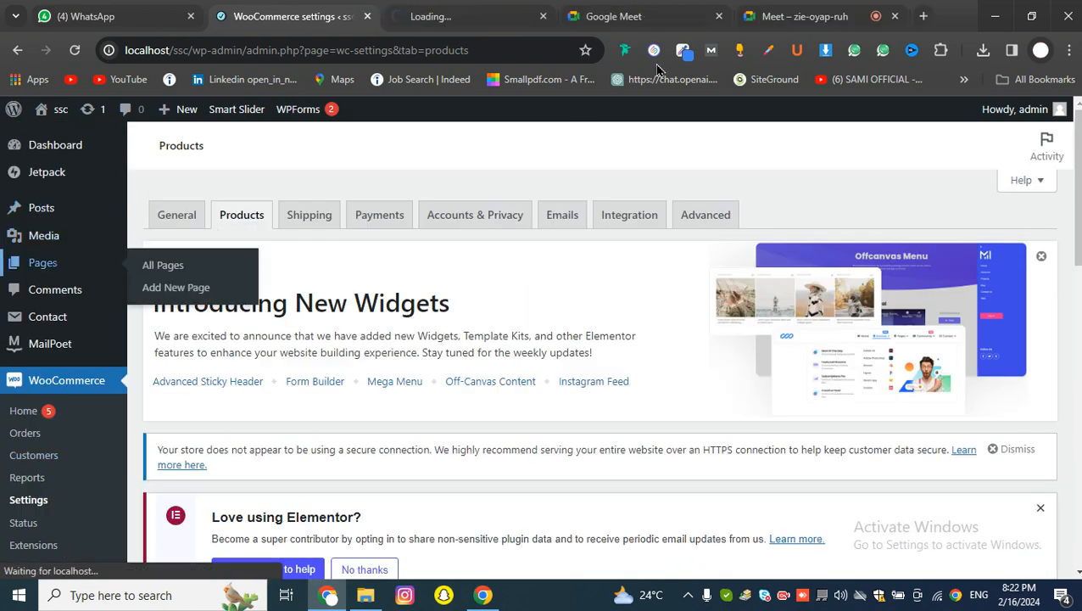
pyautogui.click(464, 9)
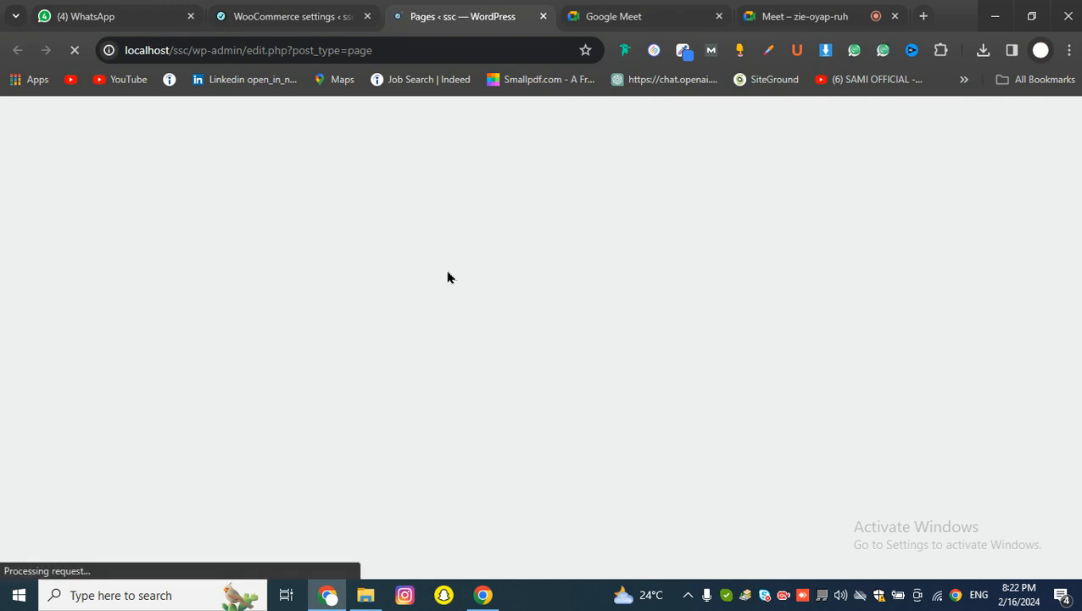
pyautogui.scroll(-10, 447, 276)
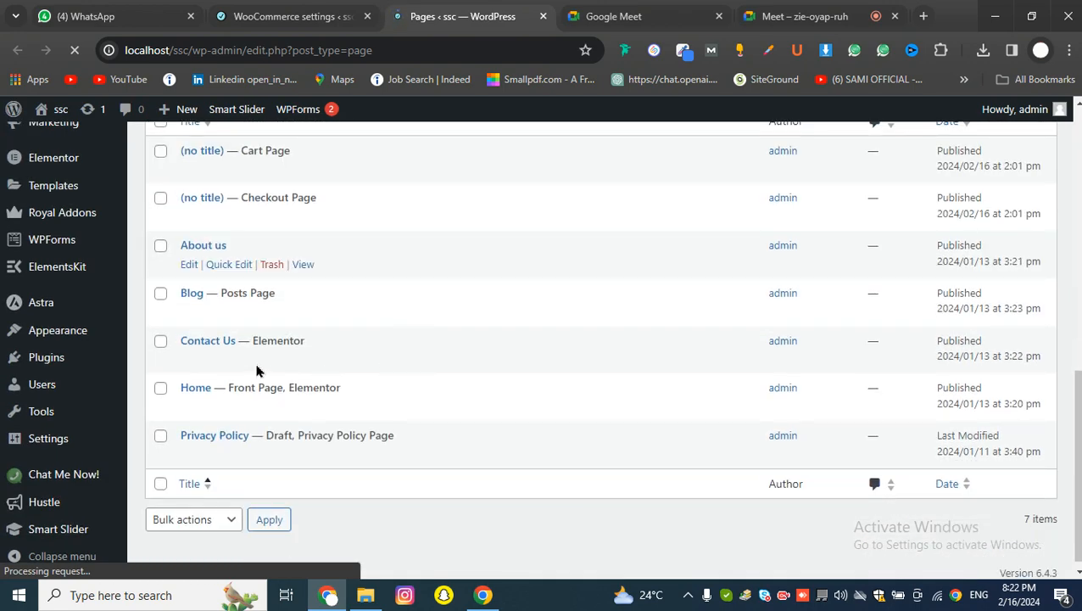
pyautogui.scroll(2, 259, 293)
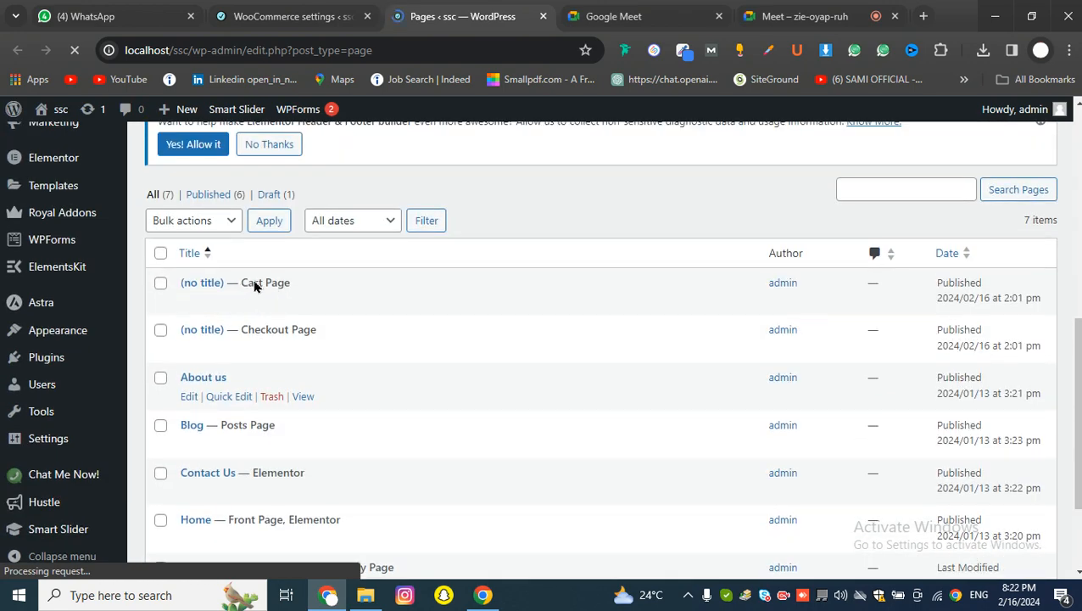
pyautogui.scroll(-1, 260, 353)
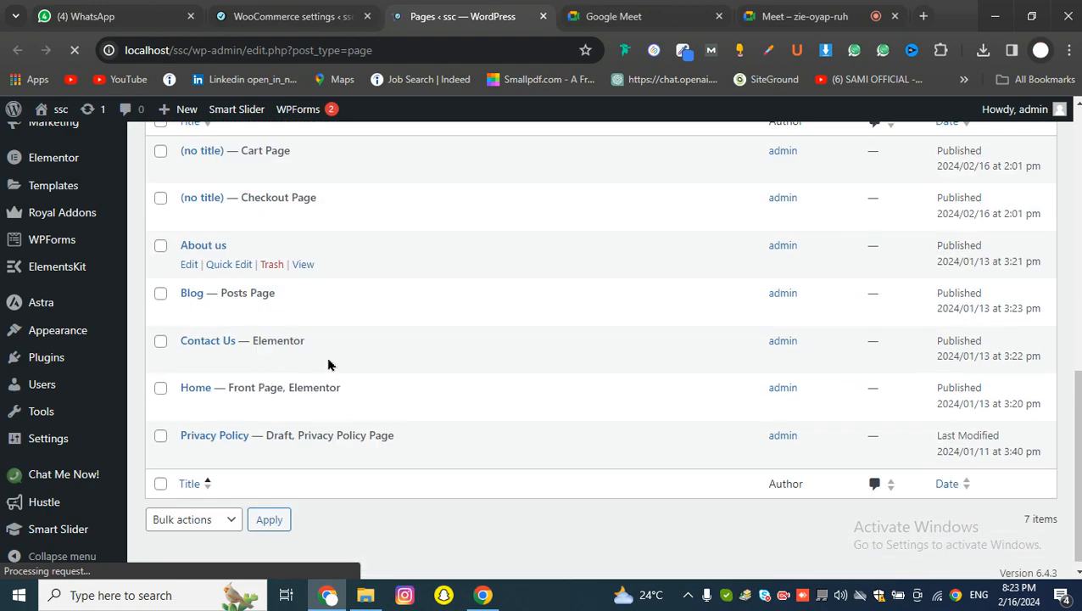
pyautogui.scroll(2, 263, 407)
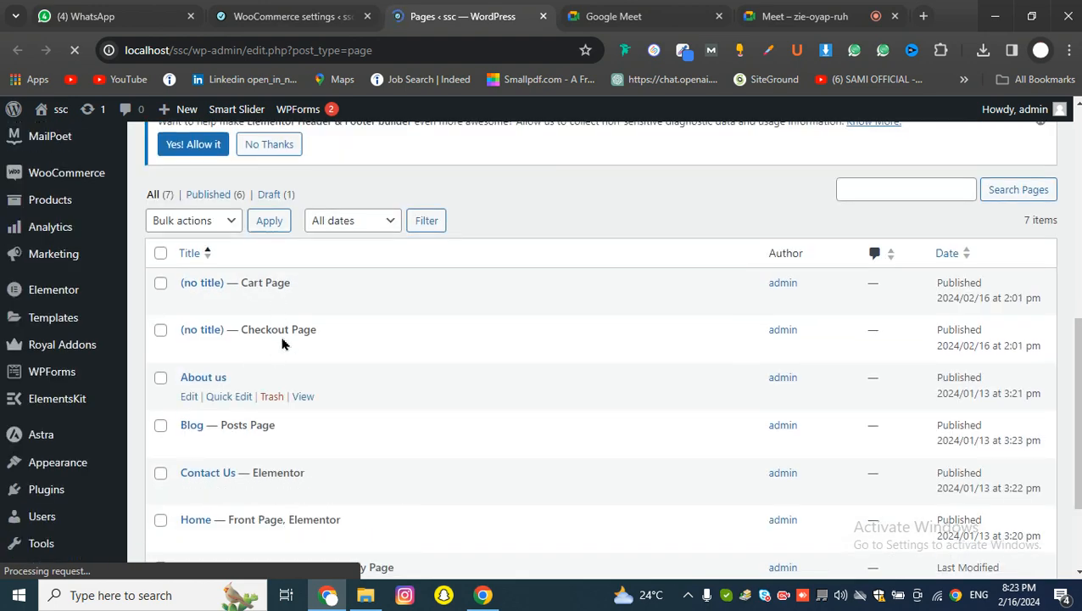
# Look over the existing pages in the Pages list and open the Add New Page editor in a new browser tab.
pyautogui.scroll(-2, 280, 343)
pyautogui.scroll(4, 279, 343)
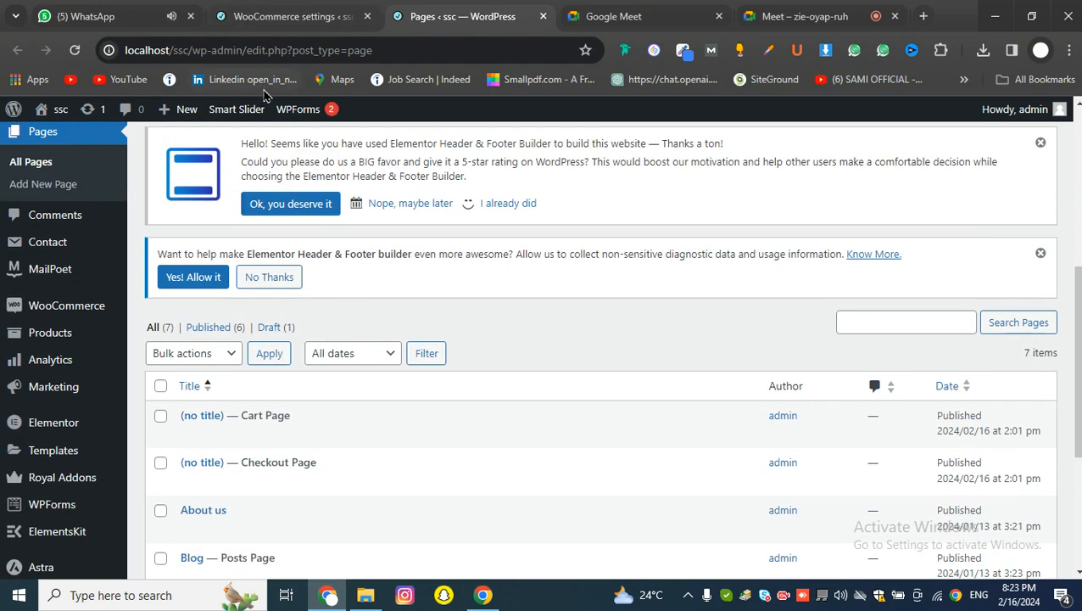
pyautogui.moveTo(260, 103)
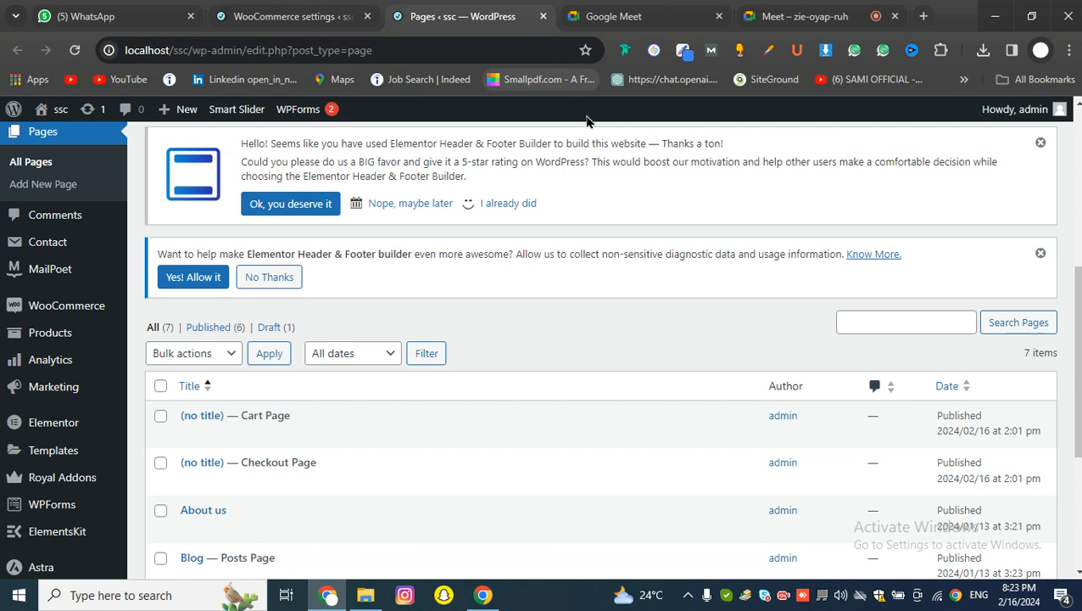
pyautogui.scroll(-1, 415, 295)
pyautogui.scroll(-3, 415, 294)
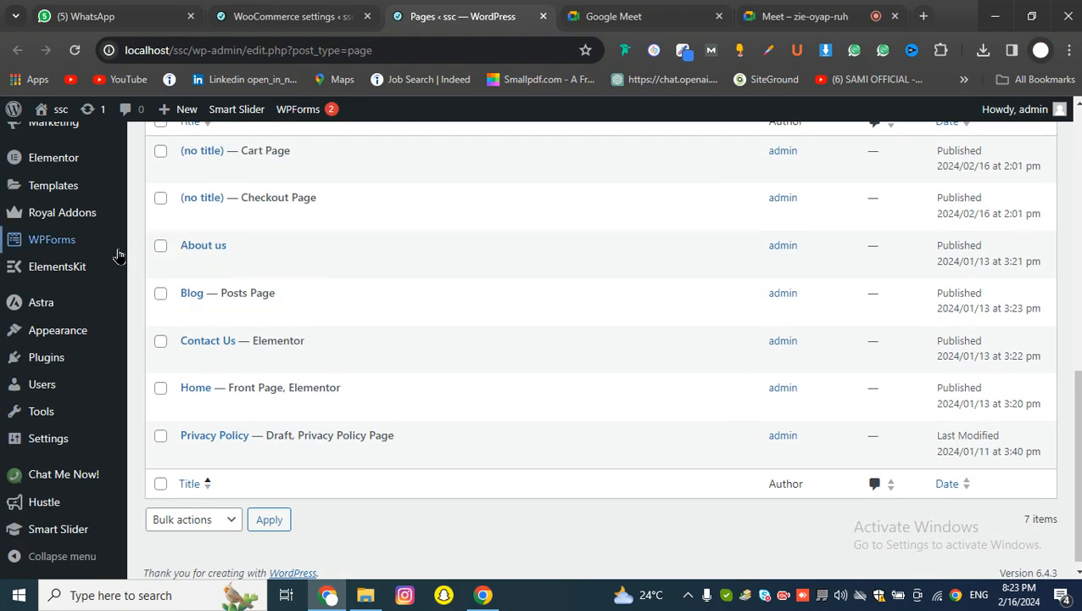
pyautogui.scroll(2, 51, 246)
pyautogui.moveTo(58, 240)
pyautogui.scroll(2, 51, 242)
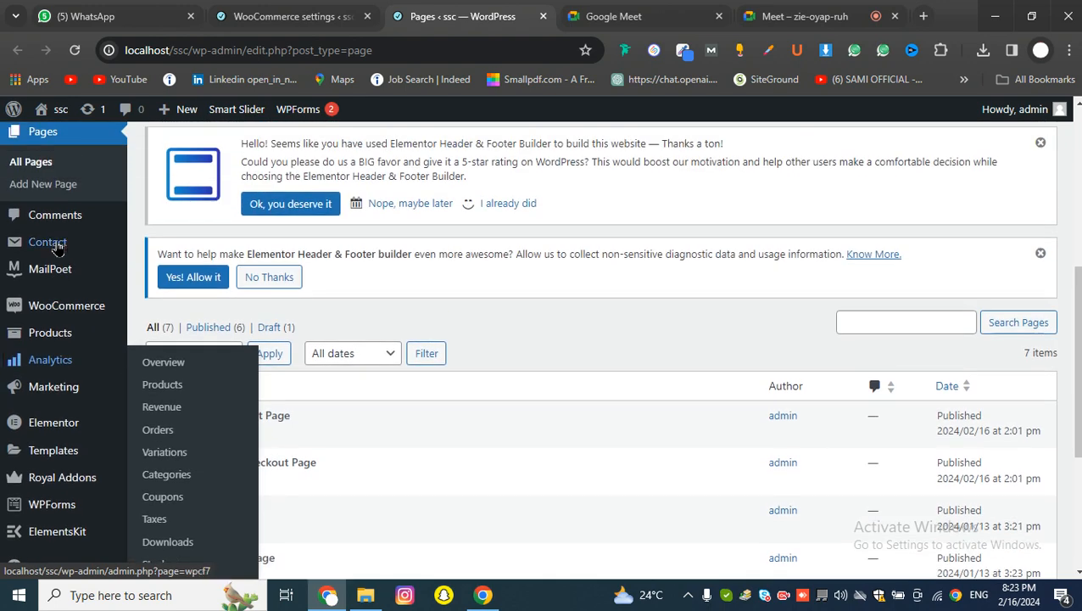
pyautogui.middleClick(42, 184)
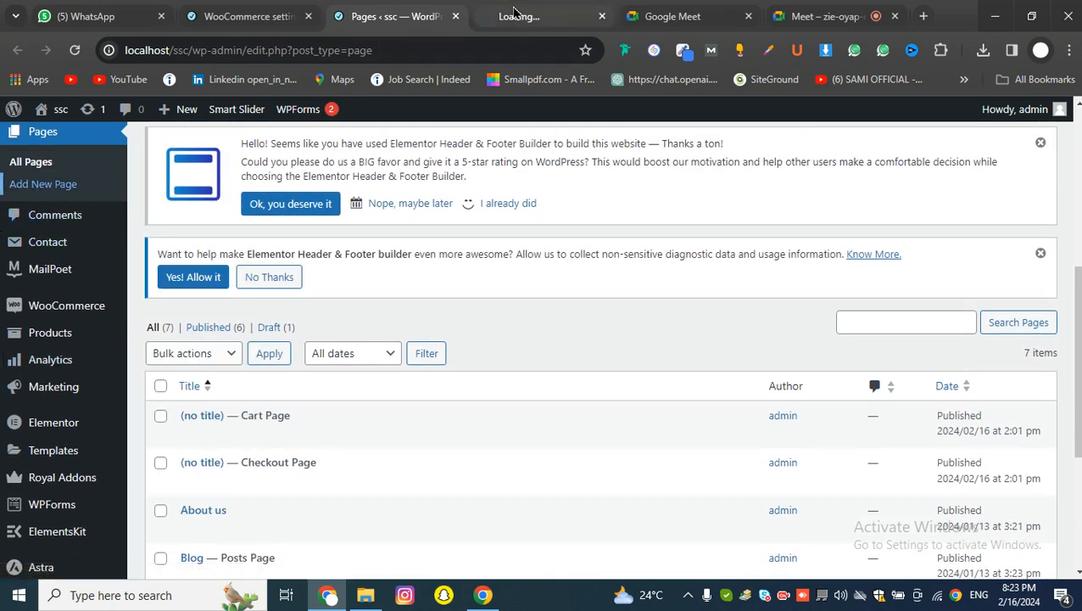
pyautogui.click(513, 13)
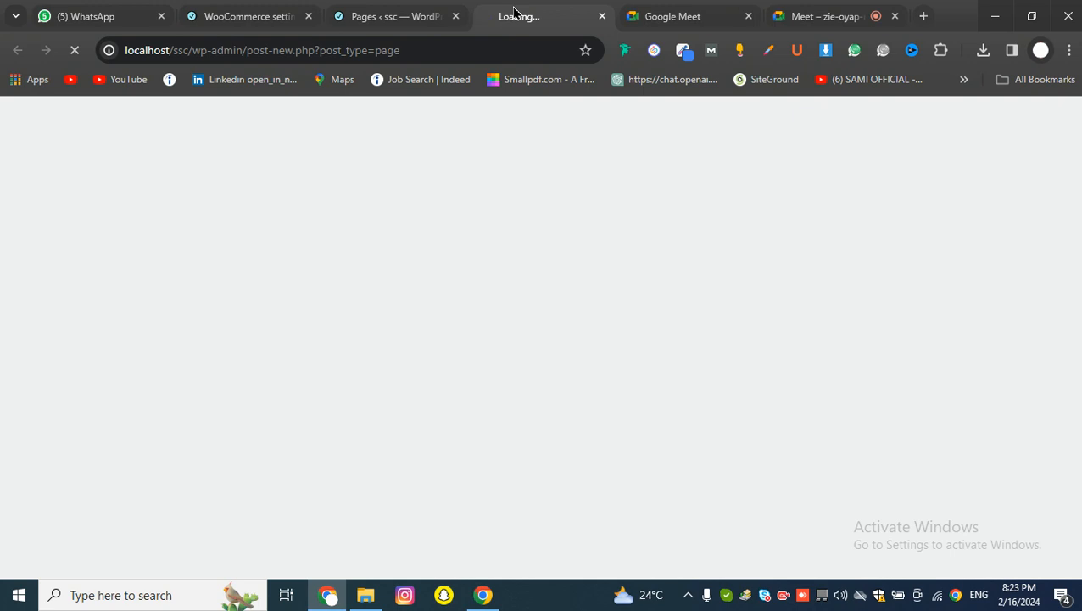
# Return to the Pages list tab and open the Products section of the WooCommerce settings there.
pyautogui.click(397, 17)
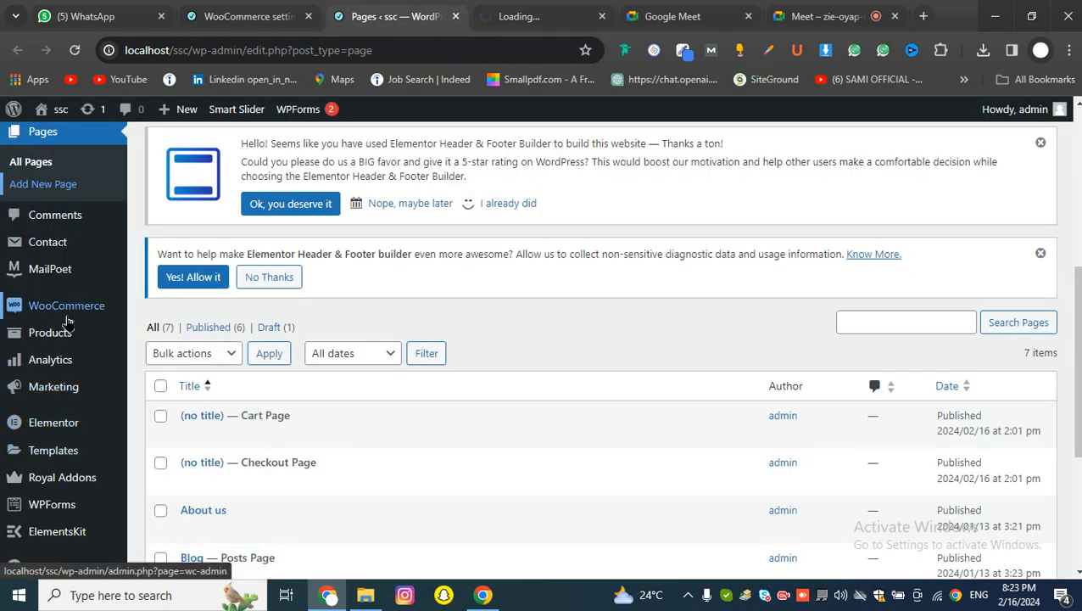
pyautogui.moveTo(71, 318)
pyautogui.click(152, 404)
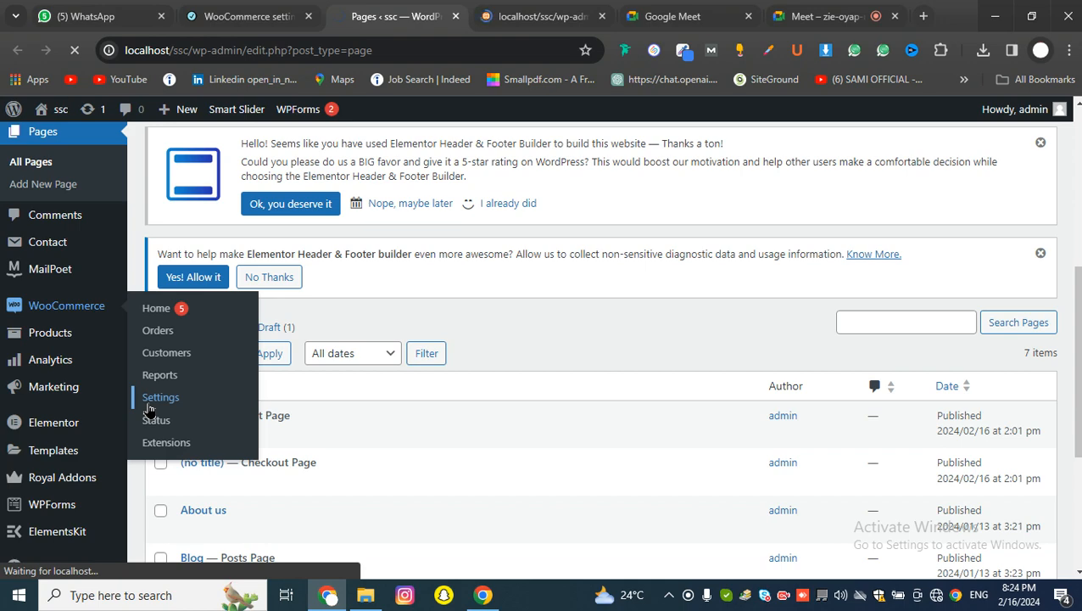
pyautogui.click(515, 10)
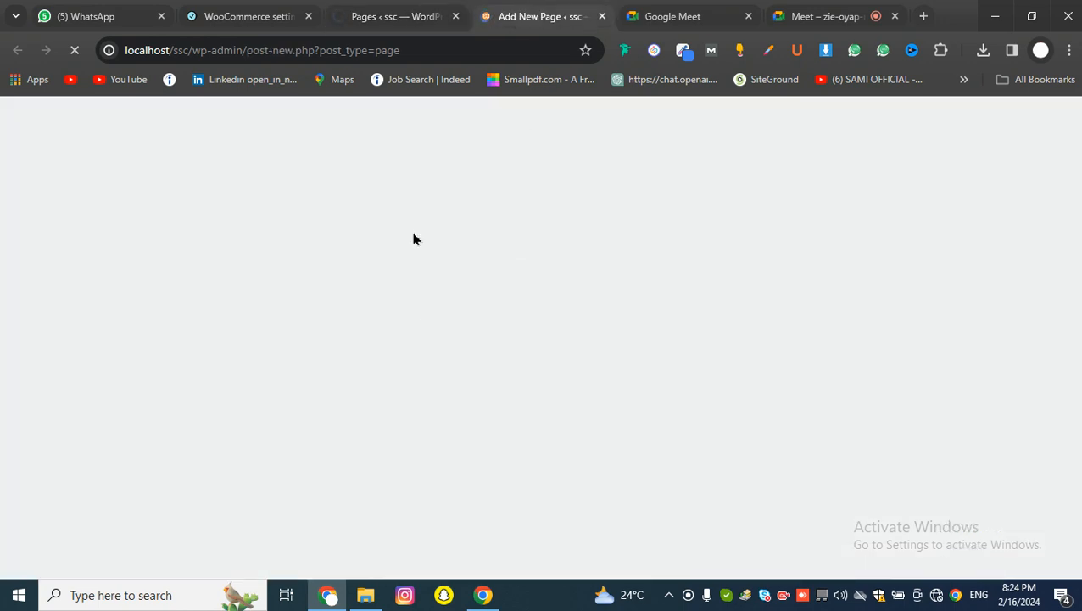
pyautogui.hotkey('ctrl', 'shift', 'Tab')
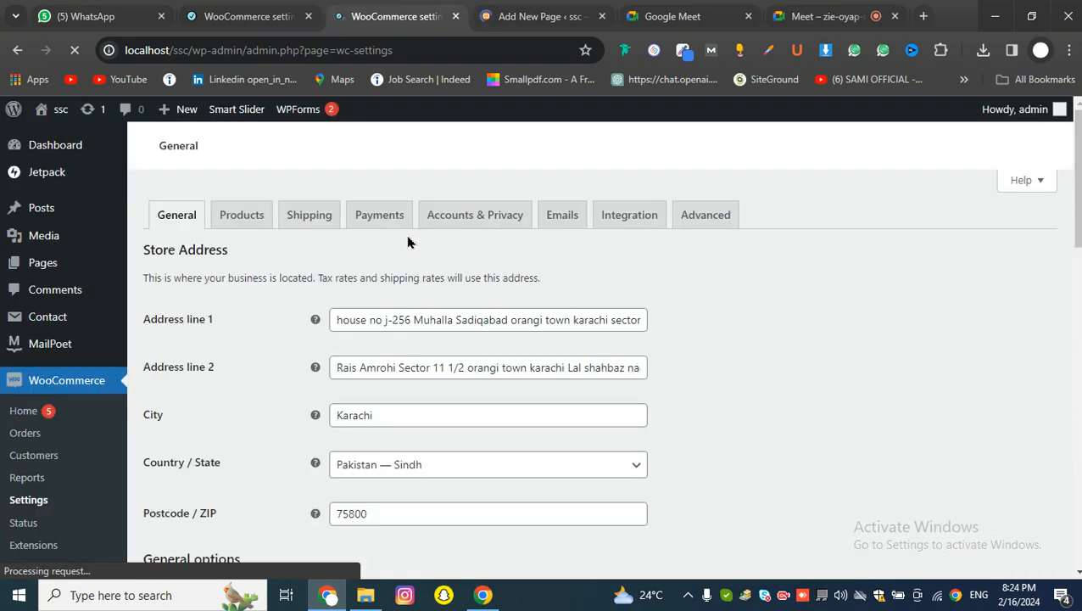
pyautogui.click(244, 219)
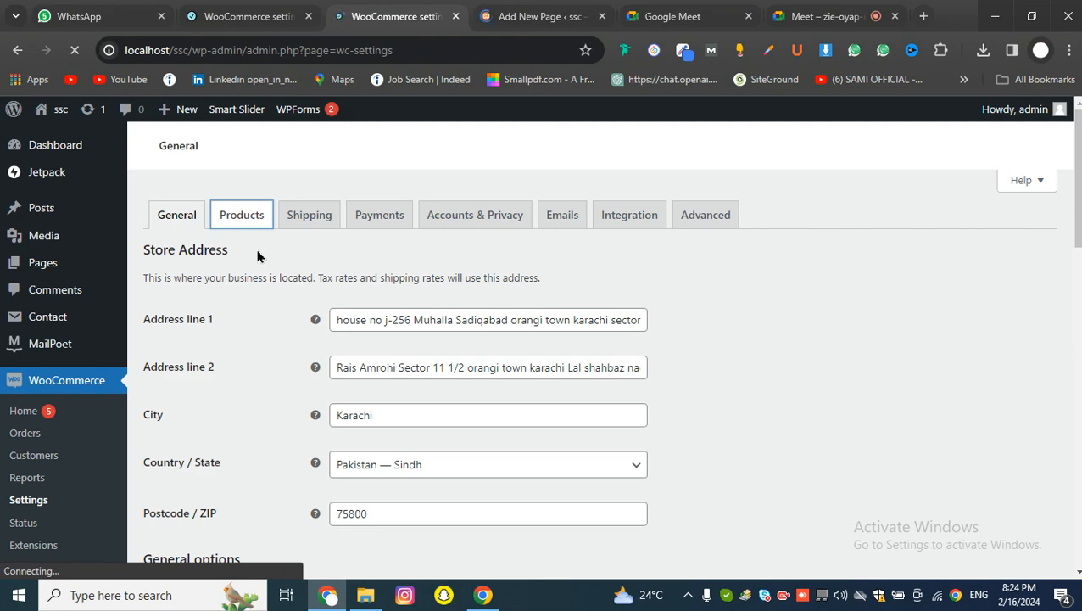
# Switch to the Google Meet call, read the latest in-call messages and go back to the new page tab.
pyautogui.click(824, 16)
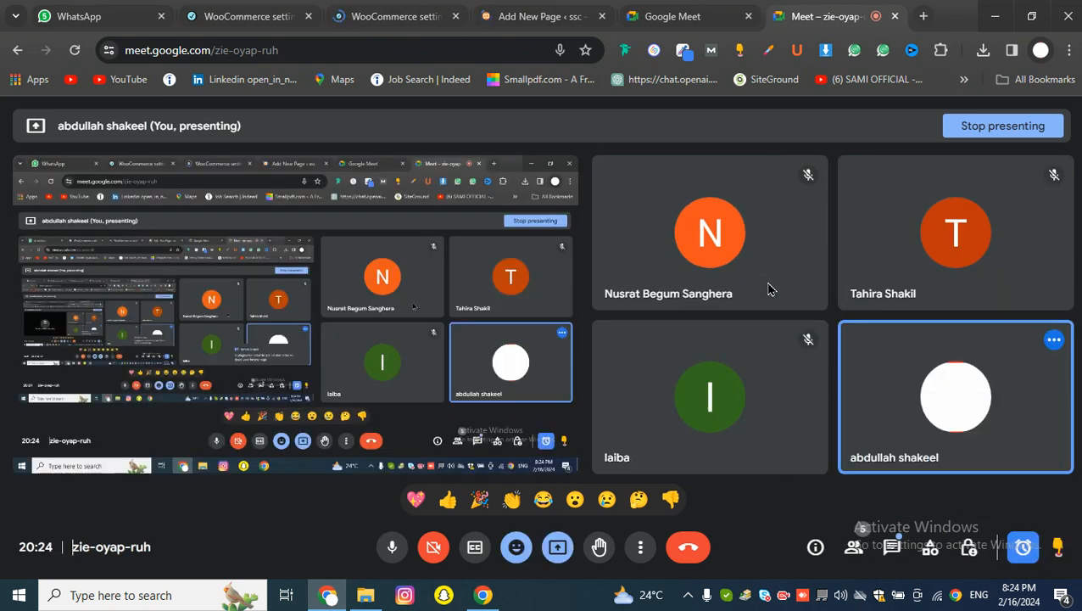
pyautogui.click(894, 550)
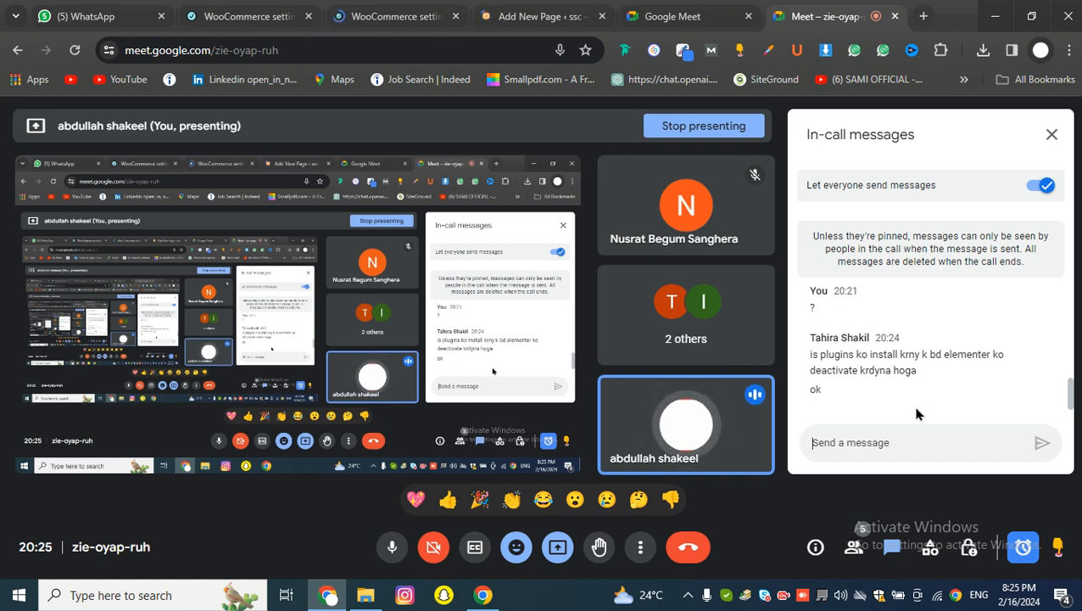
pyautogui.click(546, 17)
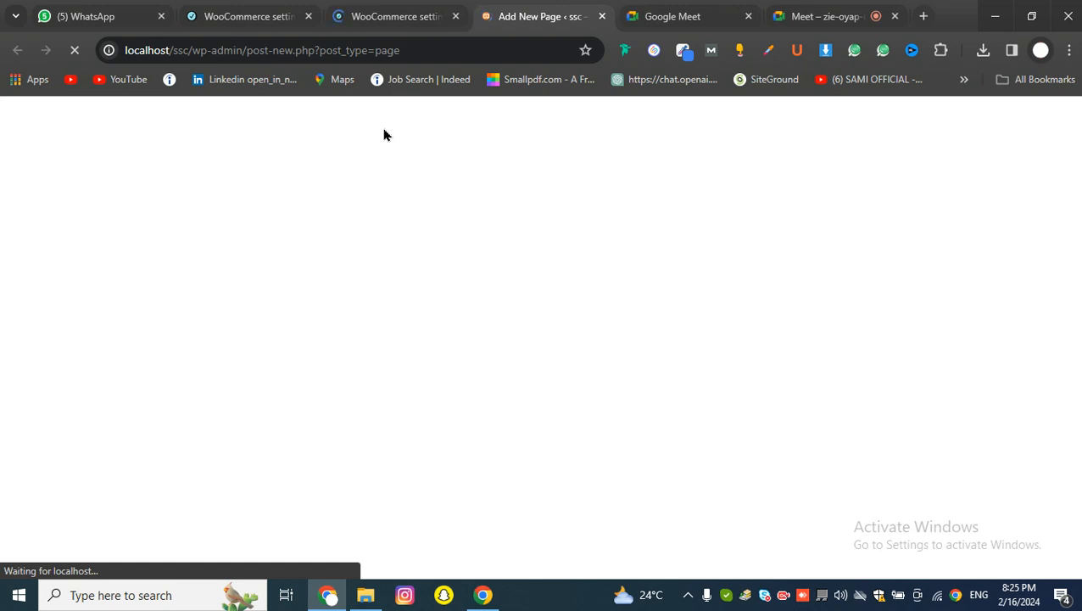
# In the WooCommerce Products settings, look through the available pages and set the Shop page to Home.
pyautogui.click(361, 22)
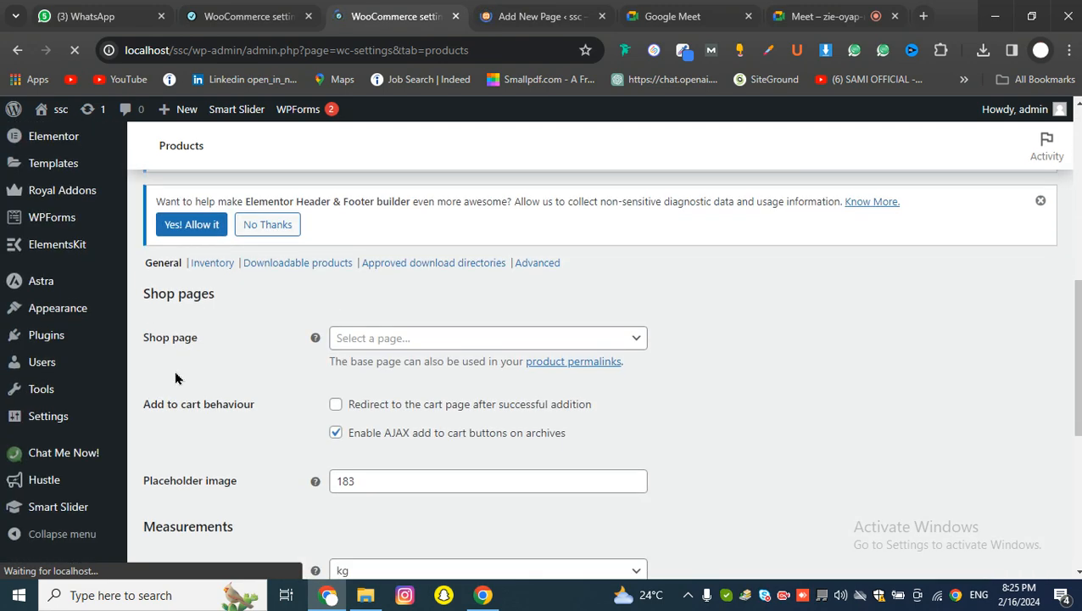
pyautogui.moveTo(135, 334); pyautogui.dragTo(209, 348)
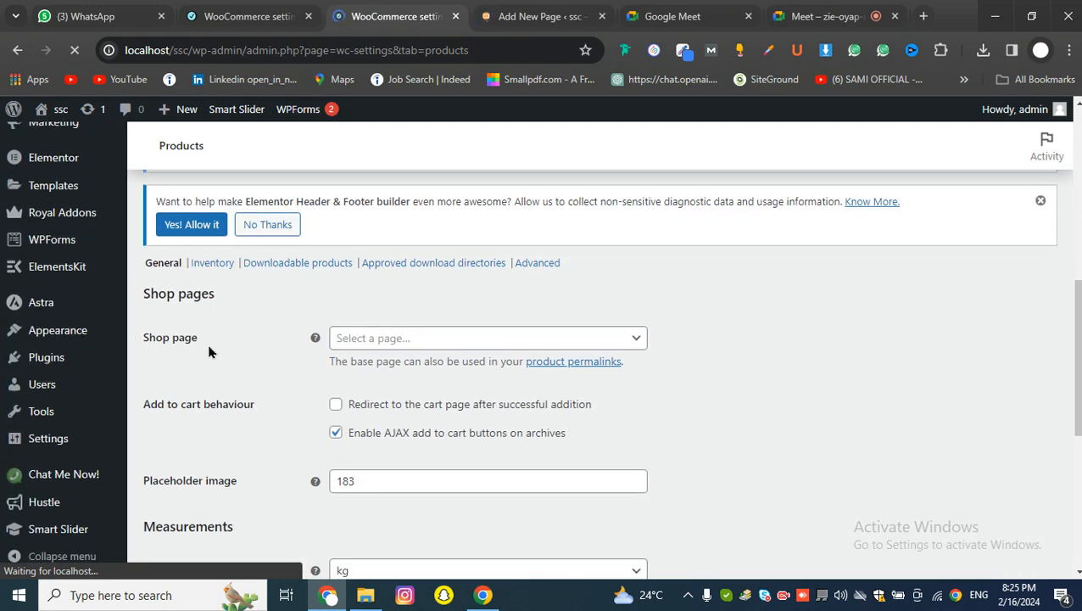
pyautogui.click(424, 339)
pyautogui.scroll(-2, 437, 431)
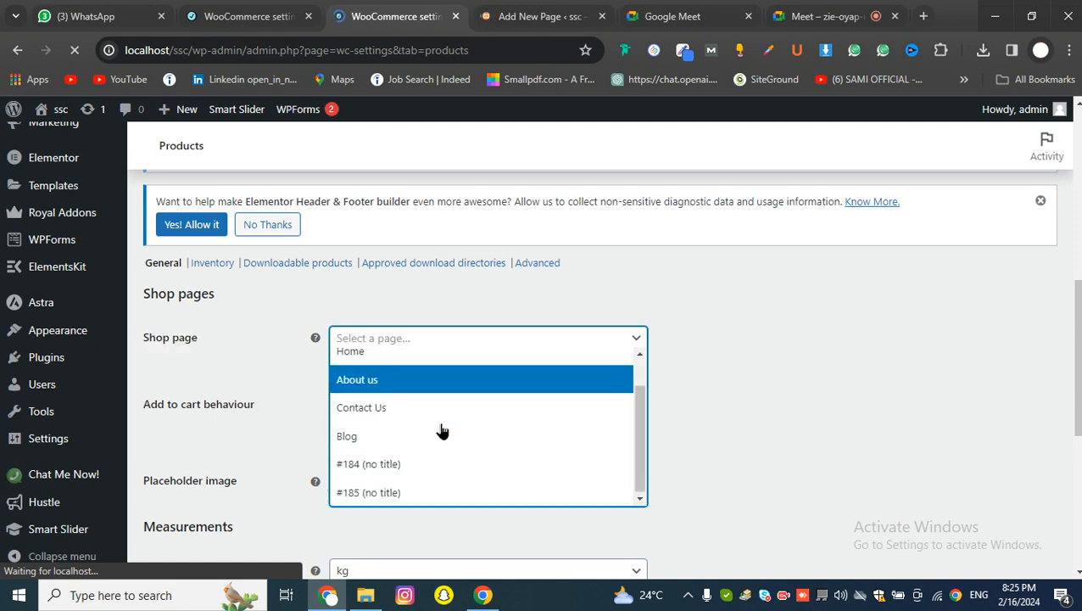
pyautogui.scroll(2, 506, 446)
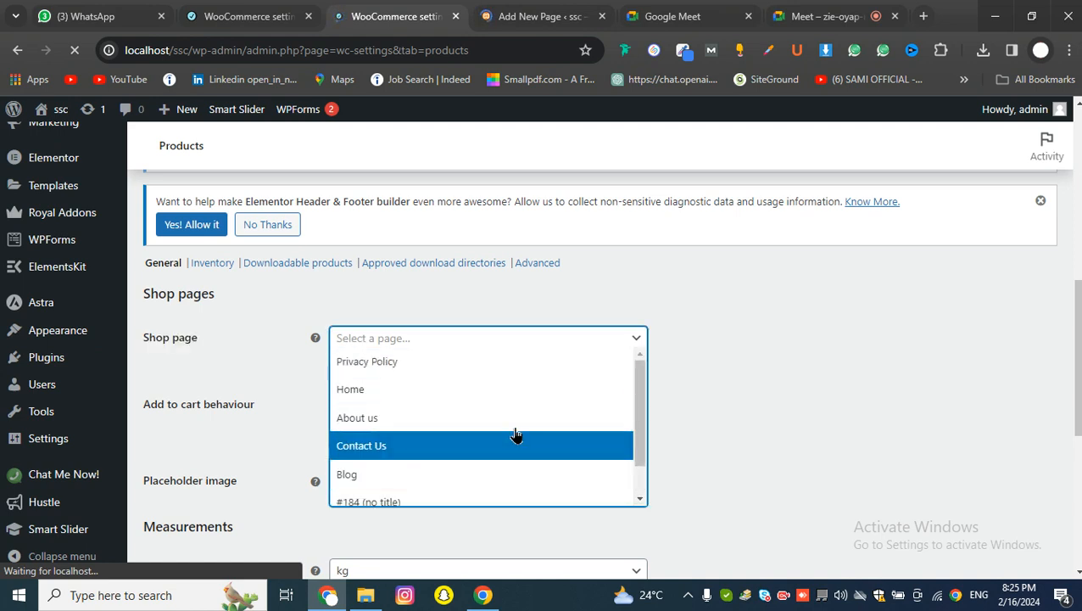
pyautogui.click(427, 396)
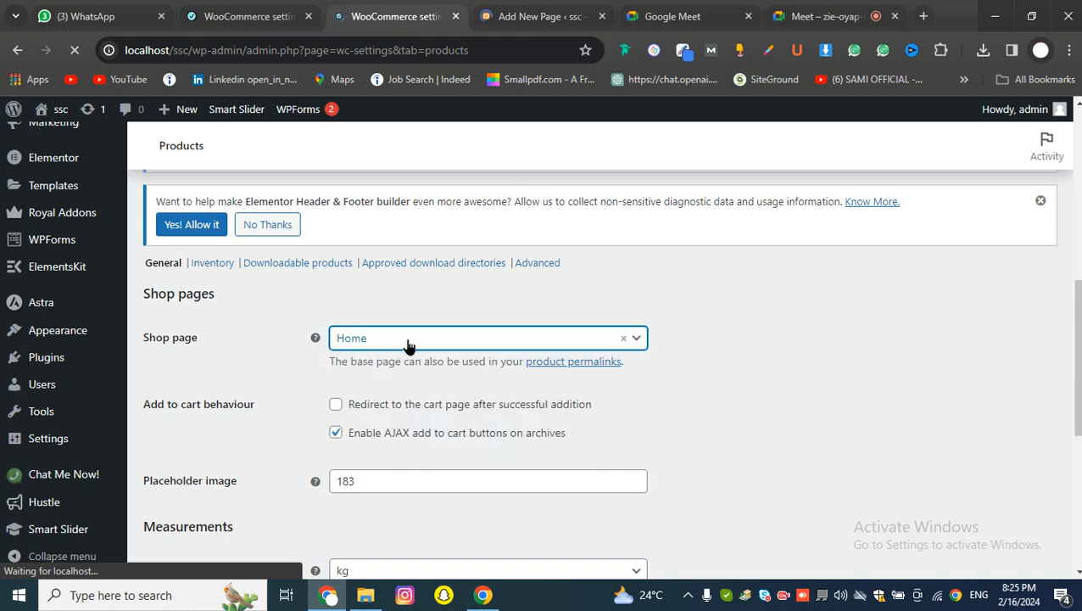
# Examine the Reviews and Product ratings options of the Products settings and the Reviews entry among the admin's Products items.
pyautogui.moveTo(317, 343)
pyautogui.scroll(-1, 321, 354)
pyautogui.scroll(-5, 320, 354)
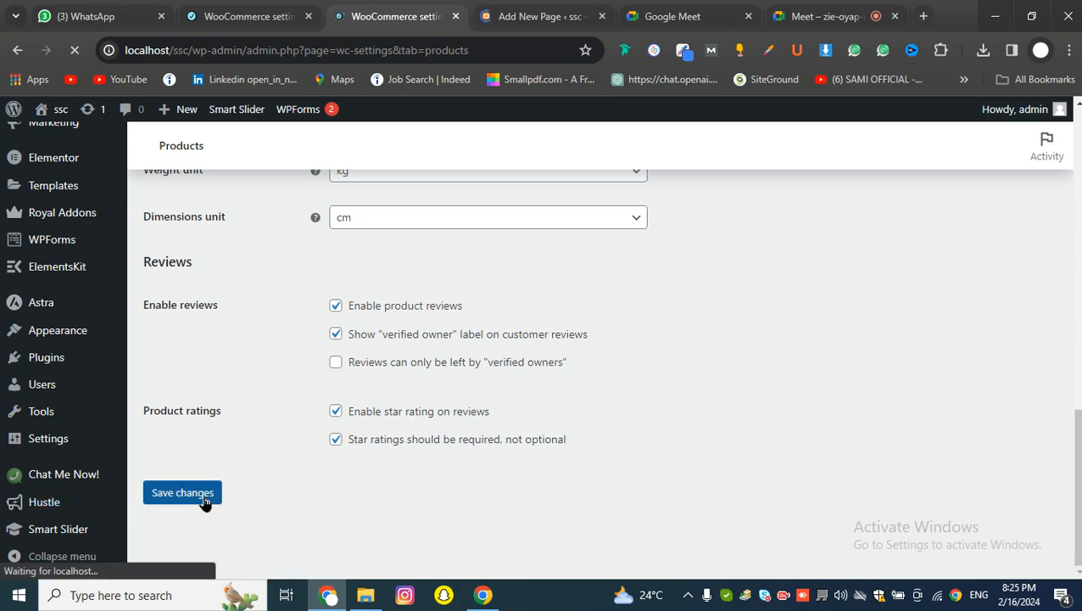
pyautogui.click(339, 413)
pyautogui.click(337, 442)
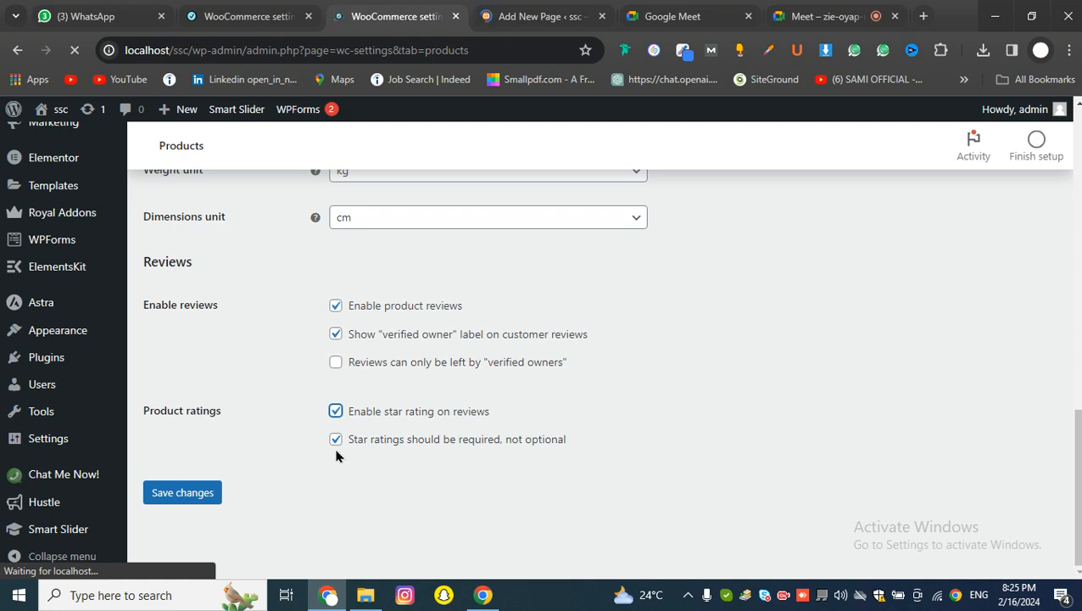
pyautogui.scroll(3, 69, 386)
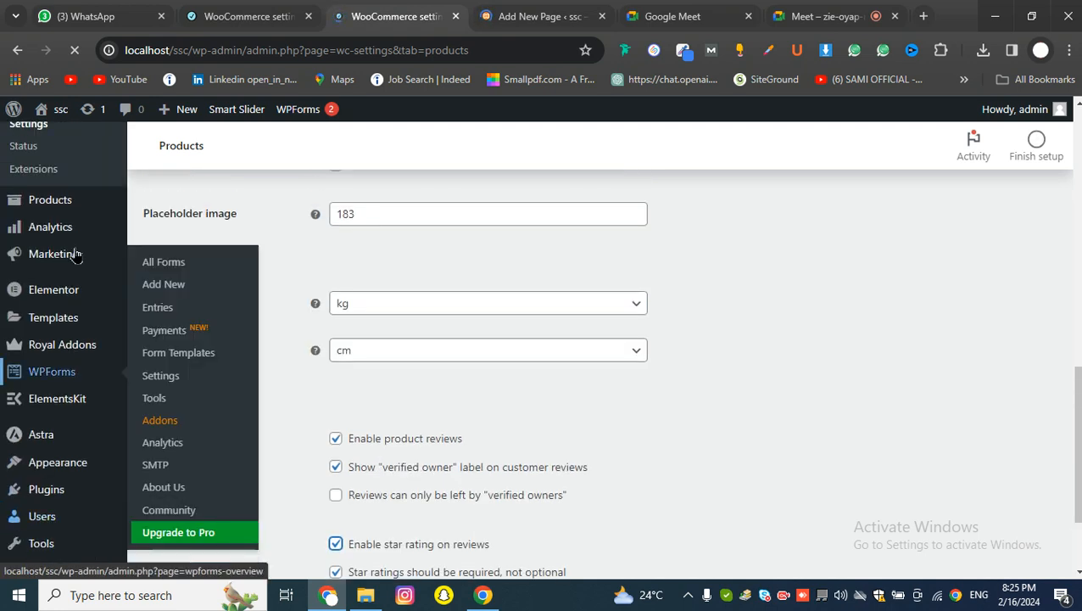
pyautogui.moveTo(74, 209)
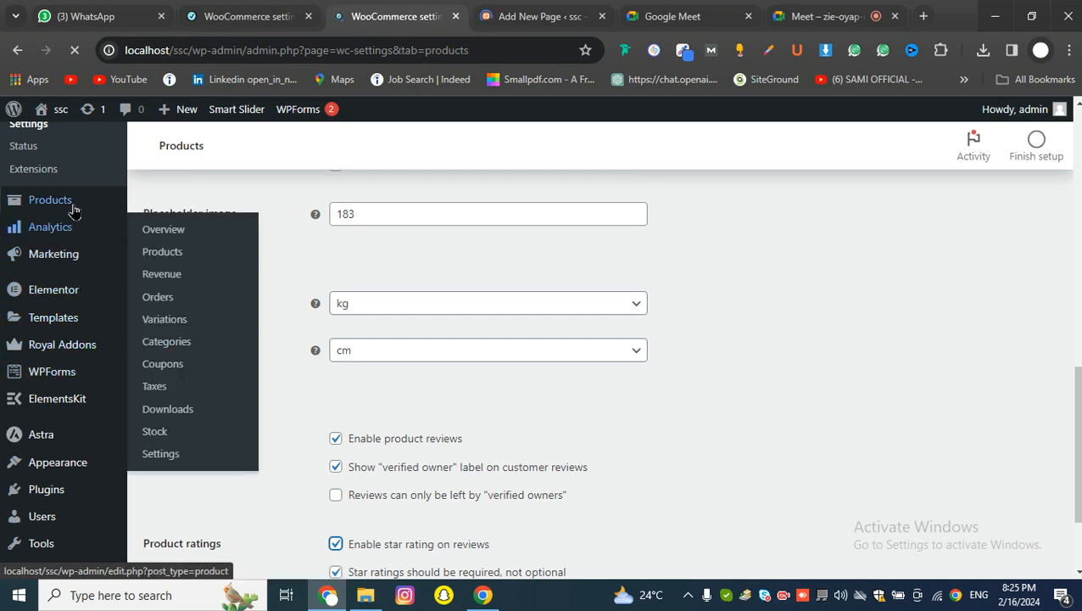
pyautogui.scroll(3, 68, 229)
pyautogui.moveTo(88, 351)
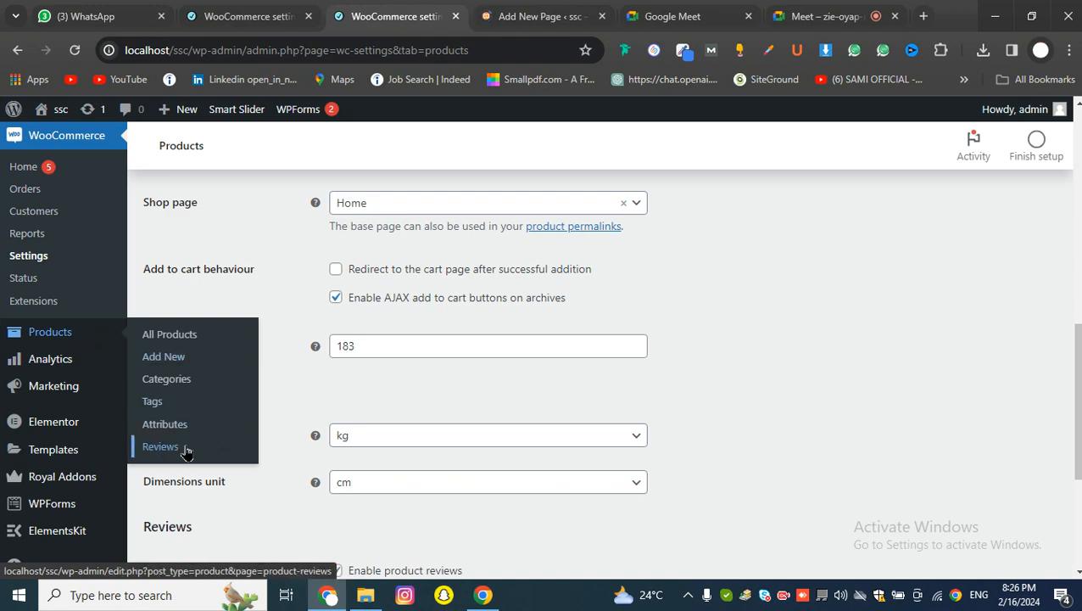
# Save the WooCommerce Products settings with the product review and star rating options enabled.
pyautogui.scroll(-3, 425, 449)
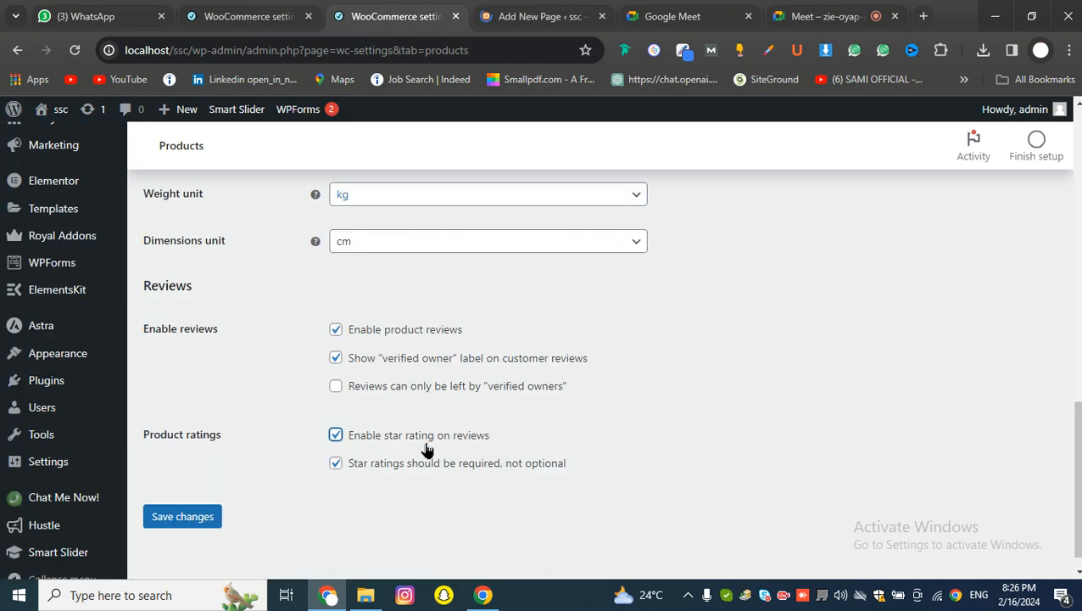
pyautogui.scroll(-1, 426, 450)
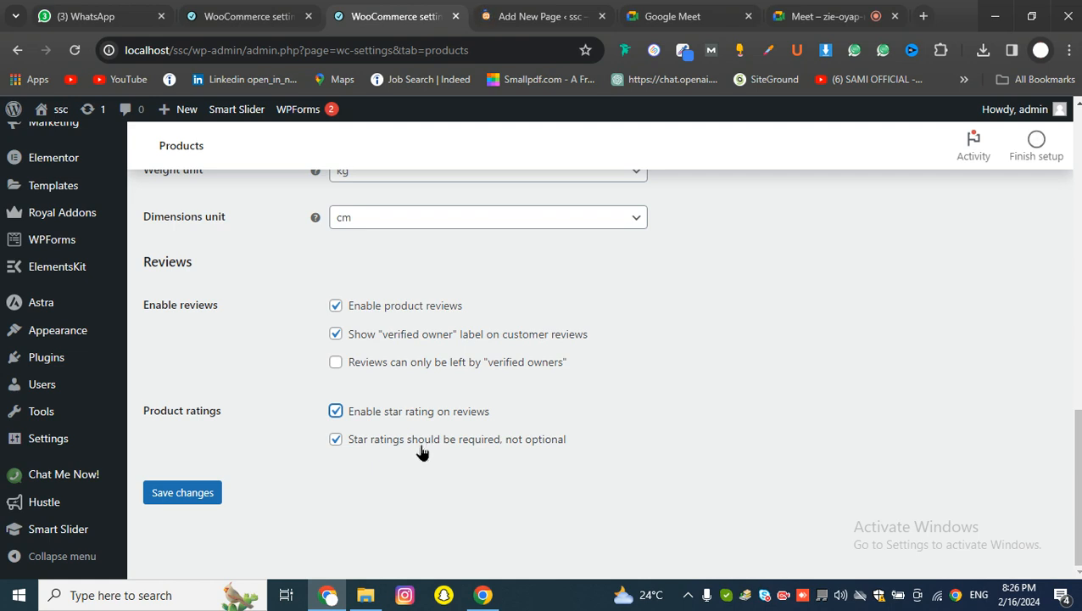
pyautogui.click(194, 507)
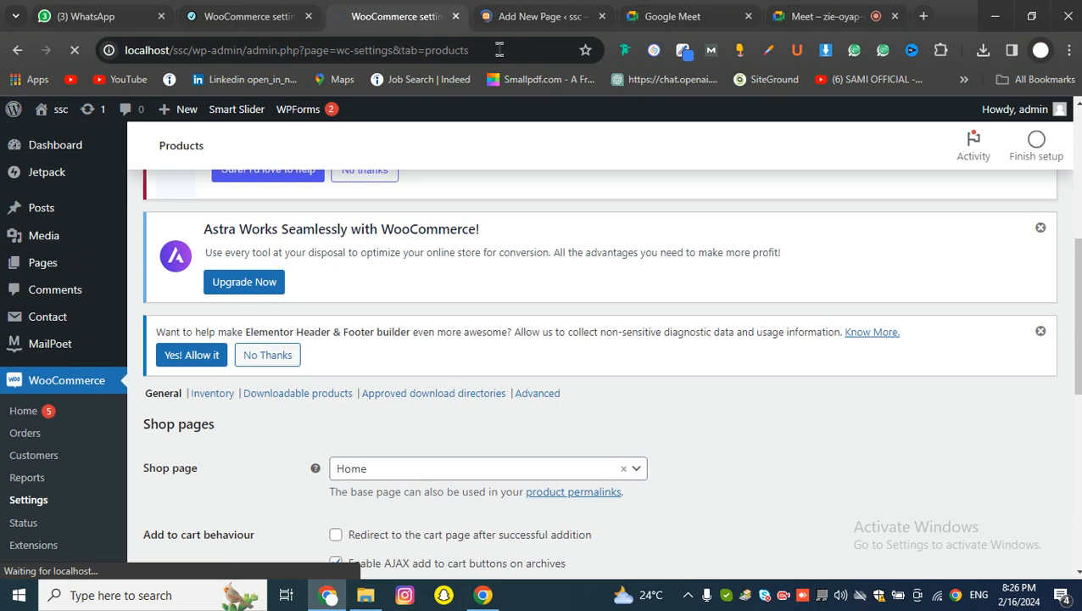
pyautogui.click(522, 16)
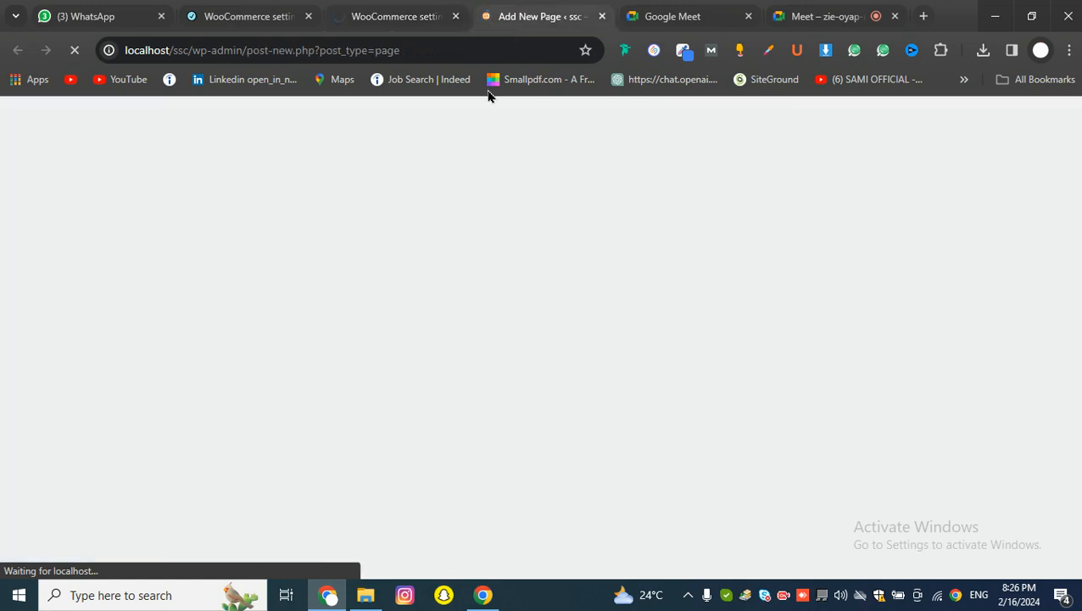
pyautogui.click(402, 14)
pyautogui.scroll(5, 427, 227)
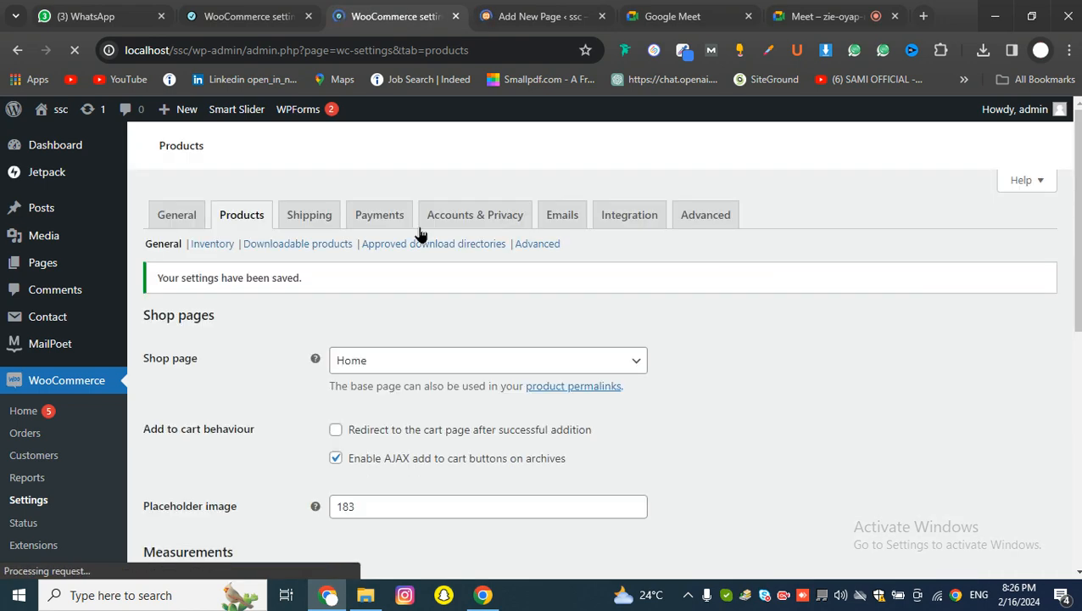
# Open the Shipping section of the WooCommerce settings.
pyautogui.scroll(-5, 340, 310)
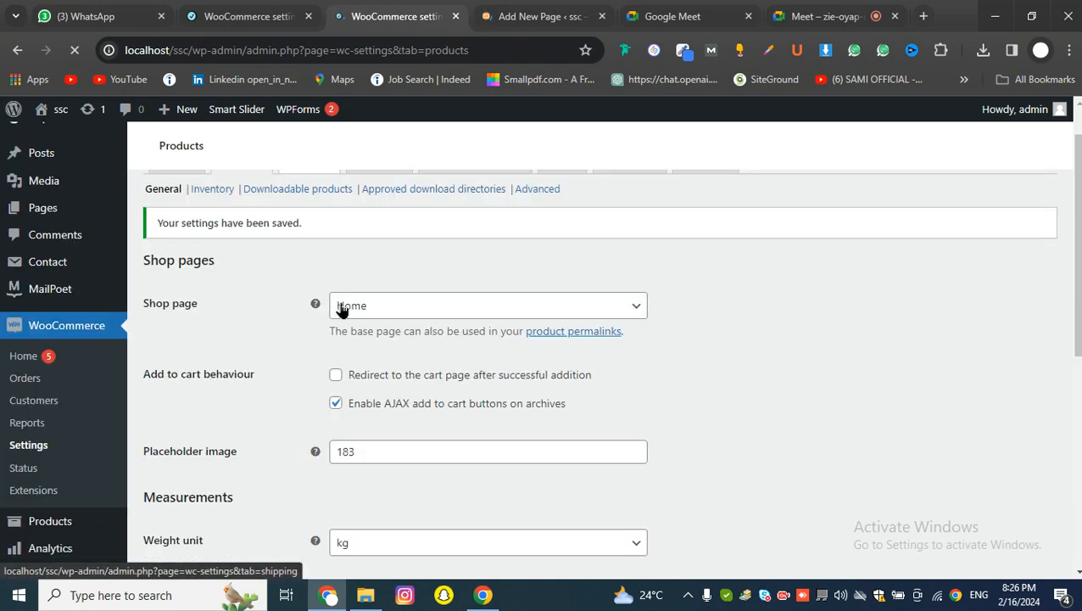
pyautogui.scroll(5, 341, 310)
pyautogui.click(317, 224)
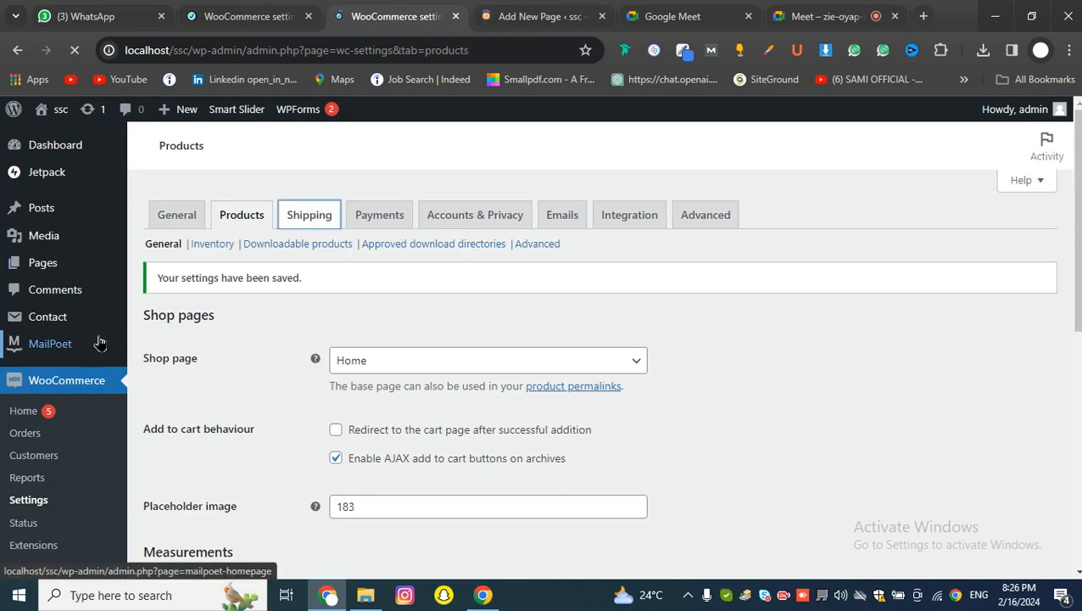
pyautogui.scroll(-2, 93, 340)
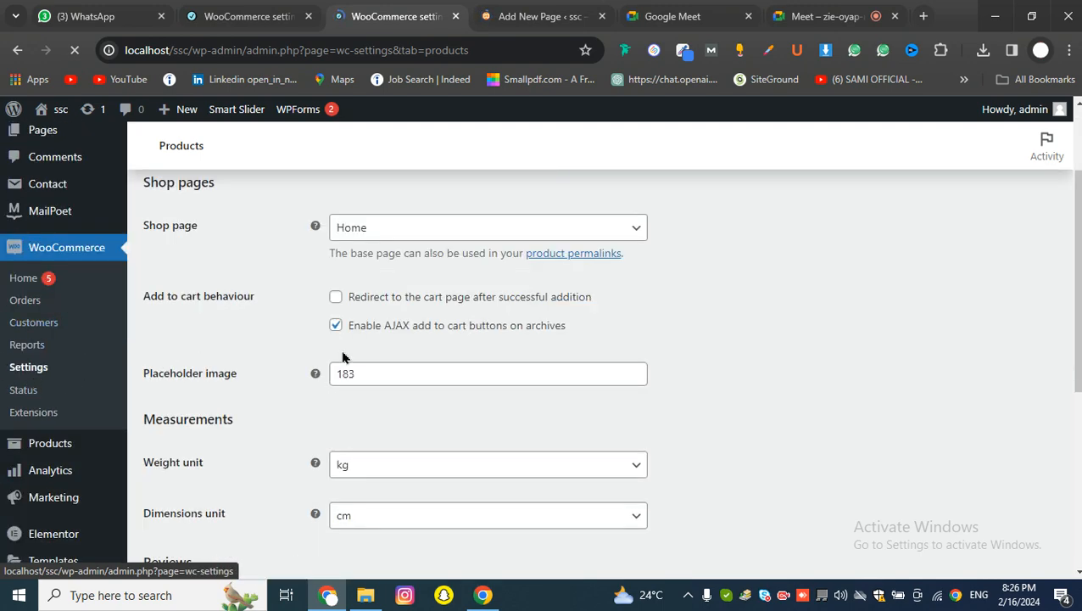
pyautogui.scroll(2, 345, 356)
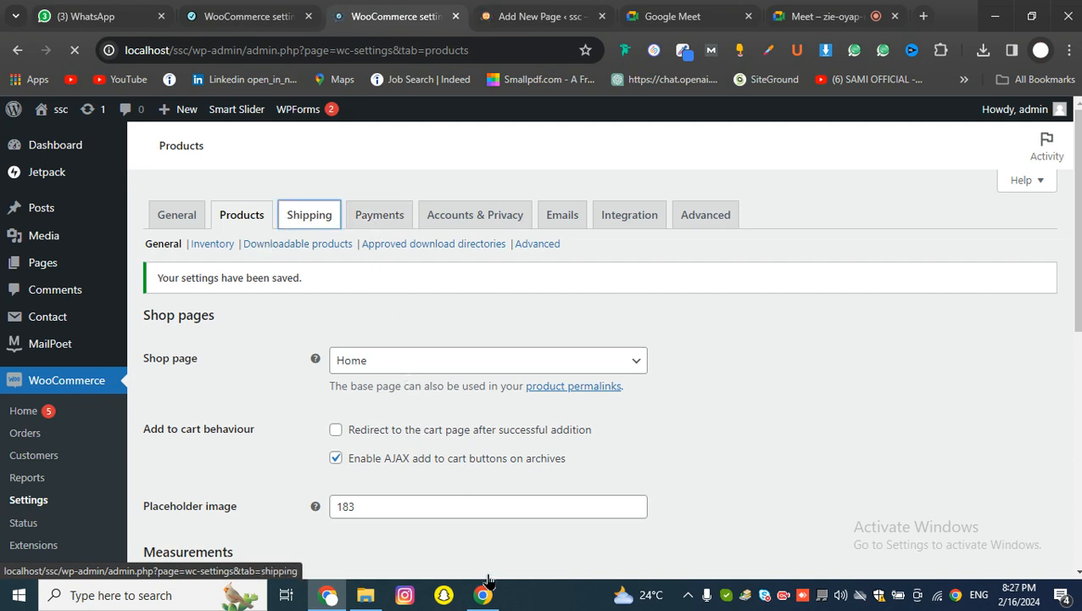
pyautogui.click(312, 219)
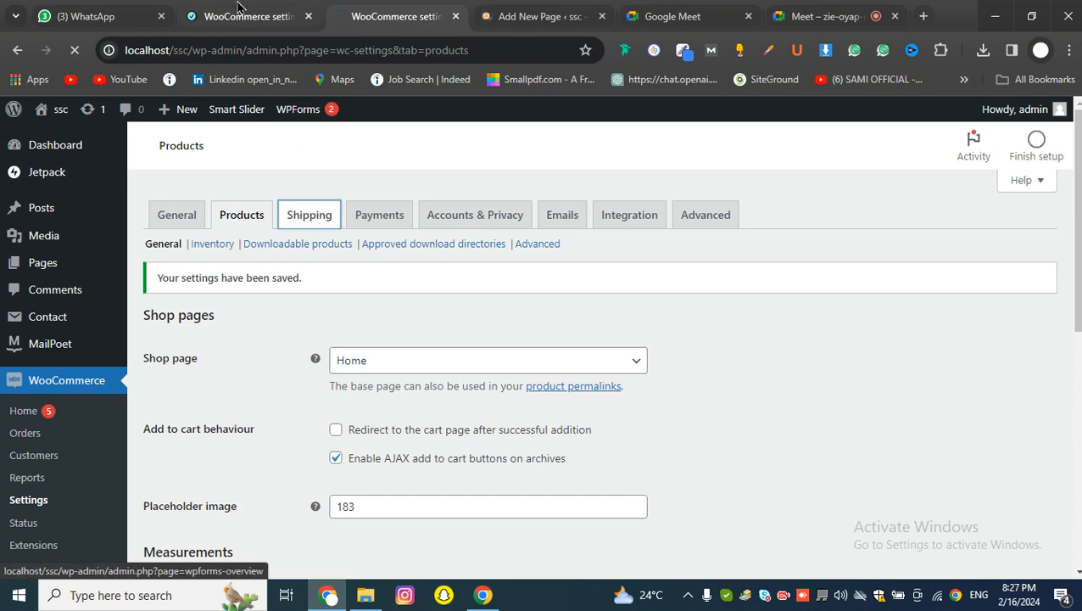
# Look over the Products settings in the other WooCommerce settings tab and return to the tab loading the Shipping section.
pyautogui.scroll(-15, 350, 382)
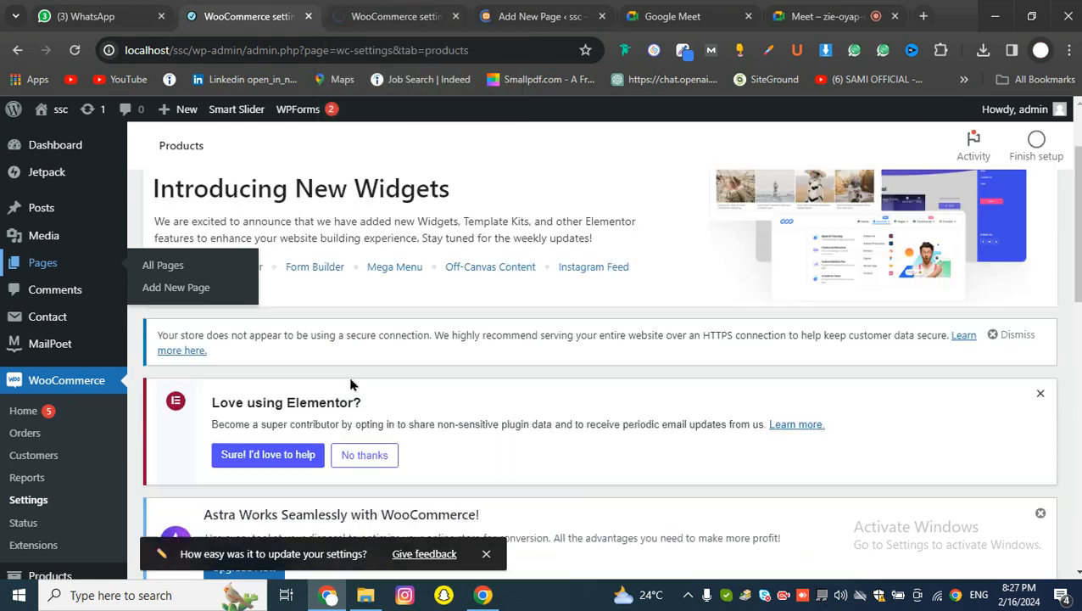
pyautogui.scroll(10, 350, 387)
pyautogui.scroll(-3, 352, 392)
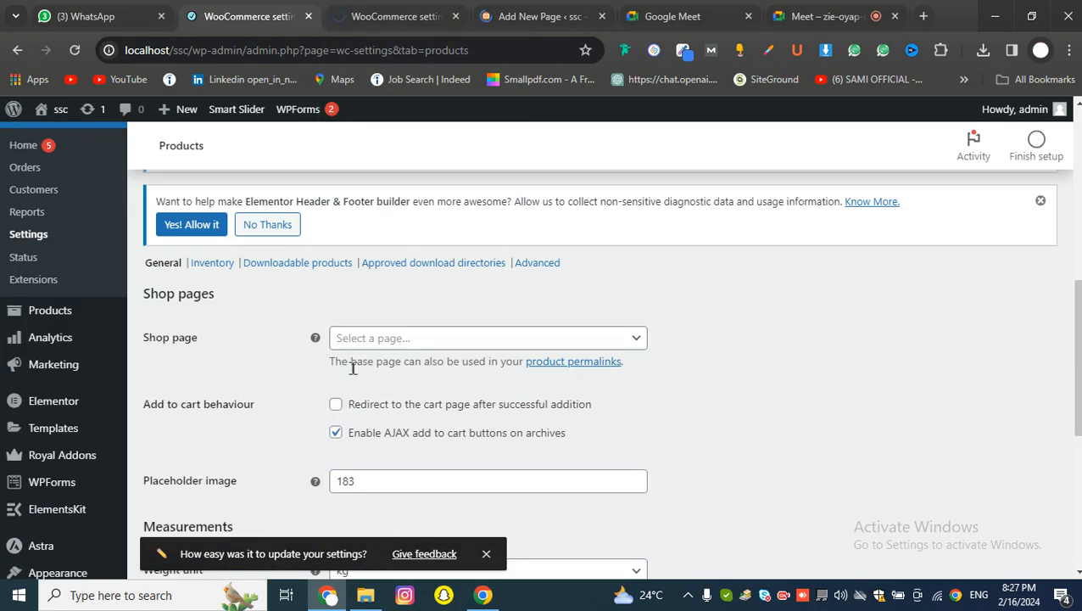
pyautogui.scroll(2, 248, 338)
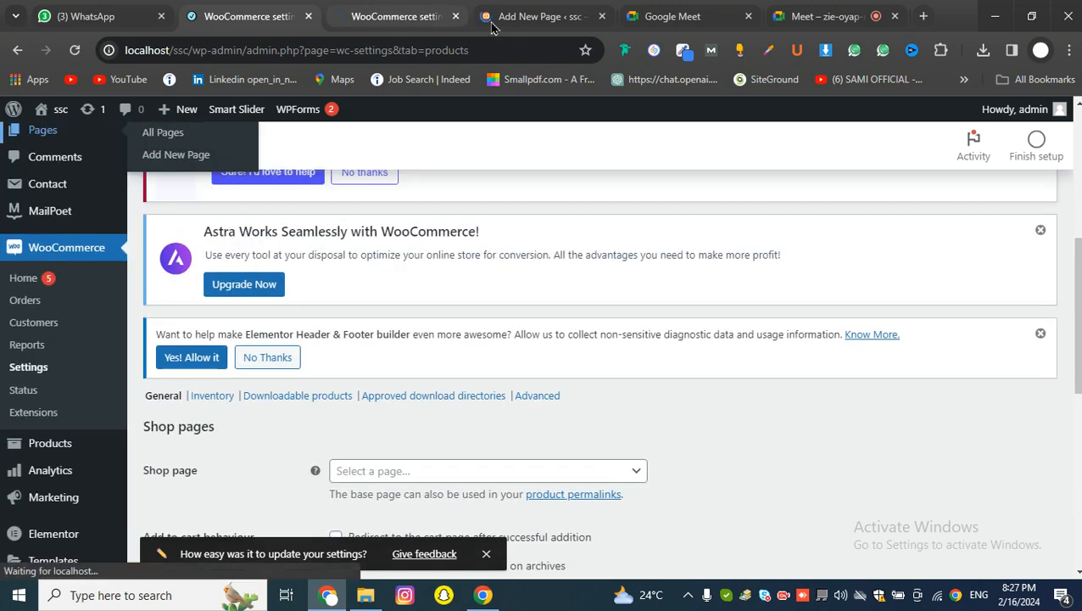
pyautogui.click(485, 12)
pyautogui.click(433, 13)
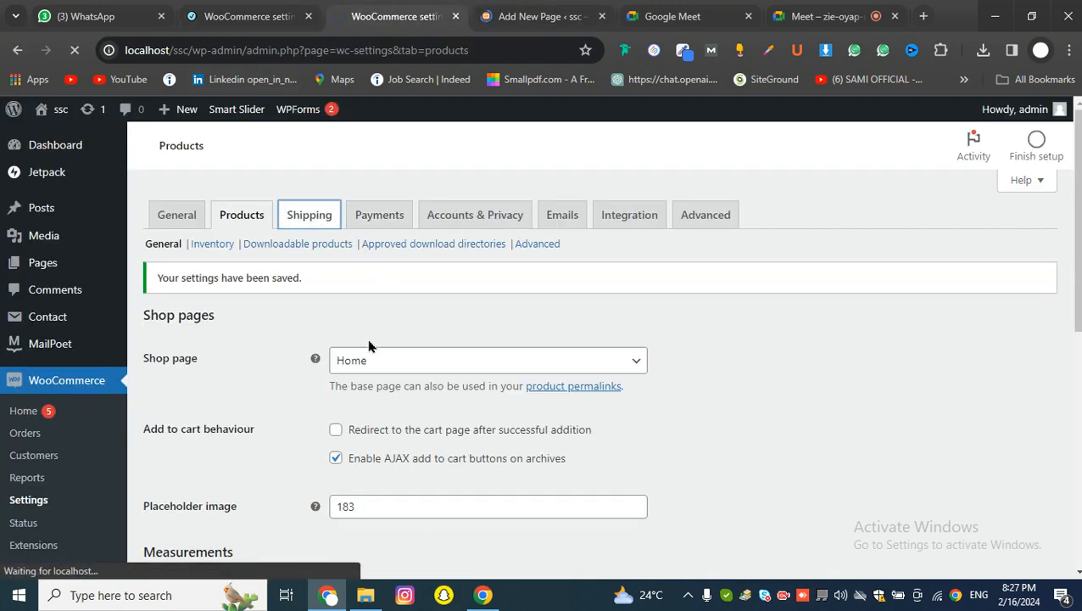
# Examine the Pakistan zone's name, region and shipping method in the shipping zones list, and try to open the zone for editing.
pyautogui.scroll(-10, 365, 348)
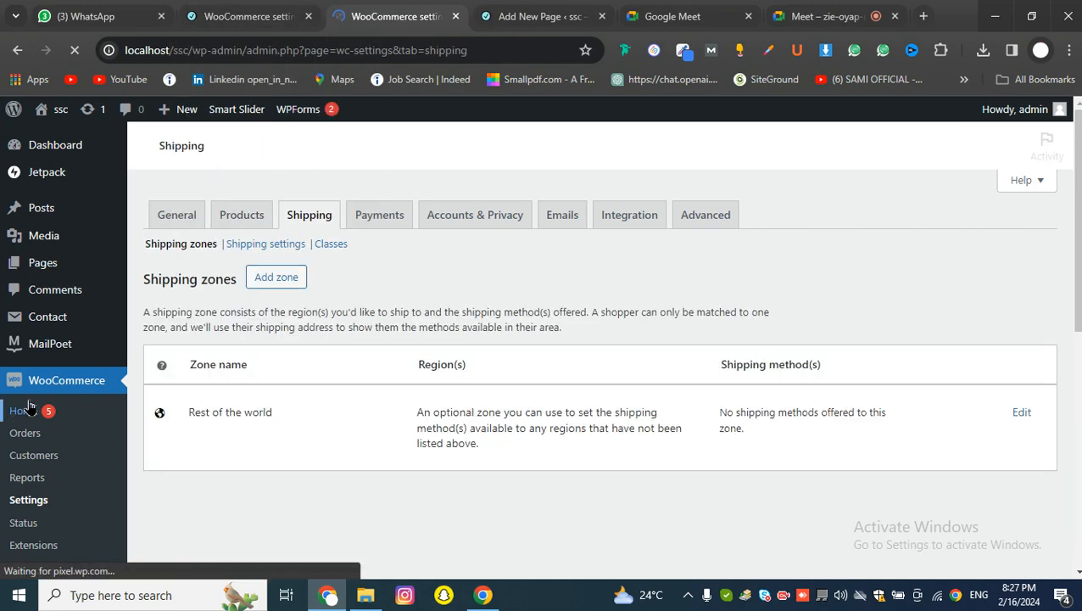
pyautogui.scroll(-8, 297, 406)
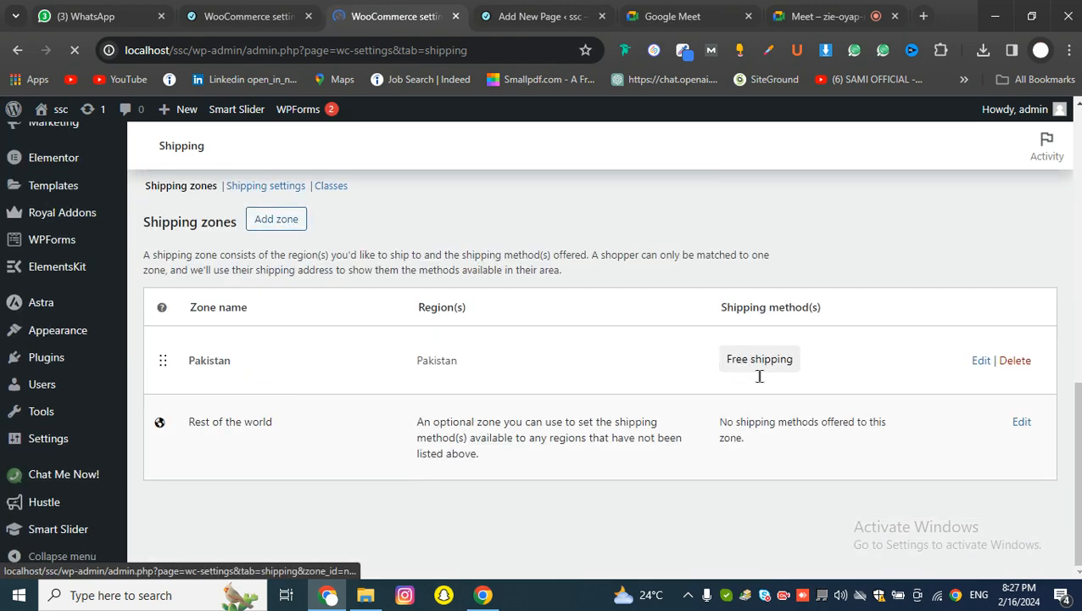
pyautogui.click(984, 363)
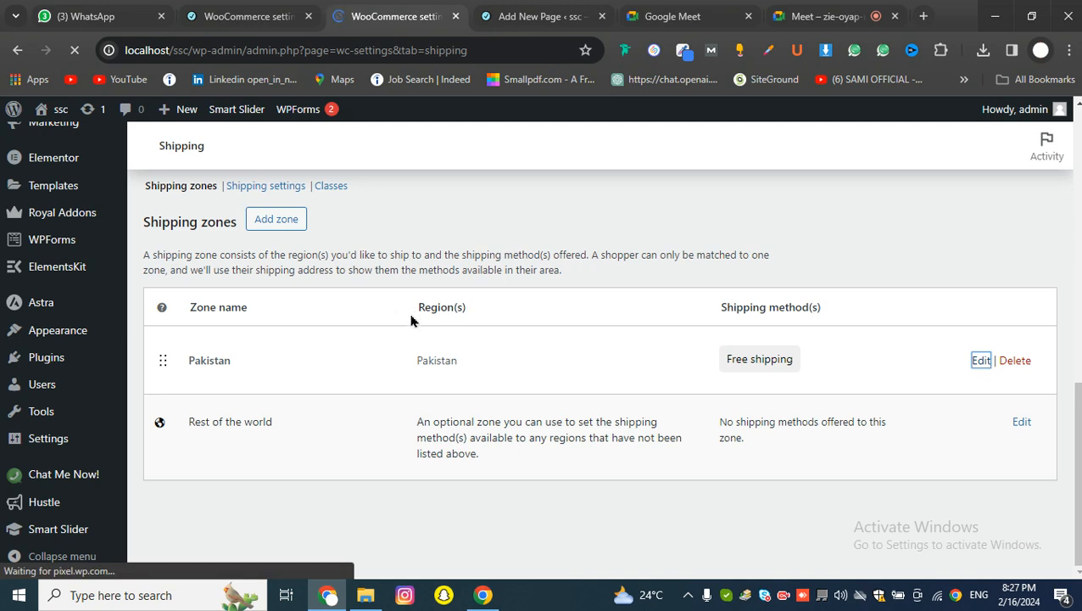
pyautogui.moveTo(414, 365); pyautogui.dragTo(493, 370)
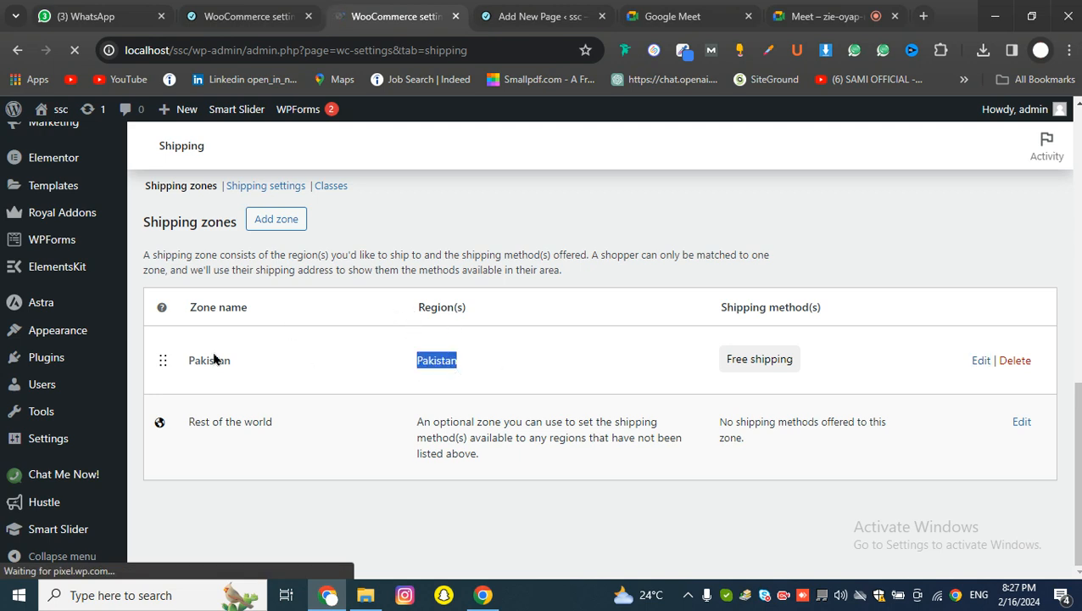
pyautogui.moveTo(236, 379); pyautogui.dragTo(167, 370)
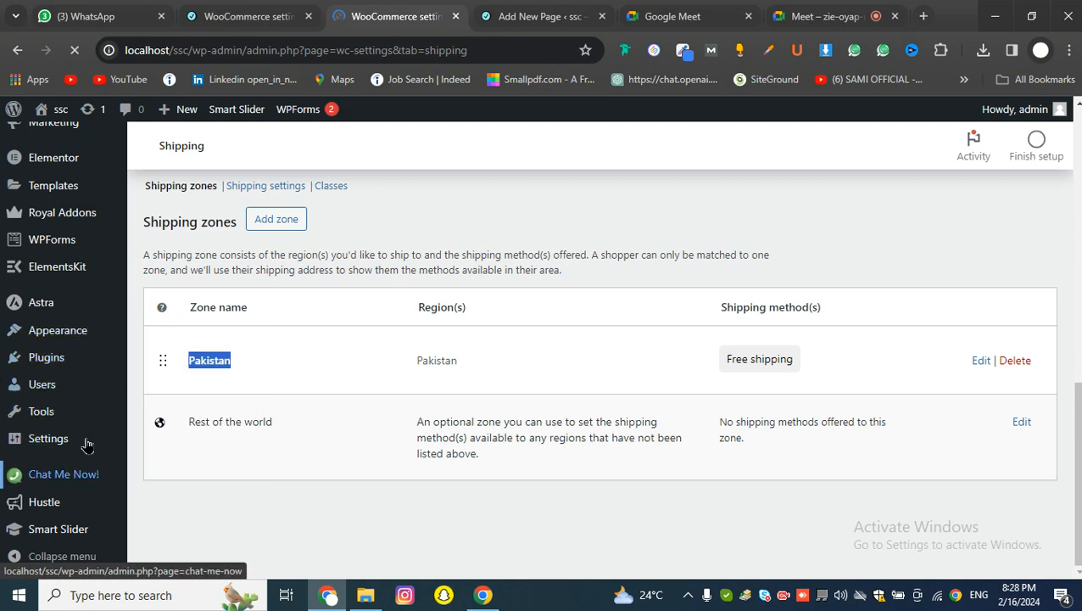
# Request the All Products list of the store from the Shipping settings page.
pyautogui.moveTo(88, 296)
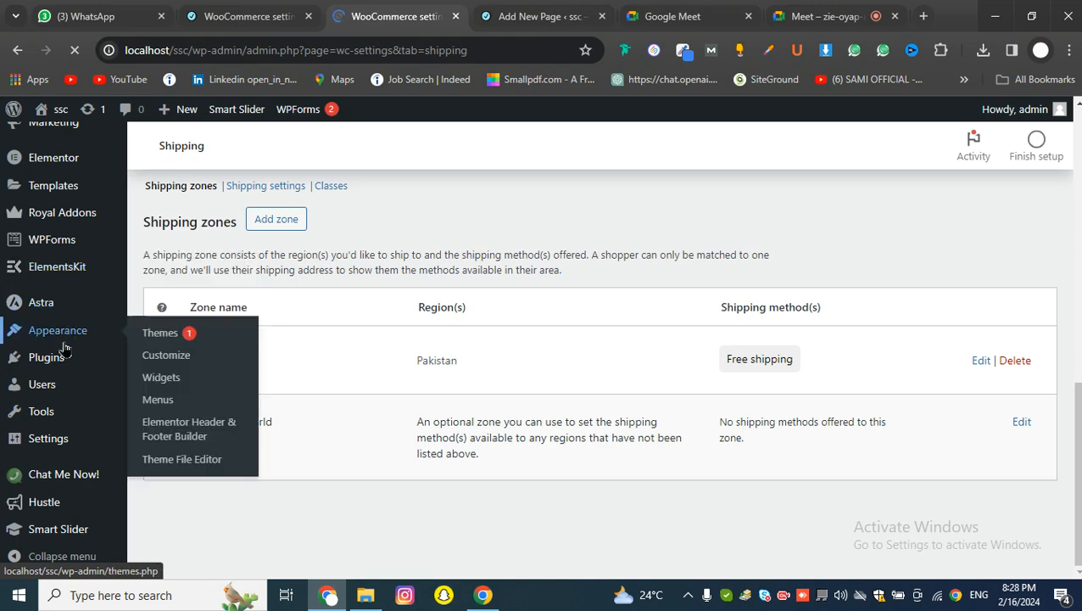
pyautogui.scroll(3, 84, 377)
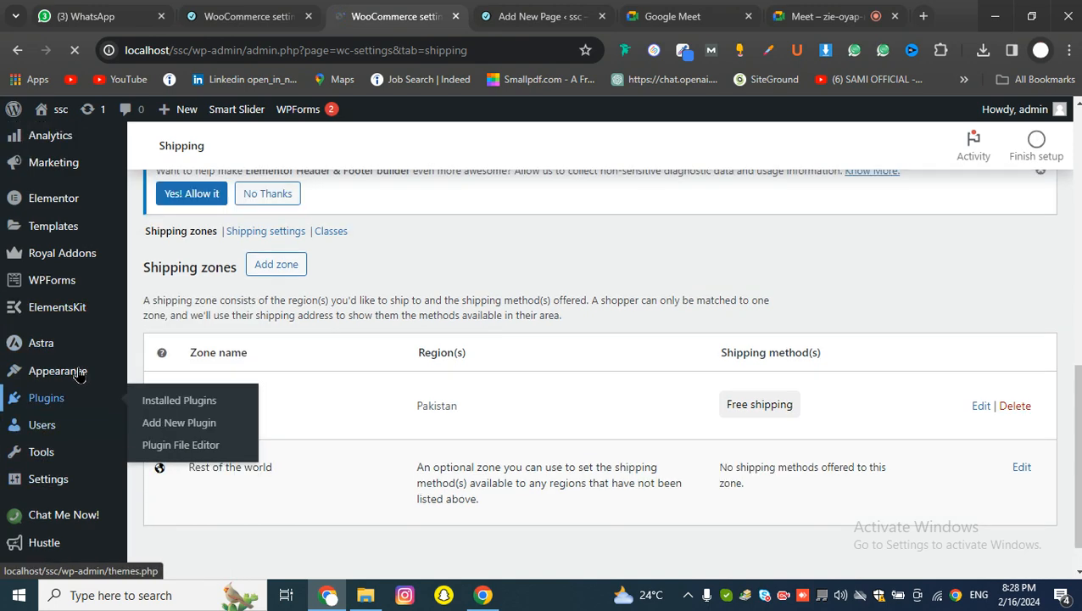
pyautogui.scroll(-4, 85, 378)
pyautogui.scroll(2, 85, 378)
pyautogui.moveTo(61, 195)
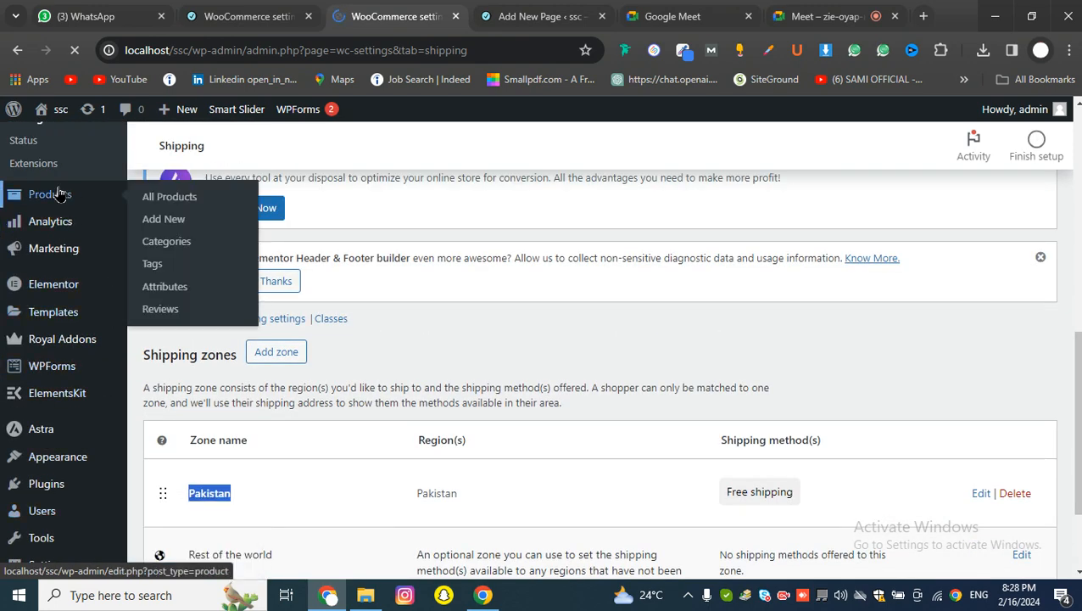
pyautogui.click(158, 199)
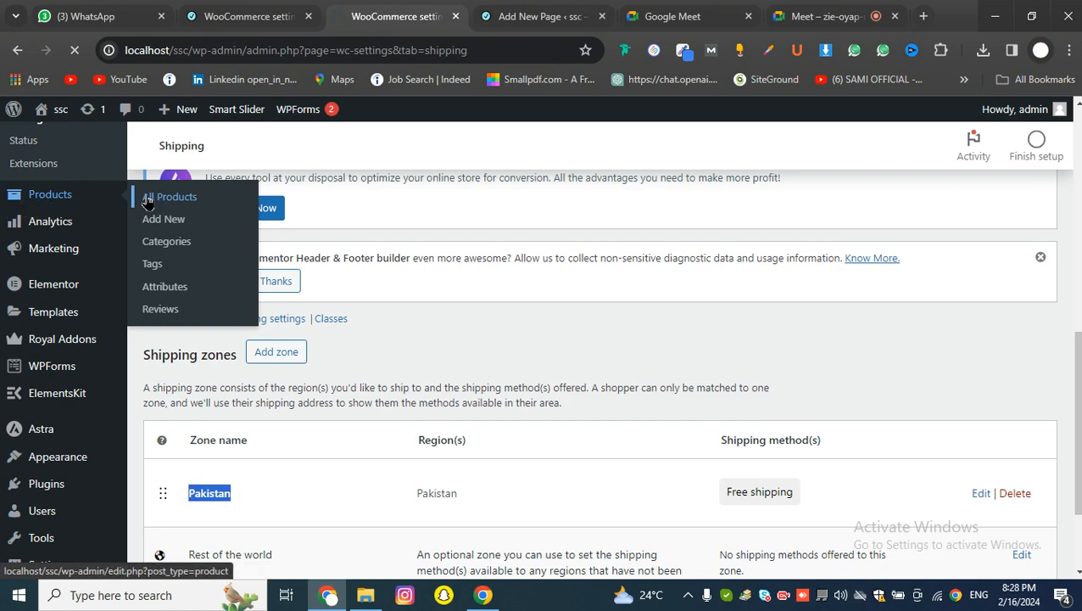
# Close the Add New Page tab and the spare Google Meet tab, and return to the Shipping settings tab.
pyautogui.click(594, 29)
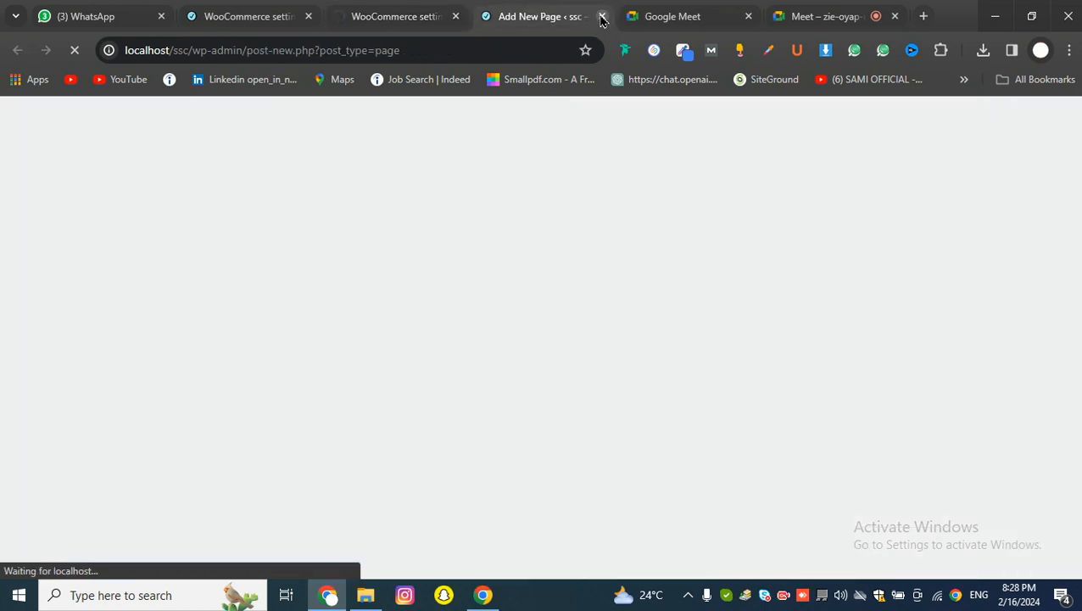
pyautogui.click(602, 17)
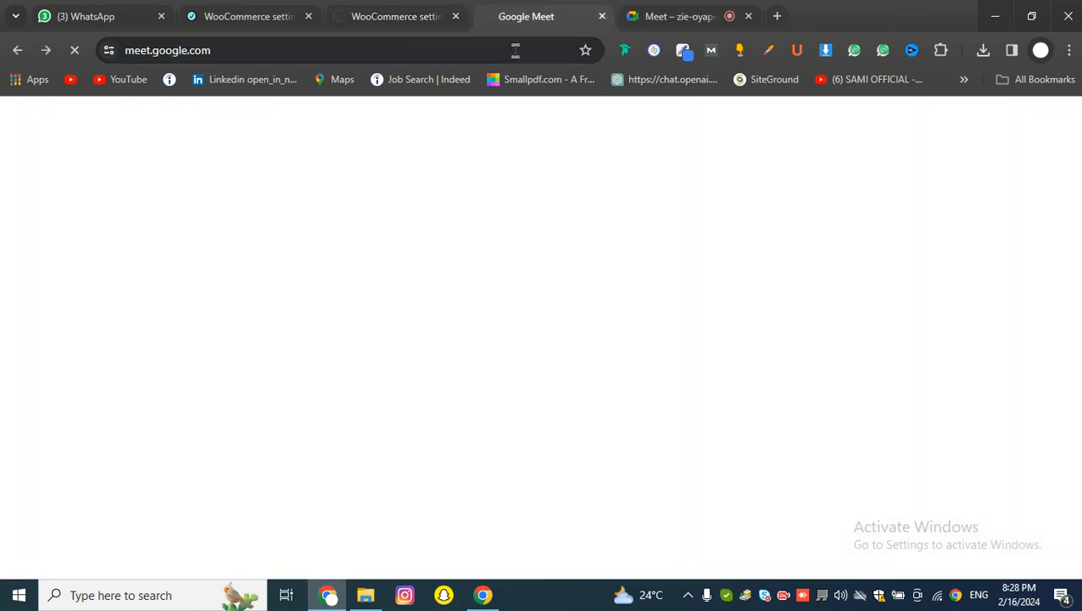
pyautogui.click(601, 17)
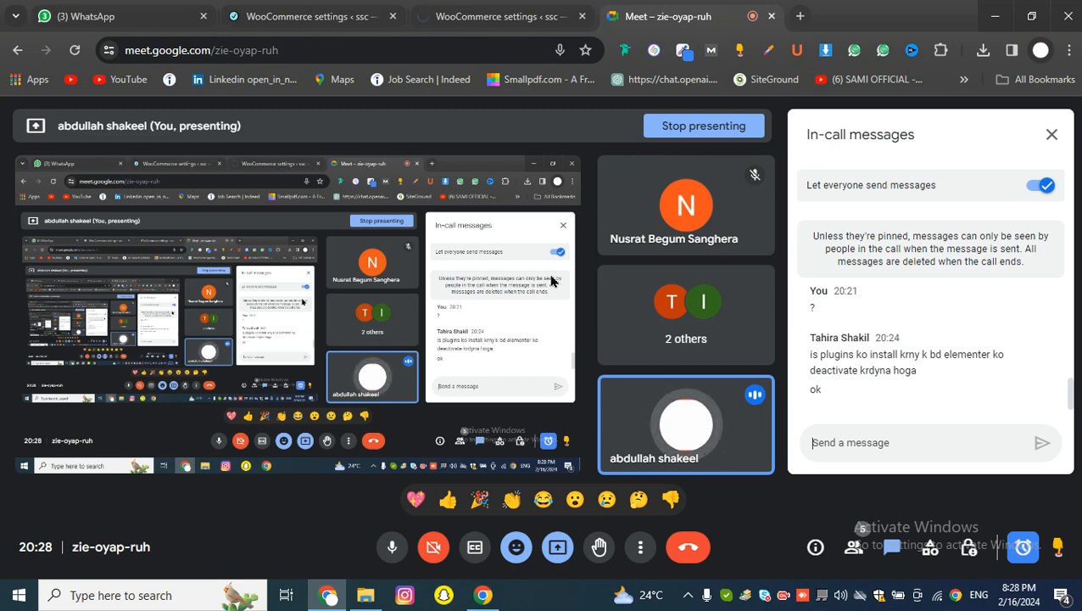
pyautogui.click(457, 21)
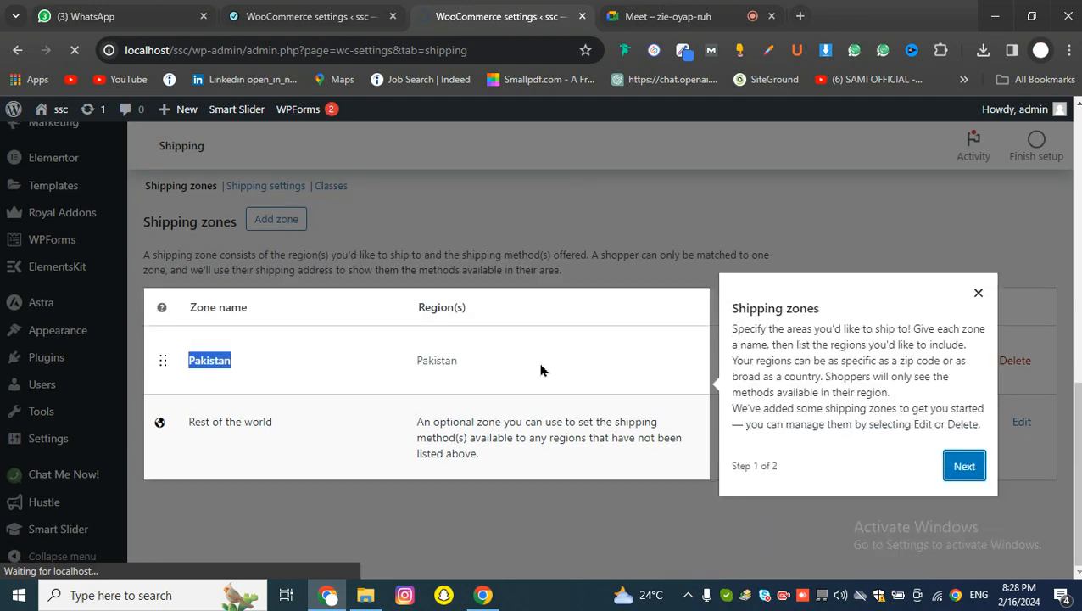
pyautogui.click(352, 10)
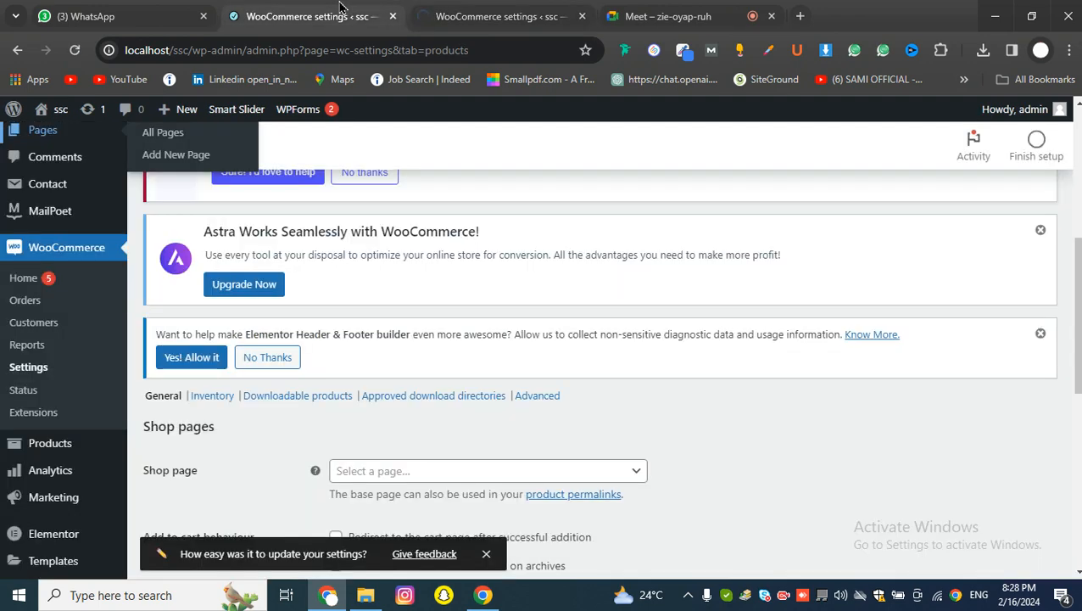
pyautogui.scroll(-3, 402, 337)
pyautogui.scroll(5, 402, 344)
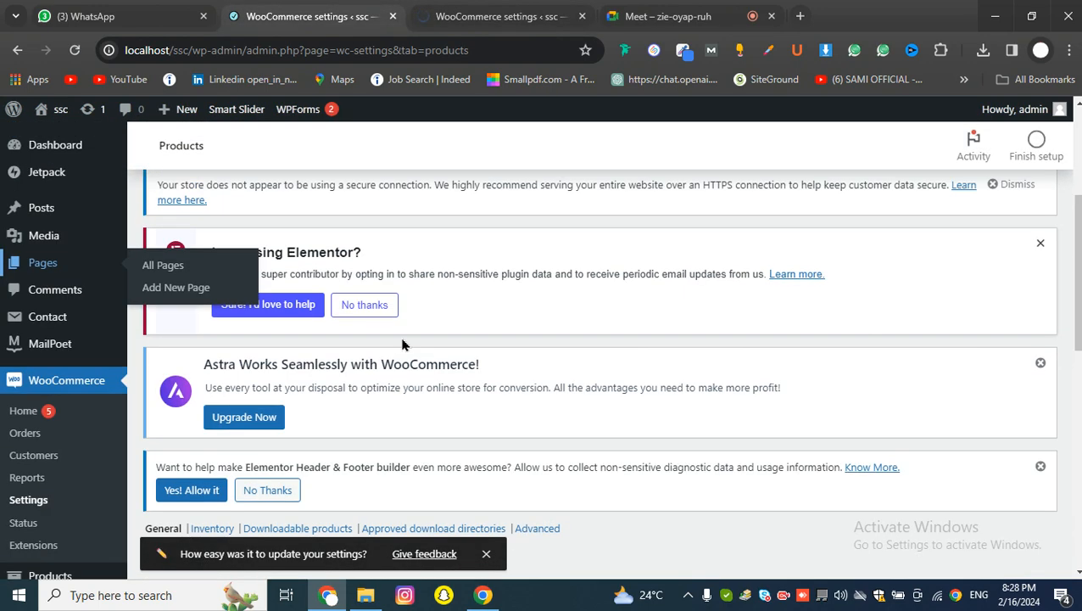
pyautogui.click(472, 14)
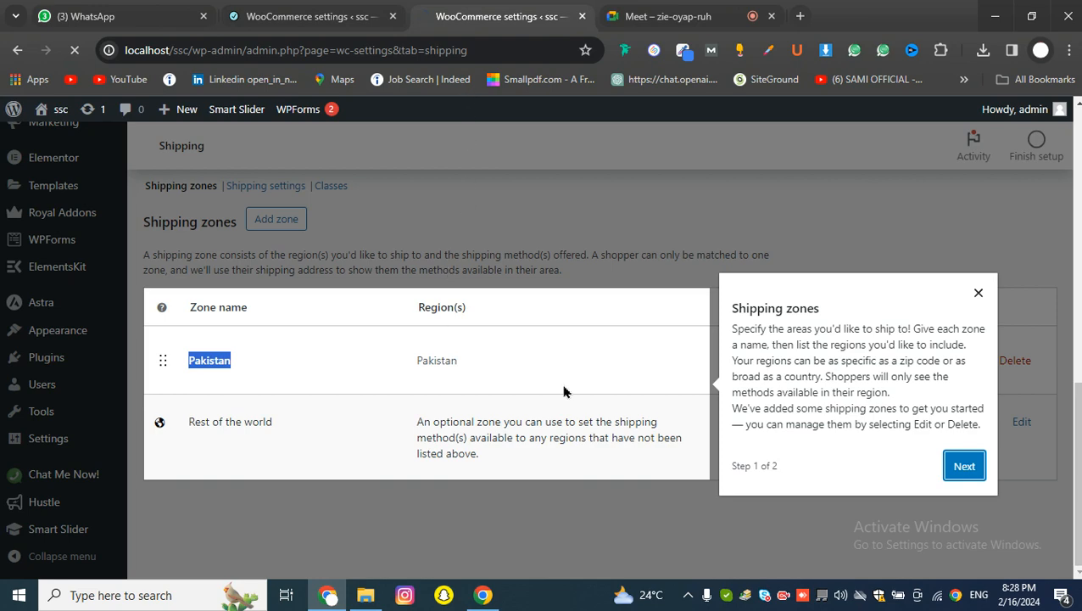
# Go through the guided tour on shipping zones and shipping methods and finish it.
pyautogui.click(973, 465)
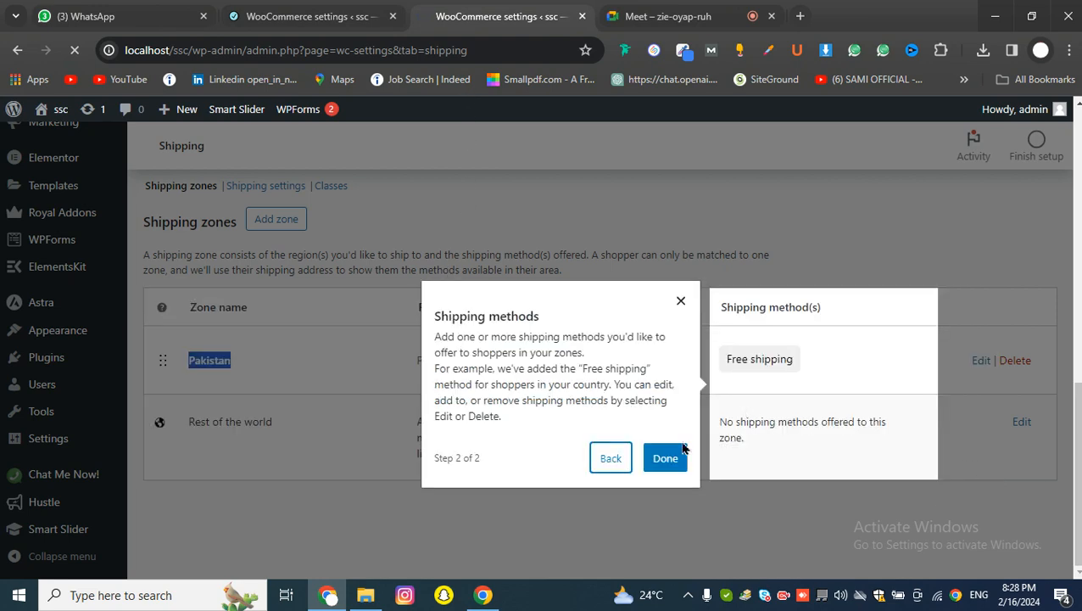
pyautogui.click(611, 457)
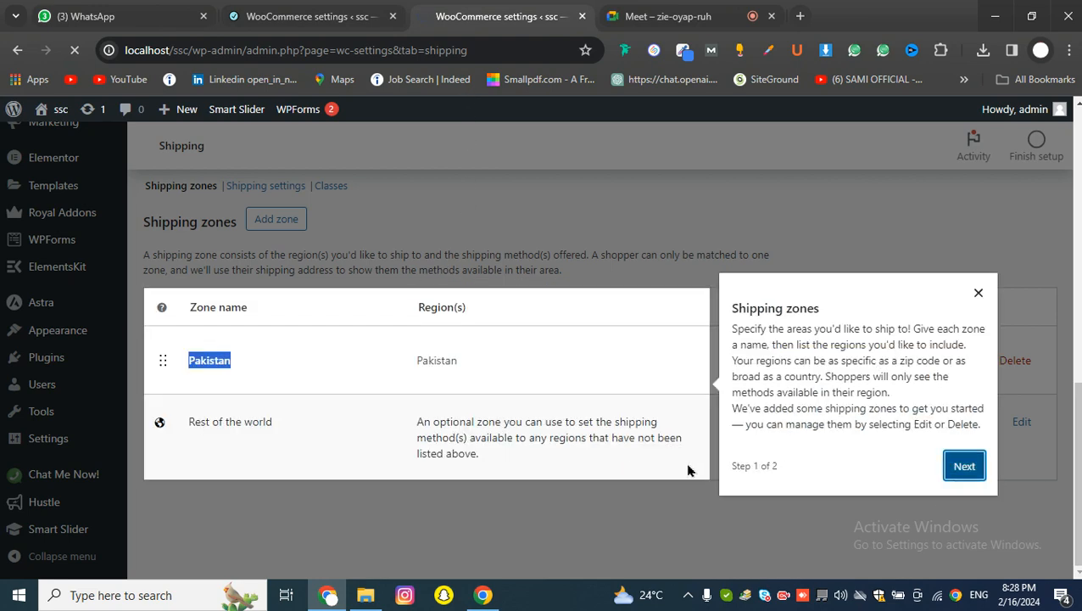
pyautogui.click(660, 459)
pyautogui.scroll(10, 393, 334)
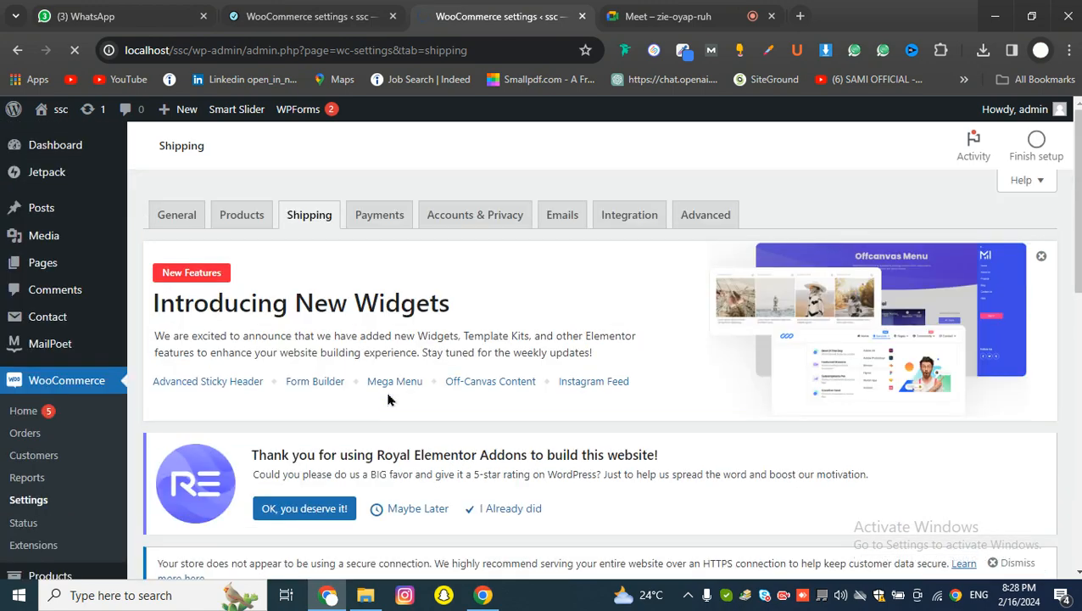
pyautogui.scroll(-3, 391, 399)
pyautogui.scroll(3, 92, 358)
# Open the All Products list from the tab with the Products settings, close the duplicate WordPress tab and look through the Products page.
pyautogui.click(311, 17)
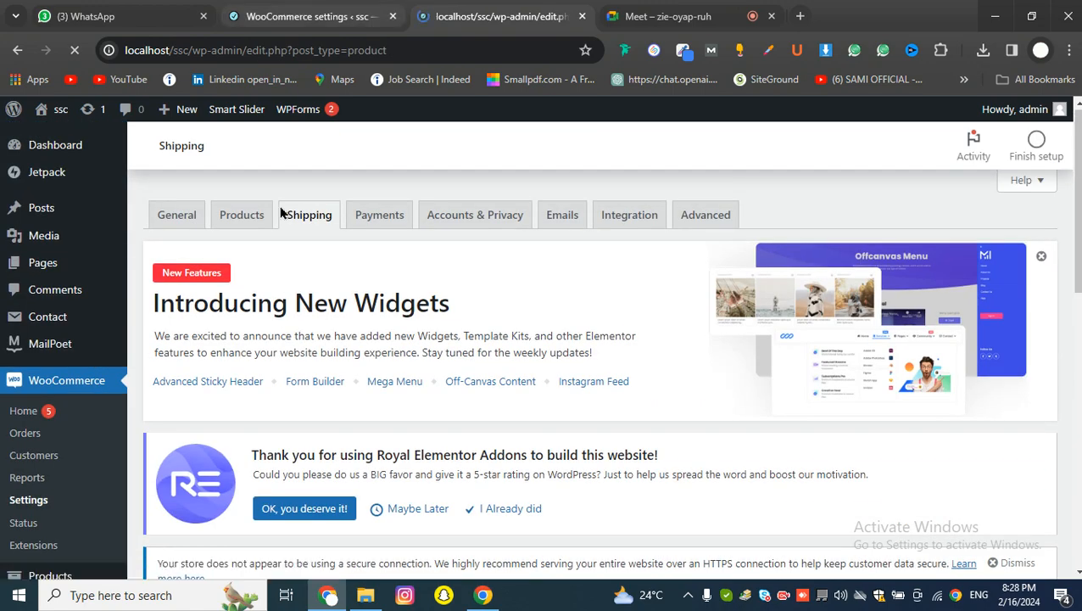
pyautogui.scroll(-5, 279, 399)
pyautogui.scroll(3, 280, 394)
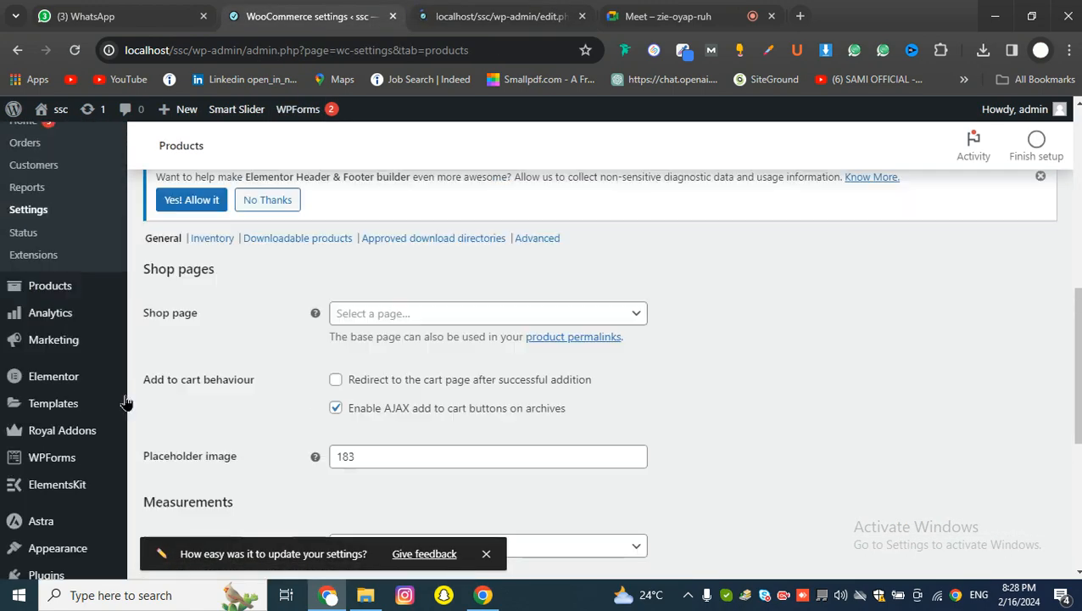
pyautogui.moveTo(53, 442)
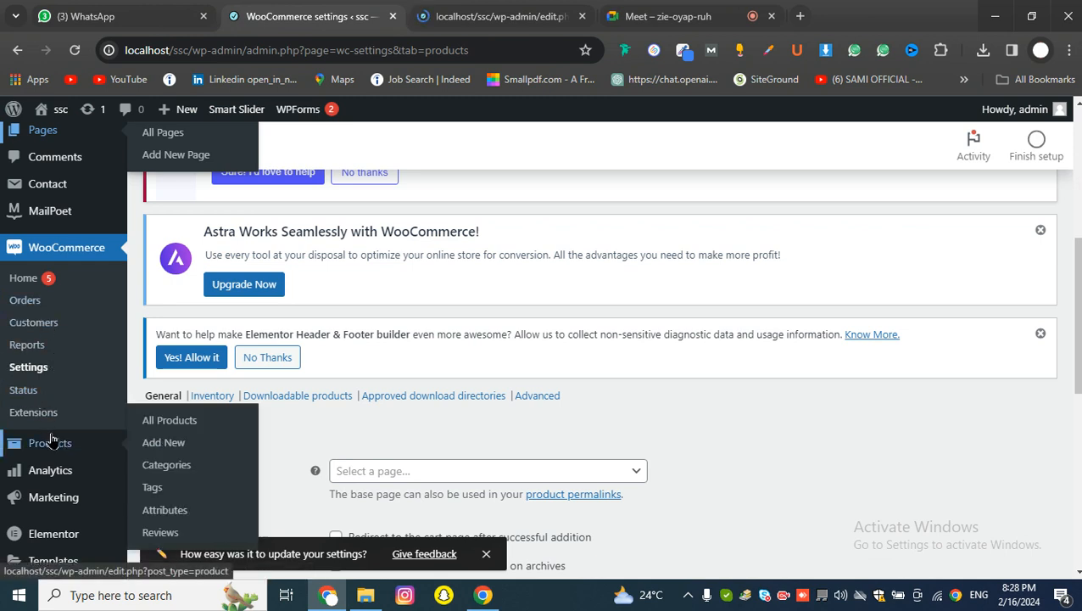
pyautogui.click(170, 422)
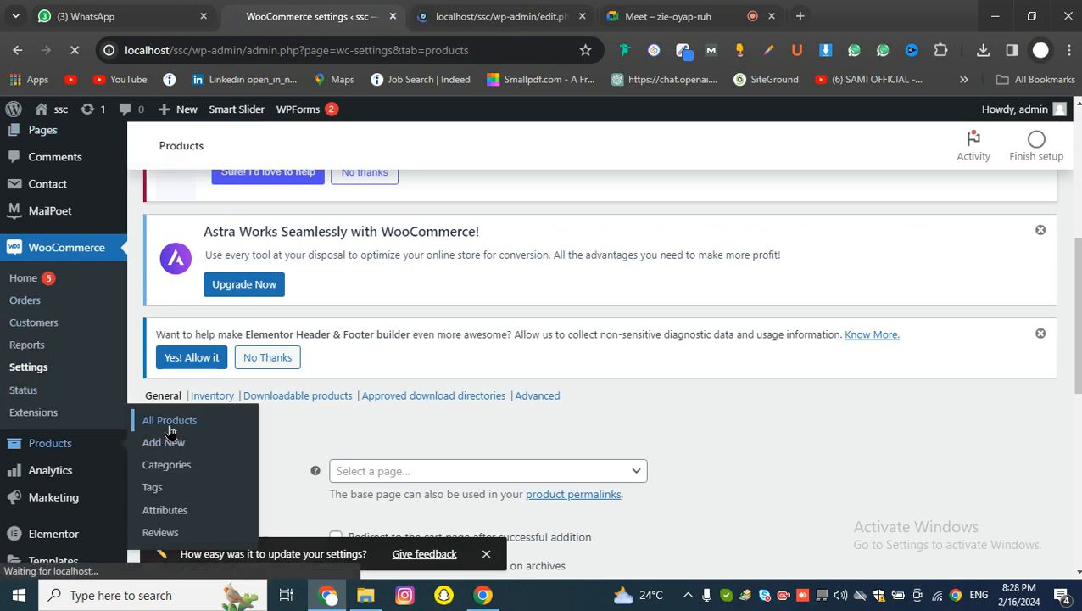
pyautogui.click(582, 17)
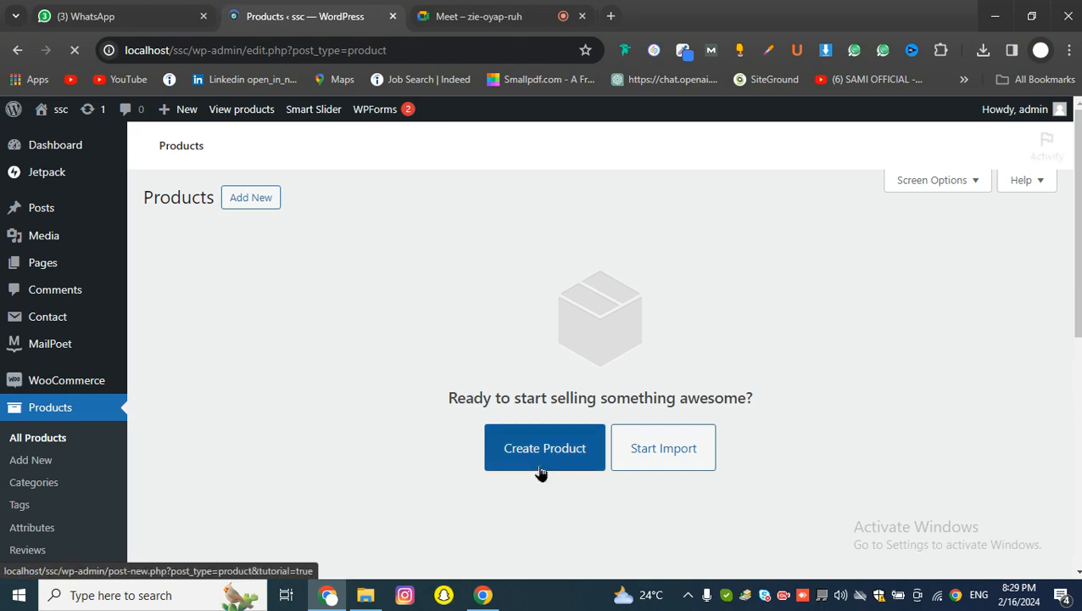
pyautogui.scroll(-6, 640, 447)
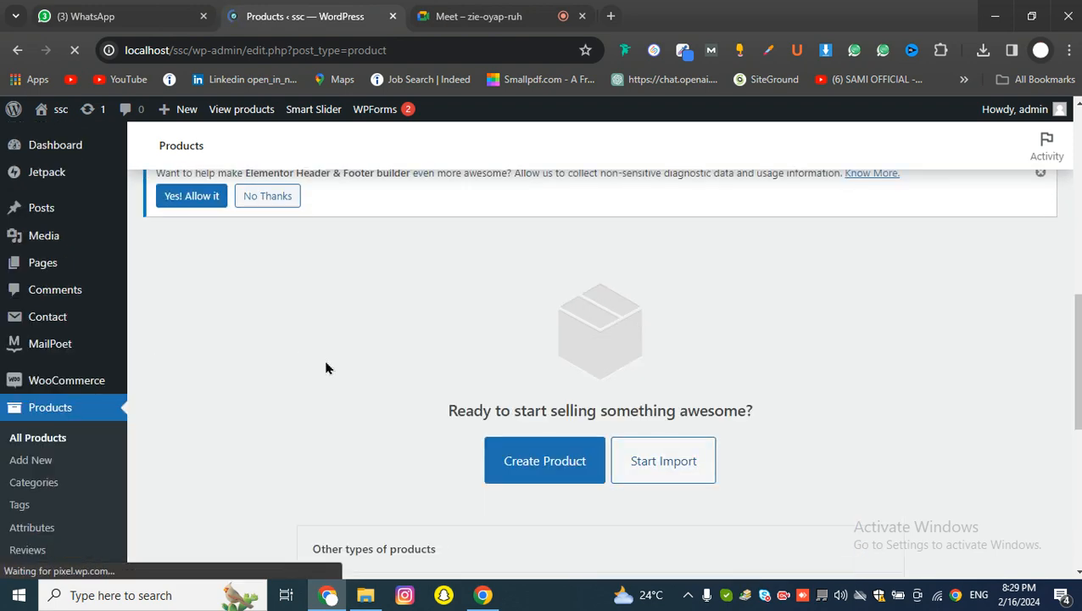
pyautogui.scroll(-2, 76, 448)
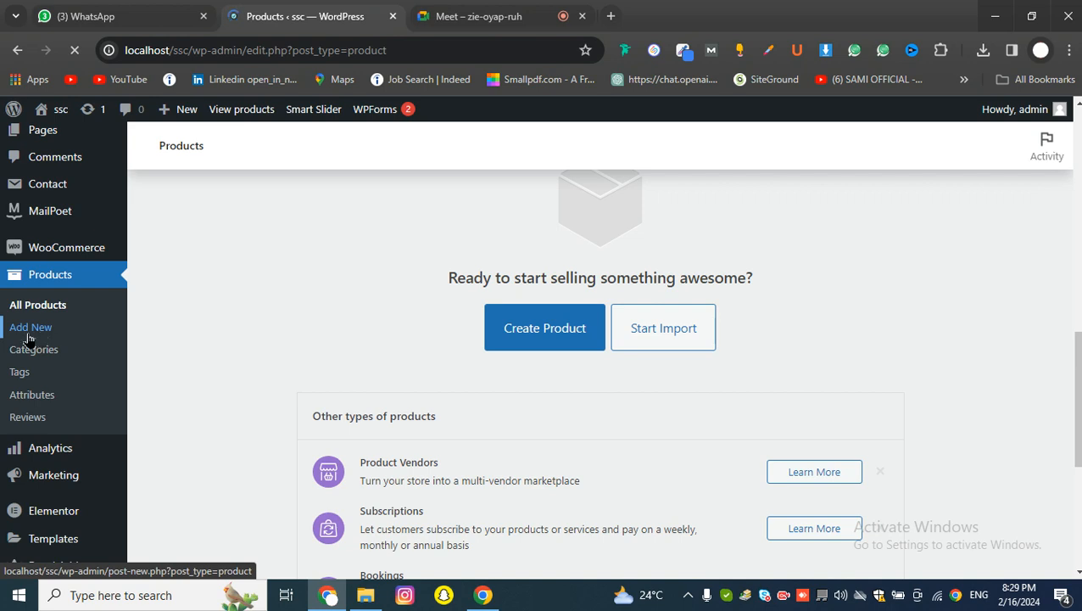
# Request the Add New product page of the store, and open the Daraz.pk shopping site in a new browser tab.
pyautogui.click(30, 327)
pyautogui.click(613, 16)
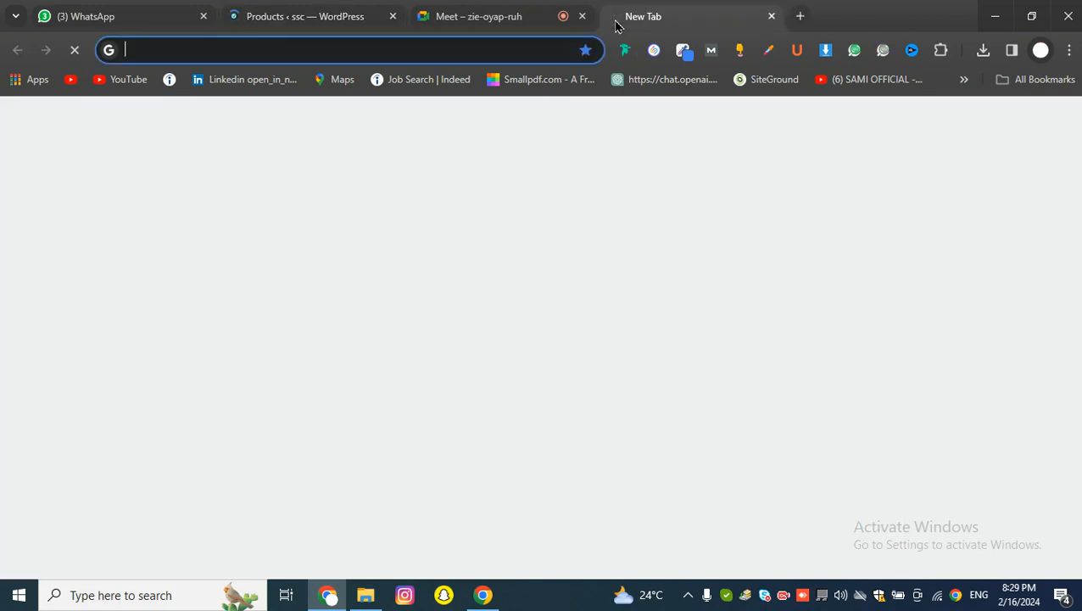
pyautogui.write('dar')
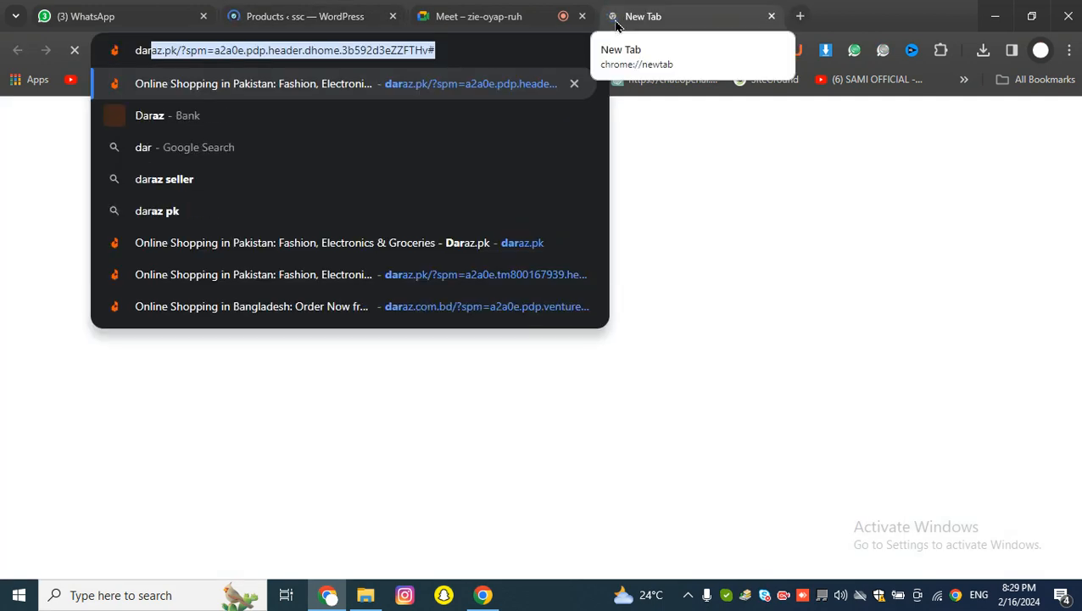
pyautogui.write('a')
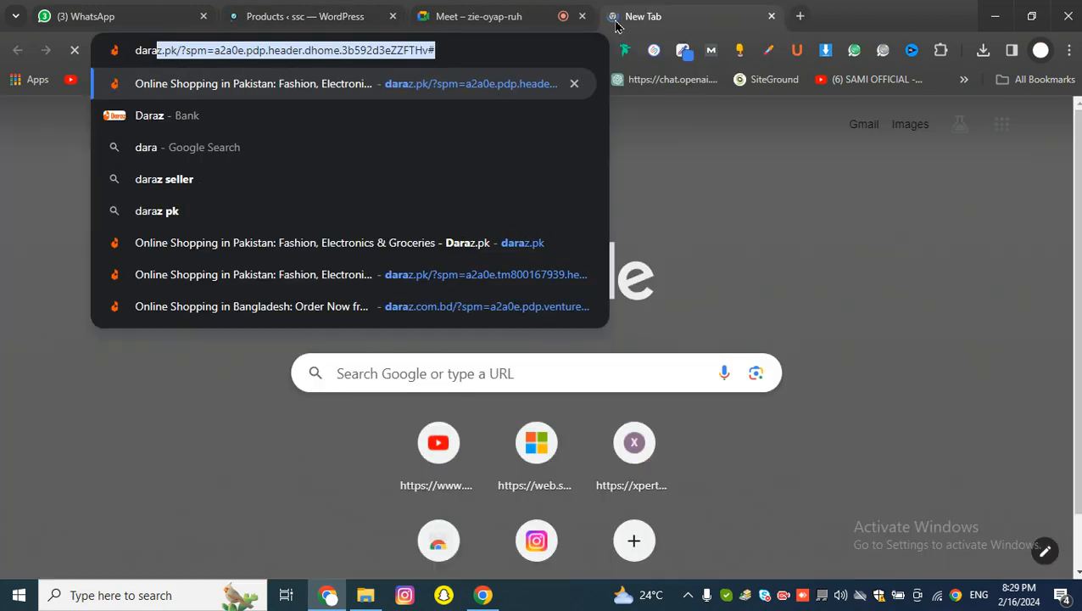
pyautogui.press('Right')
pyautogui.press('BackSpace')
pyautogui.press('BackSpace')
pyautogui.press('BackSpace')
pyautogui.press('BackSpace')
pyautogui.press('BackSpace')
pyautogui.press('BackSpace')
pyautogui.press('BackSpace')
pyautogui.press('BackSpace')
pyautogui.press('BackSpace')
pyautogui.press('BackSpace')
pyautogui.press('BackSpace')
pyautogui.press('BackSpace')
pyautogui.press('BackSpace')
pyautogui.press('BackSpace')
pyautogui.press('BackSpace')
pyautogui.press('BackSpace')
pyautogui.press('BackSpace')
pyautogui.press('BackSpace')
pyautogui.press('BackSpace')
pyautogui.press('BackSpace')
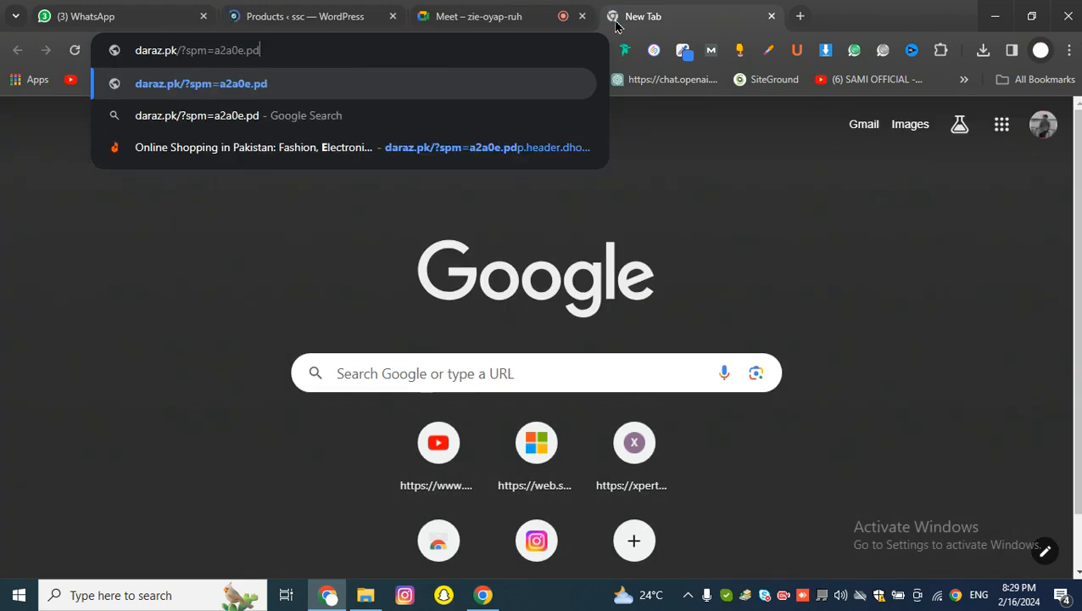
pyautogui.press('BackSpace')
pyautogui.press('BackSpace')
pyautogui.press('BackSpace')
pyautogui.press('BackSpace')
pyautogui.press('BackSpace')
pyautogui.press('BackSpace')
pyautogui.press('BackSpace')
pyautogui.press('BackSpace')
pyautogui.press('BackSpace')
pyautogui.press('BackSpace')
pyautogui.press('BackSpace')
pyautogui.press('BackSpace')
pyautogui.press('BackSpace')
pyautogui.press('BackSpace')
pyautogui.press('BackSpace')
pyautogui.press('BackSpace')
pyautogui.press('BackSpace')
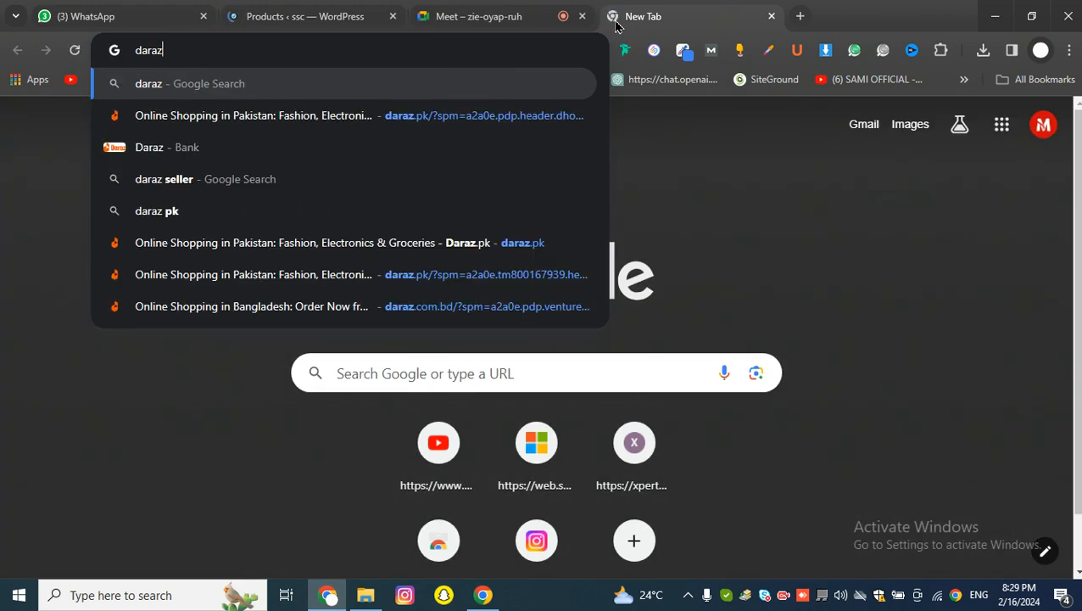
pyautogui.press('Down')
pyautogui.press('Return')
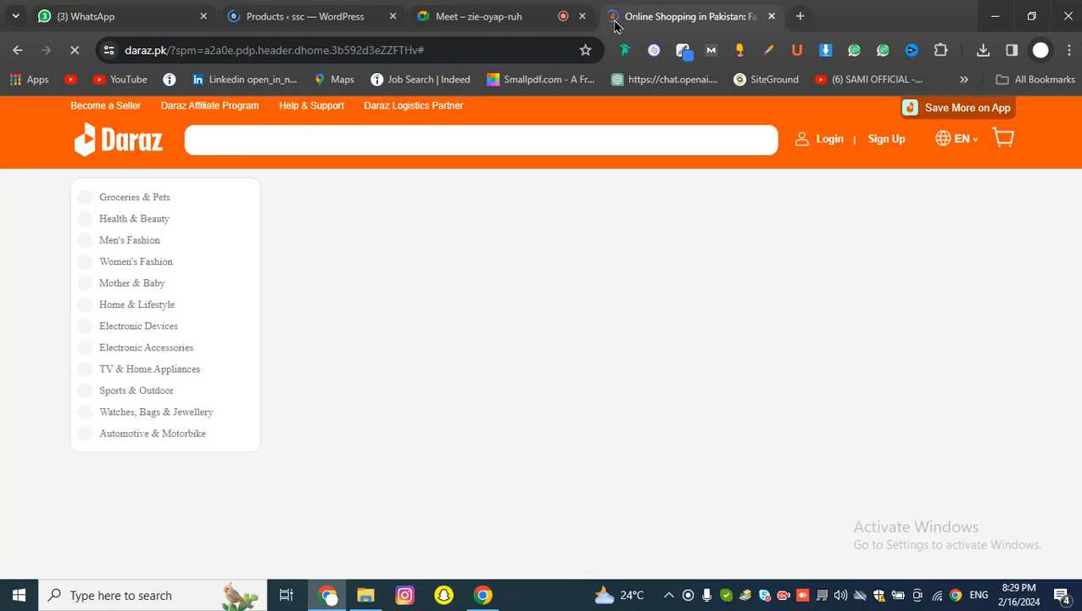
# Browse the Daraz home page and open the product "Good Quality Brown Leather watch - New Arrival".
pyautogui.scroll(-3, 416, 231)
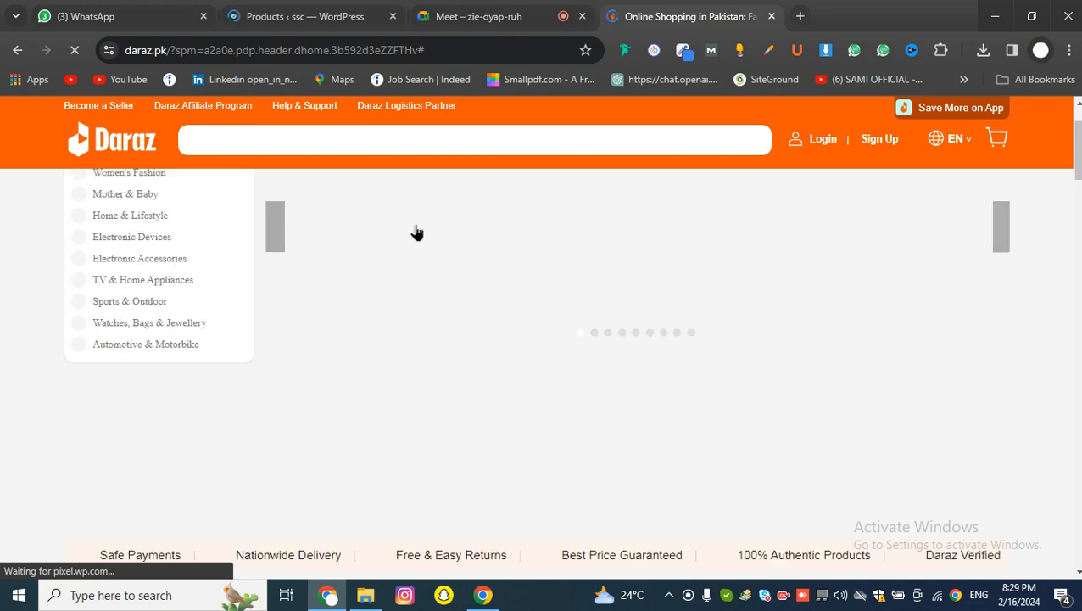
pyautogui.scroll(-3, 416, 231)
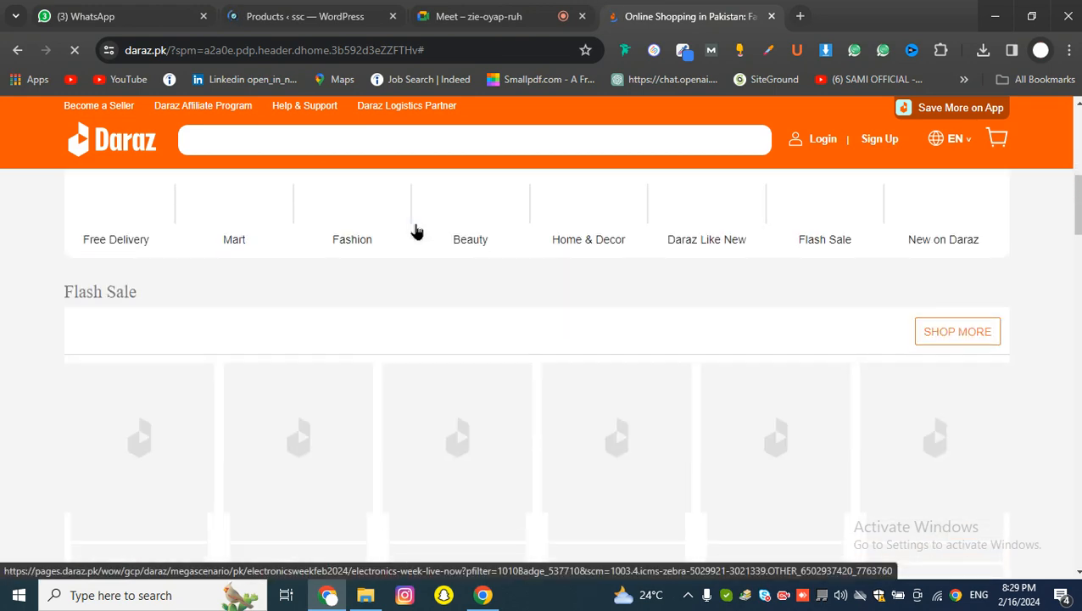
pyautogui.scroll(5, 416, 231)
pyautogui.scroll(-3, 416, 233)
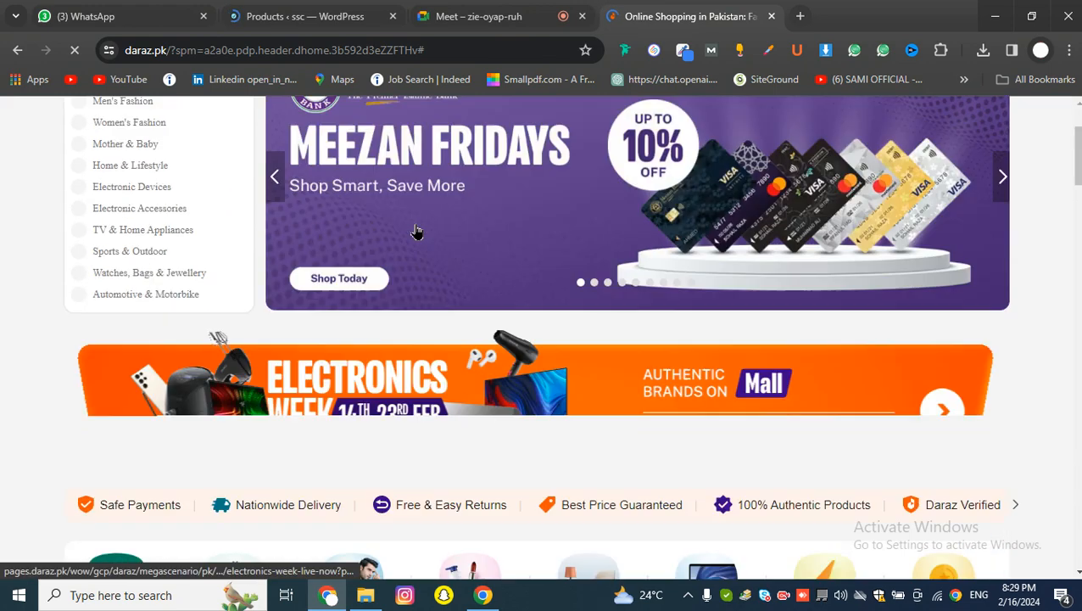
pyautogui.scroll(-4, 404, 273)
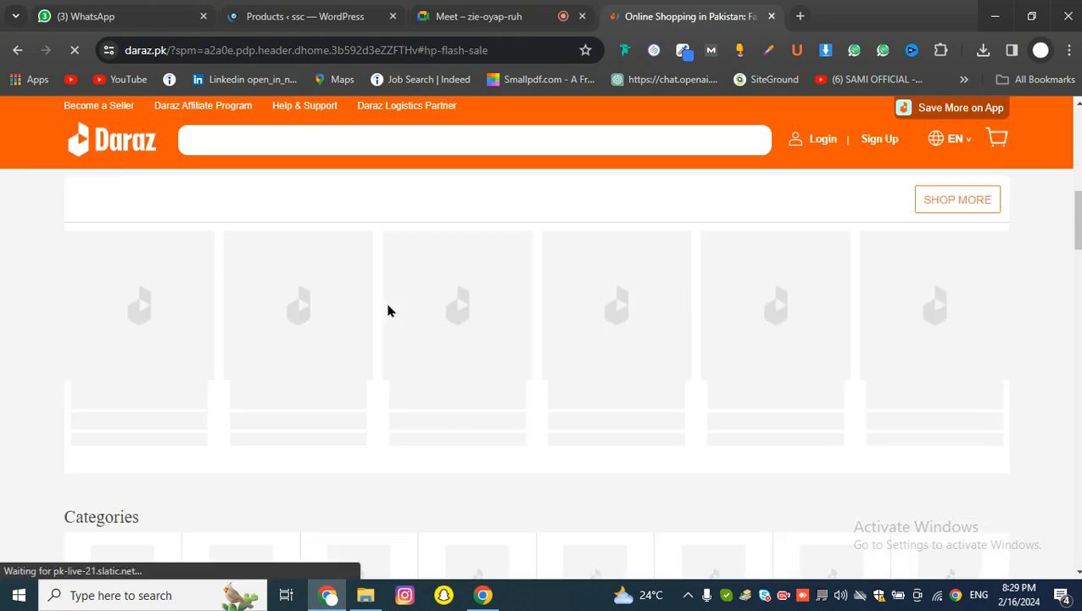
pyautogui.scroll(3, 390, 297)
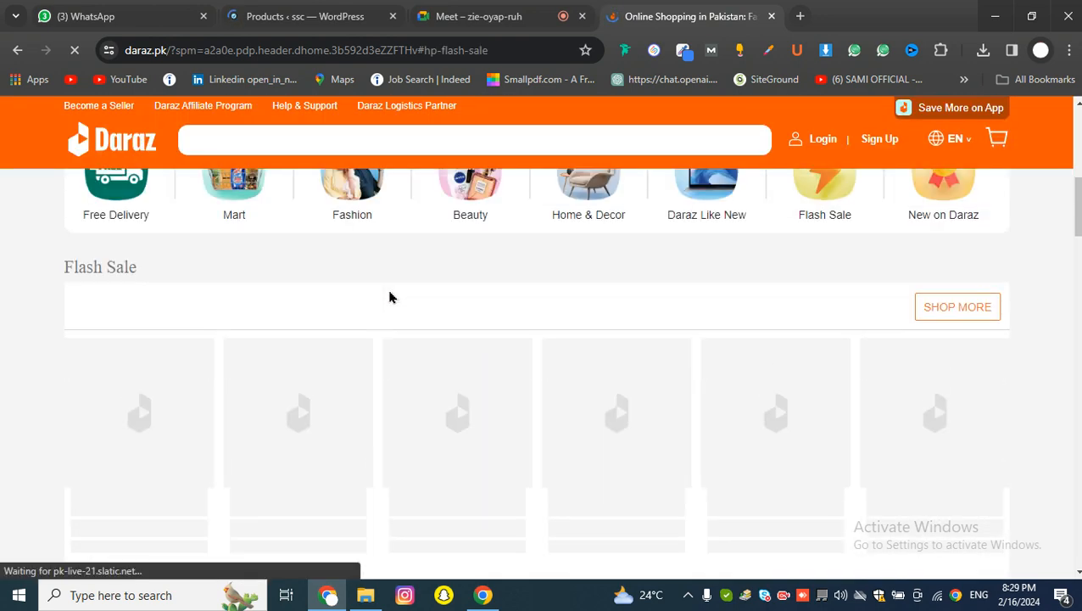
pyautogui.scroll(-5, 388, 299)
pyautogui.scroll(-8, 386, 301)
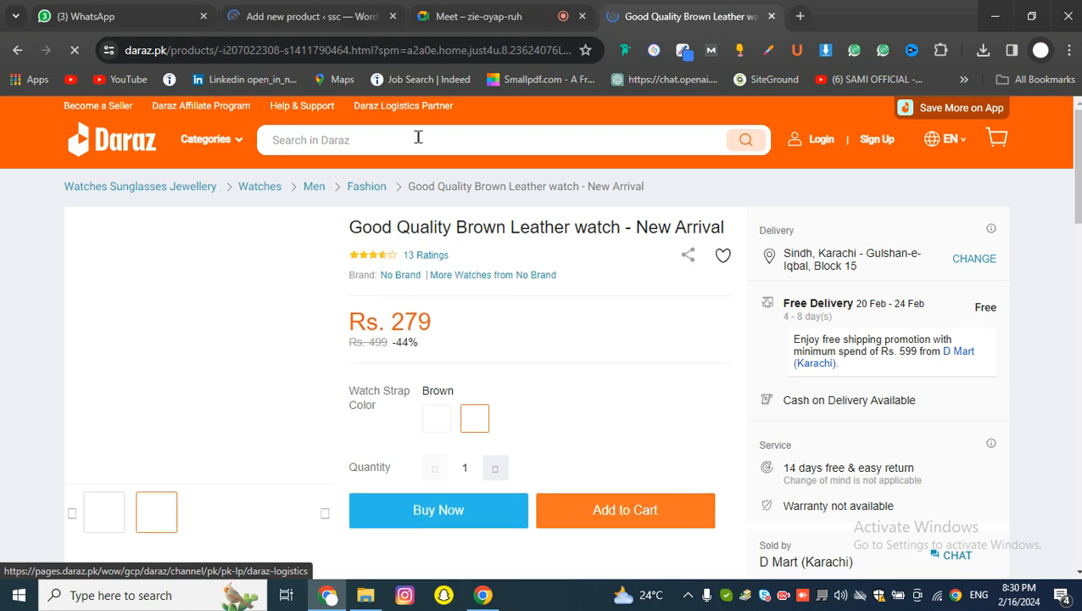
# Highlight the watch's title and discount on its product page, and raise the quantity to 2.
pyautogui.moveTo(136, 289)
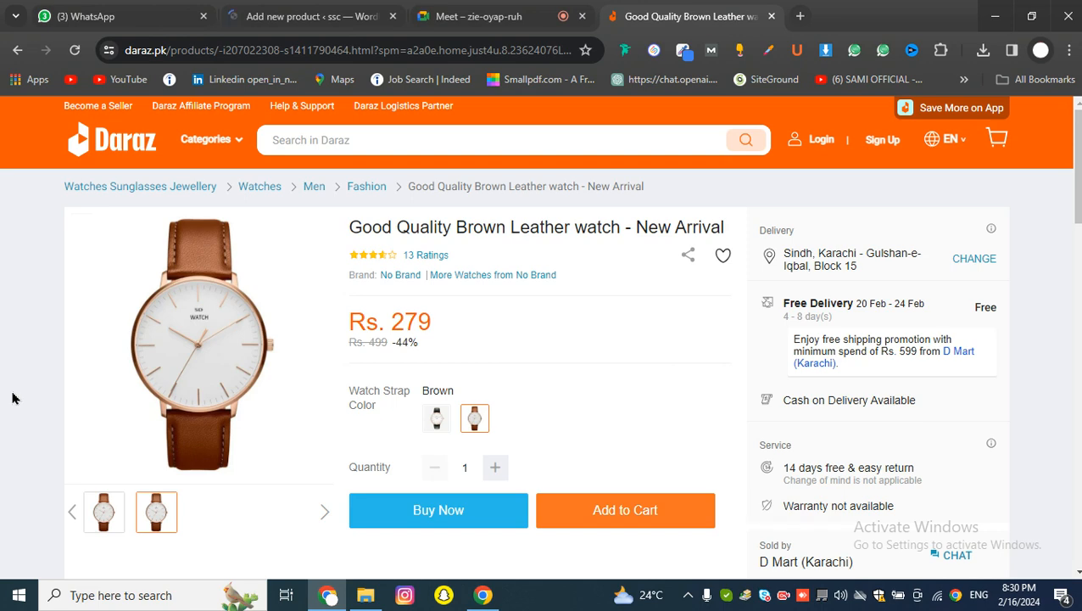
pyautogui.moveTo(246, 363)
pyautogui.moveTo(350, 227); pyautogui.dragTo(661, 226)
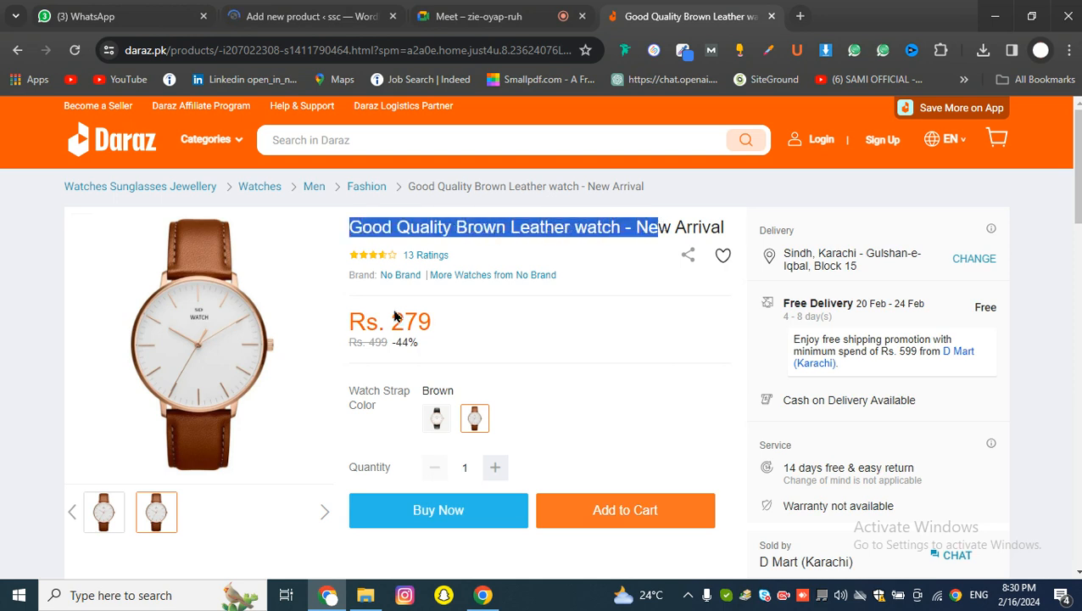
pyautogui.moveTo(343, 326); pyautogui.dragTo(393, 358)
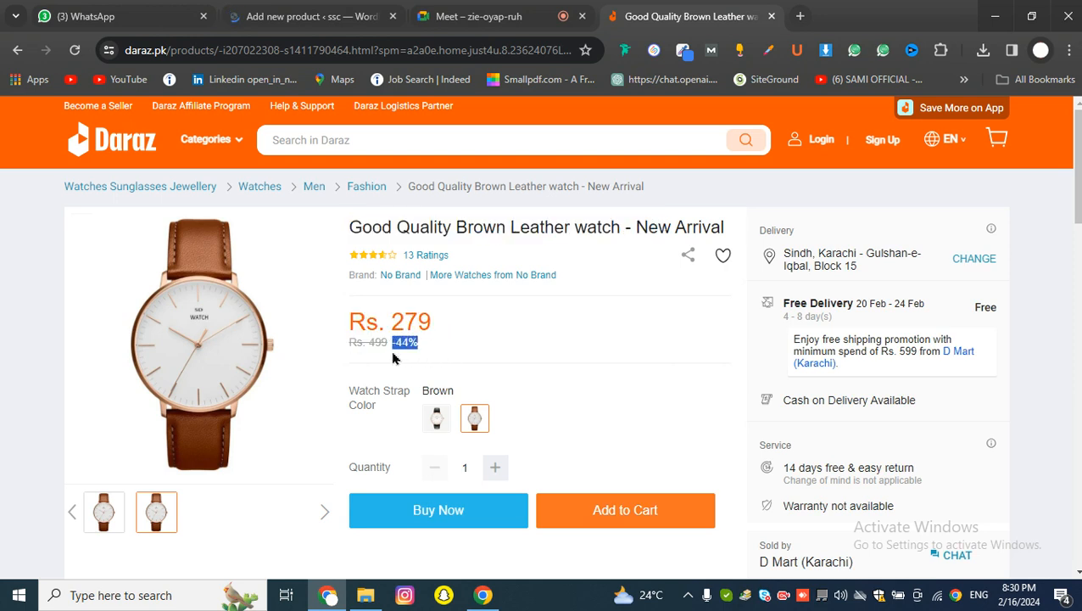
pyautogui.click(494, 468)
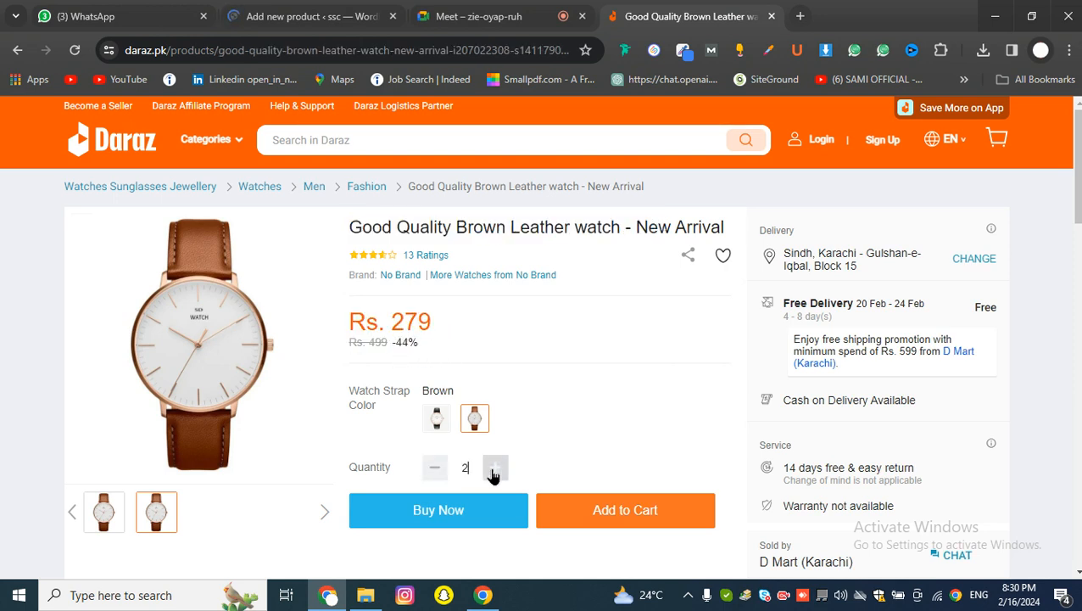
pyautogui.click(494, 468)
pyautogui.rightClick(230, 313)
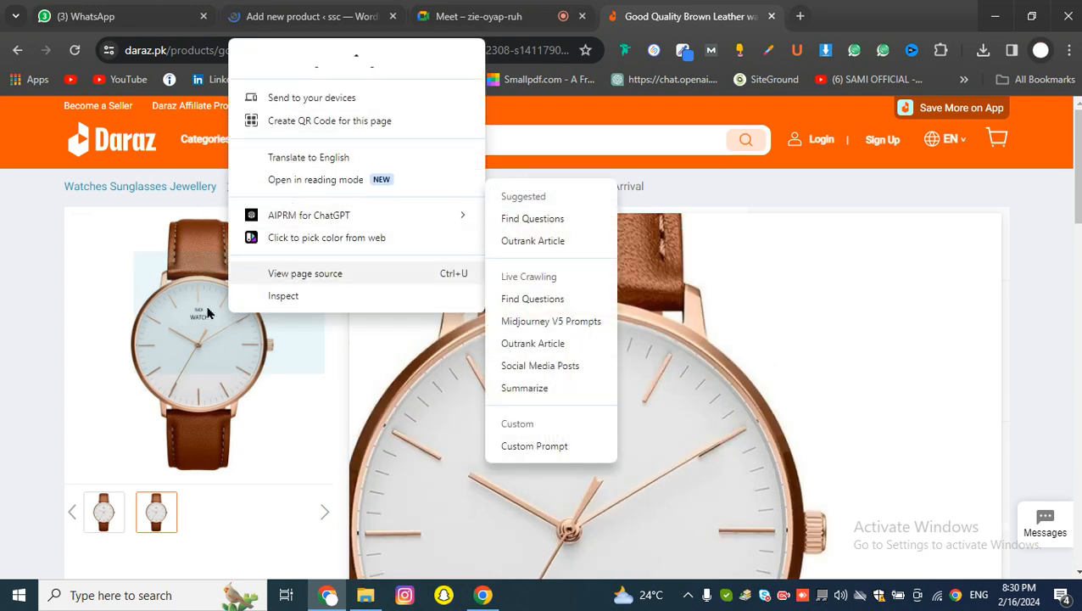
pyautogui.click(206, 312)
pyautogui.rightClick(198, 342)
pyautogui.click(602, 302)
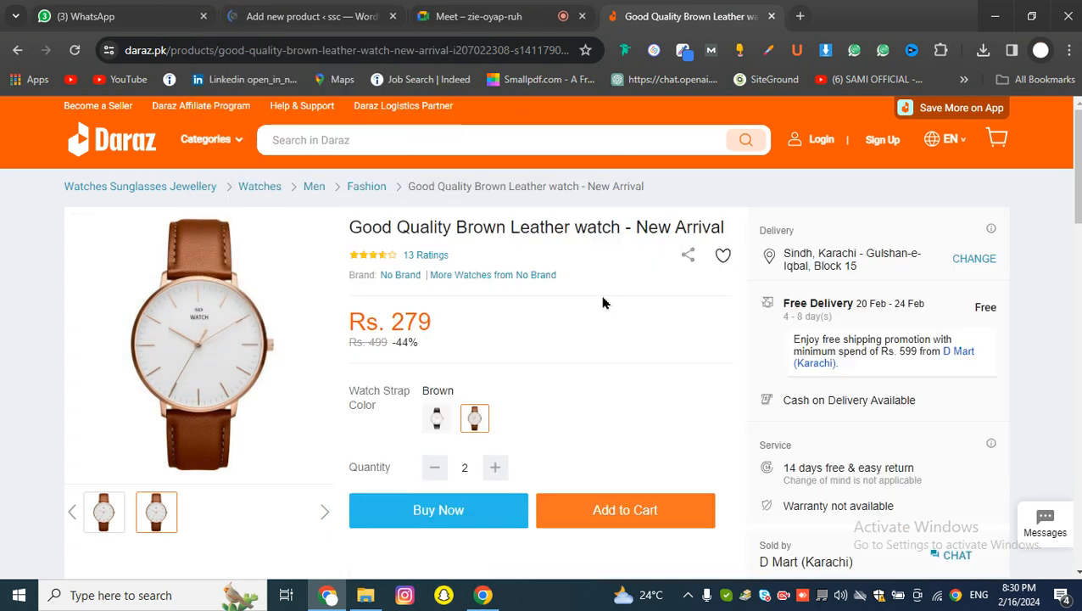
pyautogui.rightClick(604, 304)
pyautogui.click(1052, 238)
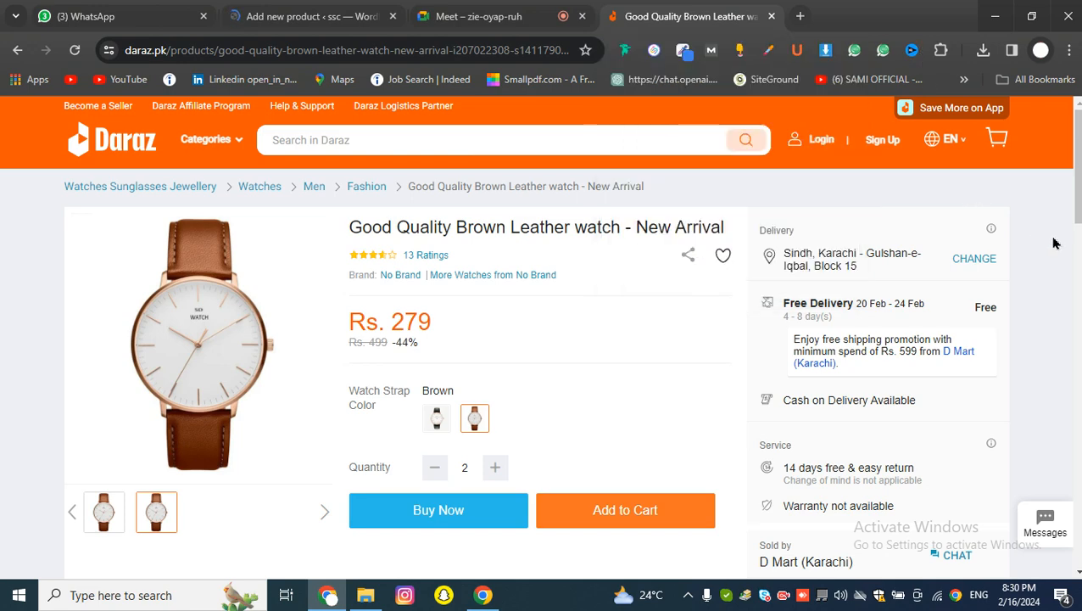
# List the page's images in the image downloader extension and locate the large picture of the brown leather watch.
pyautogui.click(824, 53)
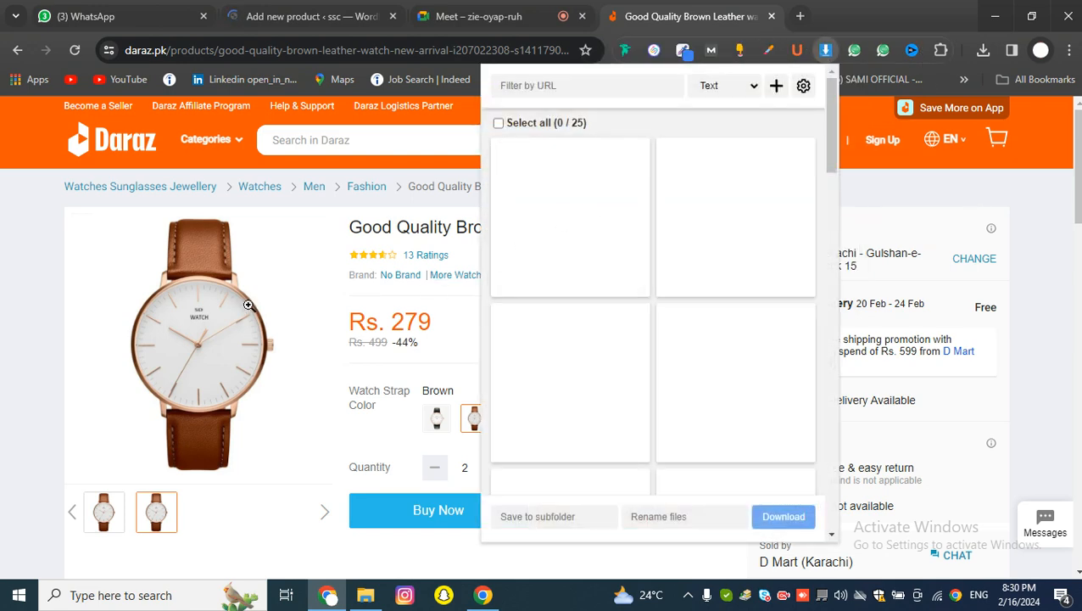
pyautogui.scroll(-1, 607, 268)
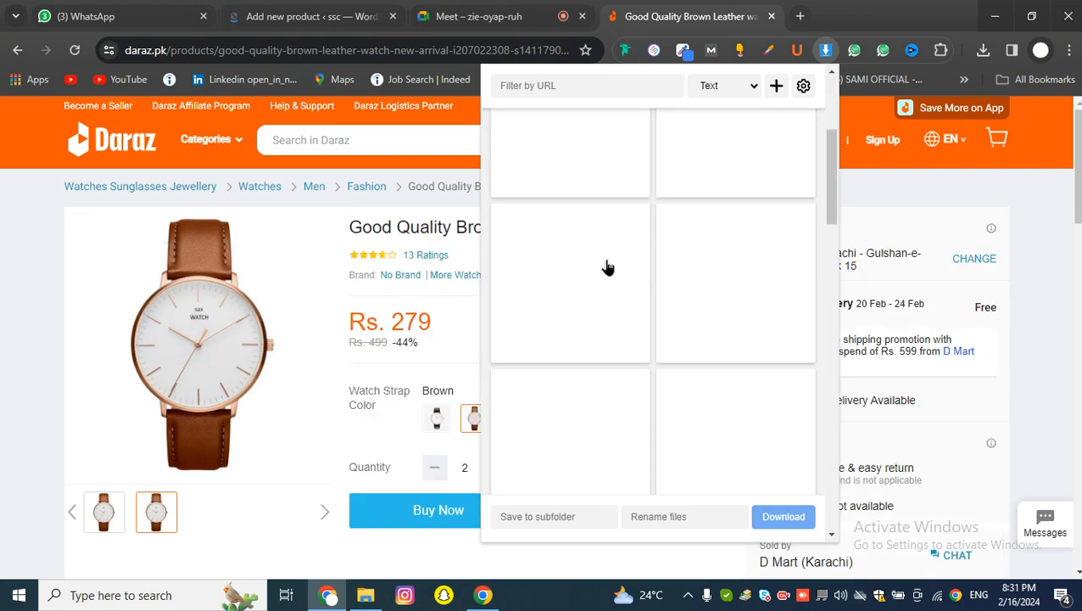
pyautogui.scroll(3, 608, 268)
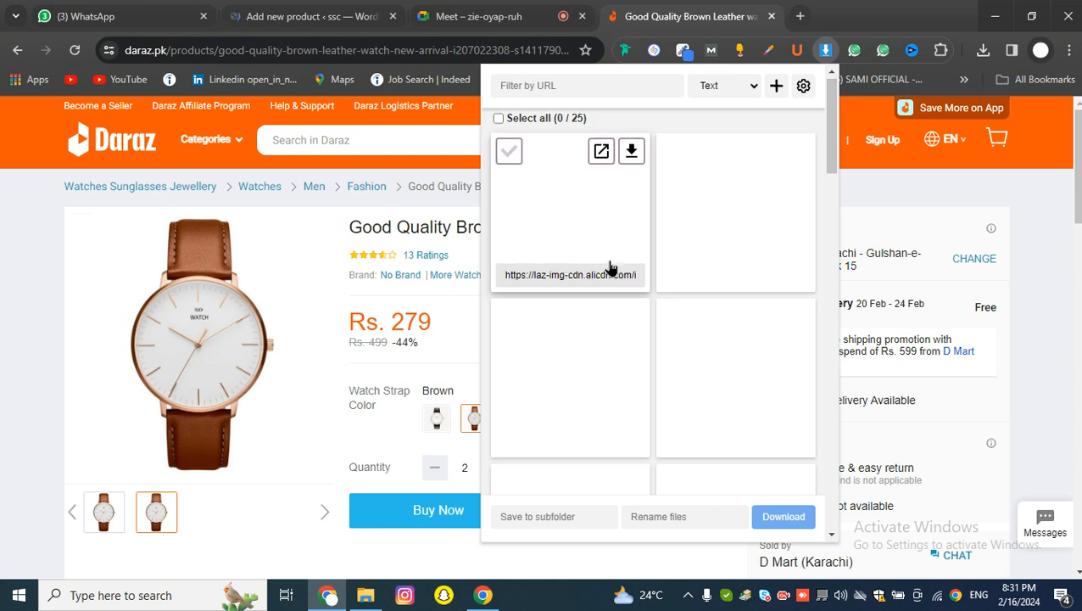
pyautogui.scroll(-5, 611, 268)
pyautogui.scroll(5, 616, 266)
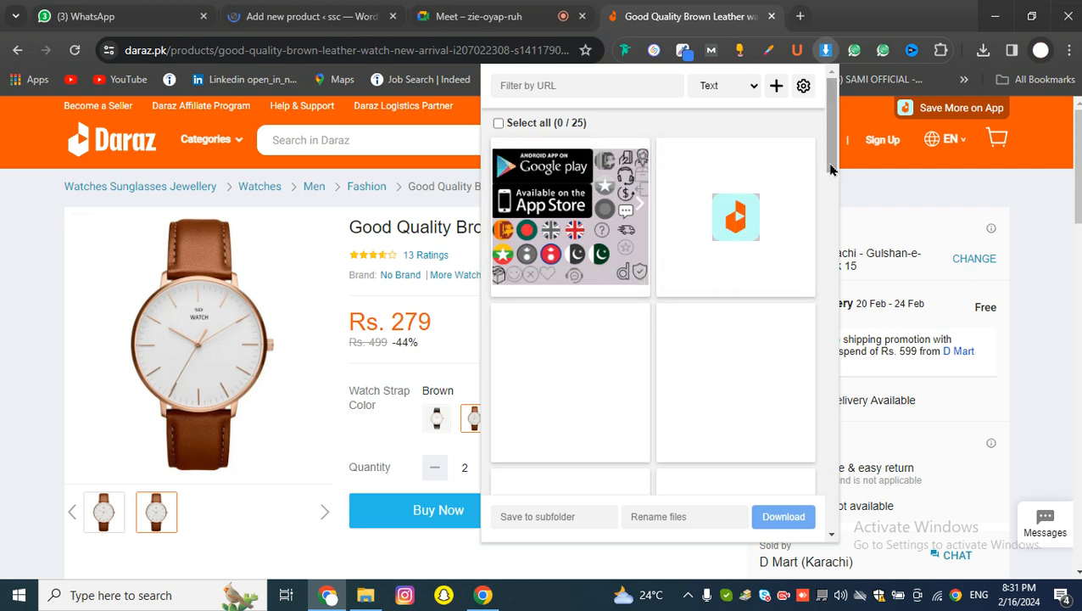
pyautogui.moveTo(831, 168); pyautogui.dragTo(834, 197)
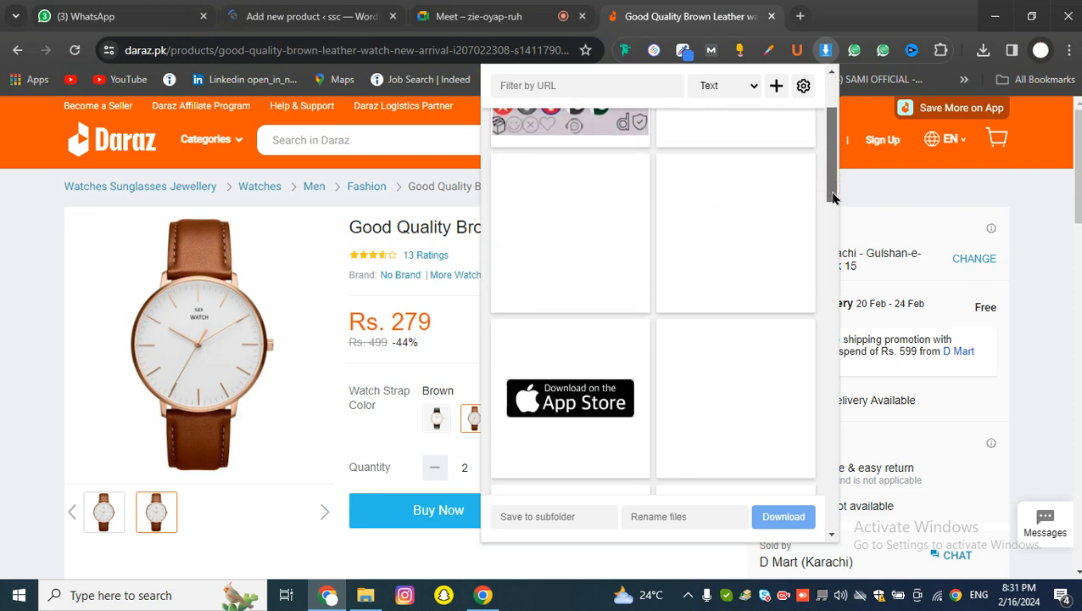
pyautogui.moveTo(787, 201)
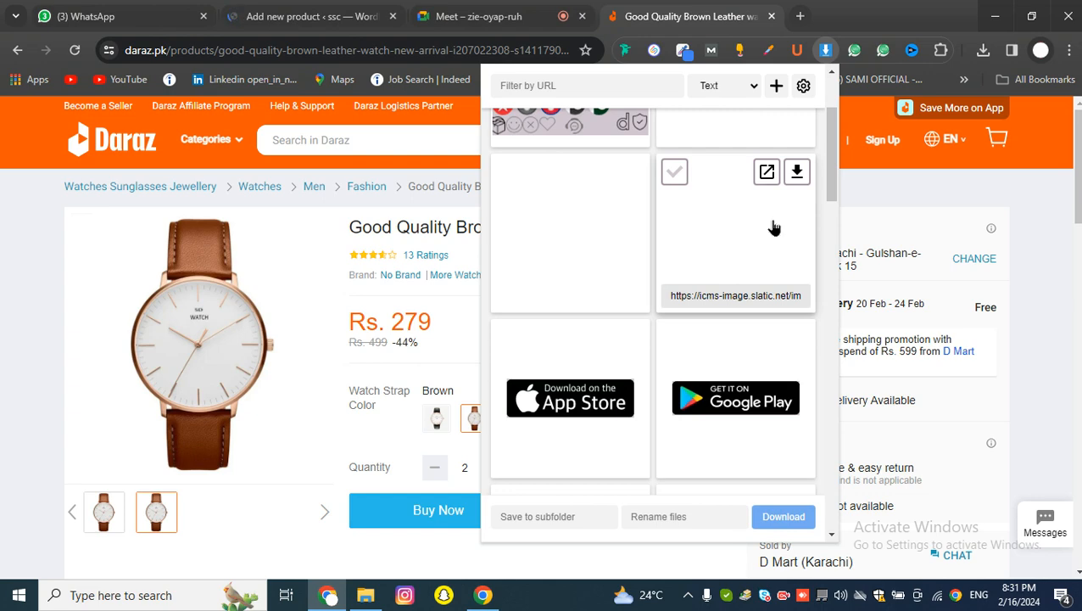
pyautogui.scroll(-8, 764, 259)
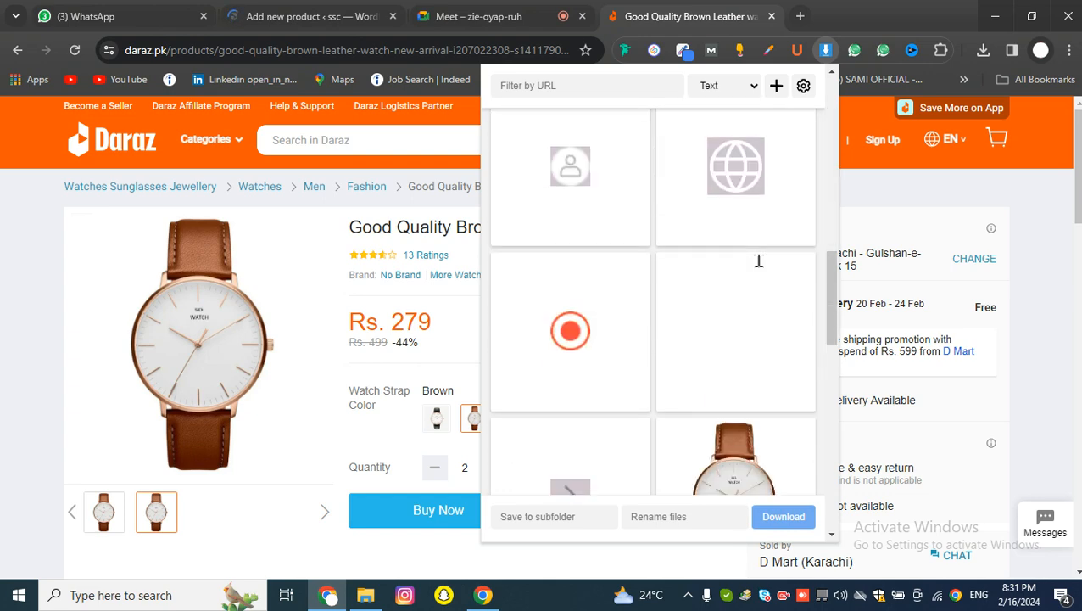
pyautogui.scroll(-4, 758, 263)
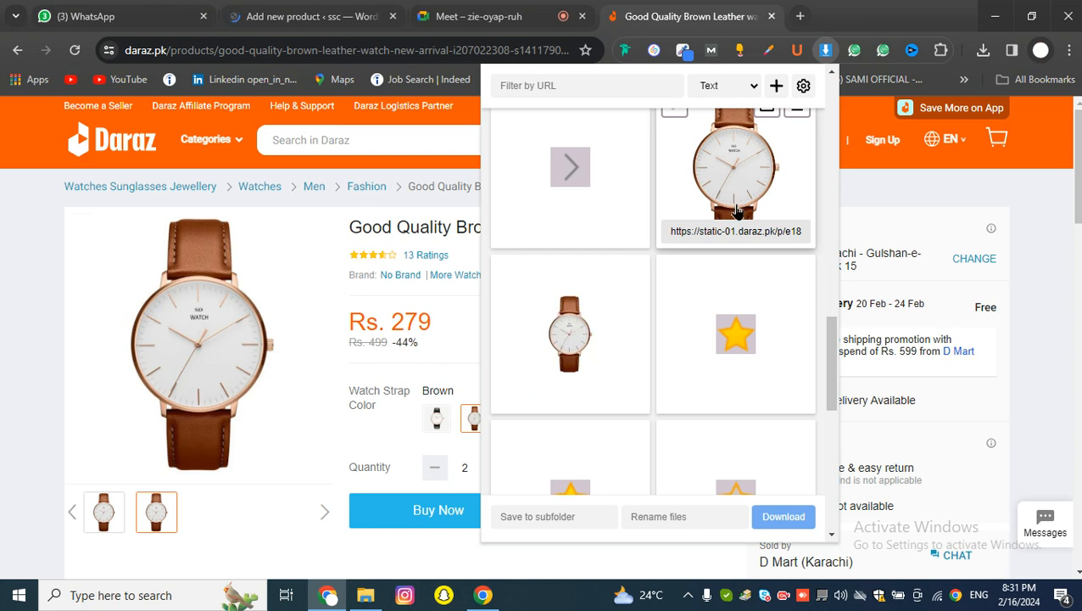
pyautogui.scroll(2, 736, 212)
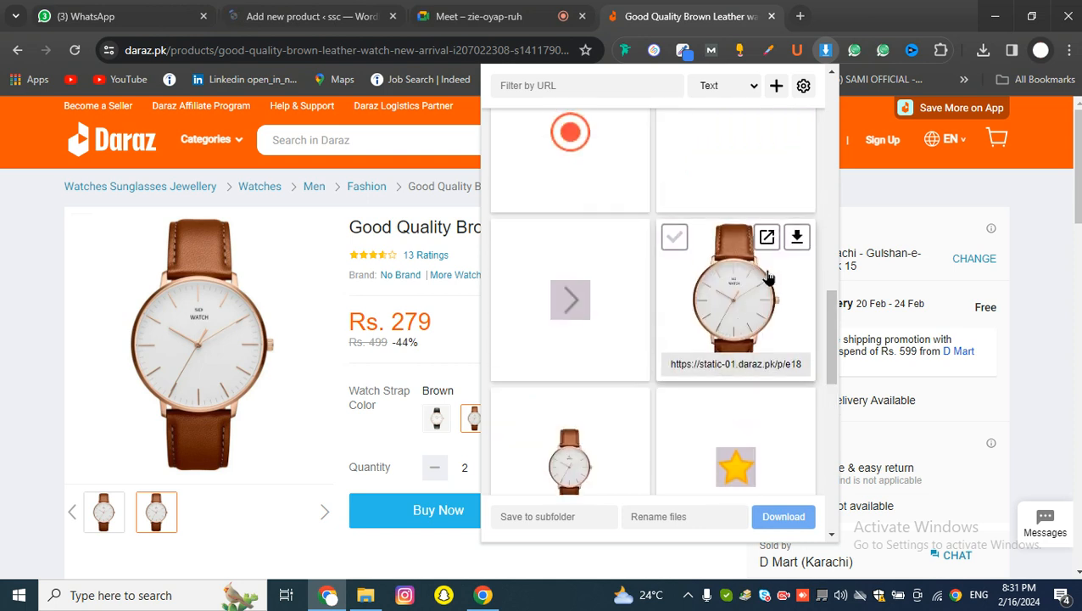
# Download the large brown watch image as a WEBP file into the Downloads folder and close the save dialog.
pyautogui.click(800, 243)
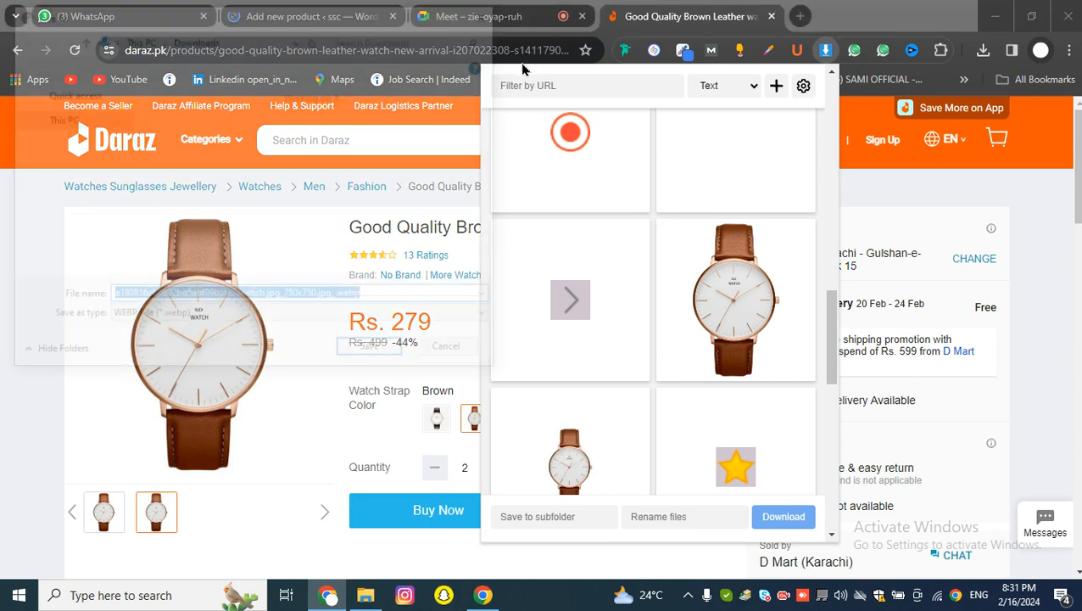
pyautogui.click(91, 141)
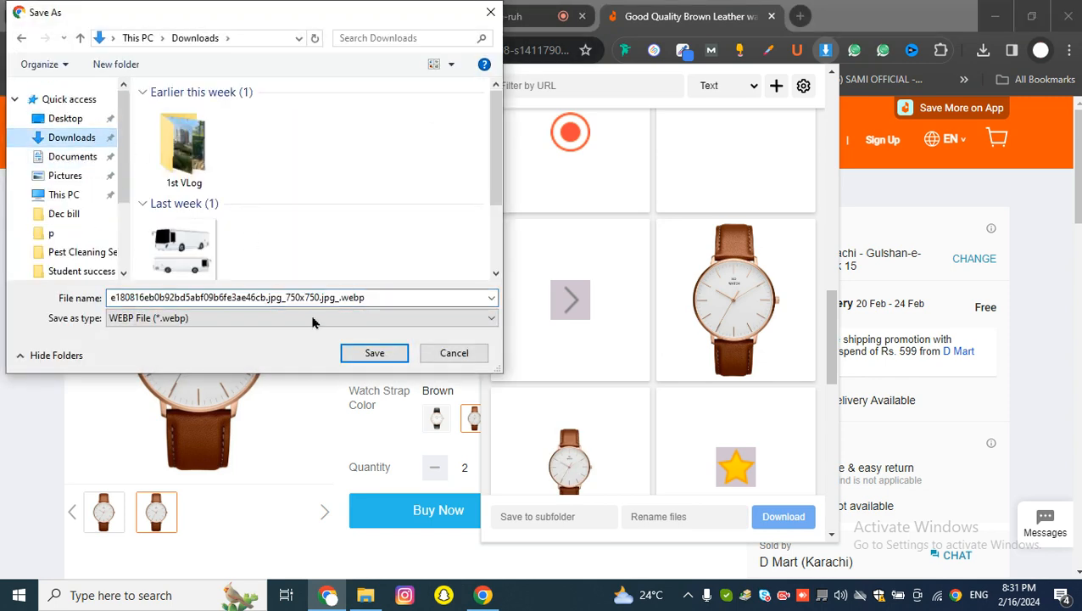
pyautogui.click(374, 352)
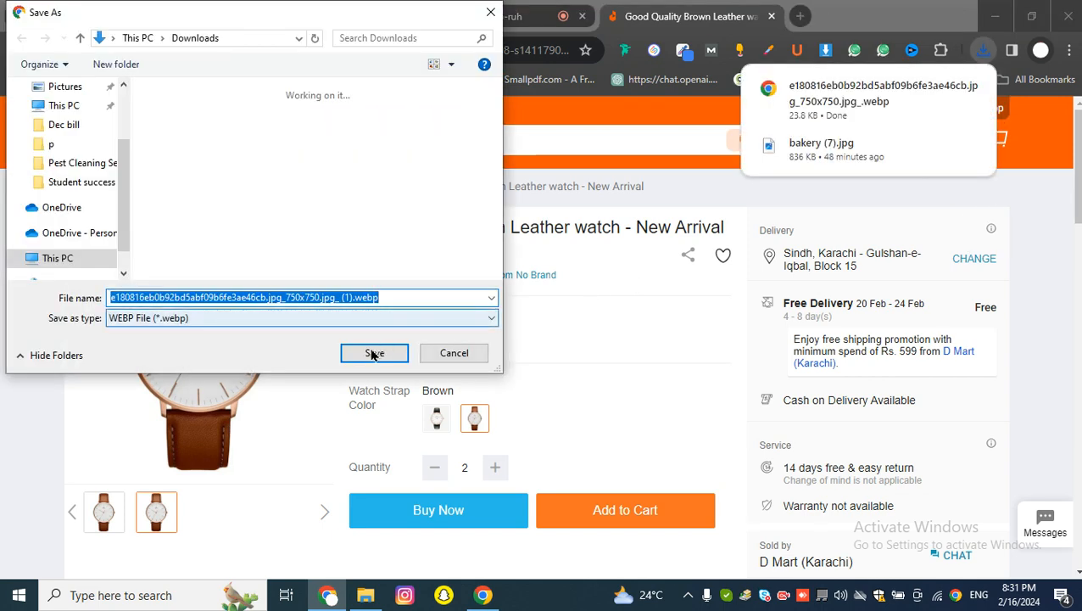
pyautogui.click(371, 352)
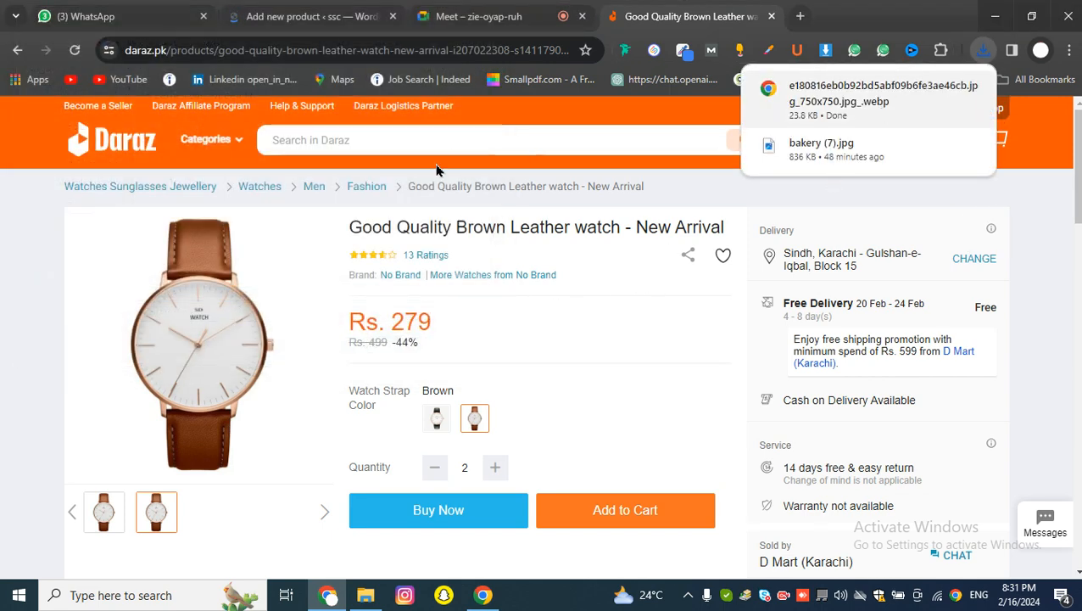
pyautogui.click(379, 360)
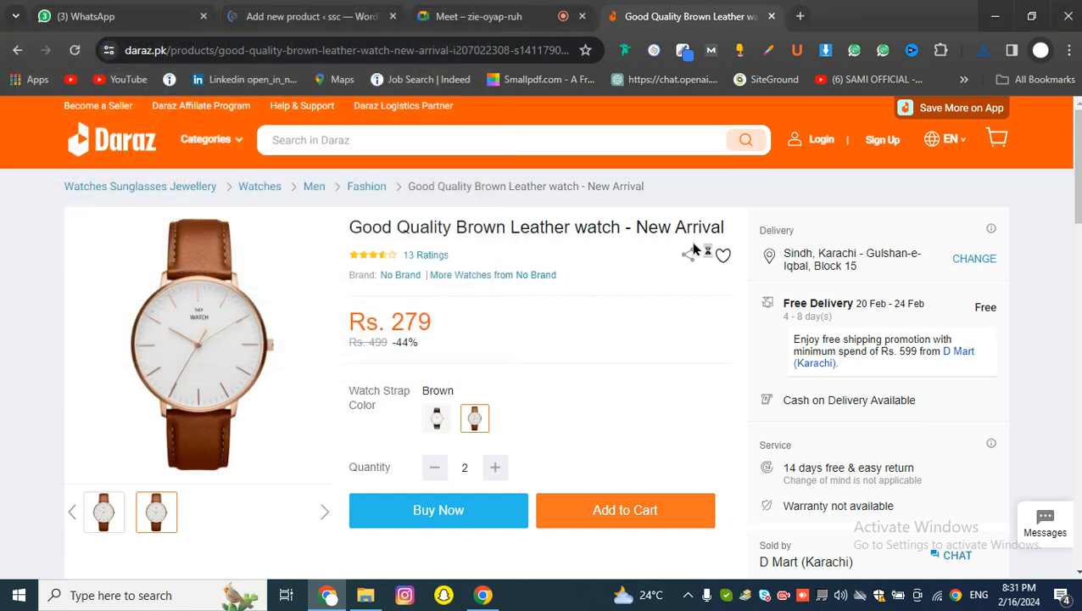
# Switch to the WordPress Add new product page and dismiss the promotional plugin notices above the form.
pyautogui.click(331, 7)
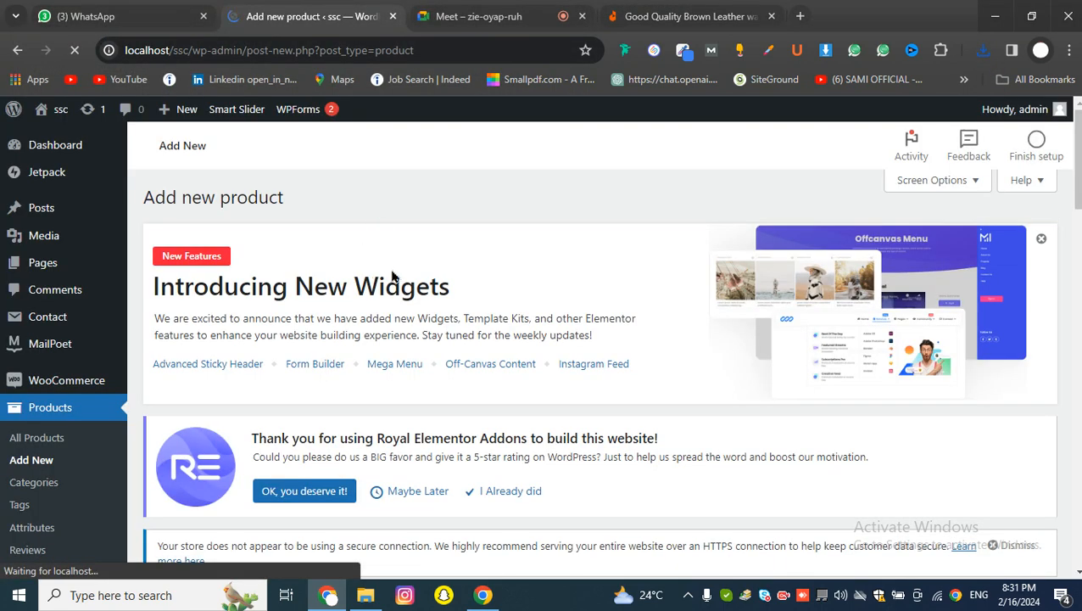
pyautogui.scroll(-10, 393, 276)
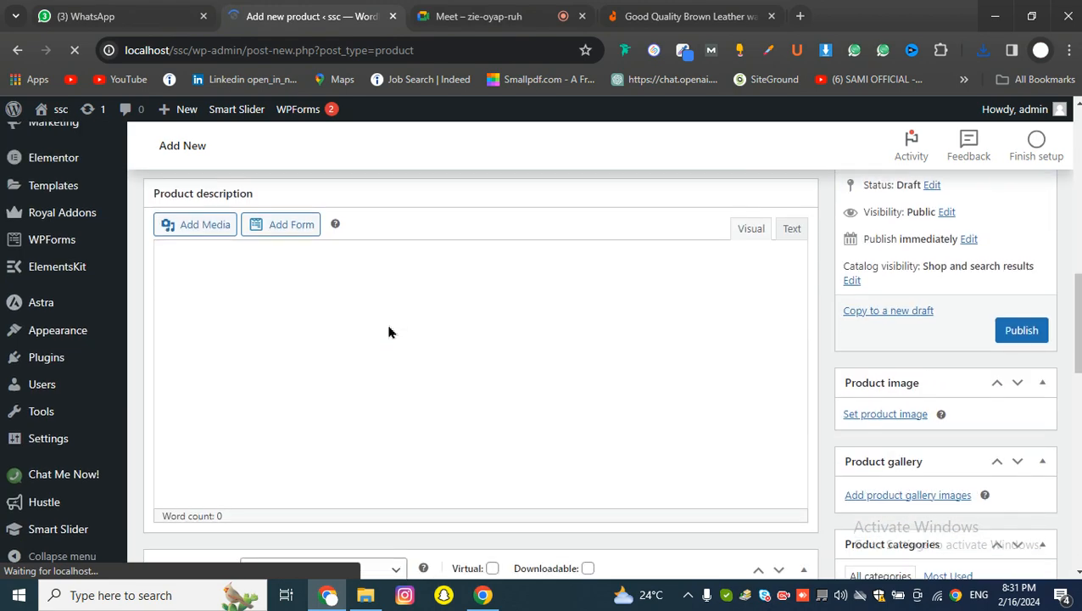
pyautogui.scroll(10, 389, 332)
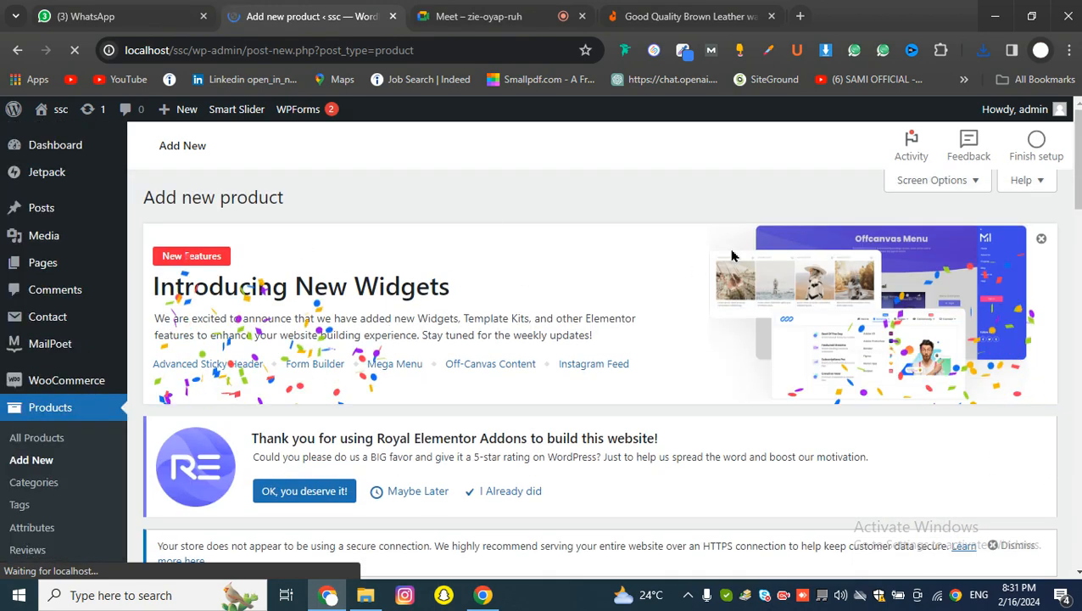
pyautogui.click(1042, 238)
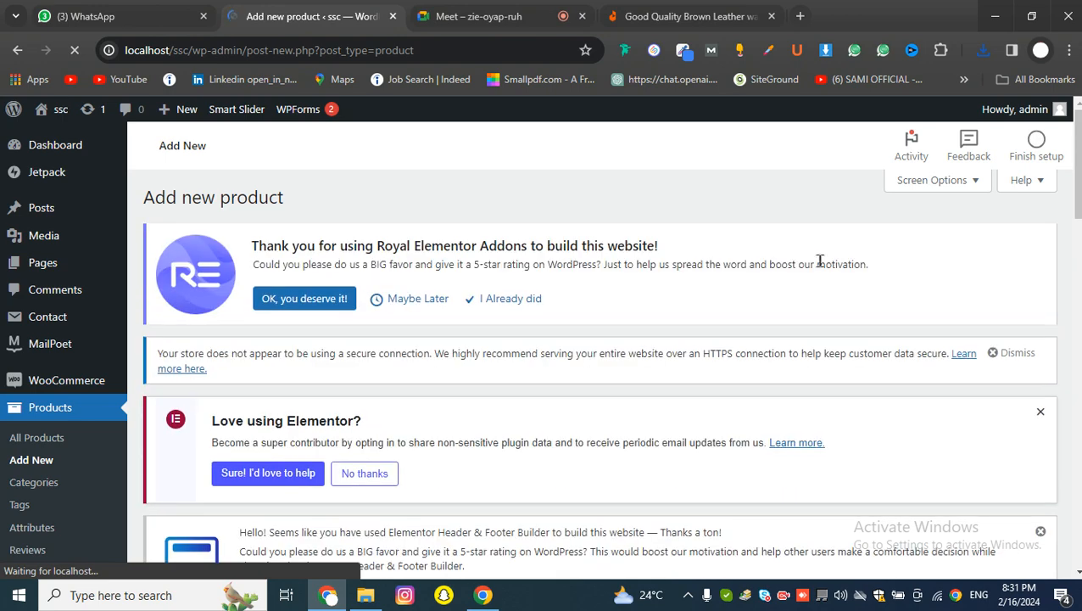
pyautogui.click(418, 300)
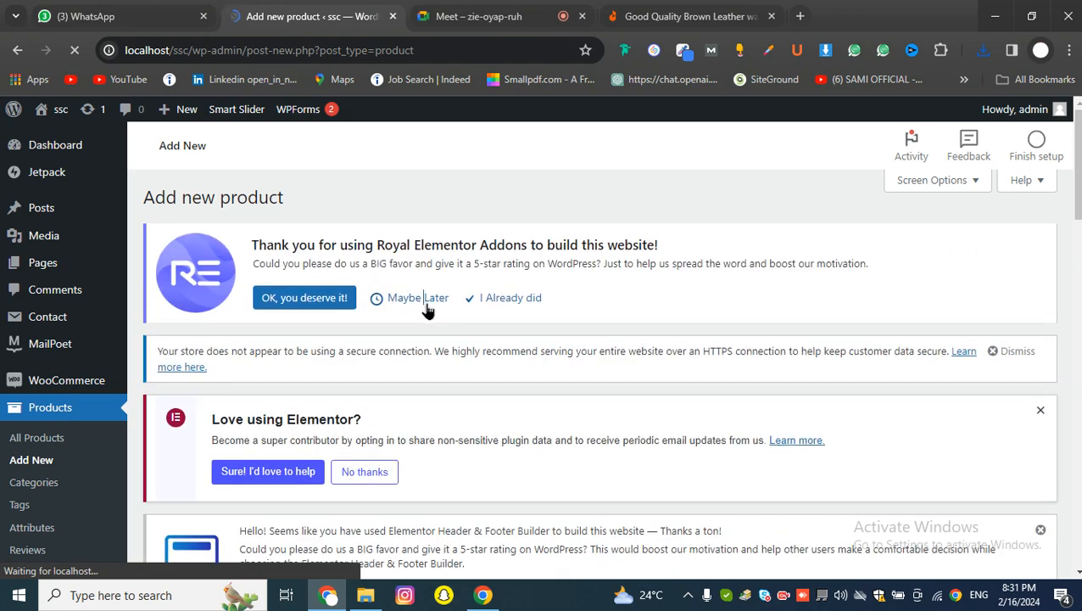
pyautogui.click(1041, 291)
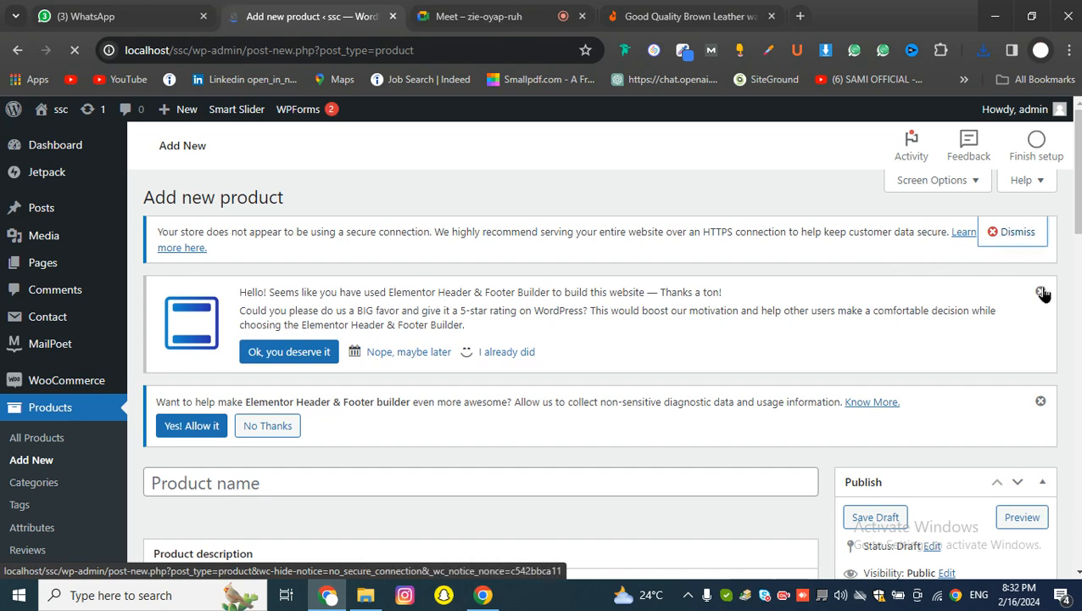
# Look through the new product form's name, description, product data, image, gallery, category and tag sections.
pyautogui.scroll(-3, 577, 339)
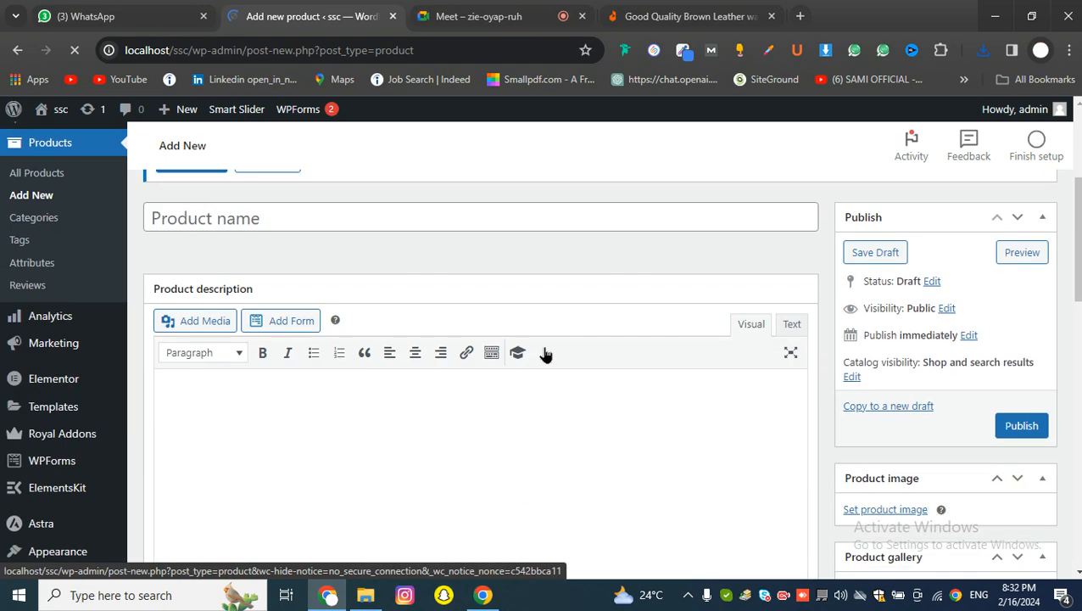
pyautogui.scroll(2, 424, 352)
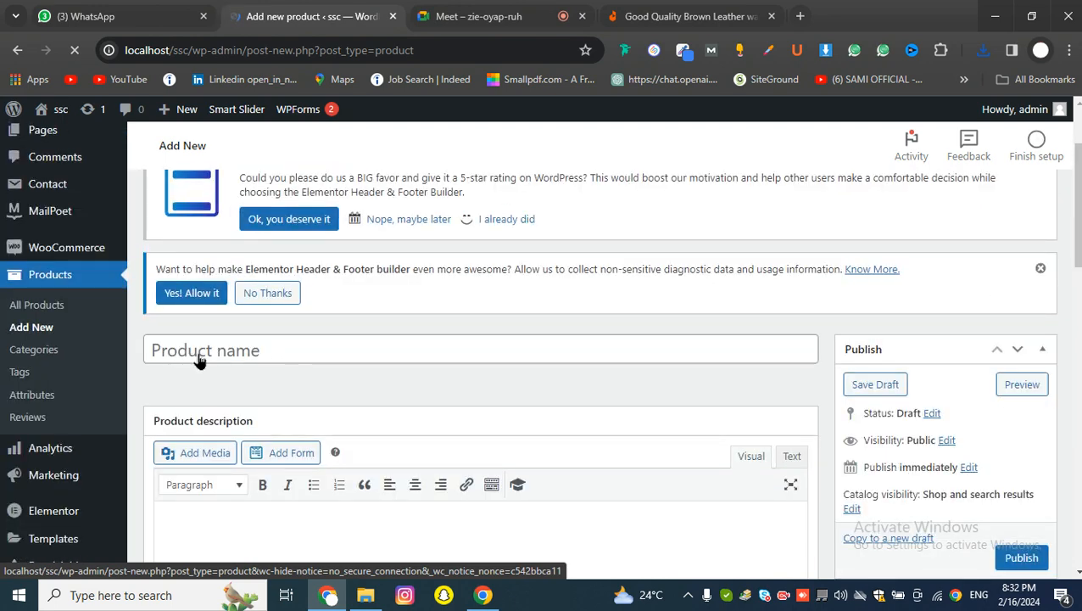
pyautogui.scroll(-3, 252, 364)
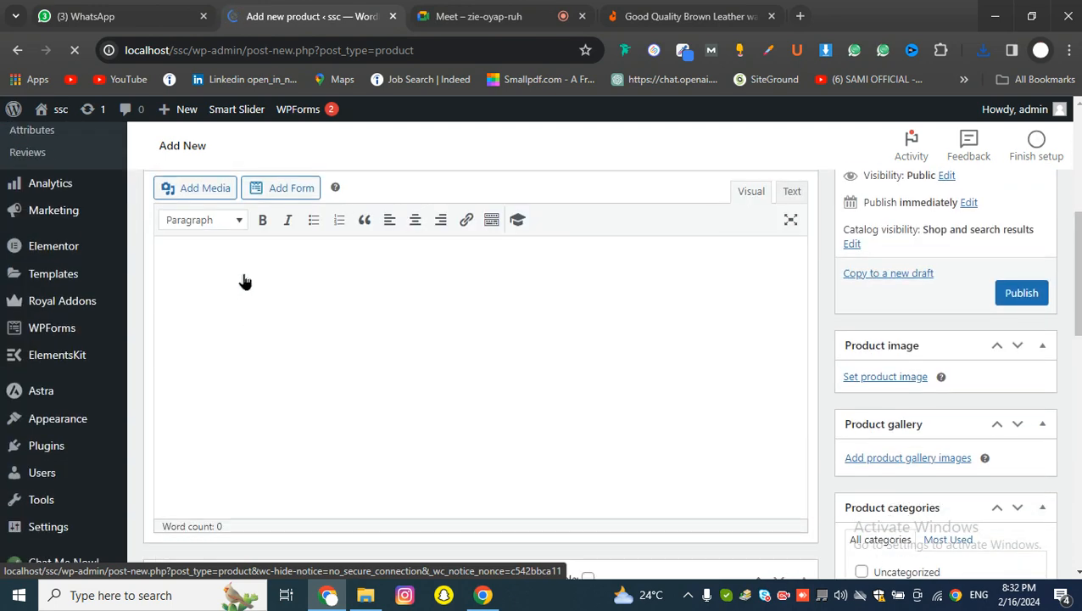
pyautogui.scroll(-4, 550, 320)
pyautogui.scroll(2, 550, 321)
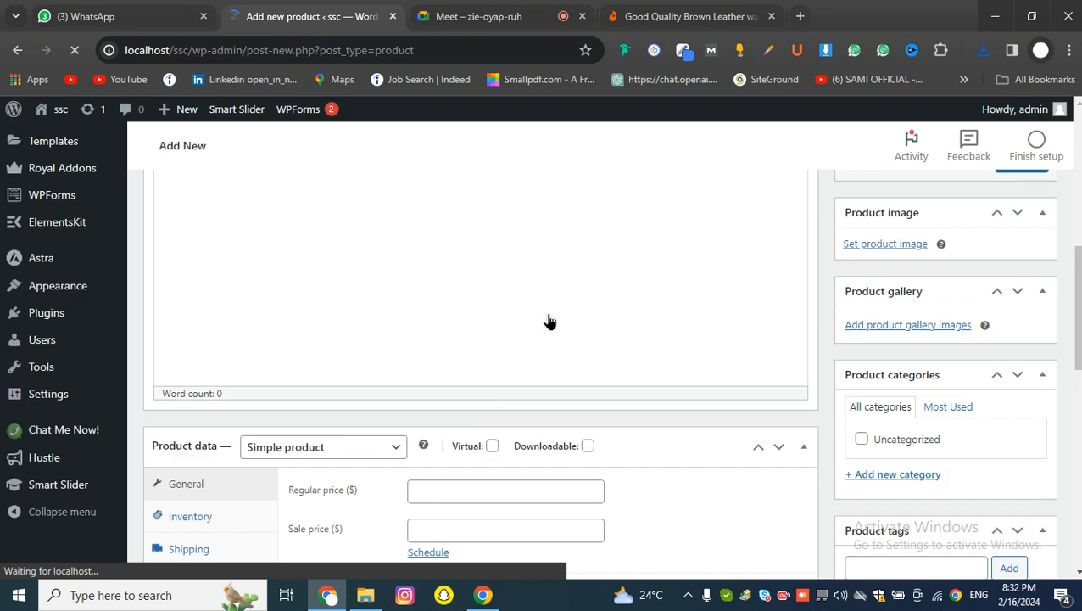
pyautogui.scroll(-2, 550, 321)
pyautogui.scroll(-1, 479, 358)
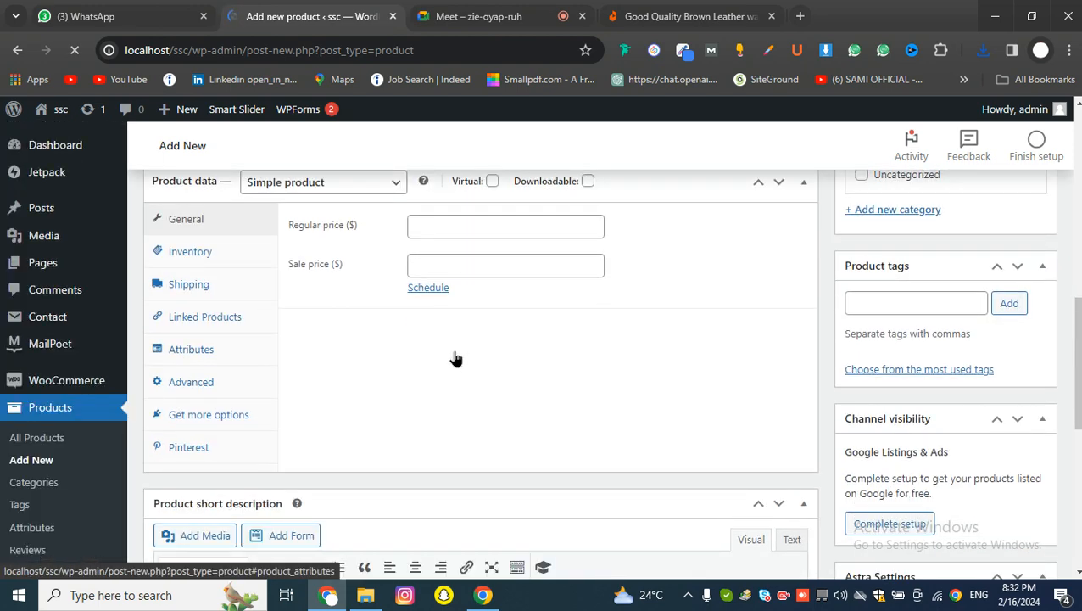
pyautogui.scroll(8, 456, 359)
# Copy the watch's title from its Daraz page and enter "Good Quality Brown Leather watch - New Arrival" as the product name.
pyautogui.click(371, 378)
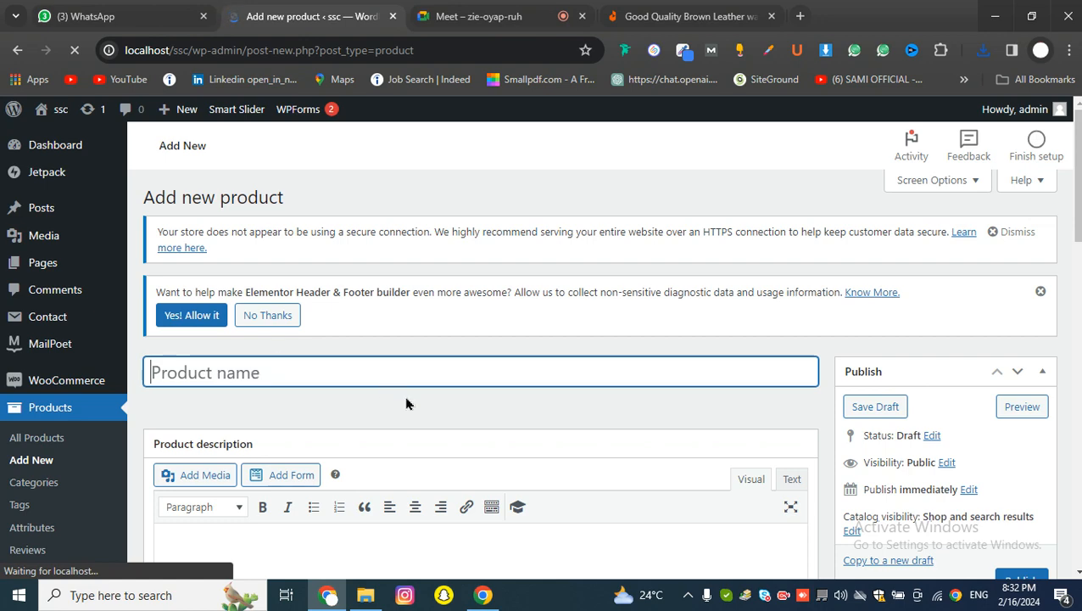
pyautogui.click(676, 15)
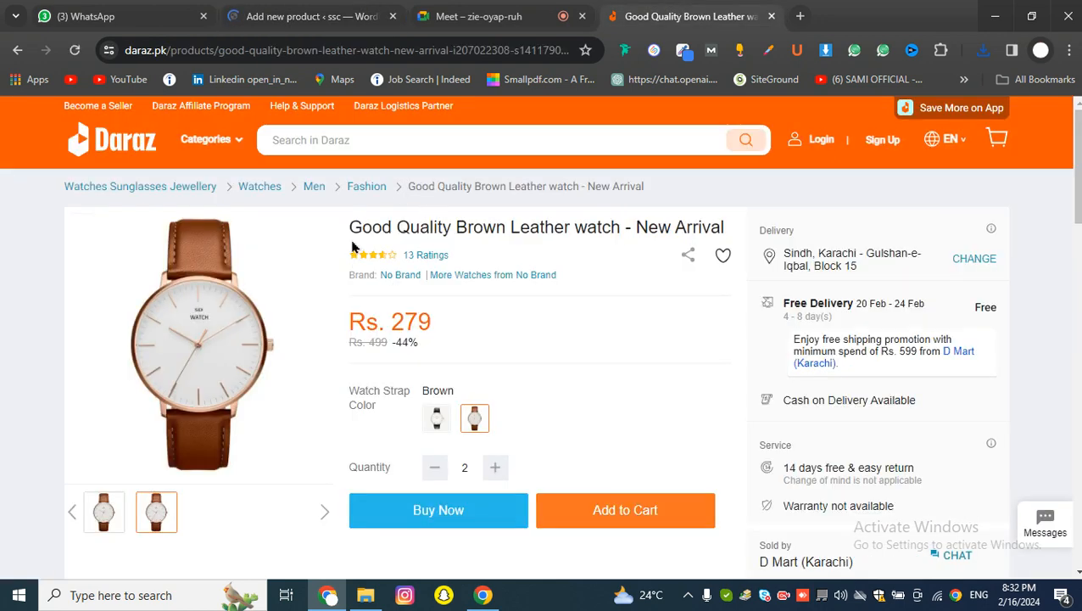
pyautogui.moveTo(349, 226); pyautogui.dragTo(723, 229)
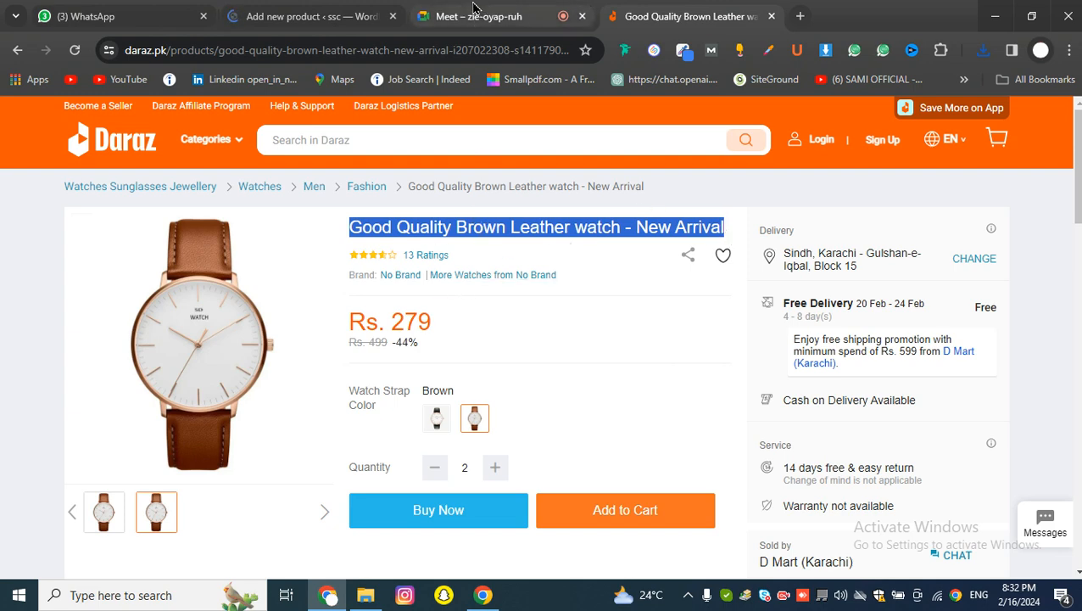
pyautogui.click(379, 21)
pyautogui.write('Good Quality Brown Leather watch - New Arrival')
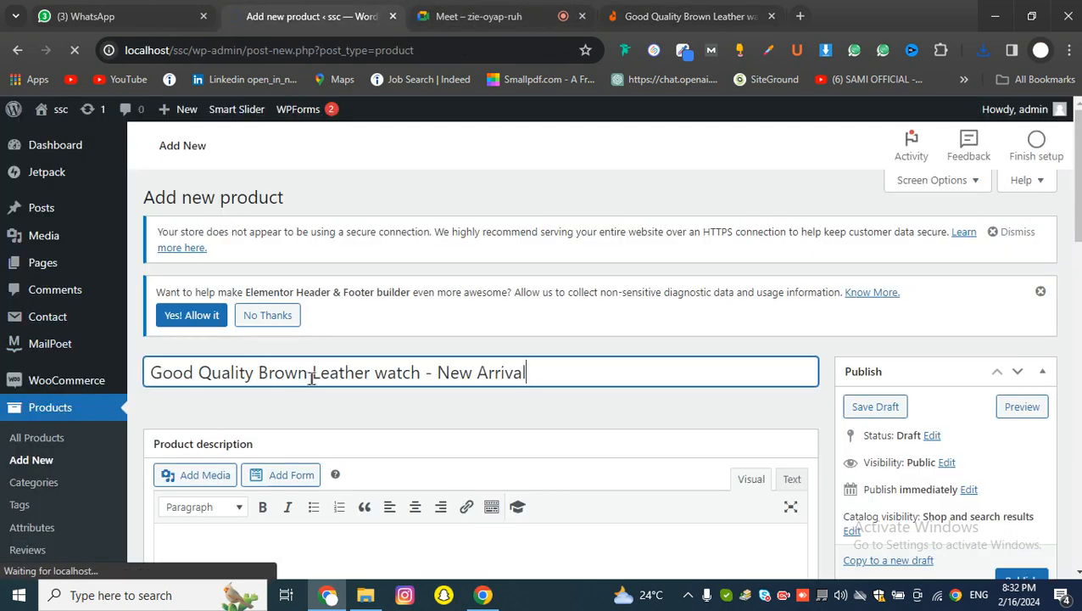
# Select the free shipping promotion text on the watch's Daraz page for the product description and return to the WordPress product form.
pyautogui.scroll(-3, 504, 364)
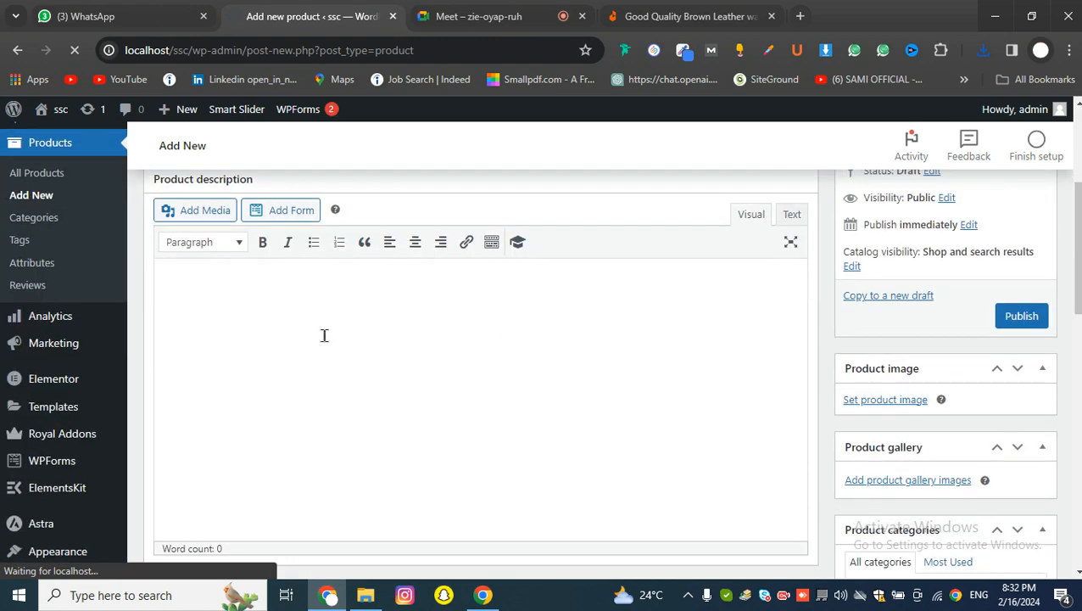
pyautogui.scroll(2, 320, 336)
pyautogui.click(296, 424)
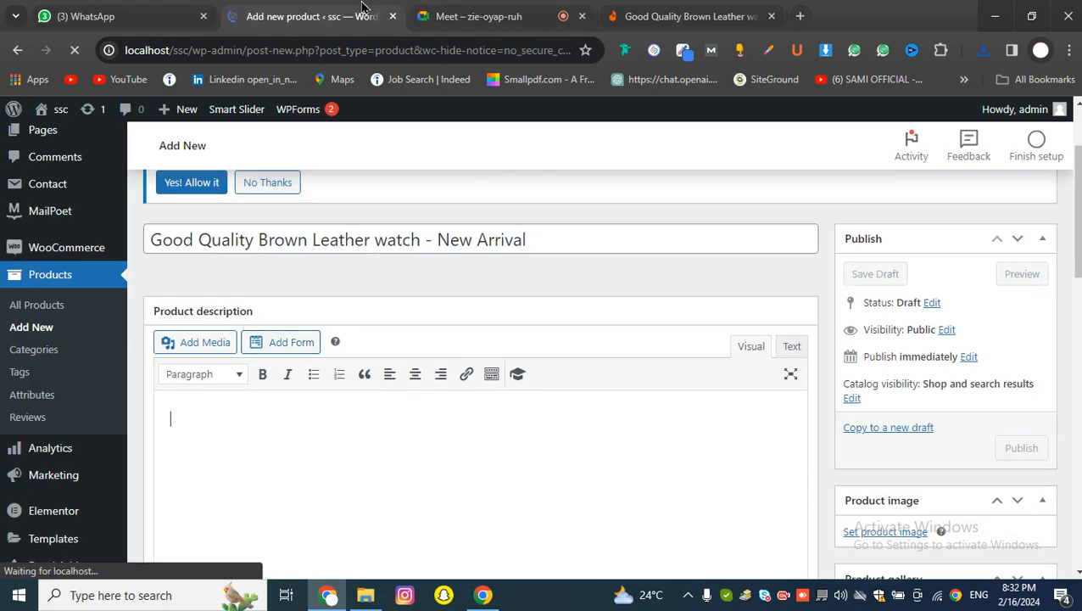
pyautogui.moveTo(364, 8)
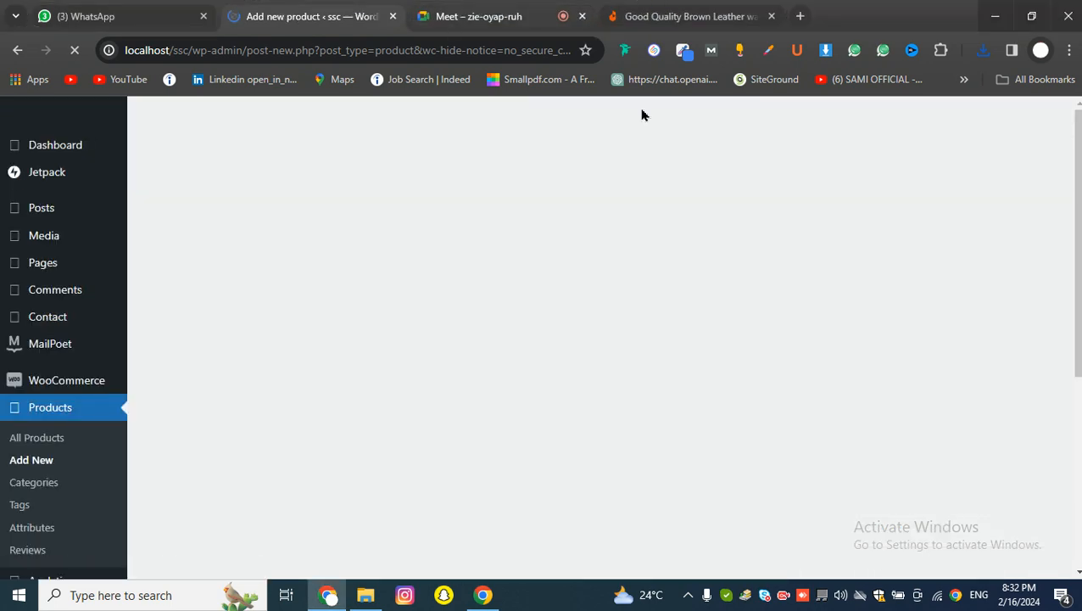
pyautogui.click(691, 16)
pyautogui.scroll(-3, 762, 386)
pyautogui.scroll(3, 773, 381)
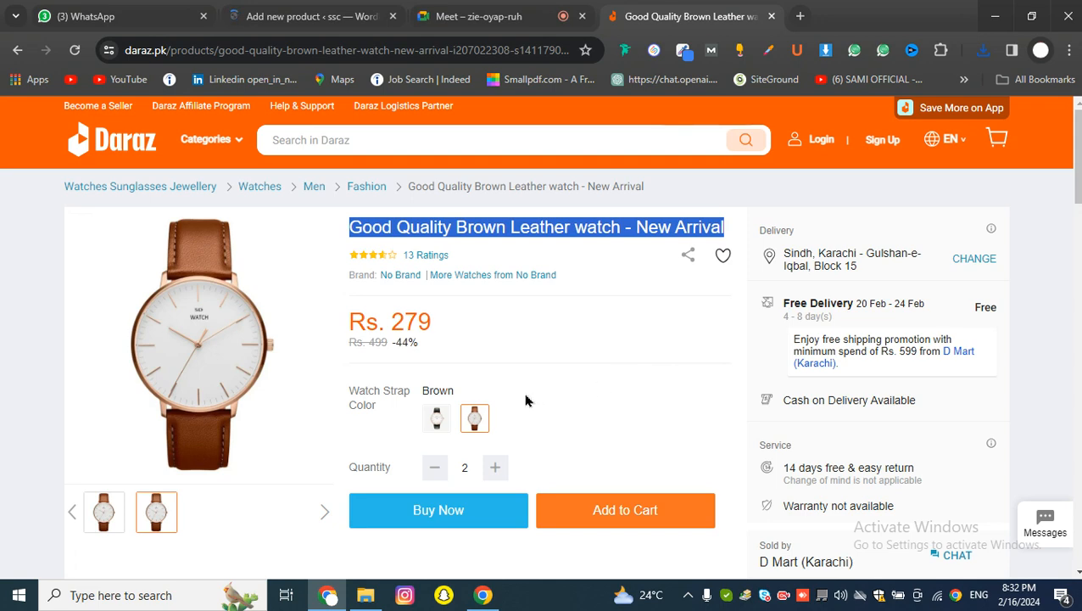
pyautogui.scroll(-2, 392, 415)
pyautogui.scroll(2, 604, 408)
pyautogui.moveTo(795, 341); pyautogui.dragTo(844, 365)
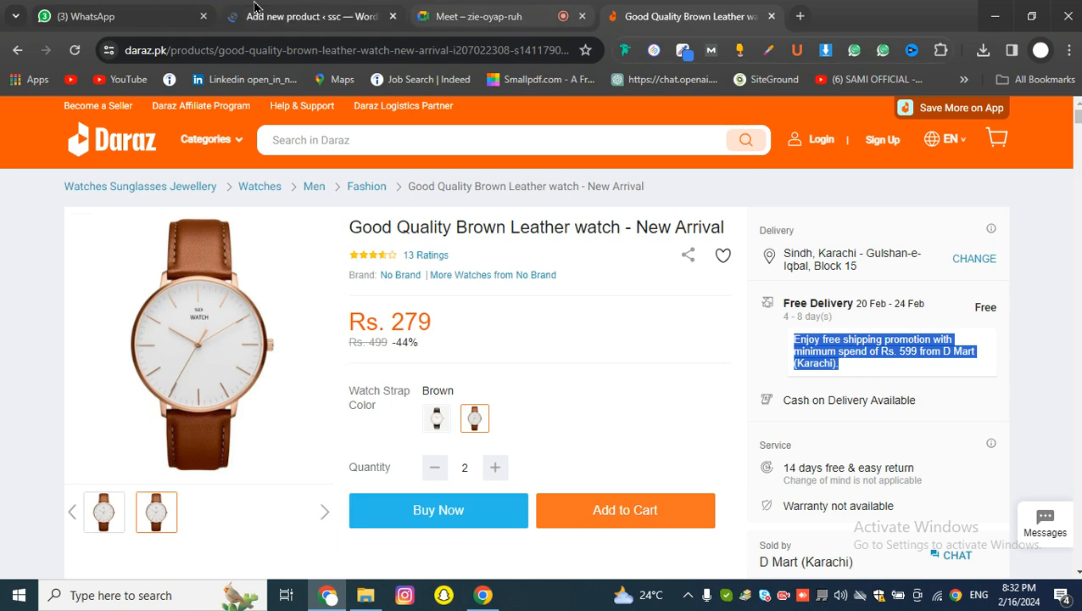
pyautogui.click(311, 16)
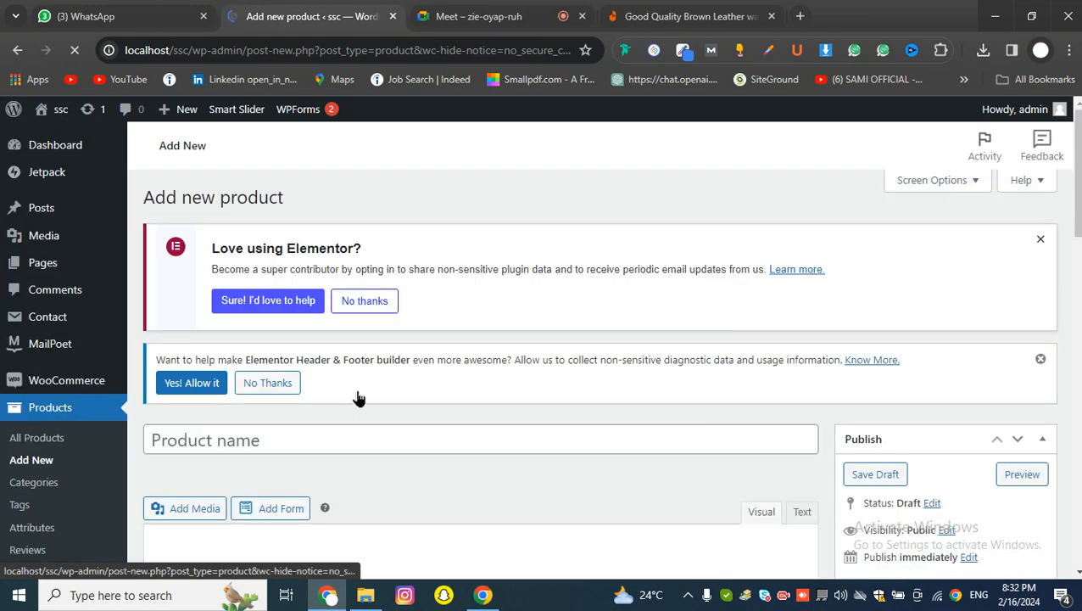
pyautogui.scroll(-3, 335, 339)
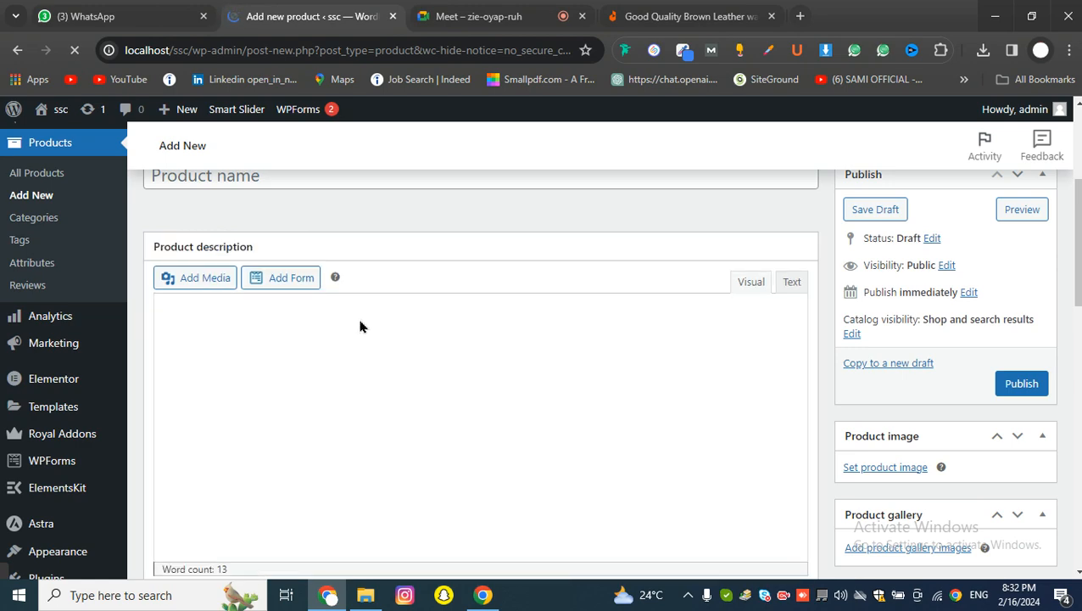
# Return to the watch's Daraz page and copy its title again for the empty product name.
pyautogui.click(355, 313)
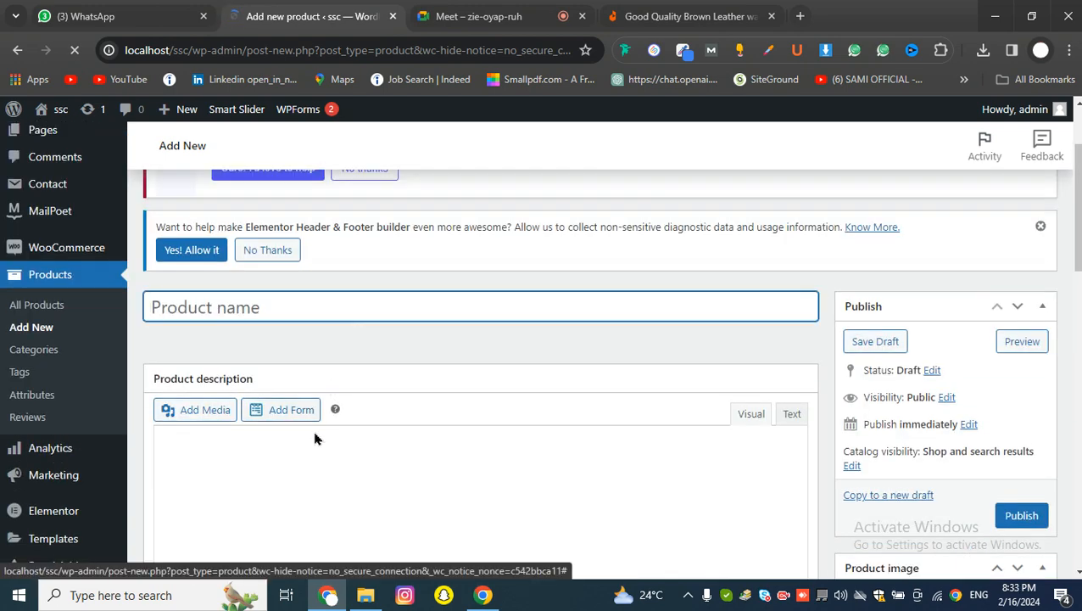
pyautogui.scroll(-2, 313, 458)
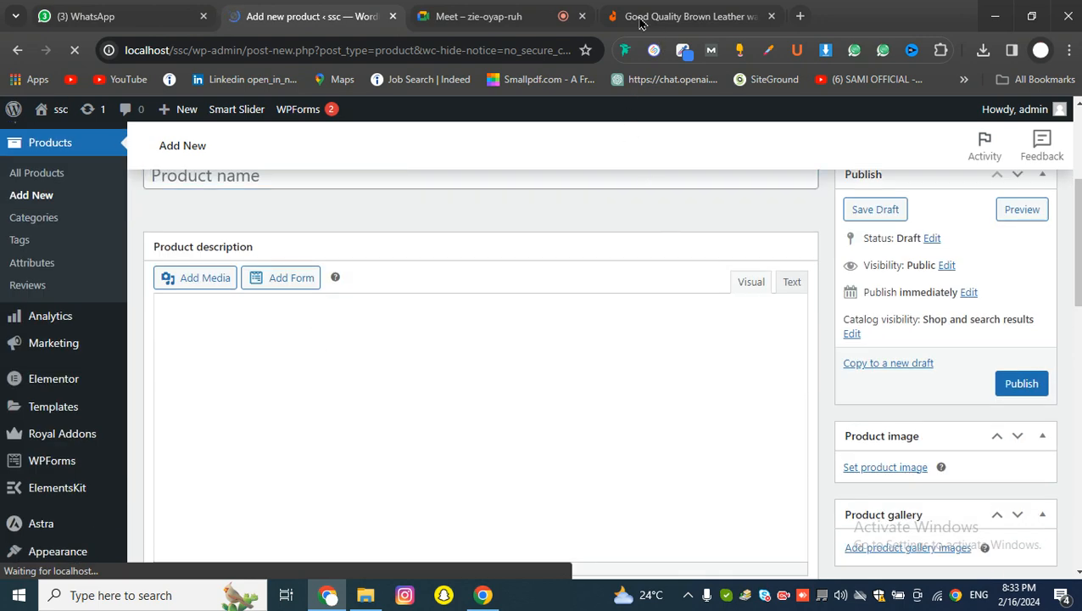
pyautogui.click(480, 16)
pyautogui.click(679, 16)
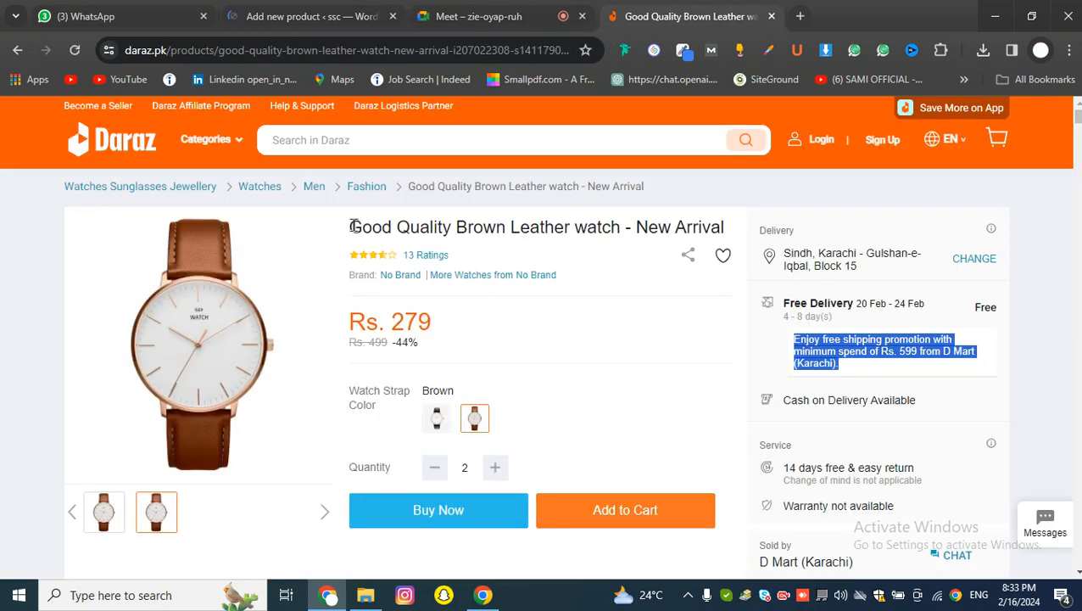
pyautogui.moveTo(353, 226); pyautogui.dragTo(743, 231)
pyautogui.hotkey('ctrl', 'c')
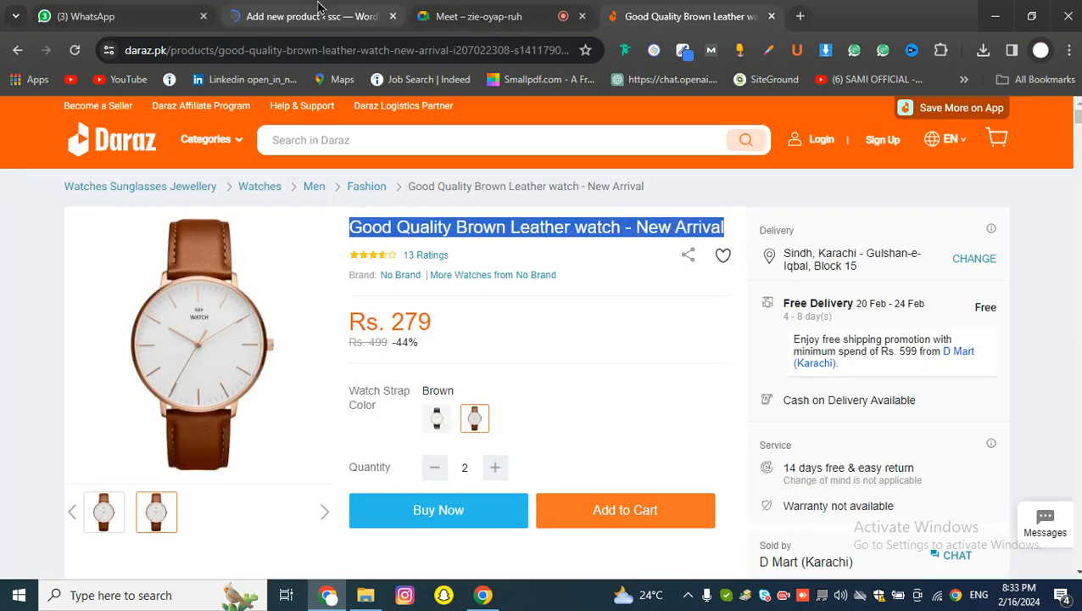
# Enter "Good Quality Brown Leather watch - New Arrival" as the new product's name in WordPress.
pyautogui.click(309, 16)
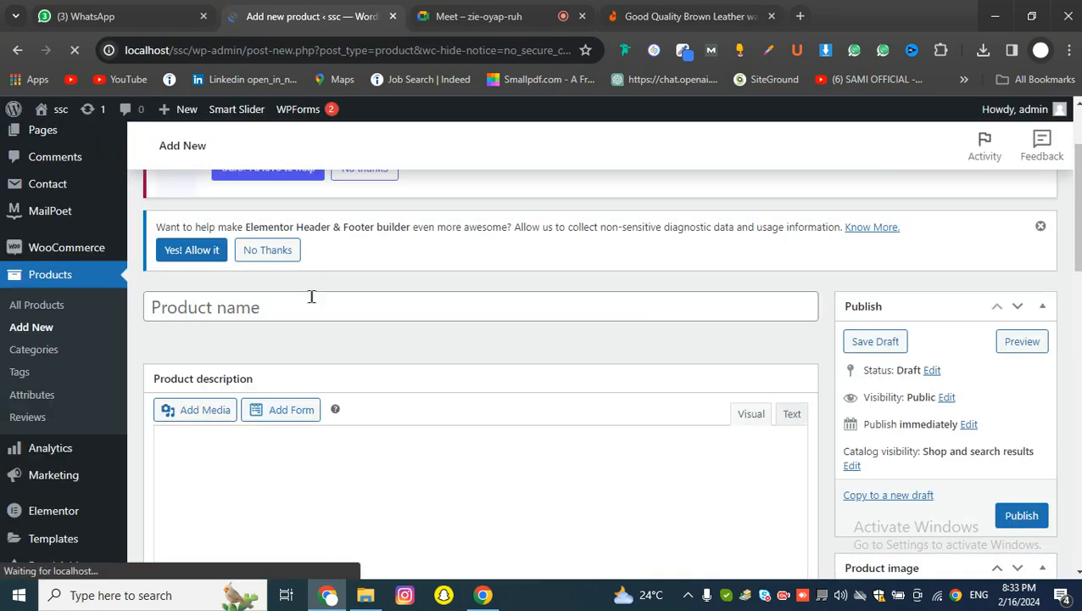
pyautogui.click(311, 301)
pyautogui.hotkey('ctrl', 'v')
# Copy the free shipping promotion text from the Daraz watch page into the WordPress product description.
pyautogui.click(629, 9)
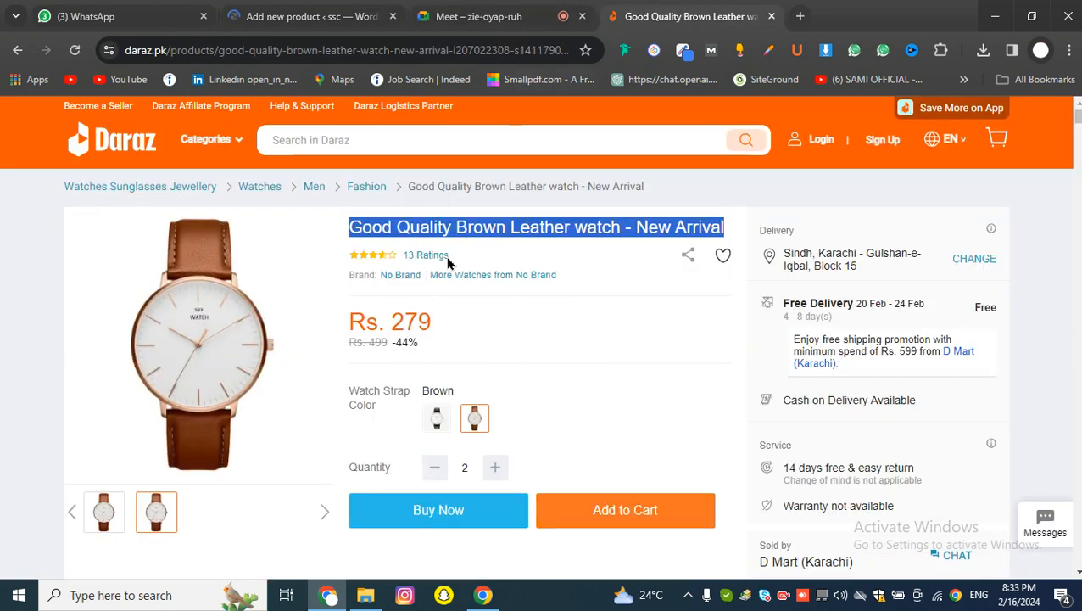
pyautogui.moveTo(790, 340); pyautogui.dragTo(845, 376)
pyautogui.hotkey('ctrl', 'c')
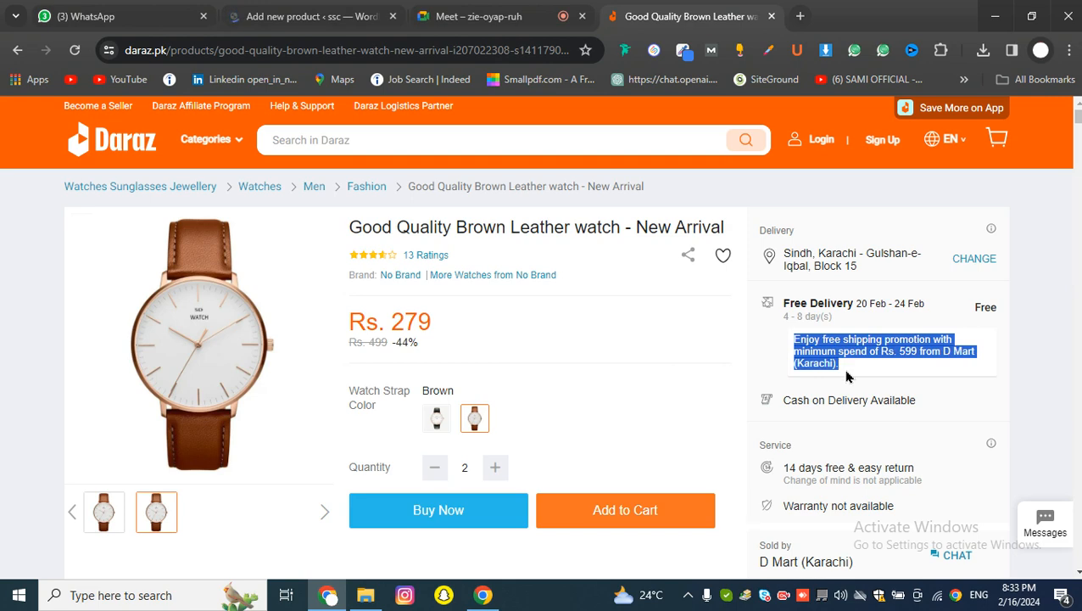
pyautogui.hotkey('ctrl', '2')
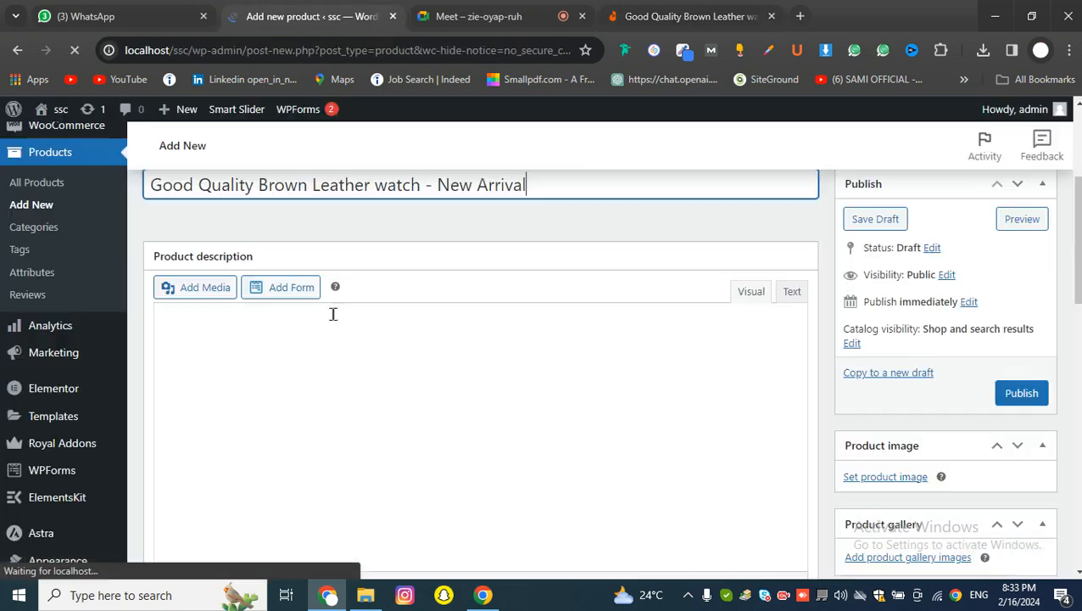
pyautogui.click(331, 350)
pyautogui.hotkey('ctrl', 'v')
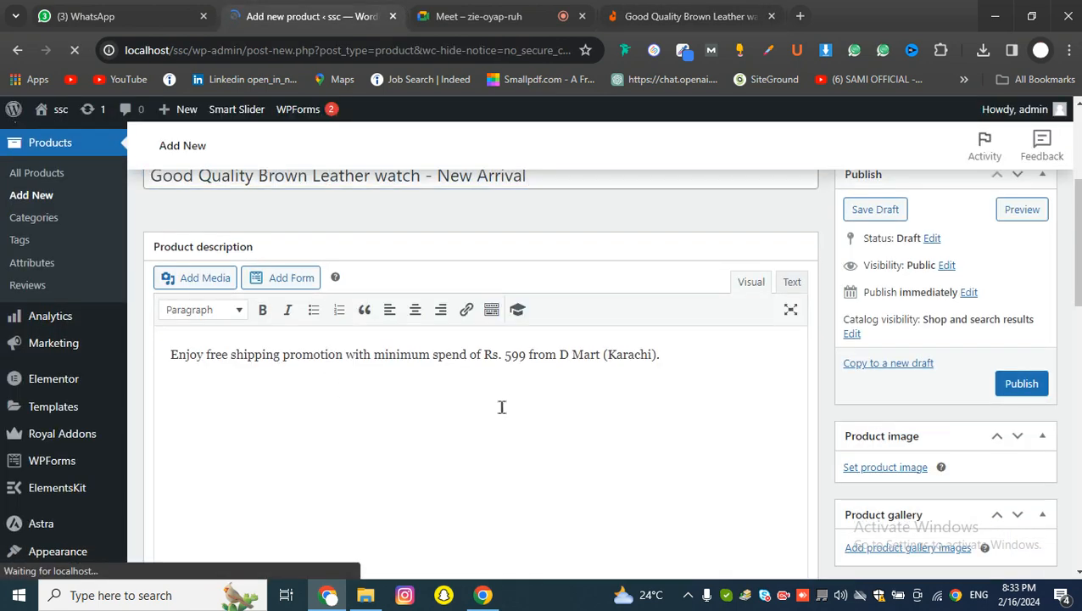
pyautogui.scroll(-3, 506, 415)
pyautogui.scroll(5, 505, 409)
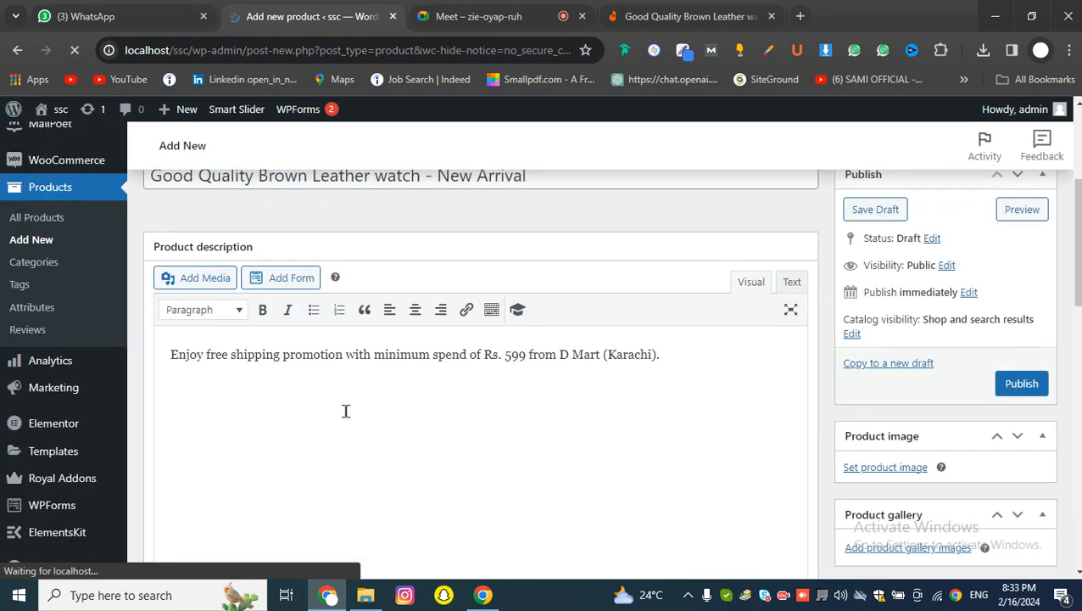
pyautogui.scroll(-1, 336, 488)
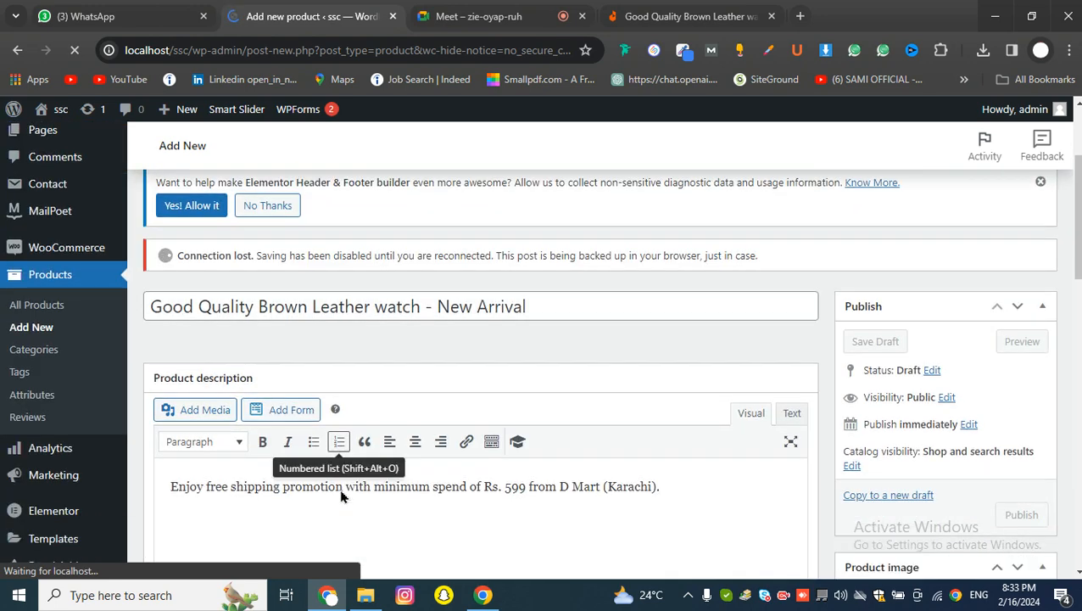
pyautogui.click(331, 486)
pyautogui.scroll(-2, 302, 462)
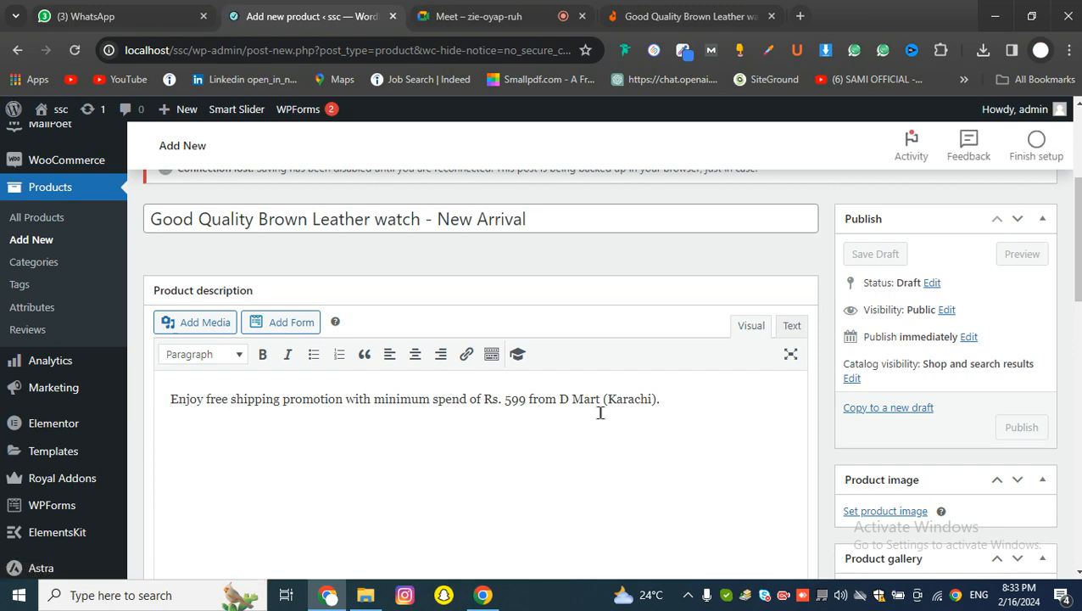
pyautogui.scroll(-4, 599, 411)
pyautogui.scroll(2, 751, 437)
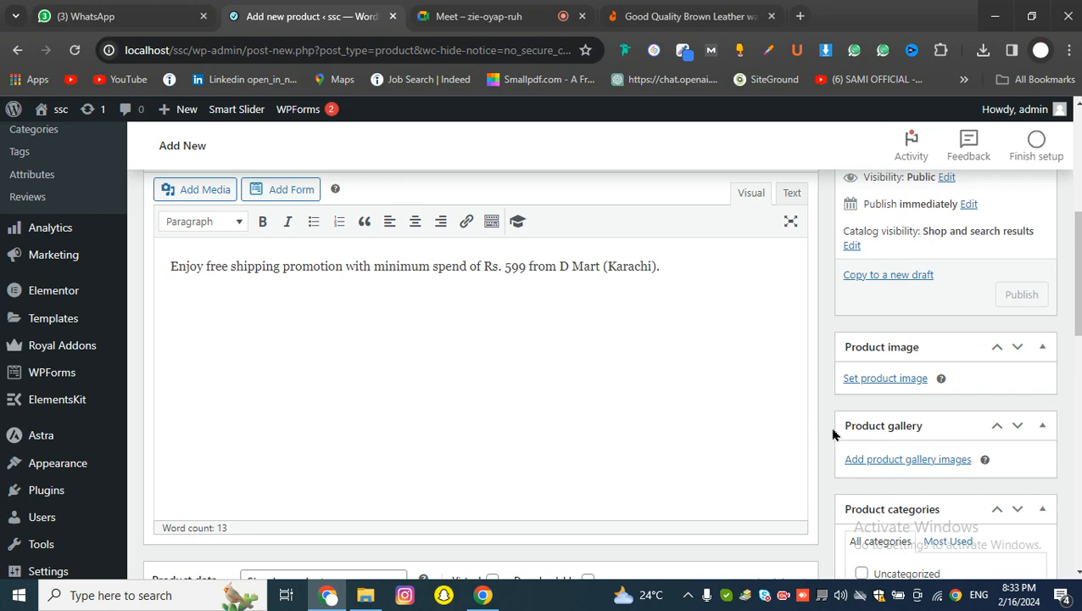
pyautogui.scroll(5, 823, 441)
pyautogui.scroll(-3, 797, 450)
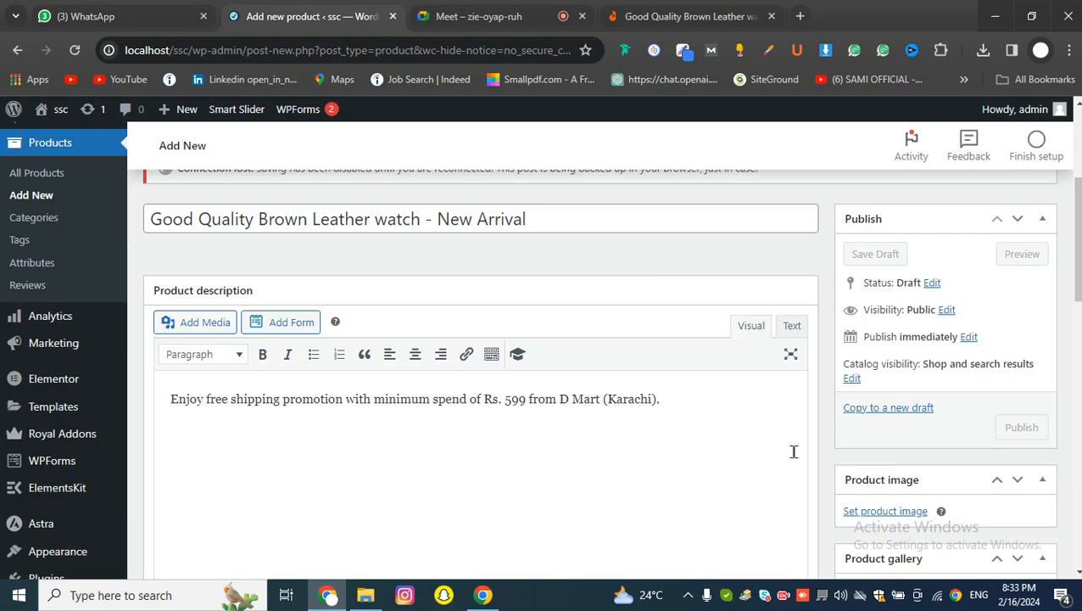
pyautogui.scroll(-2, 899, 413)
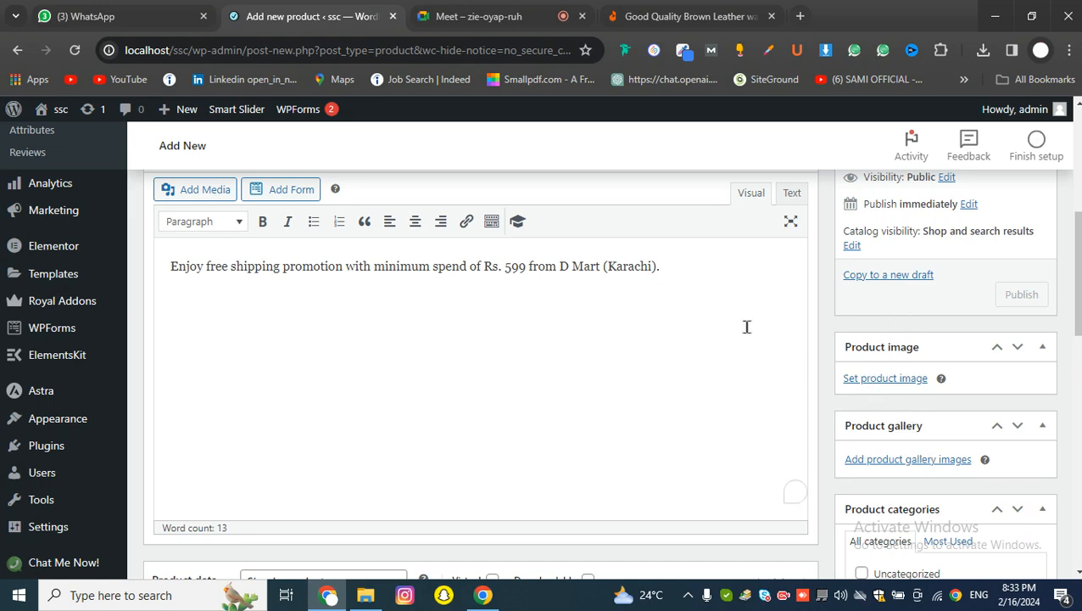
# Switch to the Google Meet call to check the in-call messages, and return to the WordPress product form.
pyautogui.click(502, 15)
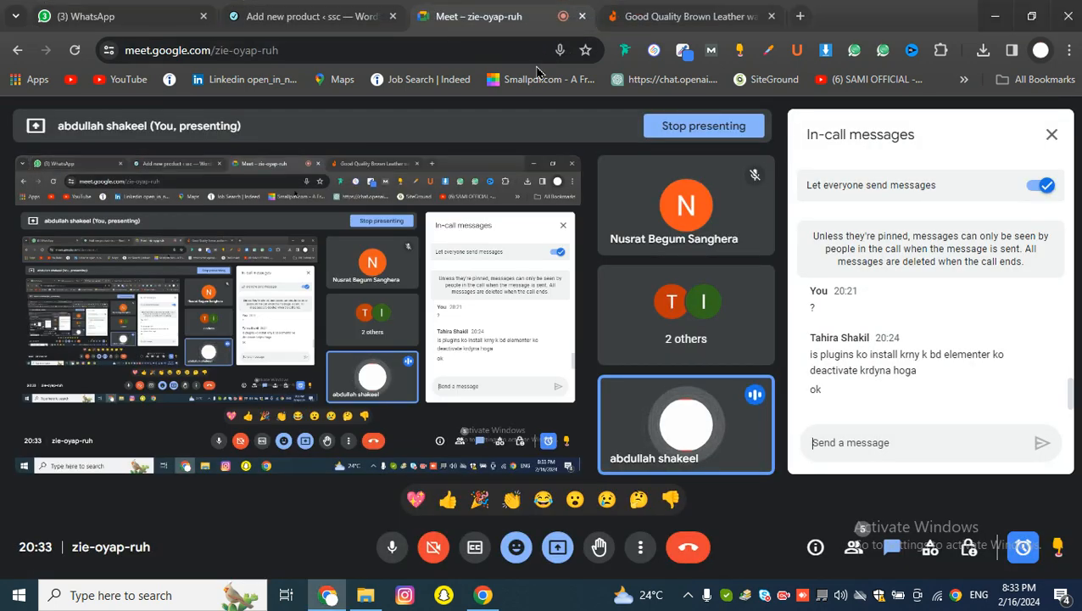
pyautogui.moveTo(668, 10)
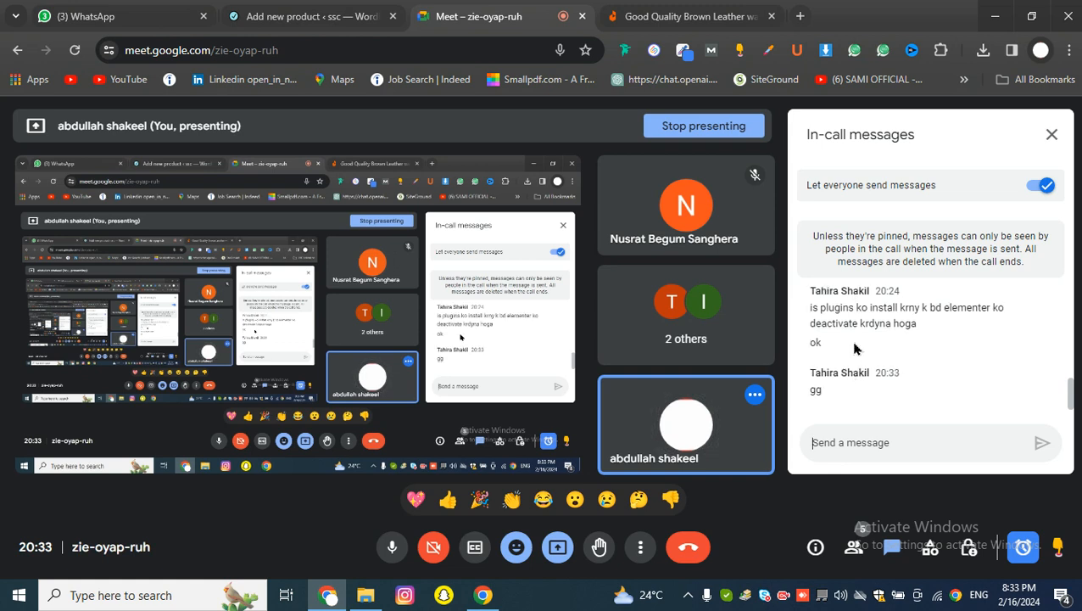
pyautogui.click(308, 17)
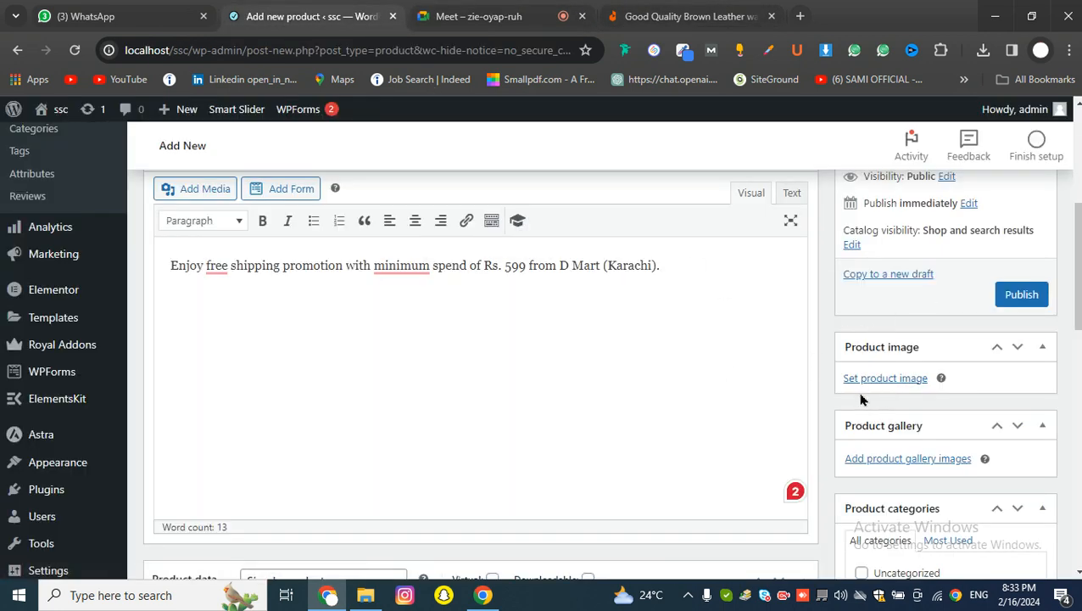
# Try to upload the watch picture ending in "750x750.jpg_ (1).webp" from Downloads as the product image.
pyautogui.click(872, 382)
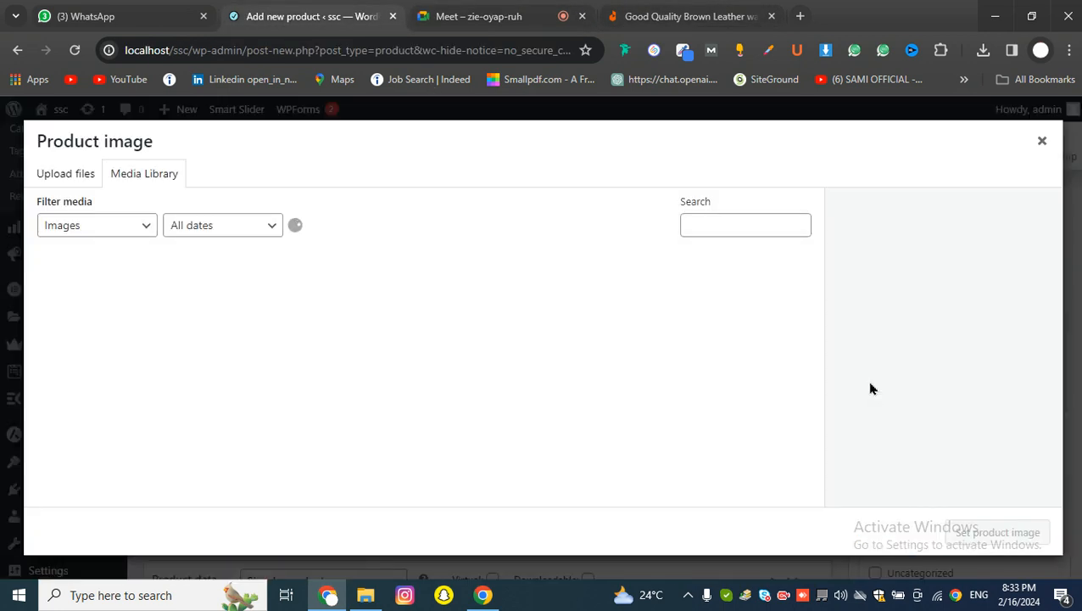
pyautogui.click(82, 172)
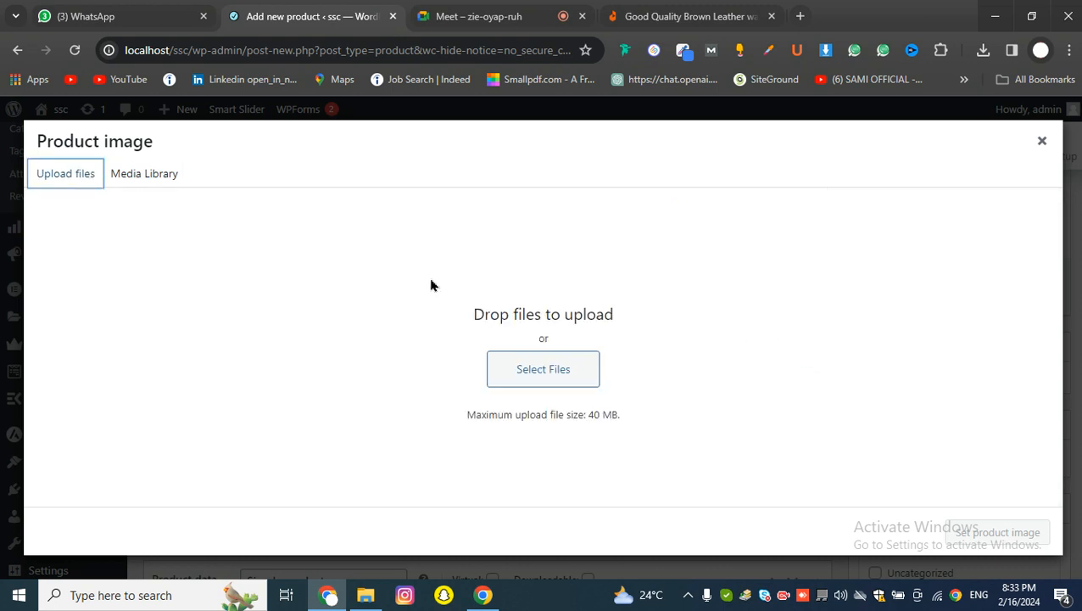
pyautogui.click(553, 377)
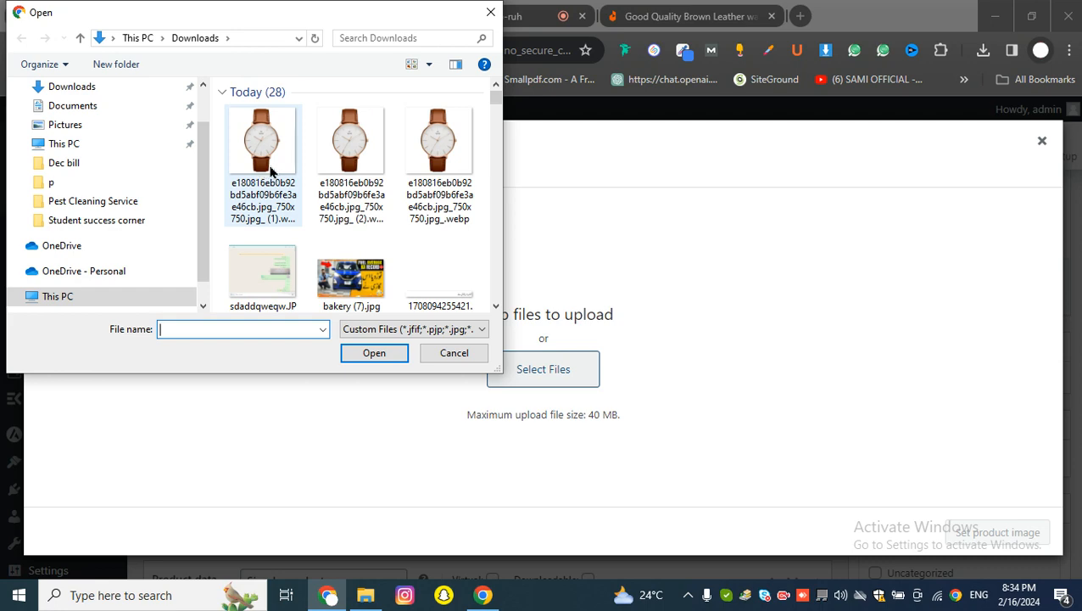
pyautogui.doubleClick(272, 171)
pyautogui.scroll(-1, 620, 409)
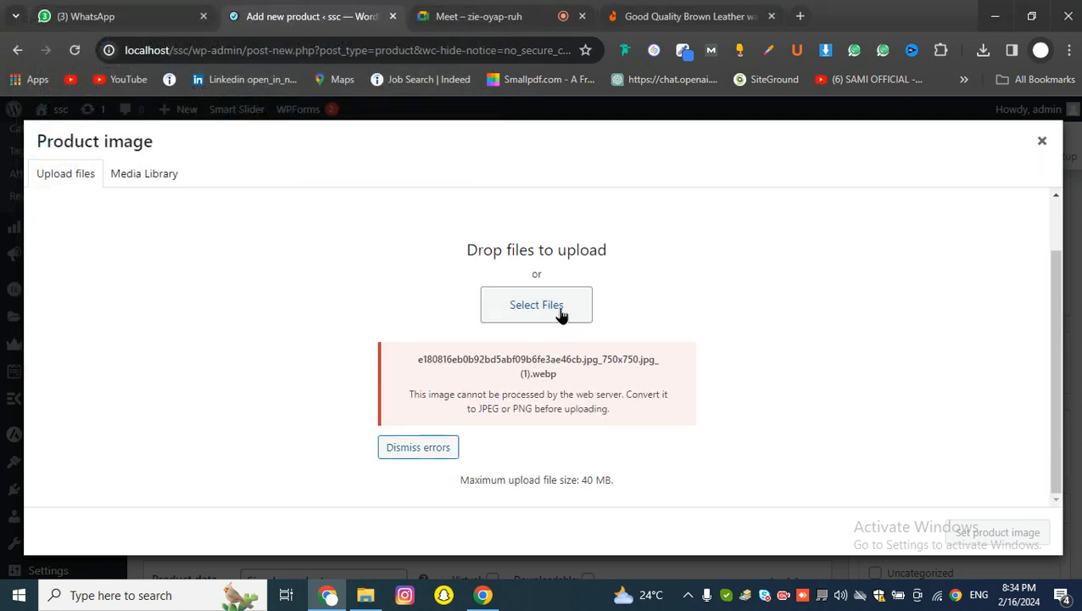
# Try to upload the watch picture ending in "750x750.jpg_ (2).webp" as the product image, and close the image dialog.
pyautogui.click(560, 312)
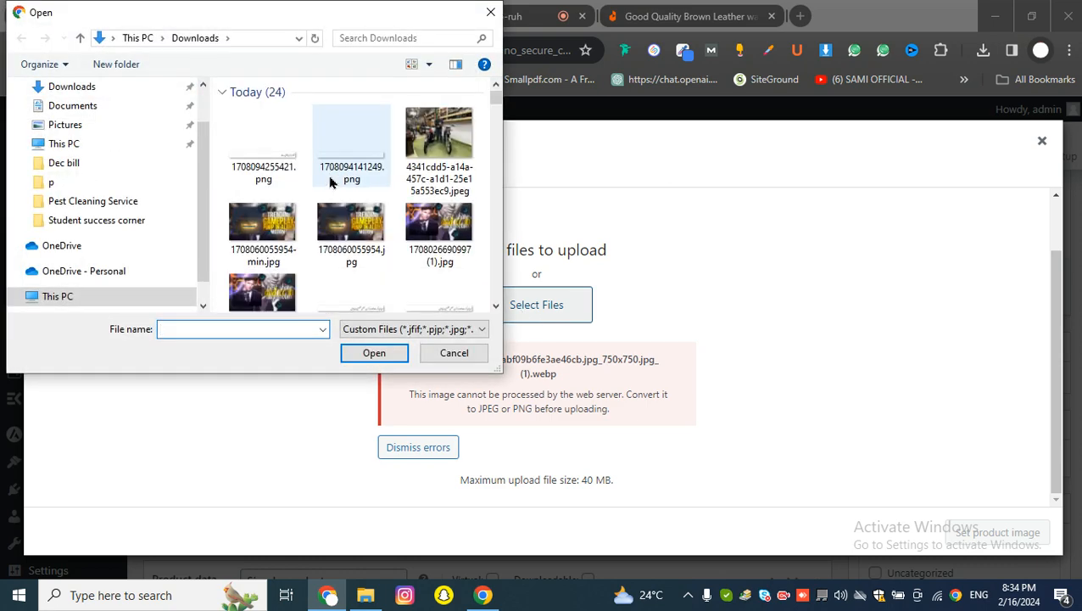
pyautogui.doubleClick(340, 176)
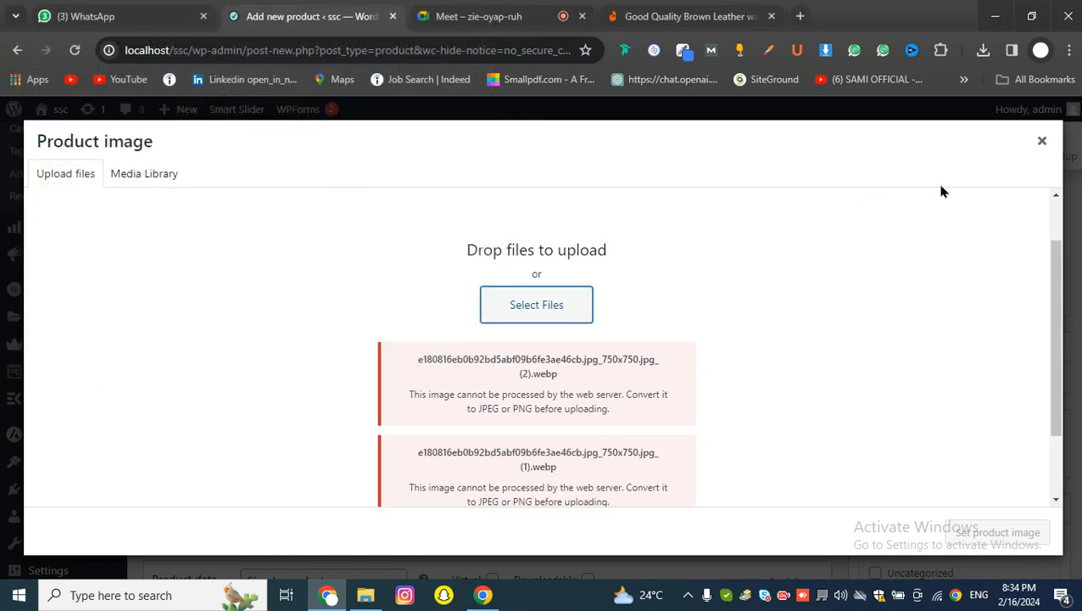
pyautogui.scroll(-1, 941, 191)
pyautogui.click(1042, 140)
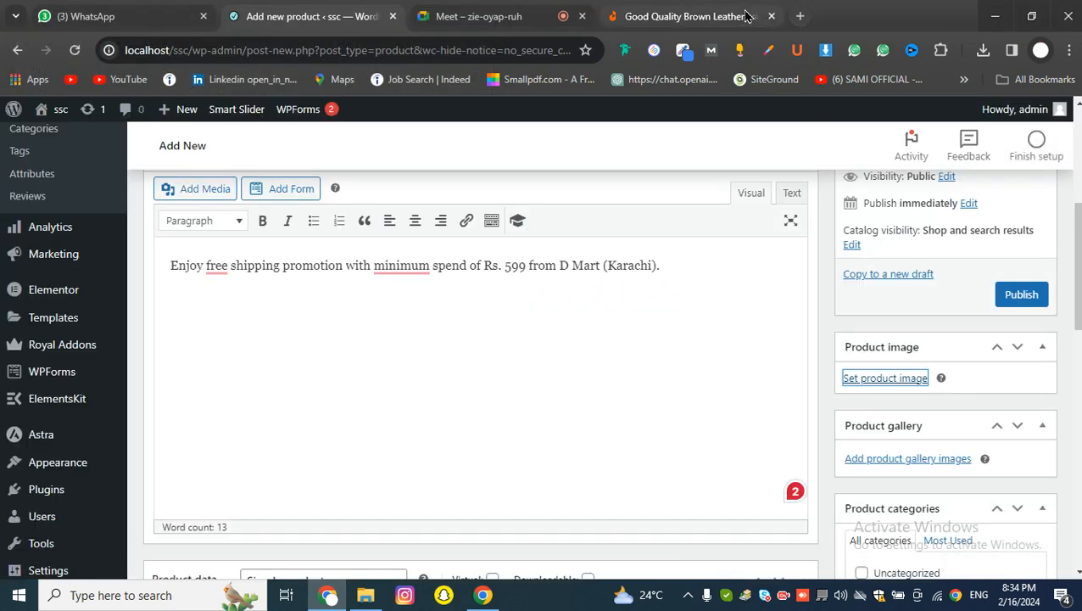
# Search Google for "webp to jpg" in a new browser tab.
pyautogui.click(801, 16)
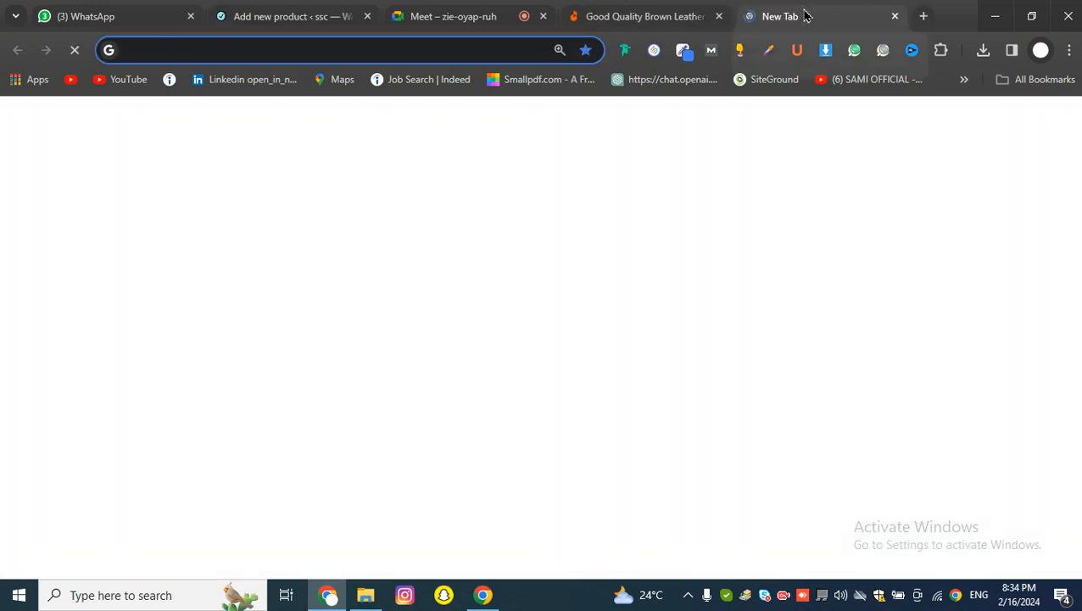
pyautogui.write('web')
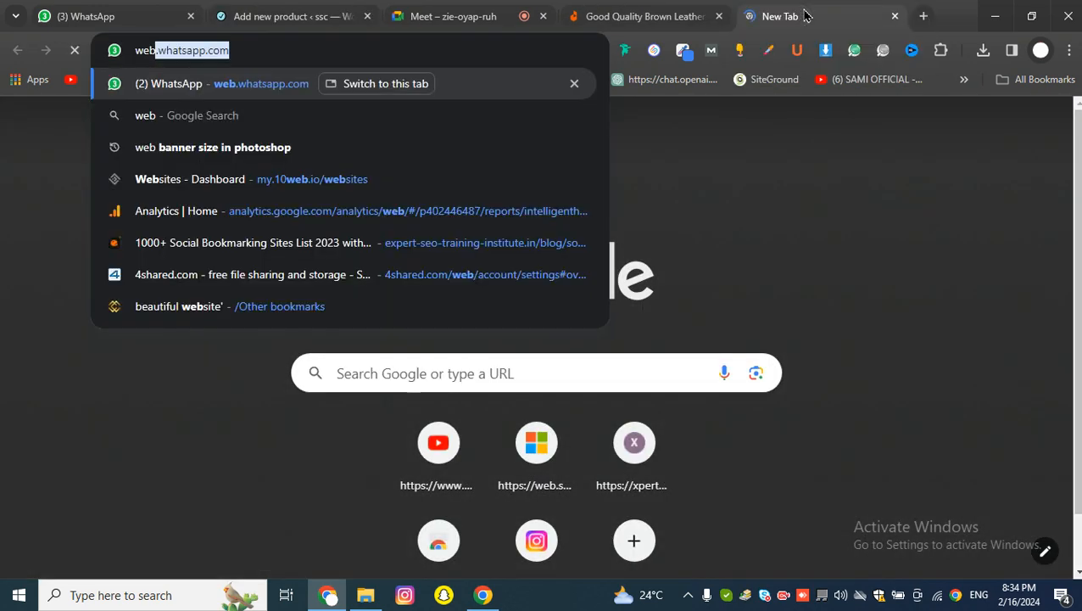
pyautogui.write(' to')
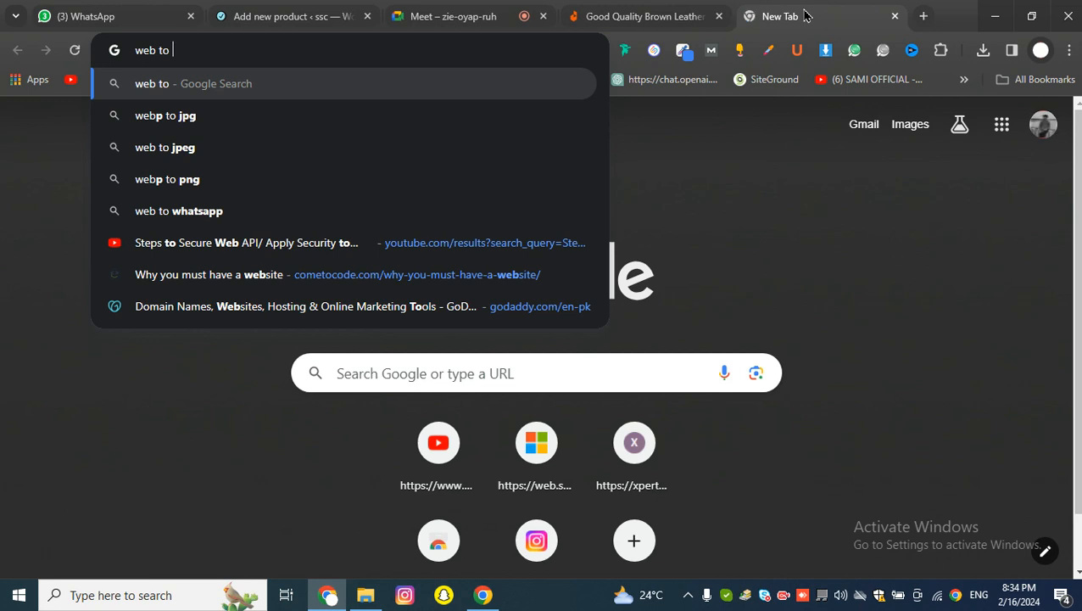
pyautogui.press('Down')
pyautogui.press('Return')
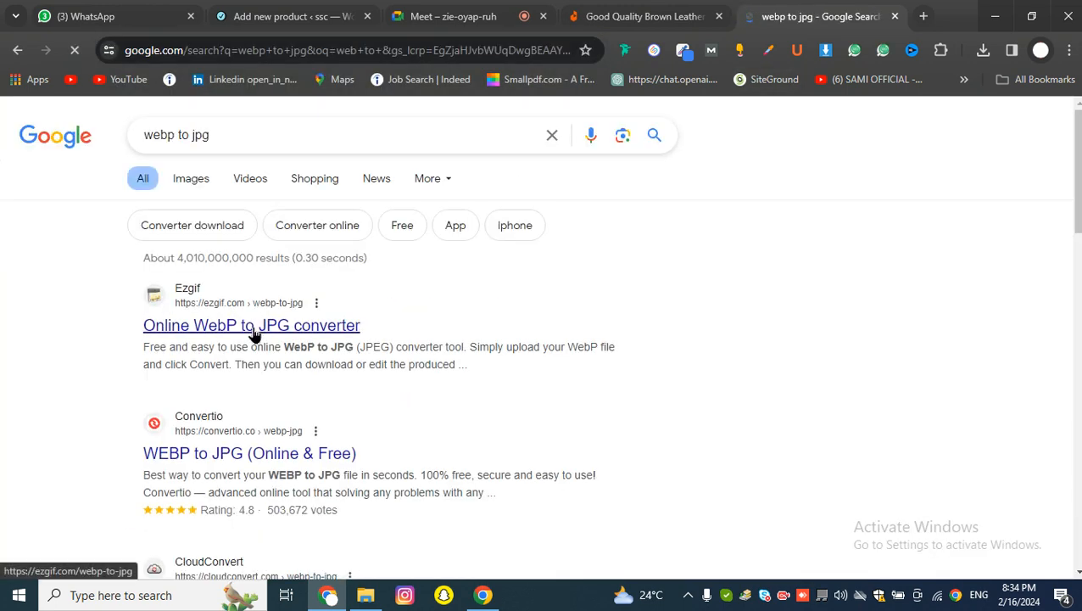
# Open Ezgif's Online WebP to JPG converter from the search results in a separate tab.
pyautogui.rightClick(248, 331)
pyautogui.click(307, 345)
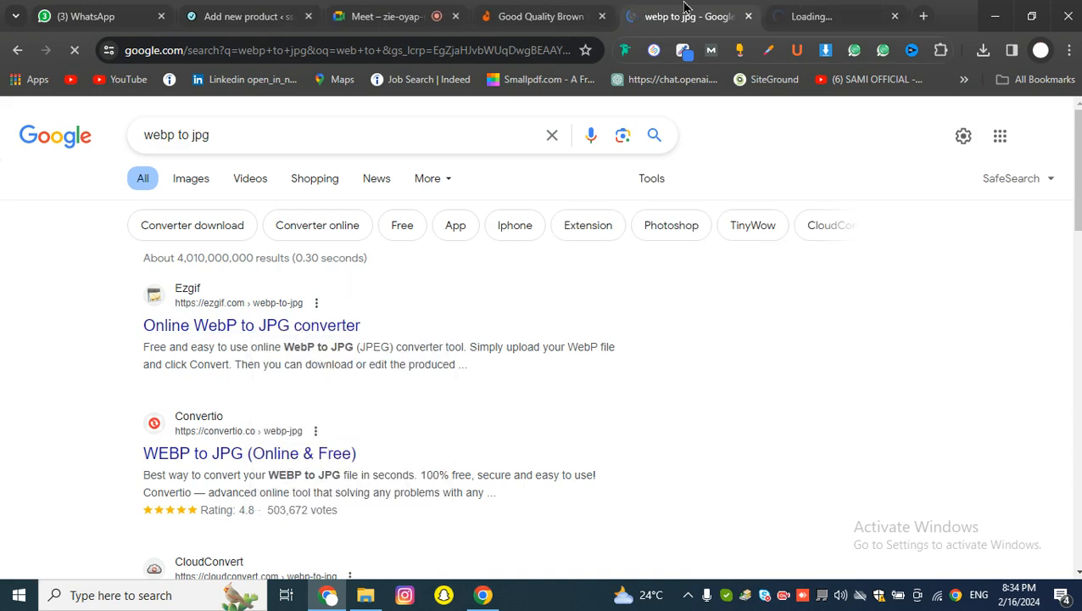
pyautogui.click(781, 7)
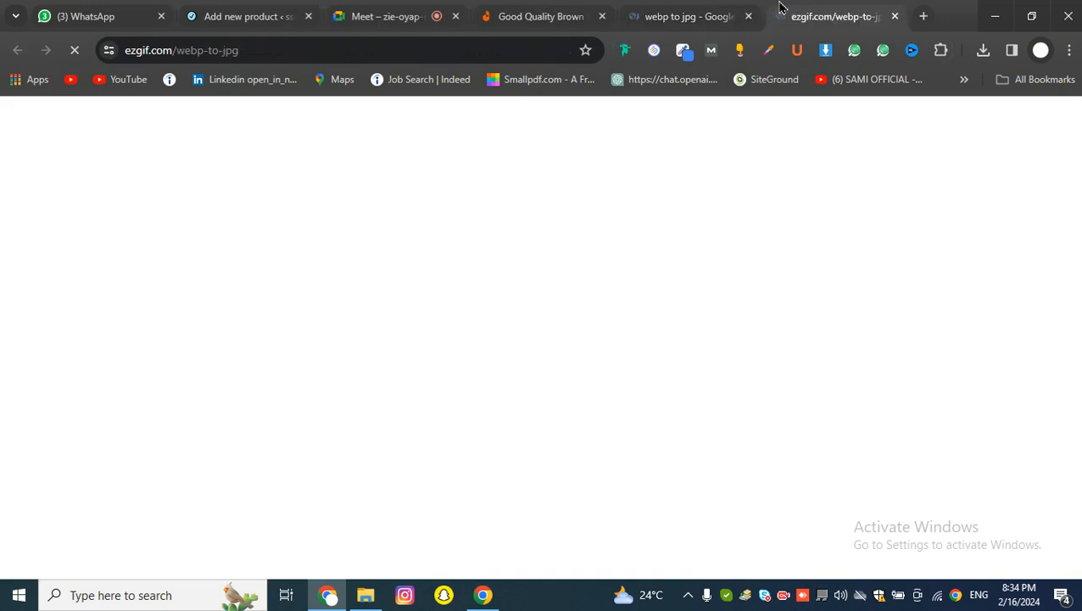
# Choose the watch picture ending in "750x750.jpg_ (1).webp" from Downloads and upload it to the WebP to JPG converter.
pyautogui.scroll(-2, 440, 332)
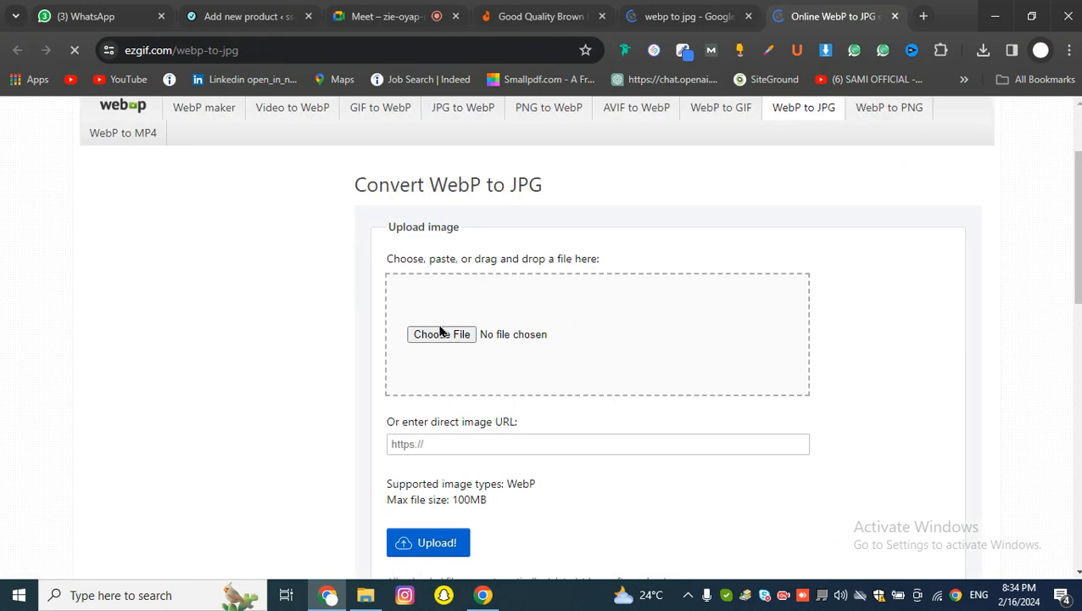
pyautogui.click(442, 340)
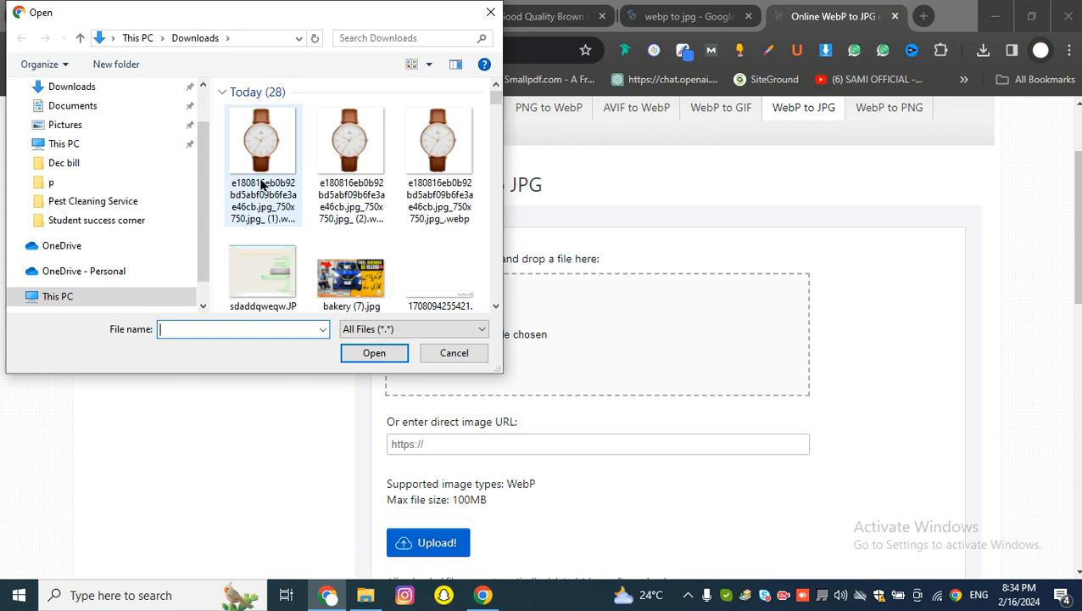
pyautogui.doubleClick(263, 185)
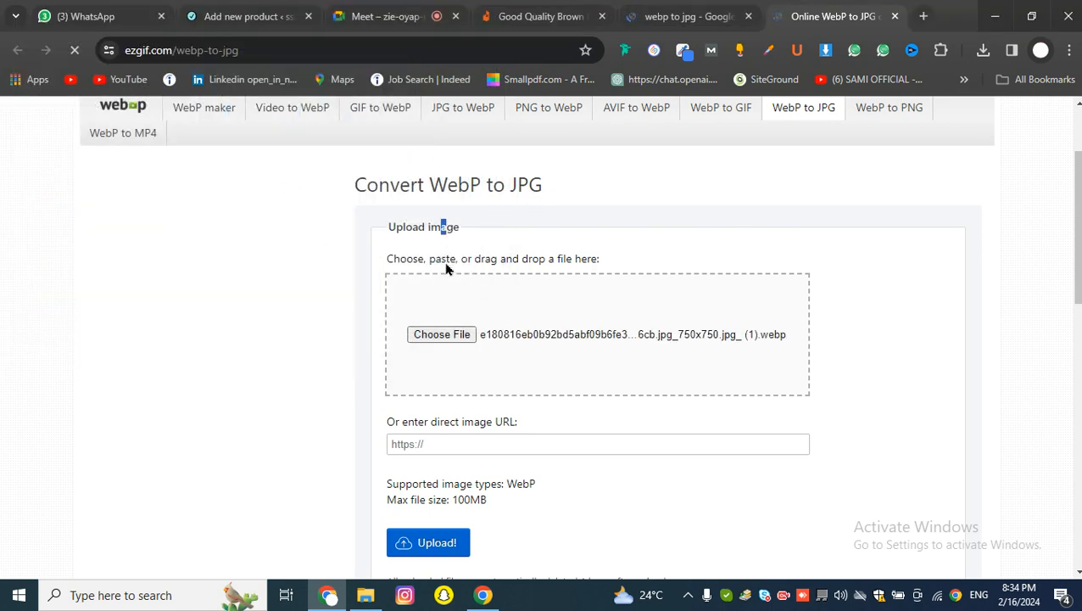
pyautogui.scroll(-5, 433, 275)
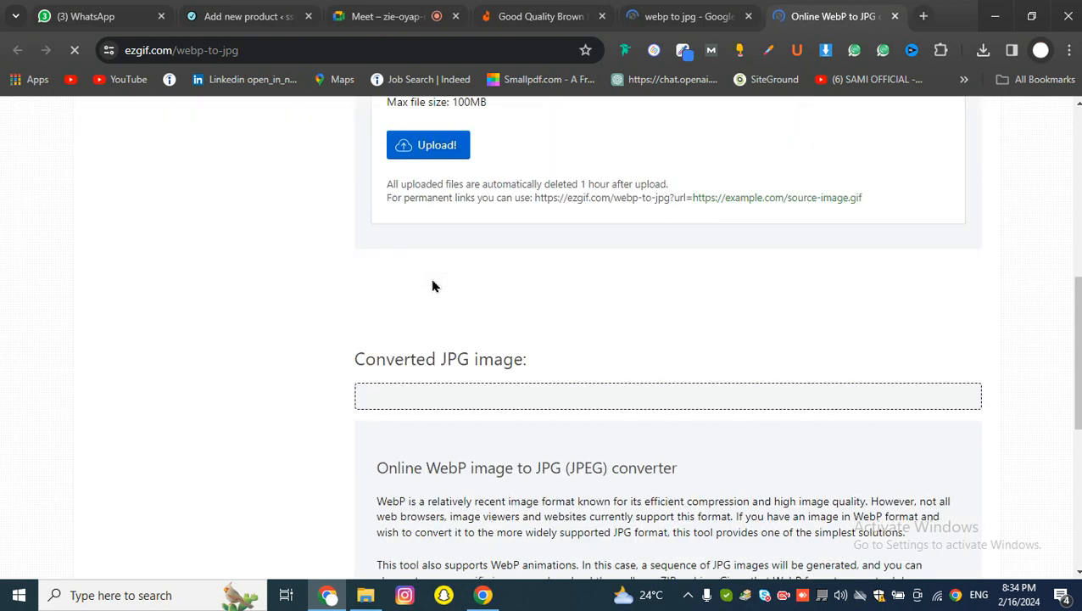
pyautogui.scroll(3, 433, 285)
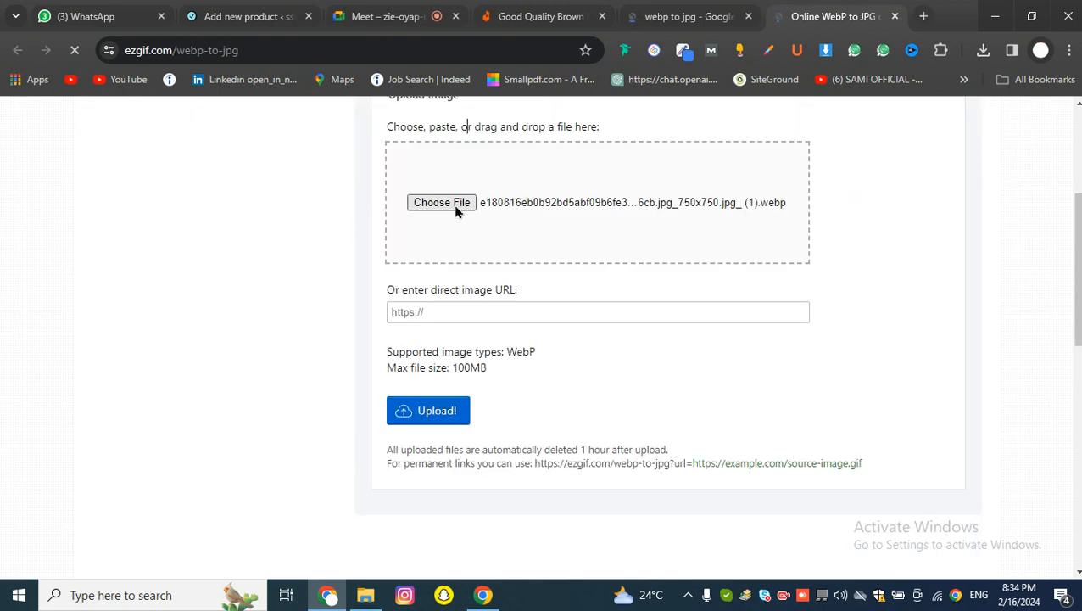
pyautogui.click(424, 421)
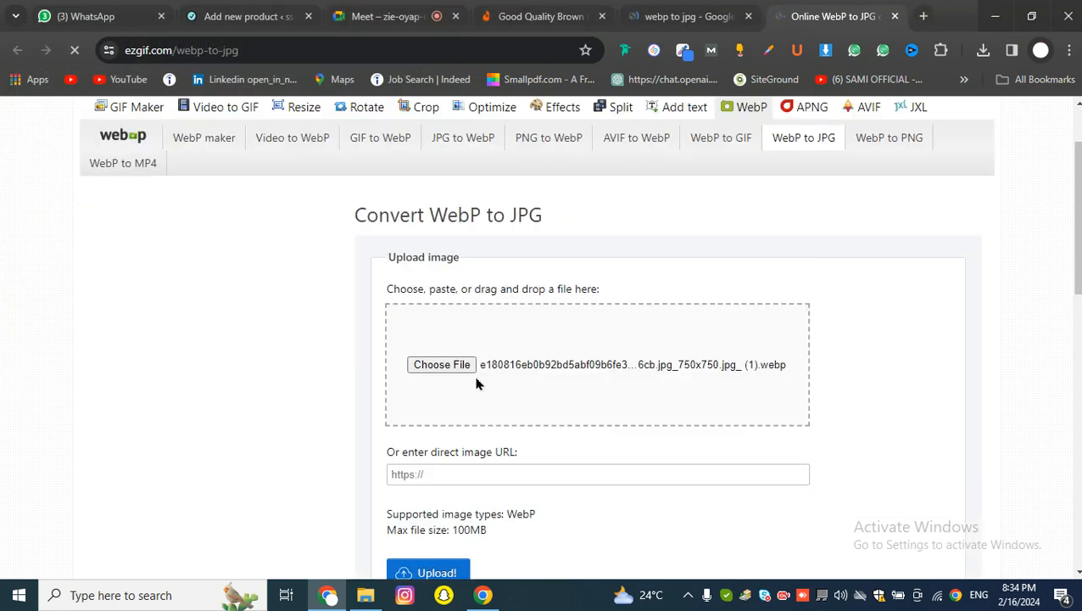
pyautogui.scroll(-6, 476, 384)
pyautogui.scroll(3, 475, 382)
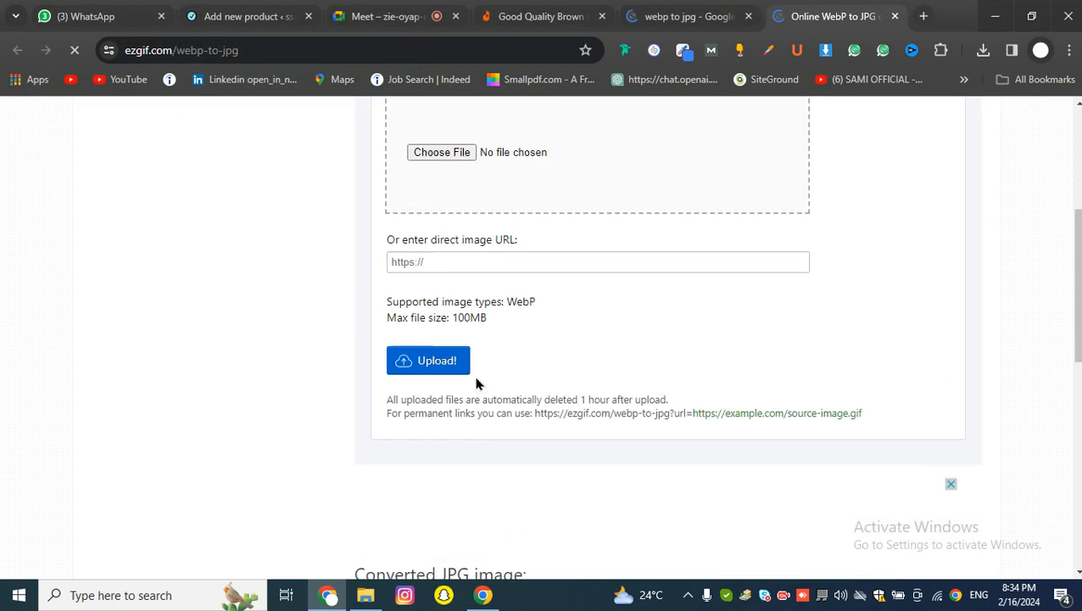
pyautogui.scroll(-1, 478, 385)
pyautogui.scroll(-7, 478, 386)
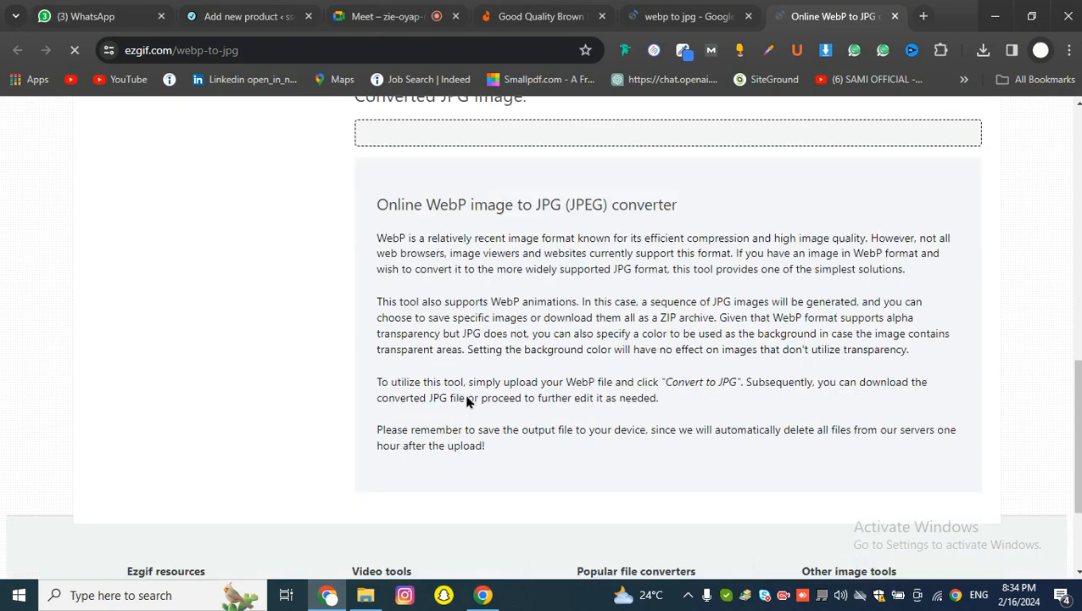
# Try choosing the watch picture ending in "750x750.jpg_ (1).webp" from Downloads again in Ezgif's WebP to JPG converter.
pyautogui.scroll(8, 466, 402)
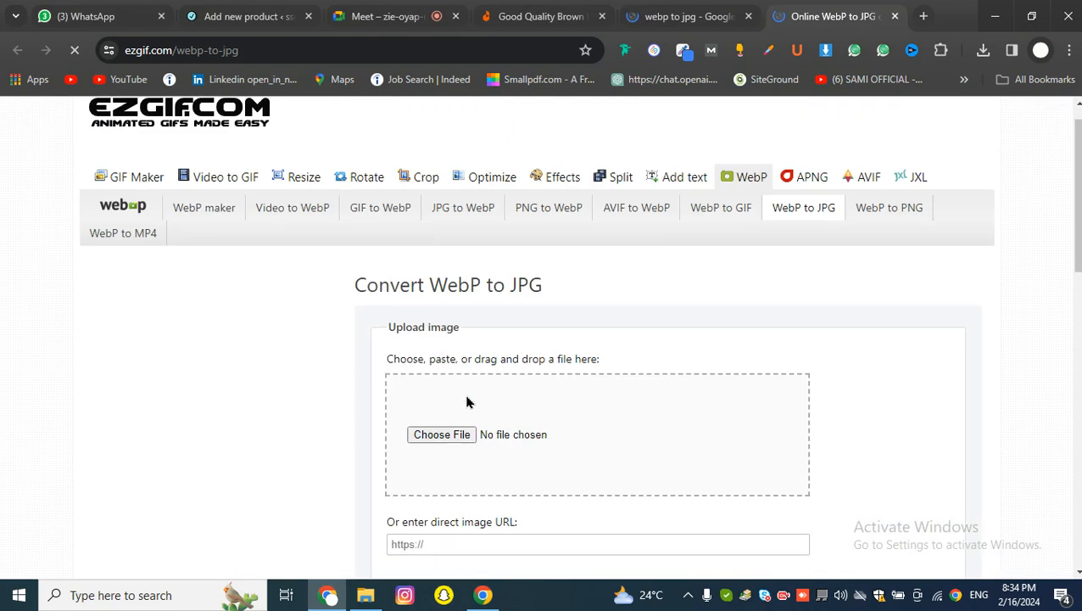
pyautogui.scroll(-3, 454, 394)
pyautogui.scroll(-5, 442, 388)
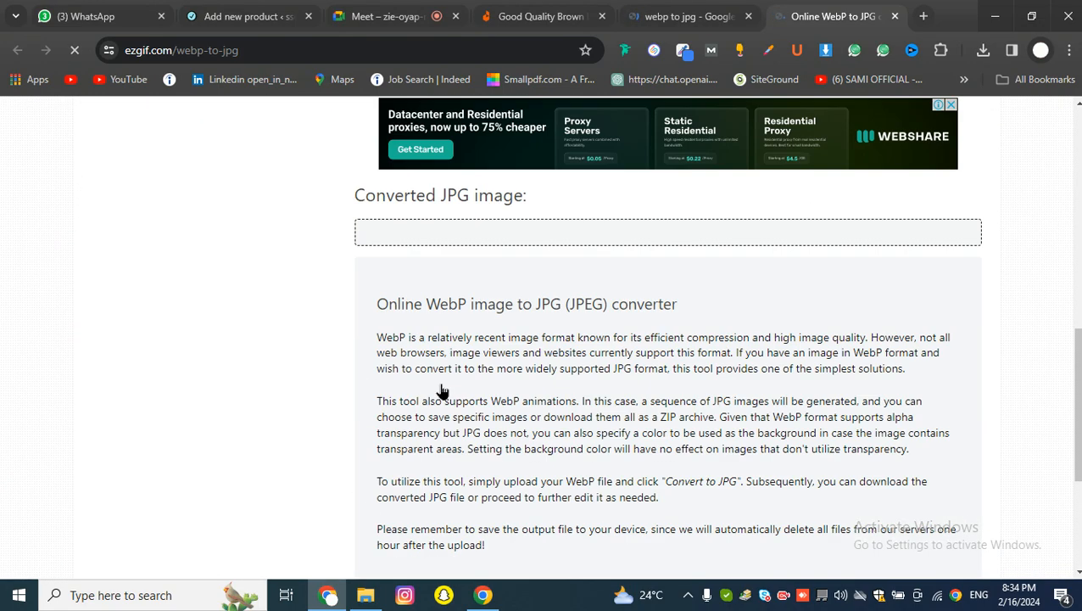
pyautogui.scroll(7, 441, 390)
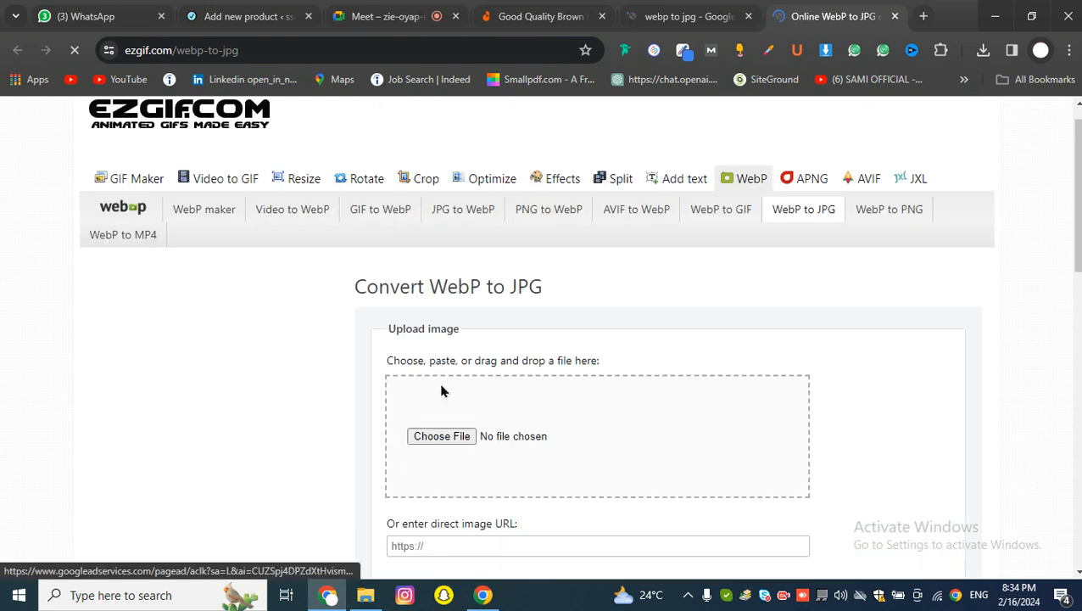
pyautogui.scroll(-2, 442, 386)
pyautogui.scroll(-1, 458, 299)
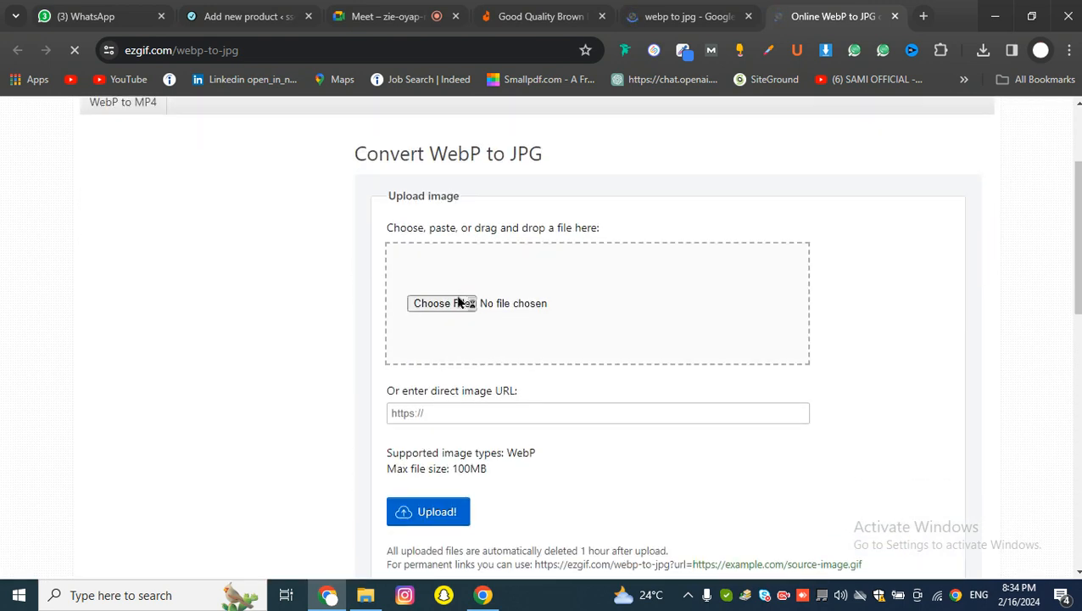
pyautogui.click(459, 303)
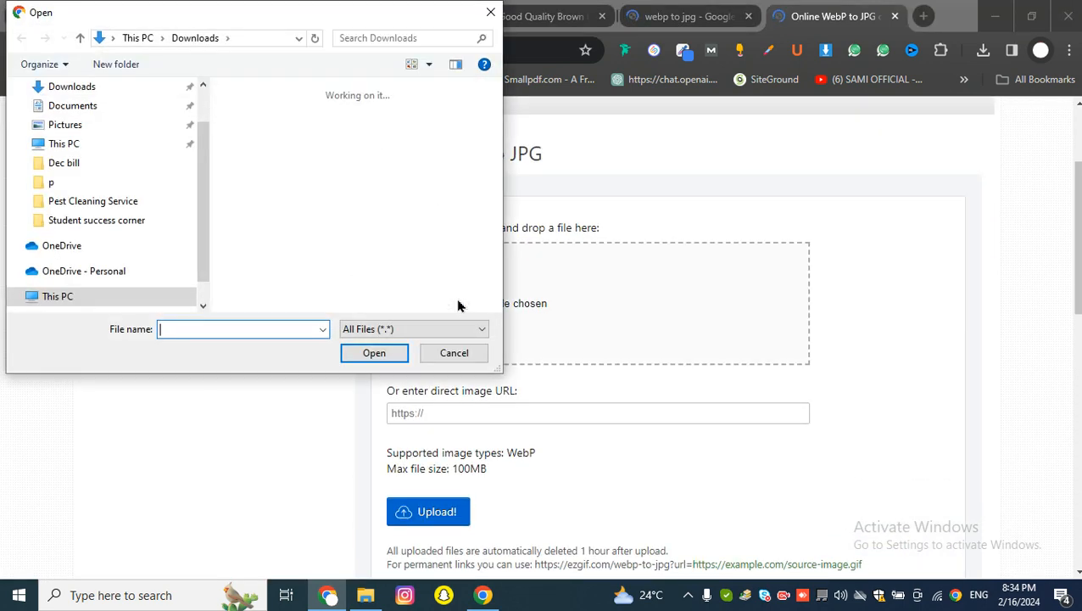
pyautogui.doubleClick(268, 161)
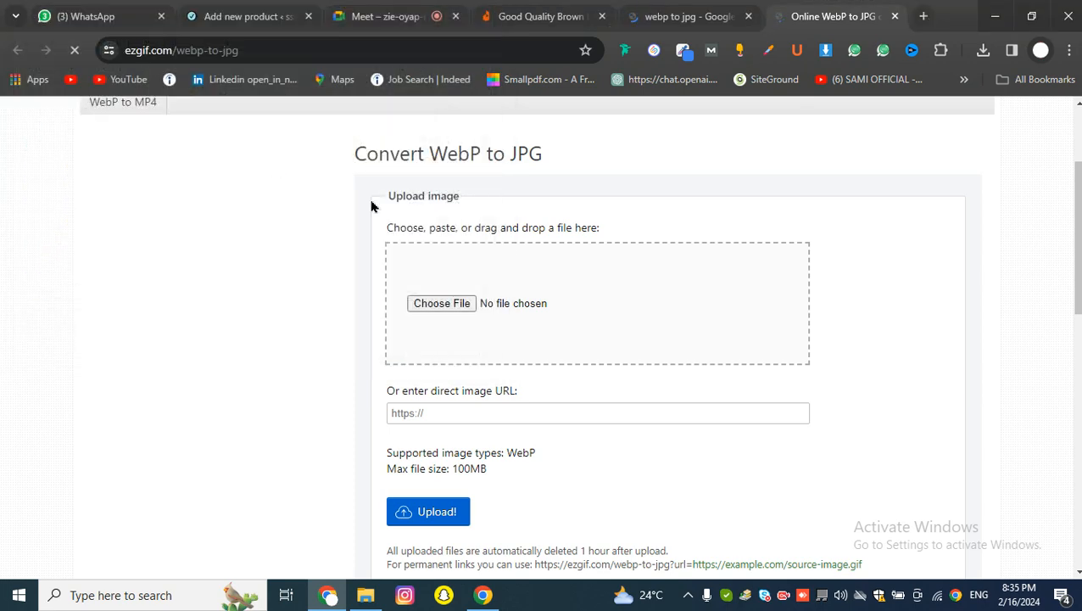
pyautogui.scroll(-7, 521, 324)
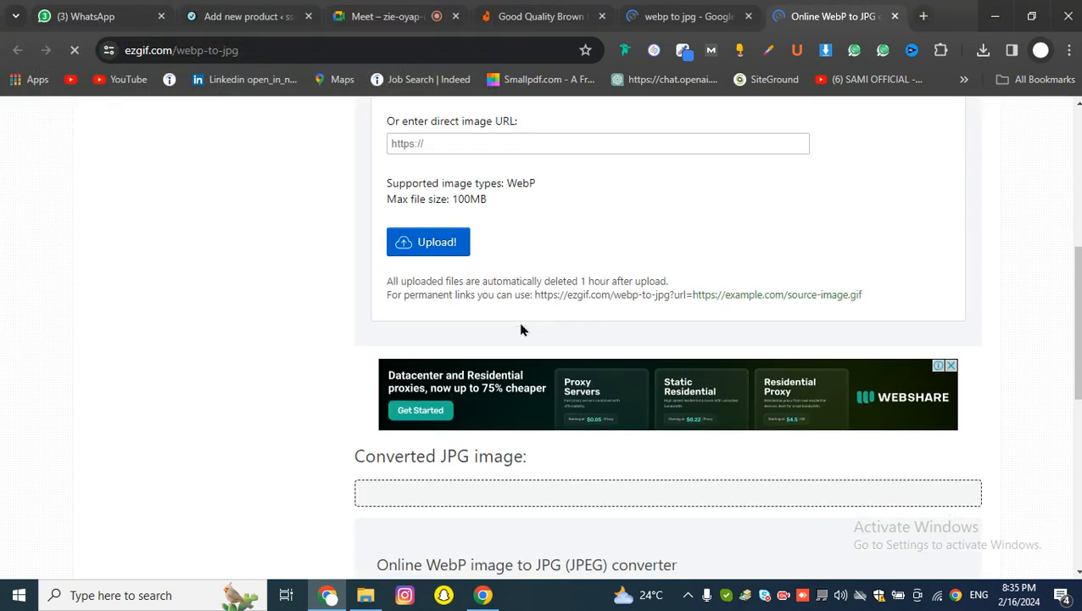
pyautogui.scroll(-2, 521, 329)
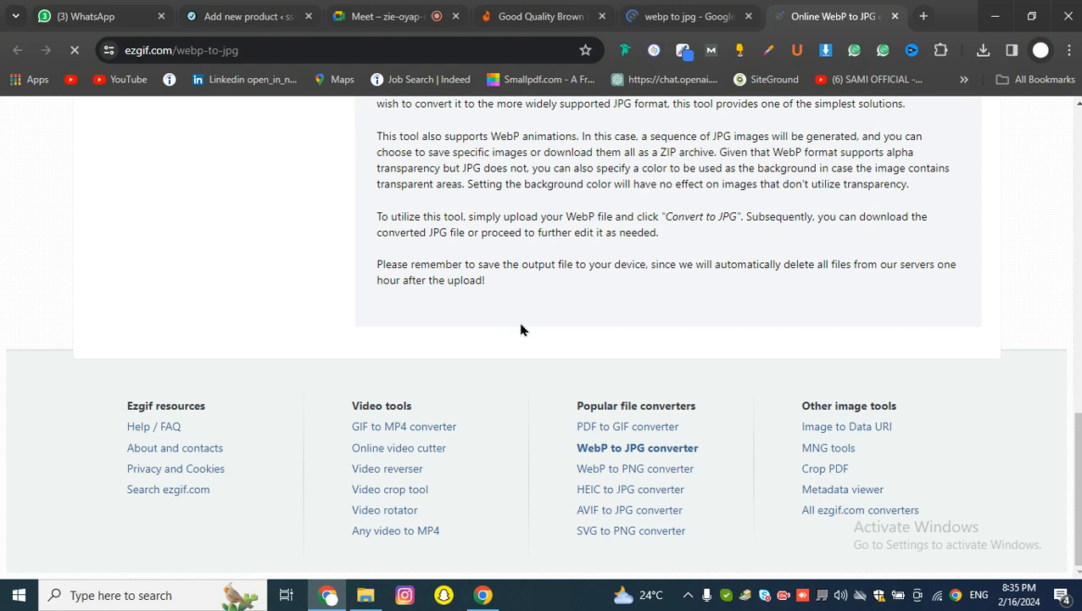
pyautogui.scroll(10, 521, 330)
pyautogui.scroll(-1, 520, 329)
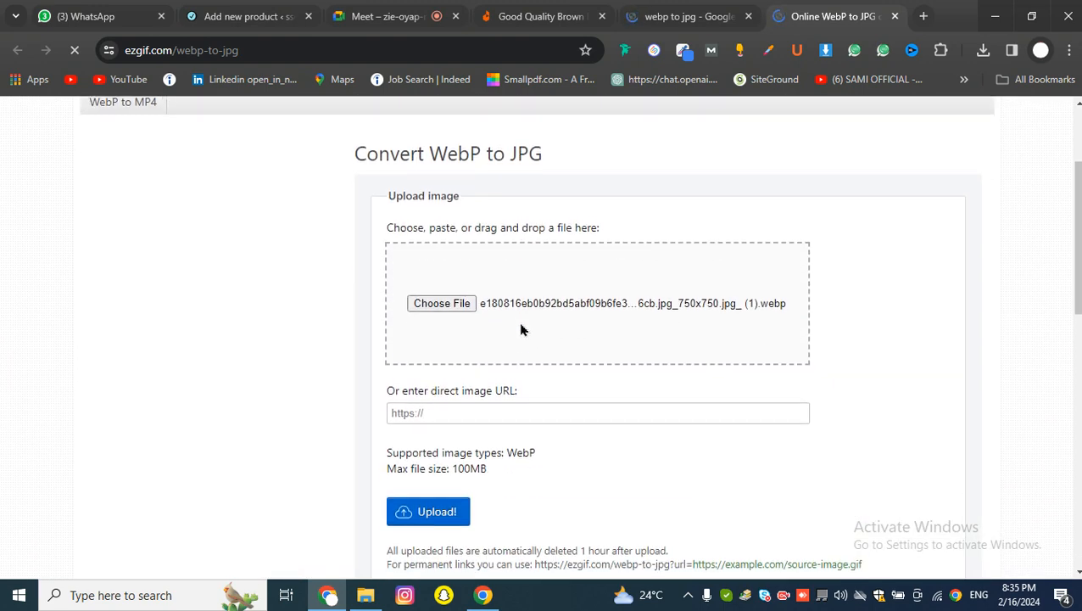
# Open the Convertio and CloudConvert WEBP to JPG converters from the Google search results in separate tabs.
pyautogui.click(689, 16)
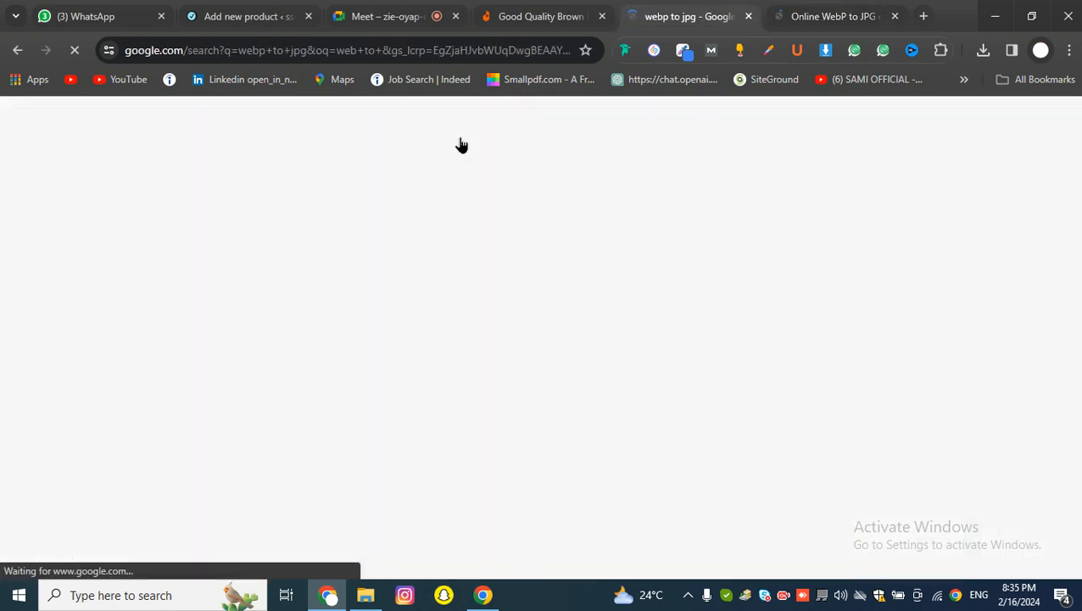
pyautogui.scroll(-3, 296, 266)
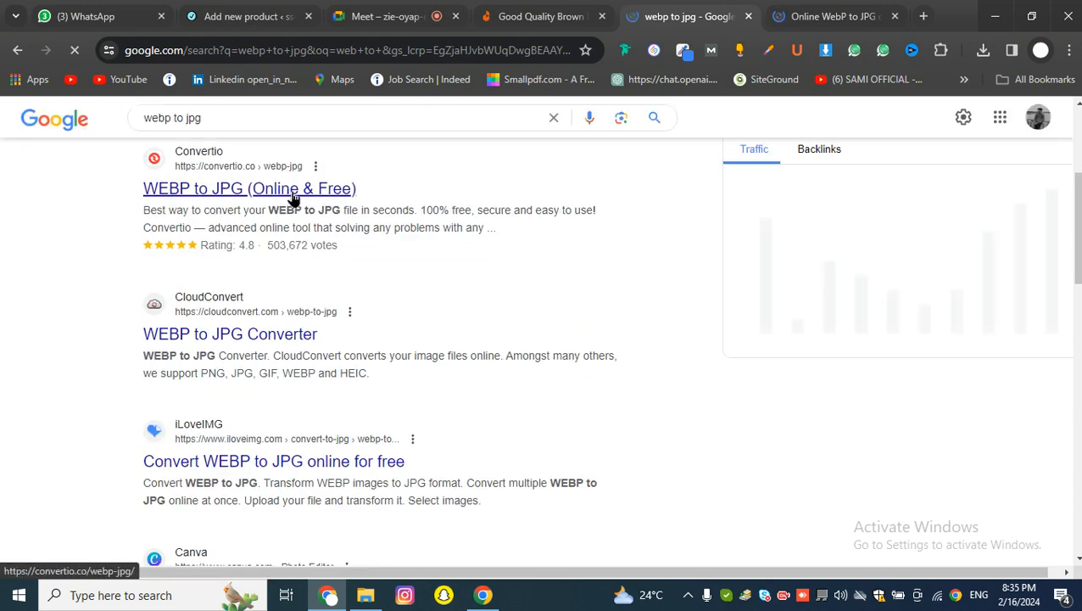
pyautogui.middleClick(255, 331)
pyautogui.middleClick(255, 331)
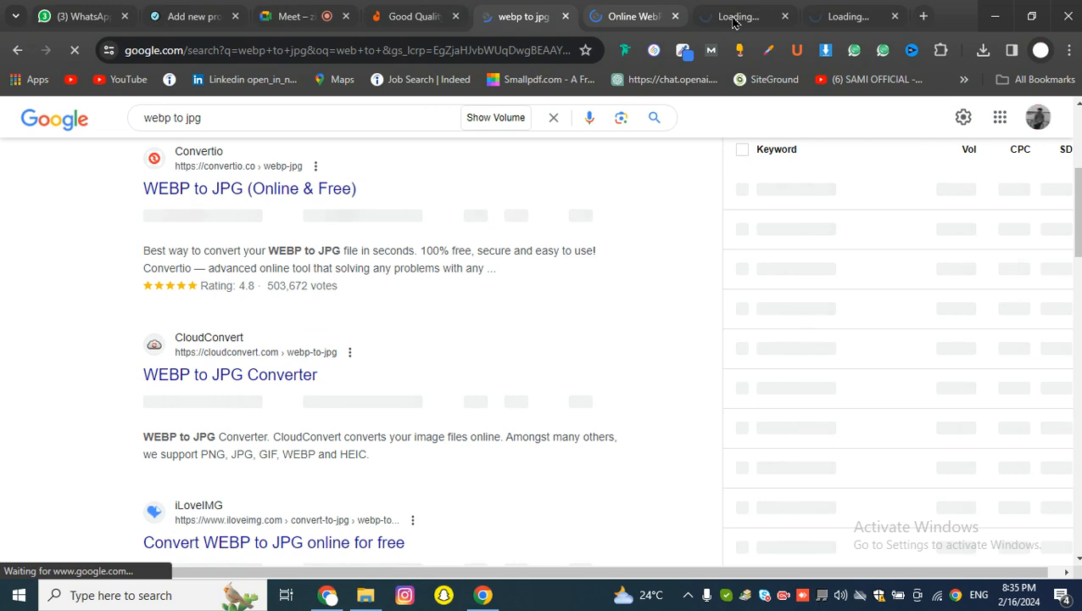
pyautogui.click(735, 22)
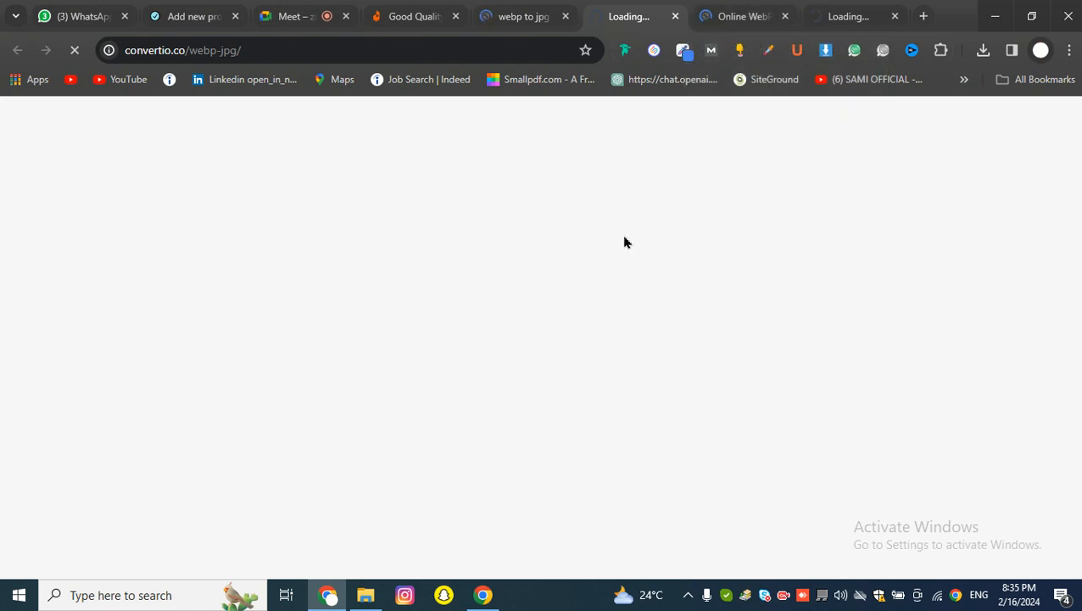
pyautogui.click(846, 16)
pyautogui.click(723, 22)
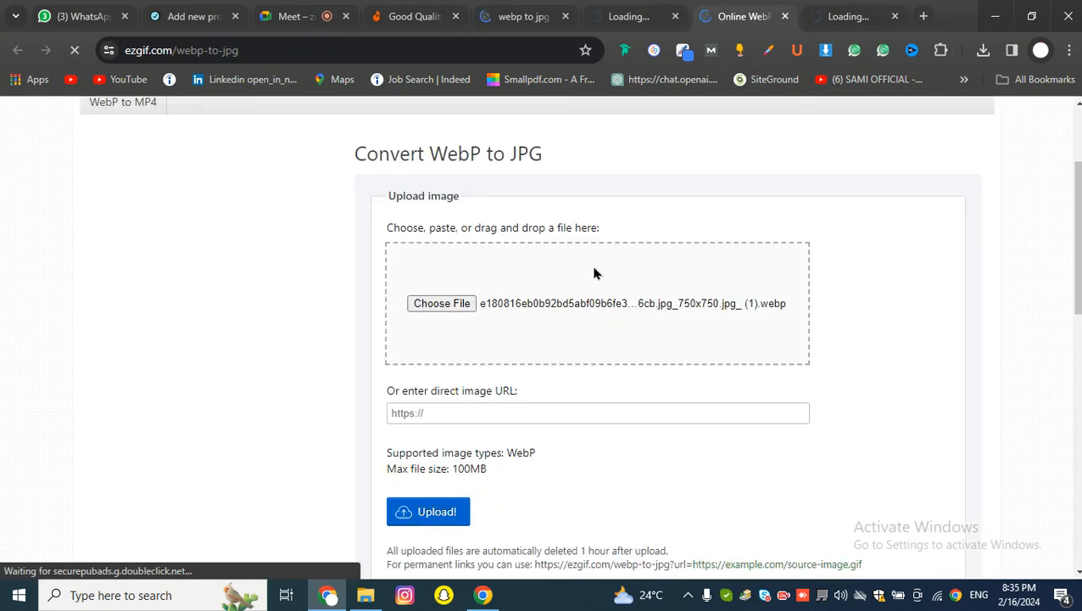
pyautogui.scroll(-5, 604, 345)
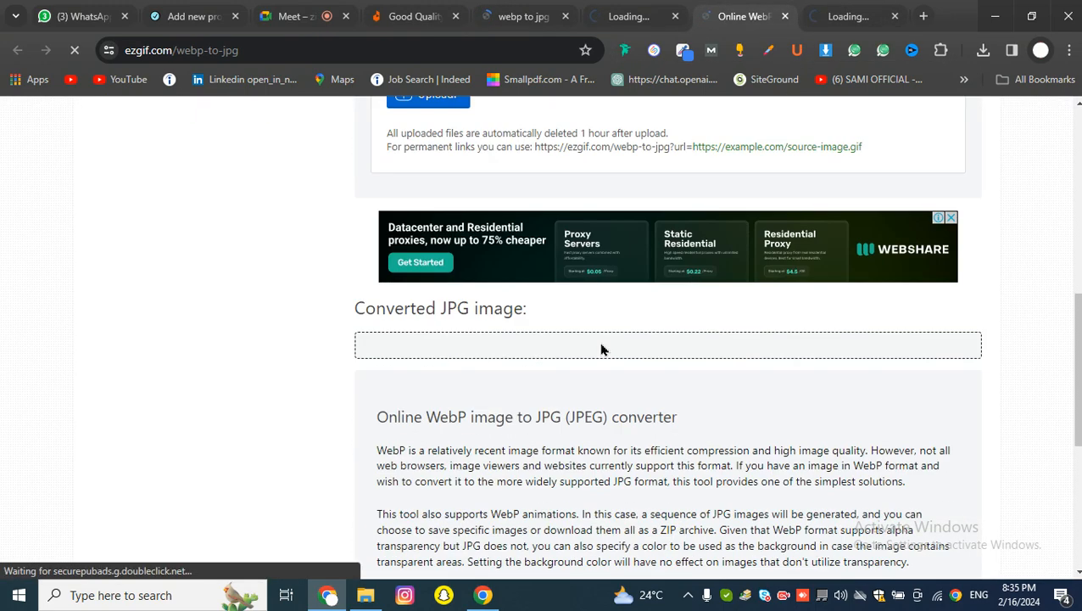
pyautogui.scroll(-1, 602, 349)
pyautogui.scroll(4, 602, 350)
# Add the watch picture ending in "750x750.jpg_ (1).webp" from Downloads to CloudConvert's WEBP to JPG converter.
pyautogui.click(848, 17)
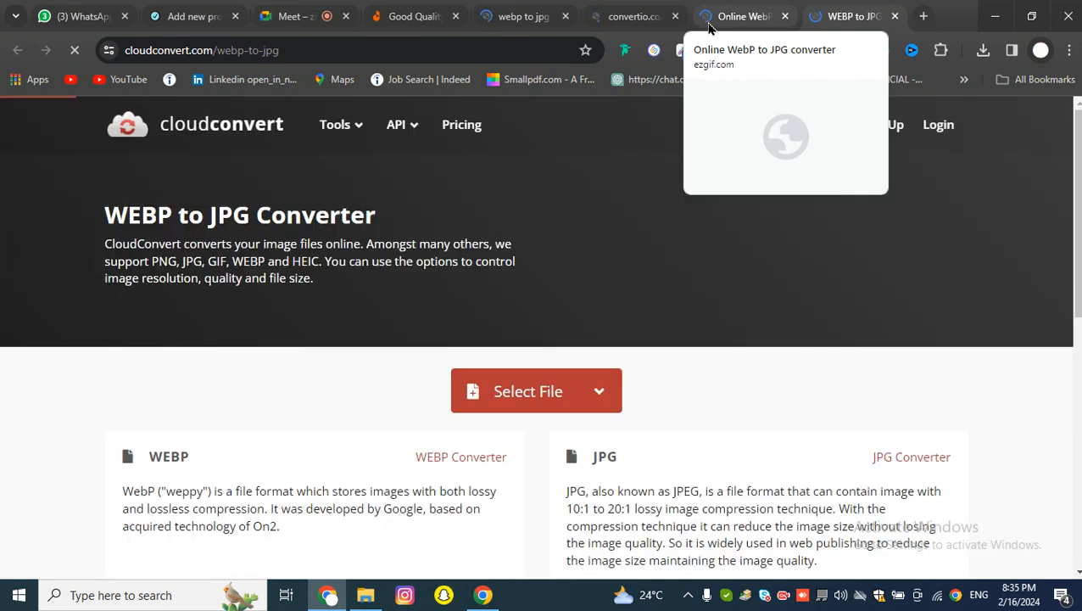
pyautogui.click(531, 401)
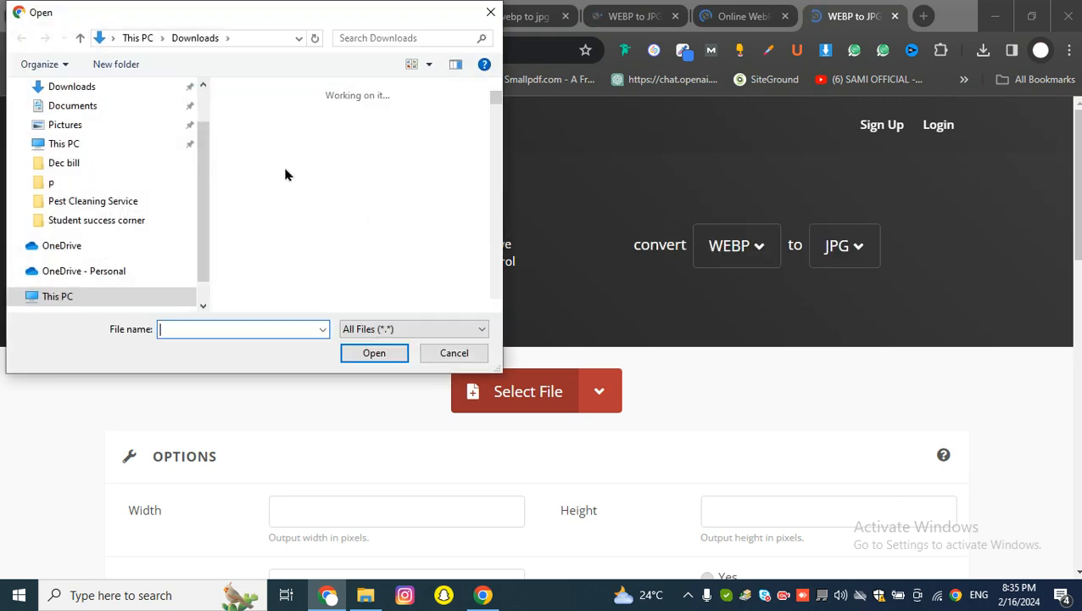
pyautogui.doubleClick(285, 170)
pyautogui.scroll(-2, 579, 345)
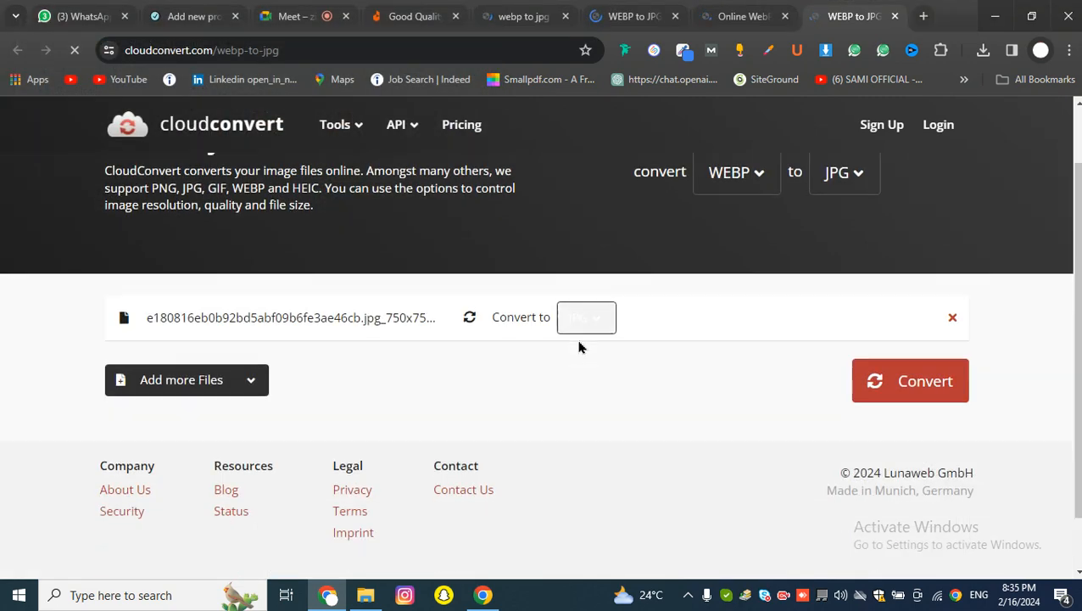
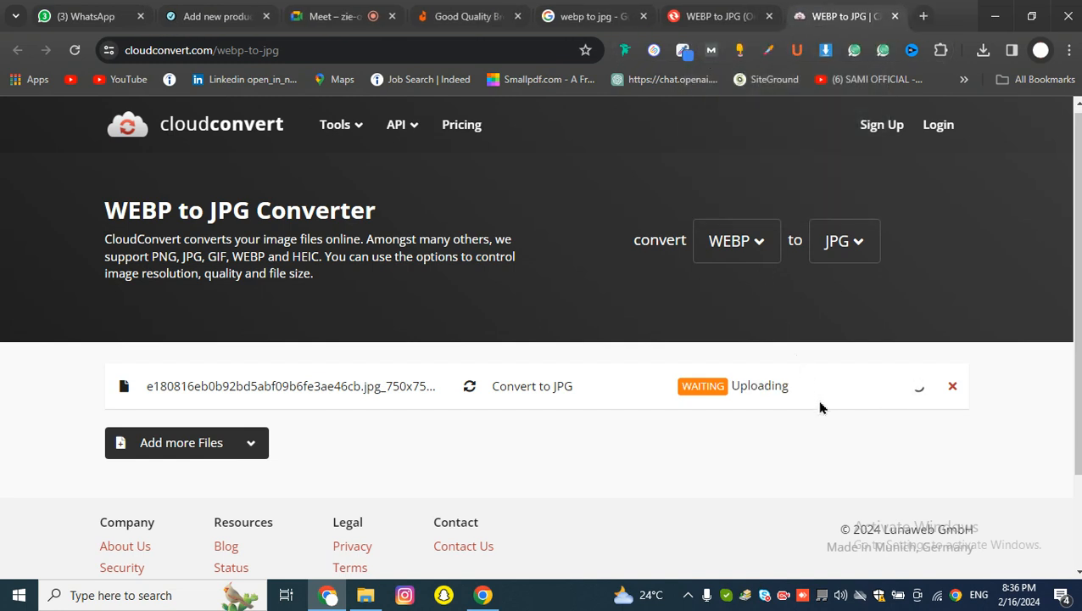
# Choose the same "(1).webp" watch picture from Downloads in Convertio's WEBP to JPG converter as well.
pyautogui.click(692, 15)
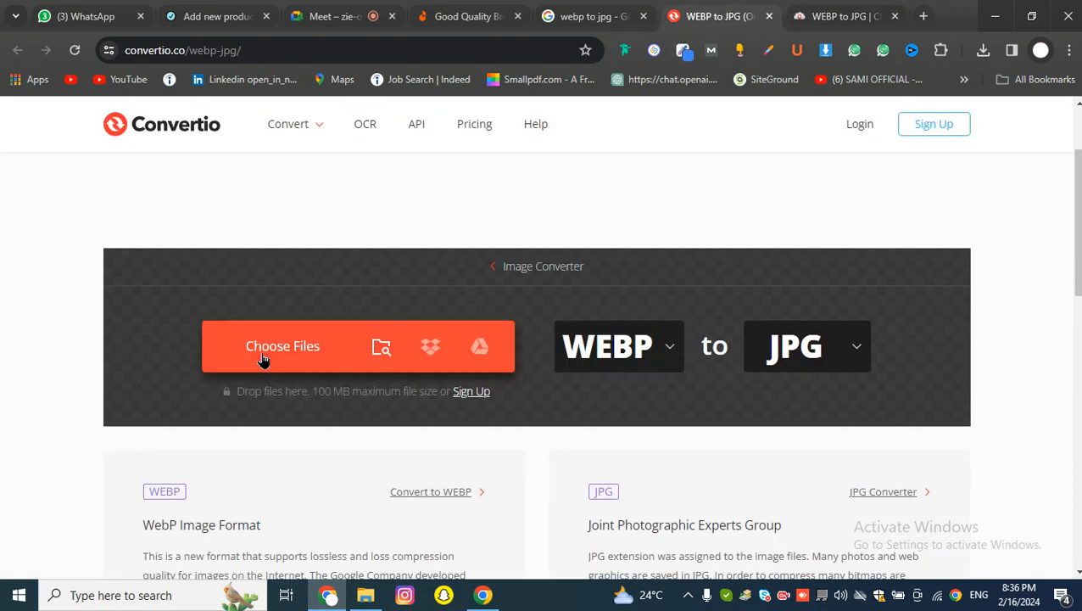
pyautogui.click(283, 352)
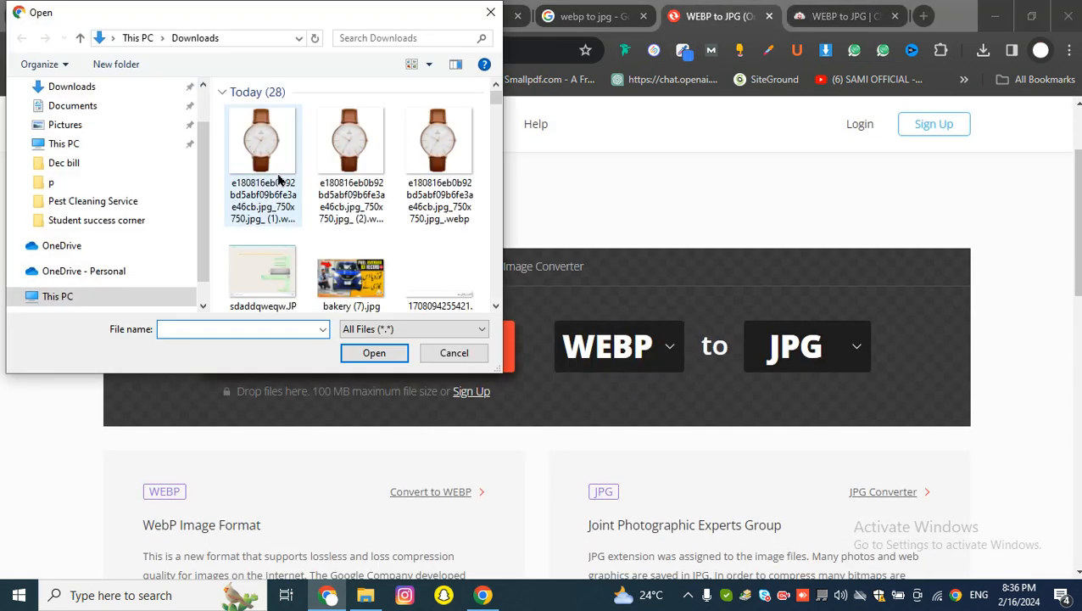
pyautogui.doubleClick(274, 175)
# Download the converted watch JPG from CloudConvert into the Downloads folder and close its preview.
pyautogui.click(835, 16)
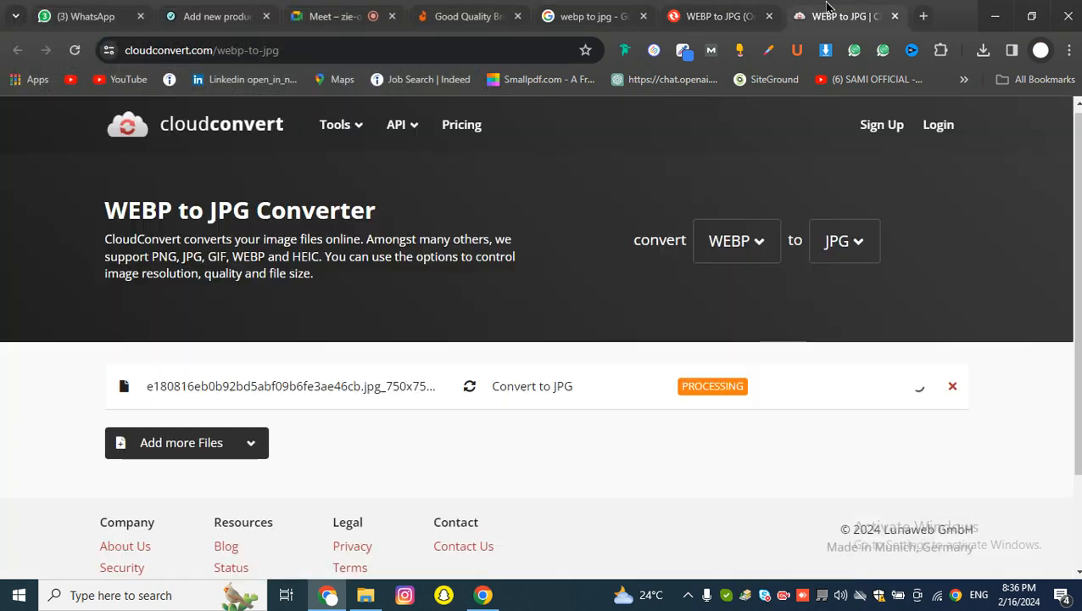
pyautogui.click(796, 371)
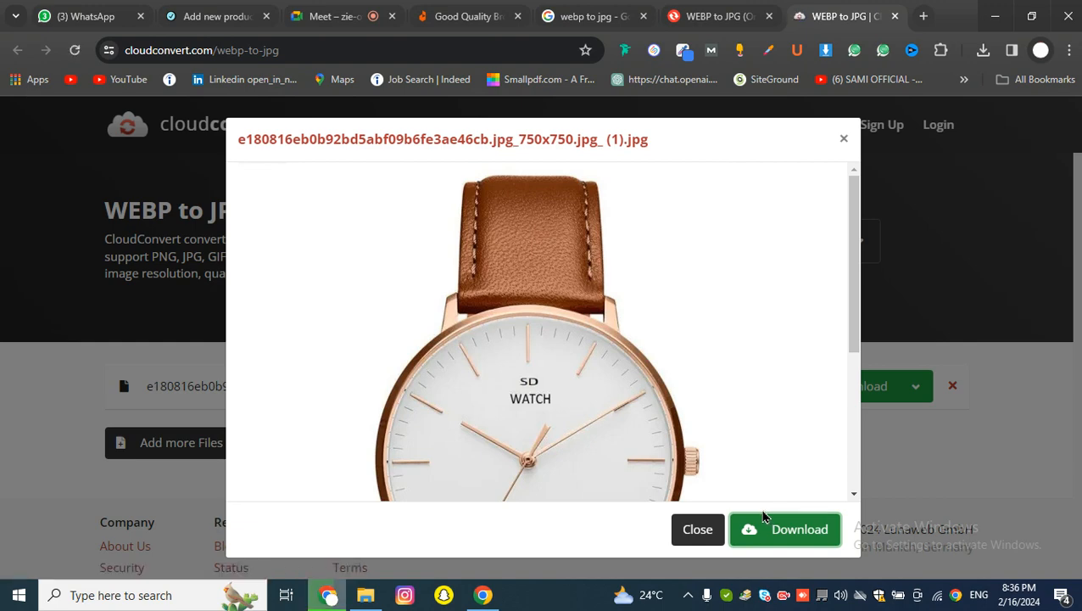
pyautogui.click(764, 517)
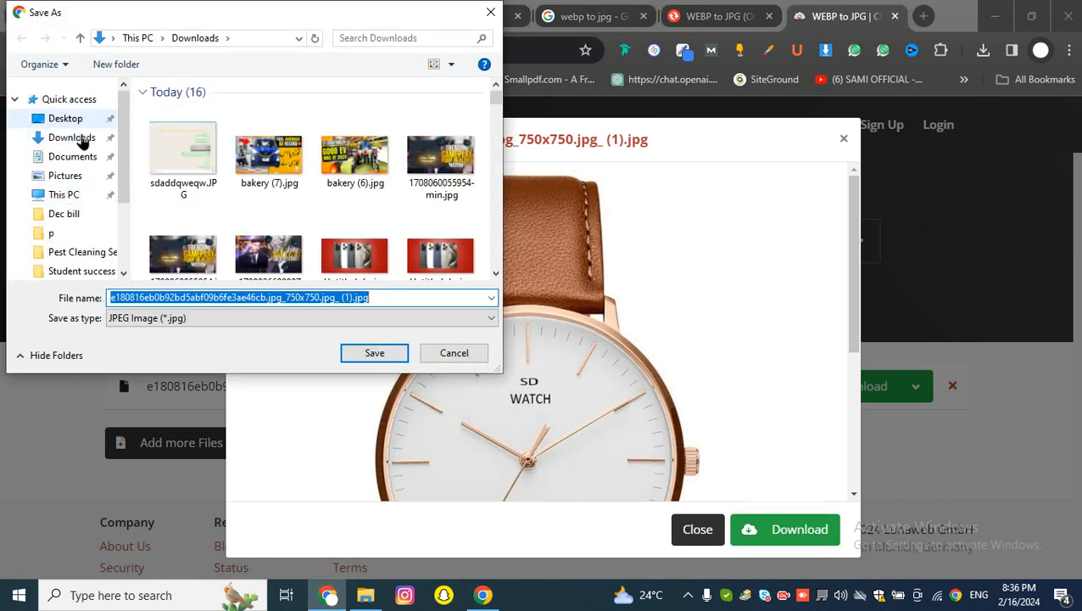
pyautogui.click(83, 141)
pyautogui.click(376, 355)
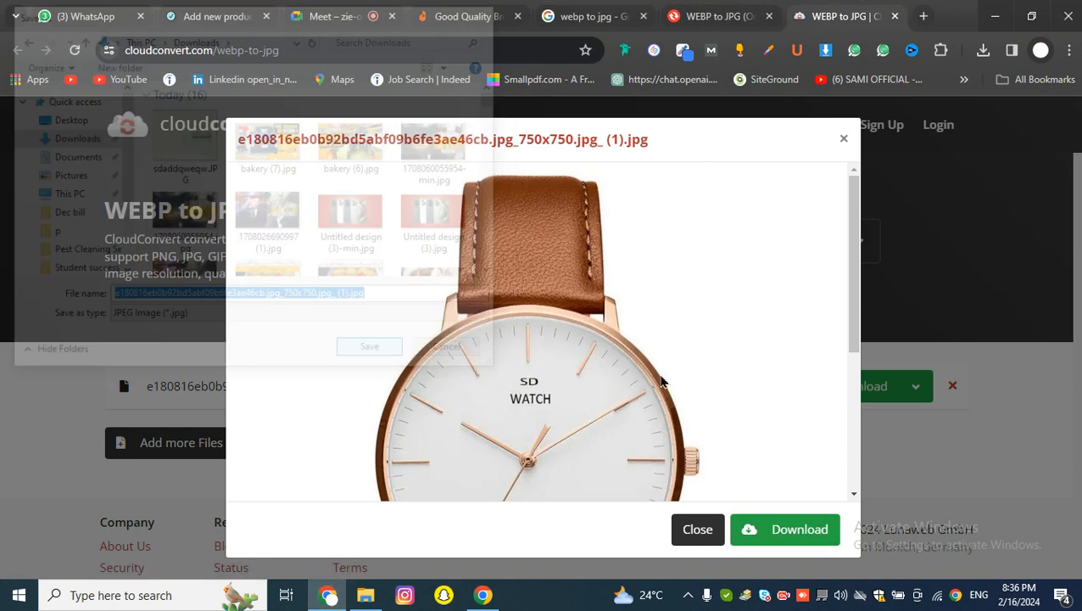
pyautogui.click(688, 538)
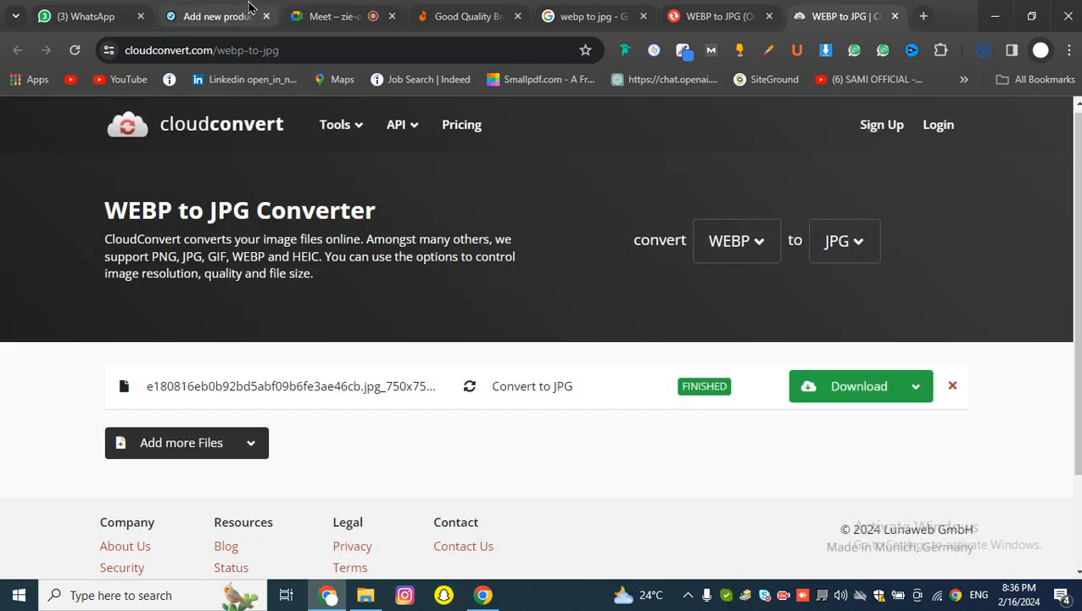
# Reopen the product image dialog on the new product page and upload the converted watch JPG ending in "750x750.jpg_ (1).jpg".
pyautogui.click(249, 9)
pyautogui.click(895, 379)
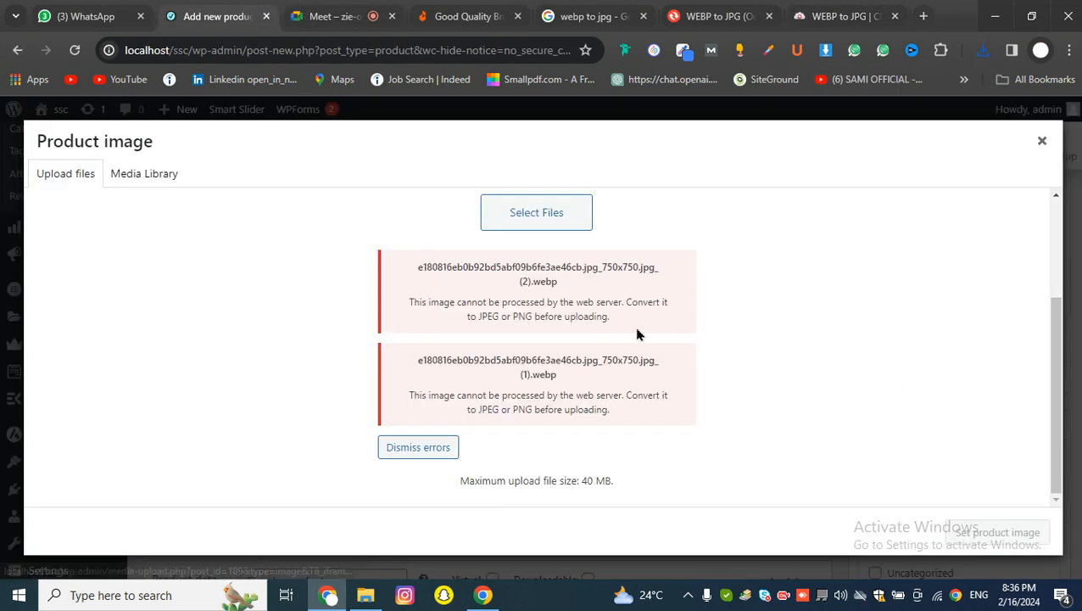
pyautogui.click(547, 212)
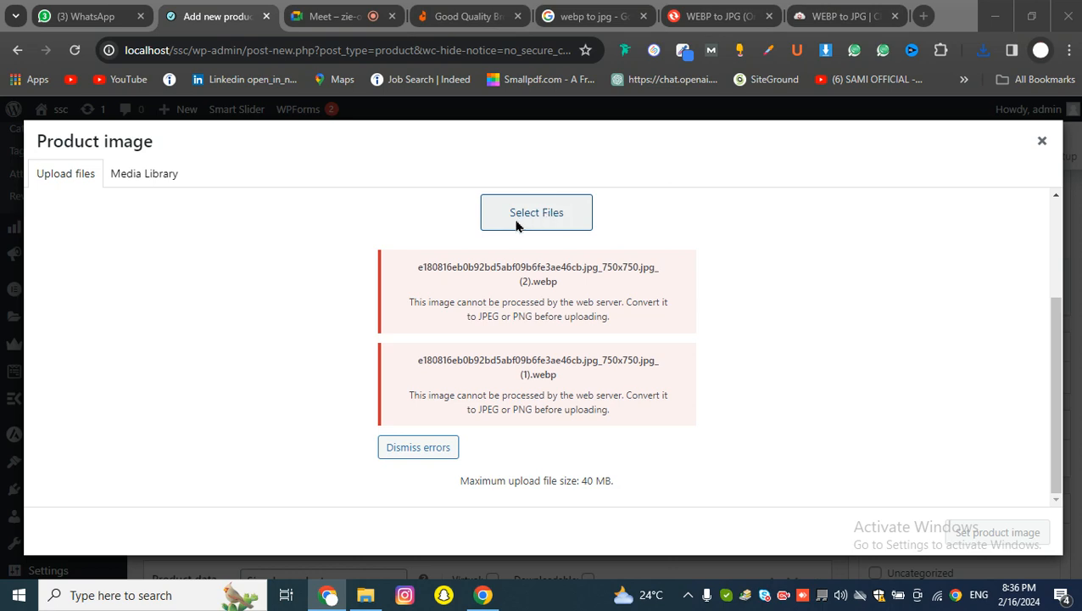
pyautogui.doubleClick(246, 170)
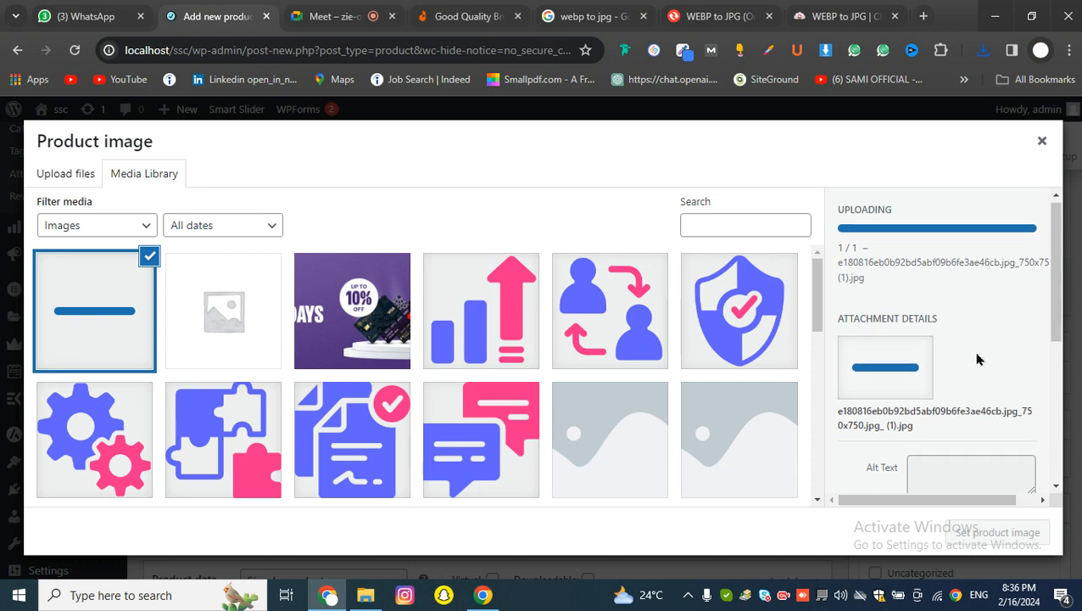
# Copy "Brown Leather watch" from the Daraz product title and enter it as the uploaded image's alt text.
pyautogui.scroll(-2, 894, 345)
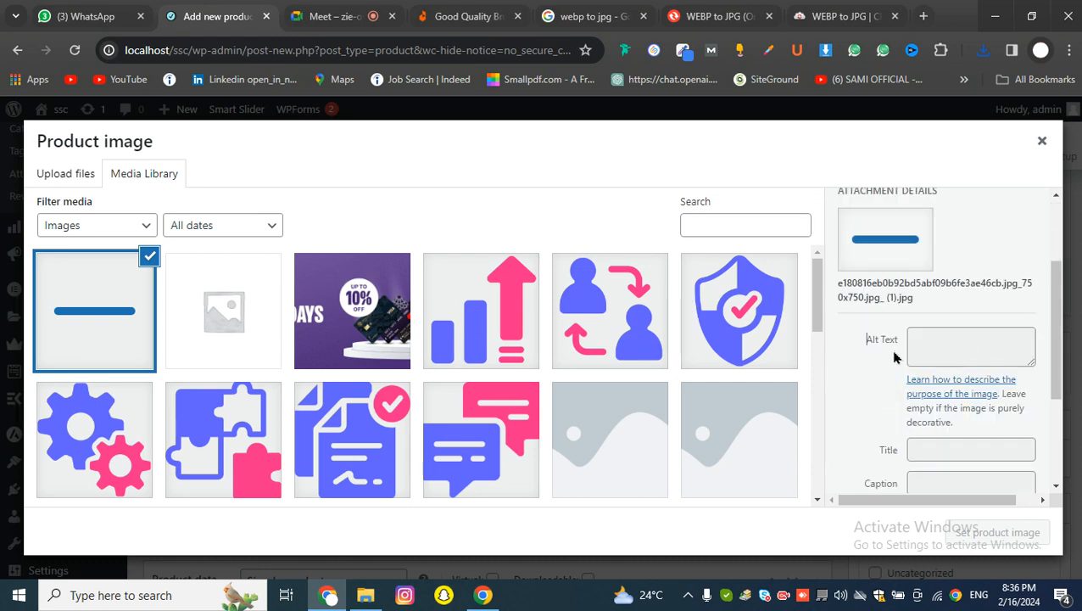
pyautogui.moveTo(903, 347); pyautogui.dragTo(900, 340)
pyautogui.click(1025, 373)
pyautogui.scroll(-3, 976, 272)
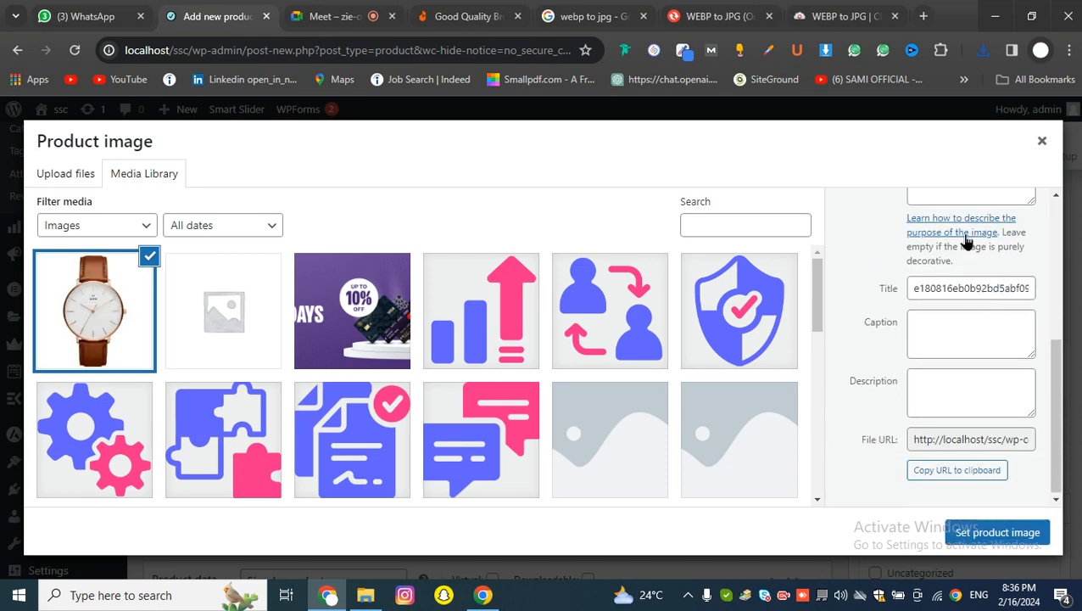
pyautogui.scroll(2, 950, 302)
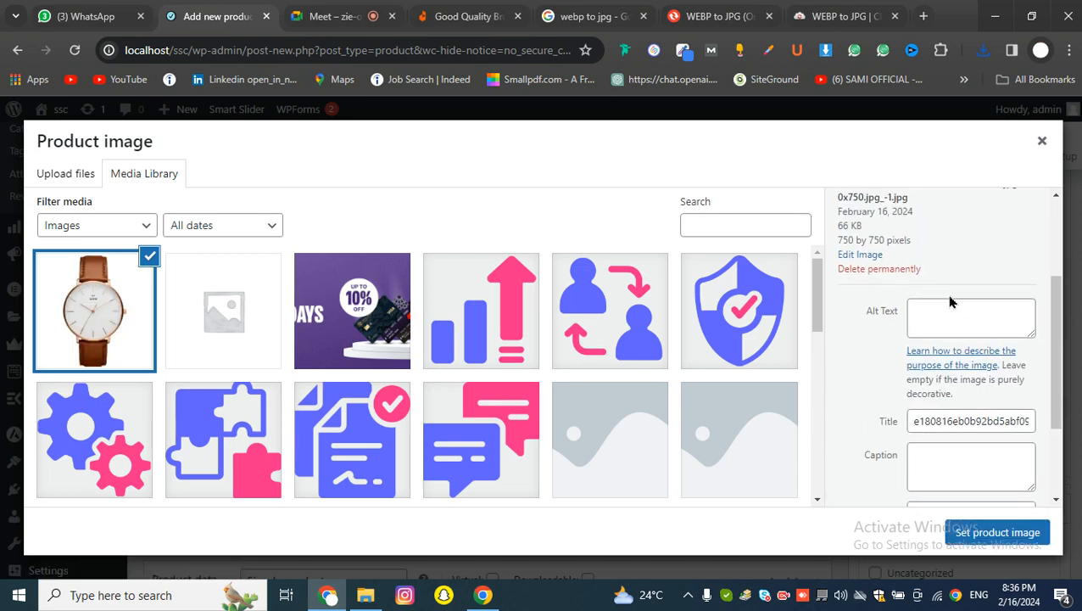
pyautogui.click(466, 16)
pyautogui.moveTo(349, 226); pyautogui.dragTo(714, 233)
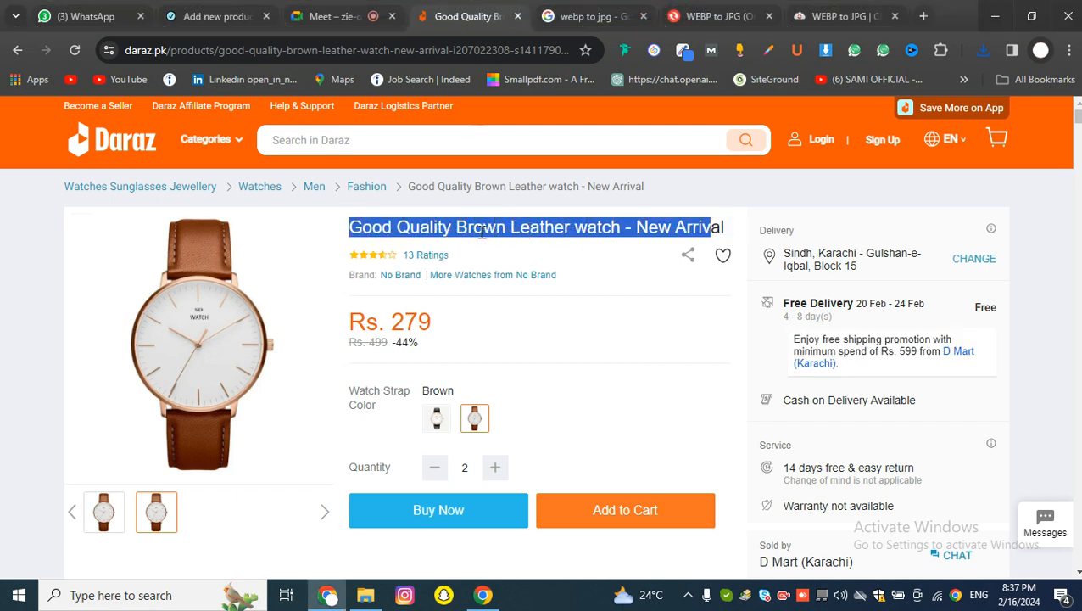
pyautogui.moveTo(456, 226); pyautogui.dragTo(612, 228)
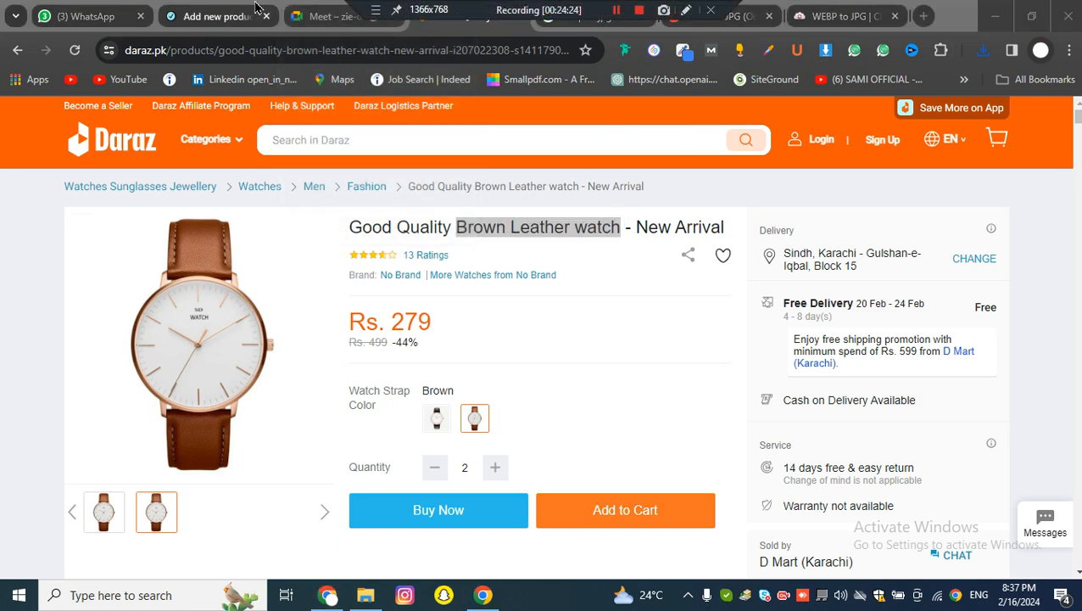
pyautogui.click(216, 16)
pyautogui.click(949, 312)
pyautogui.write('Brown Leather watch')
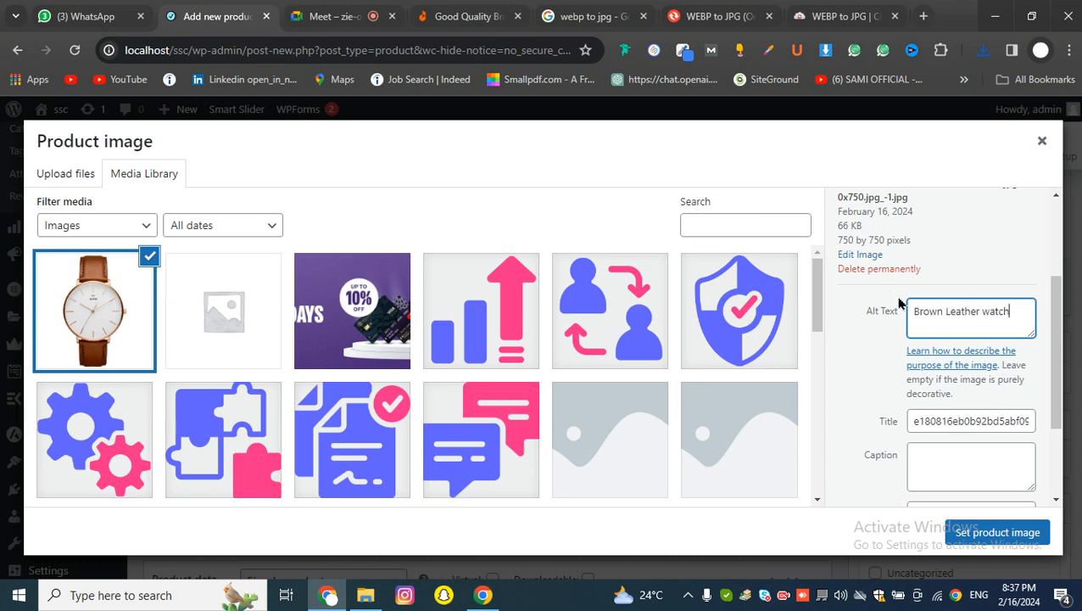
# Set the uploaded watch image's title to "Brown Leather watch".
pyautogui.click(766, 225)
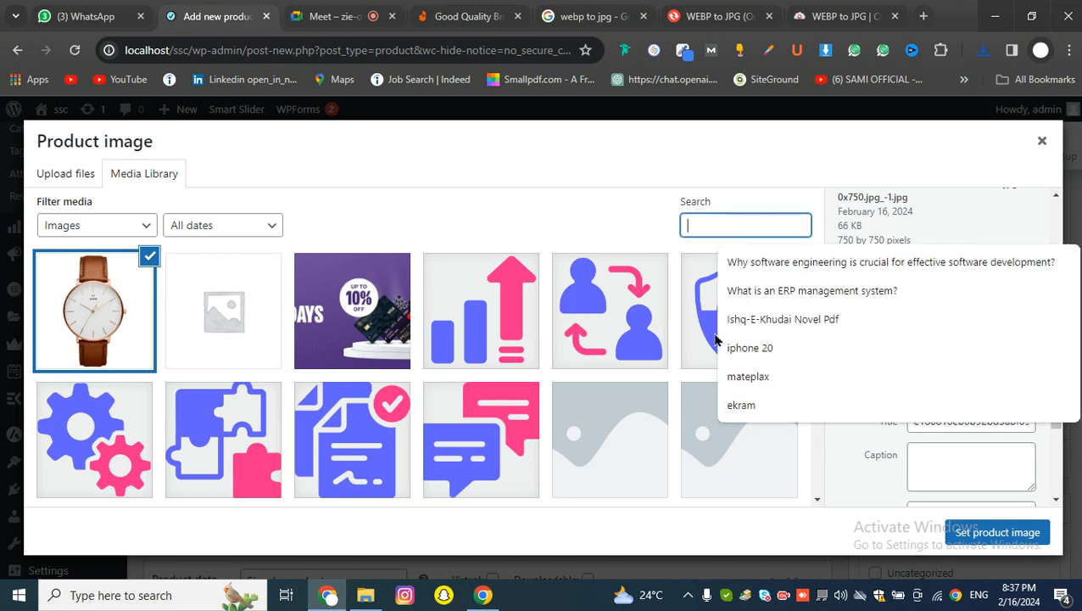
pyautogui.click(598, 231)
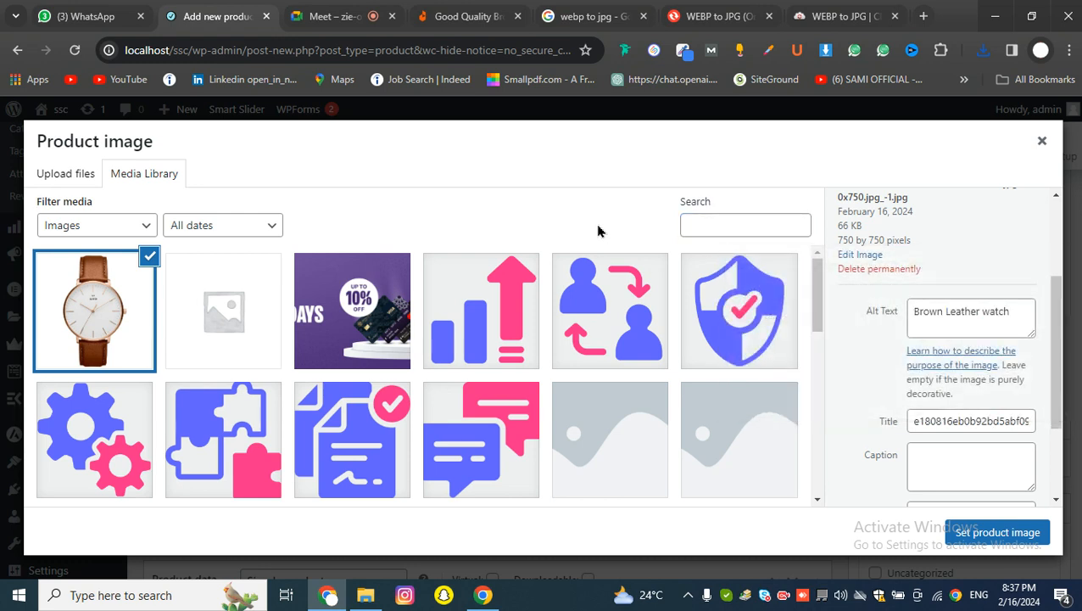
pyautogui.click(983, 421)
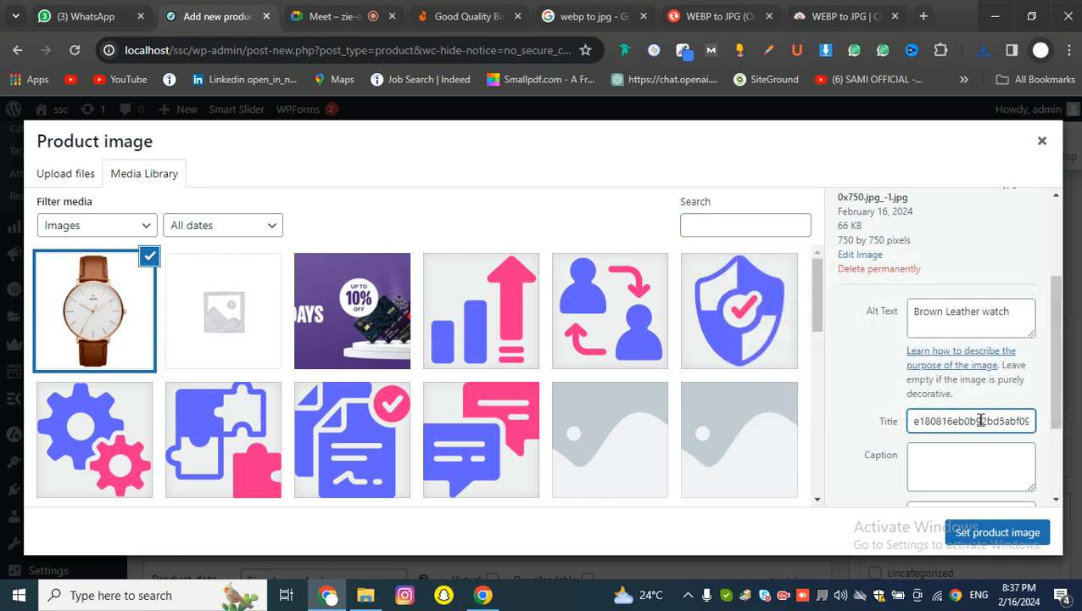
pyautogui.hotkey('ctrl', 'a')
pyautogui.write('Brown Leather watch')
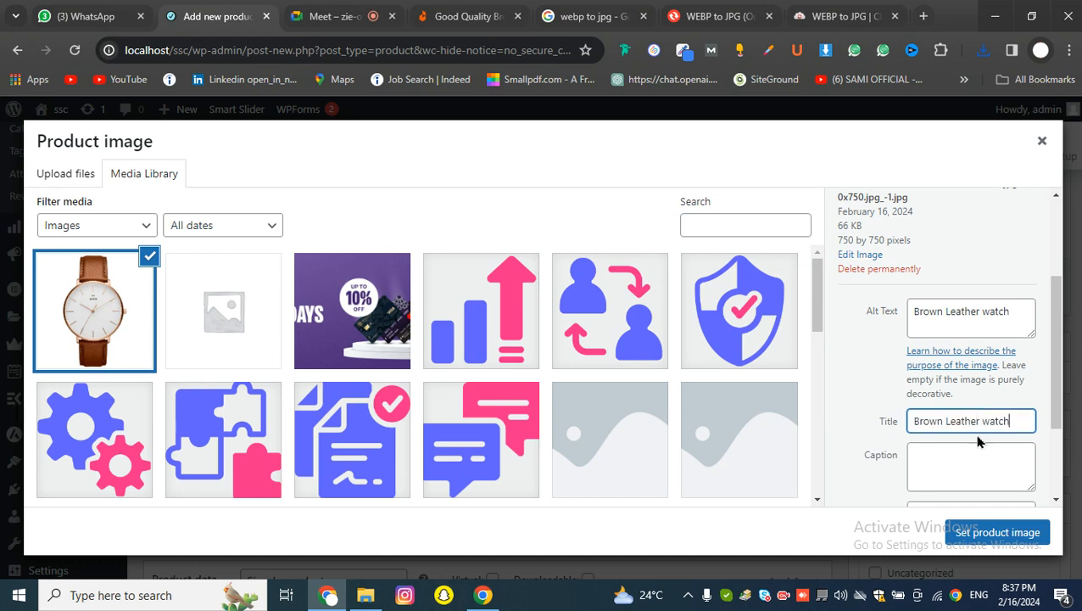
# Enter "Brown Leather watch" as both the caption and the description of the watch image.
pyautogui.click(979, 459)
pyautogui.write('Brown Leather watch')
pyautogui.scroll(-2, 960, 382)
pyautogui.click(969, 385)
pyautogui.write('Brown Leather watch')
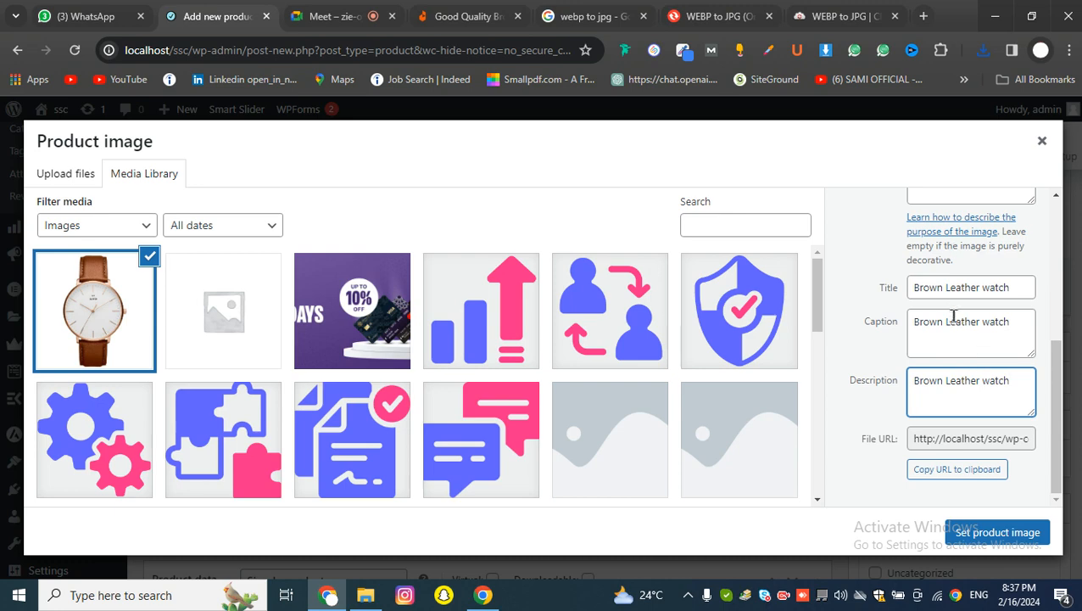
# Assign the selected watch image as the product image.
pyautogui.scroll(3, 968, 376)
pyautogui.scroll(-3, 1001, 381)
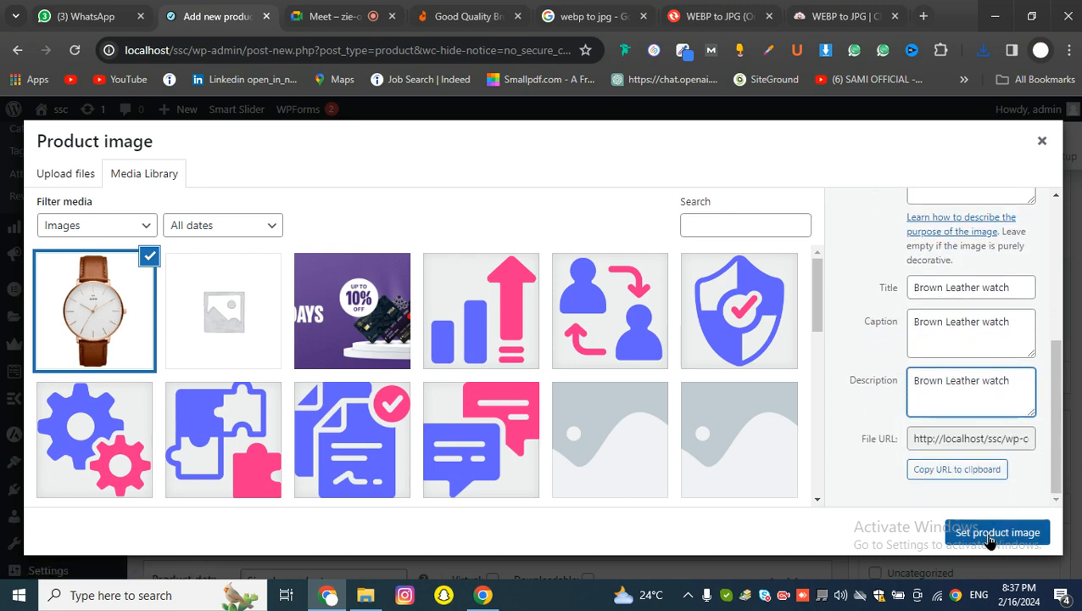
pyautogui.click(990, 541)
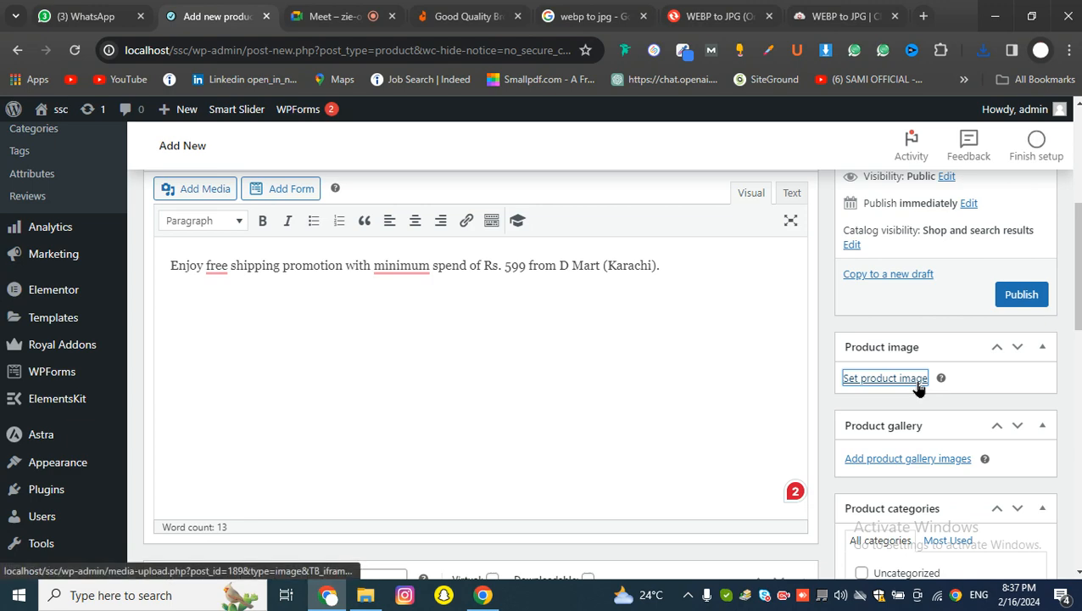
# Move the Product image box above the Publish box and up one more place.
pyautogui.scroll(5, 919, 388)
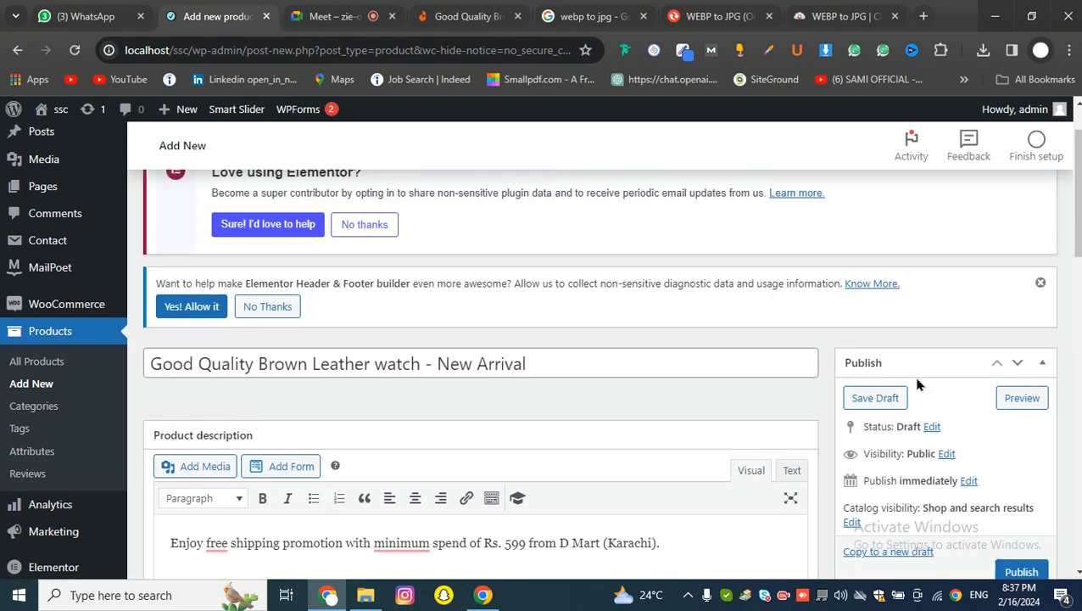
pyautogui.scroll(-8, 919, 384)
pyautogui.scroll(3, 919, 383)
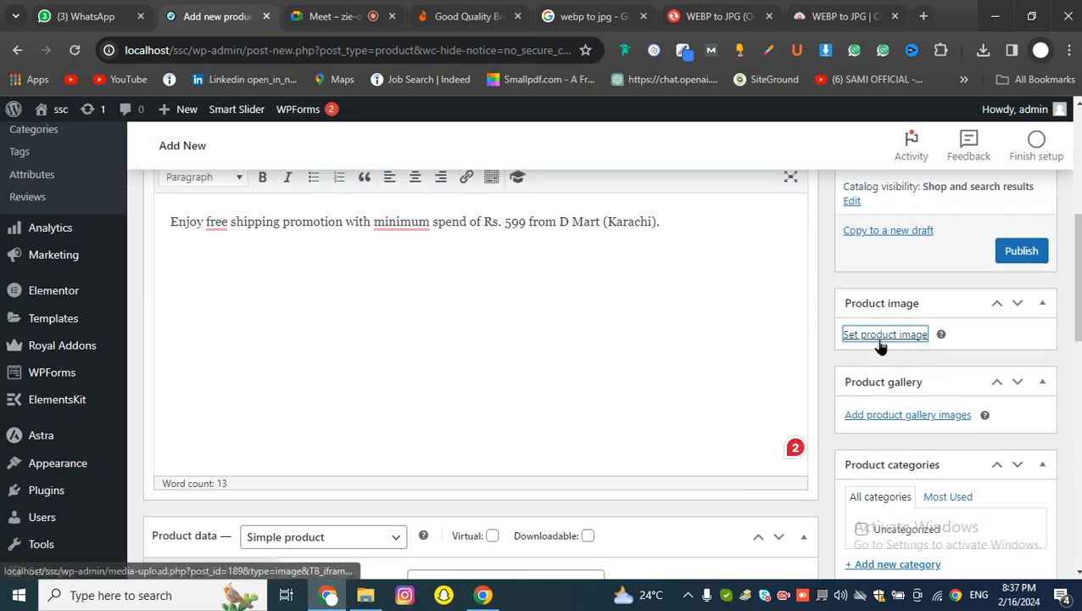
pyautogui.click(997, 303)
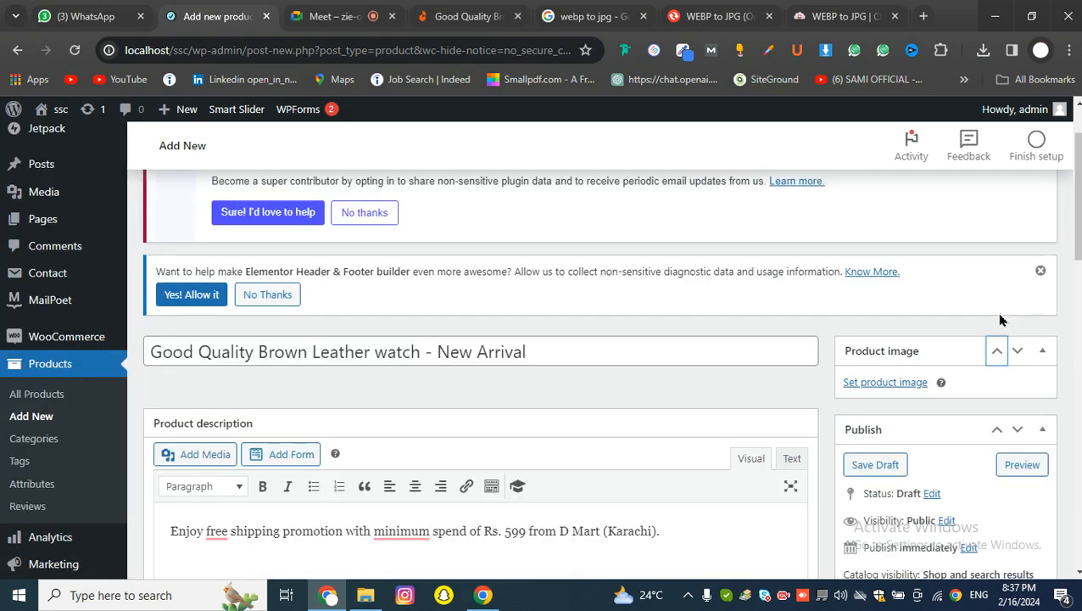
pyautogui.scroll(-6, 993, 382)
pyautogui.scroll(5, 988, 378)
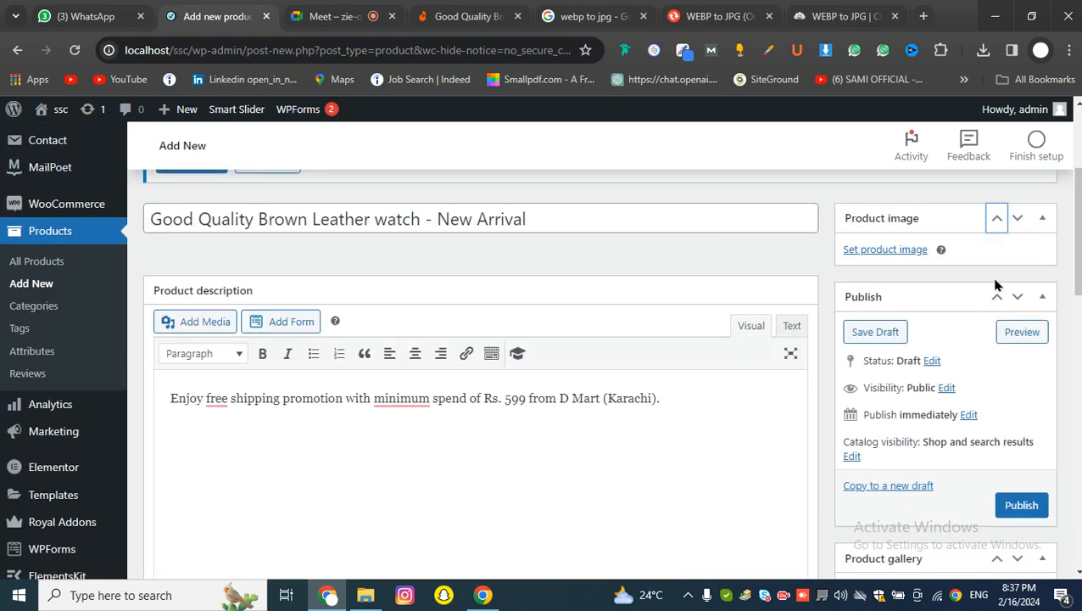
pyautogui.click(997, 217)
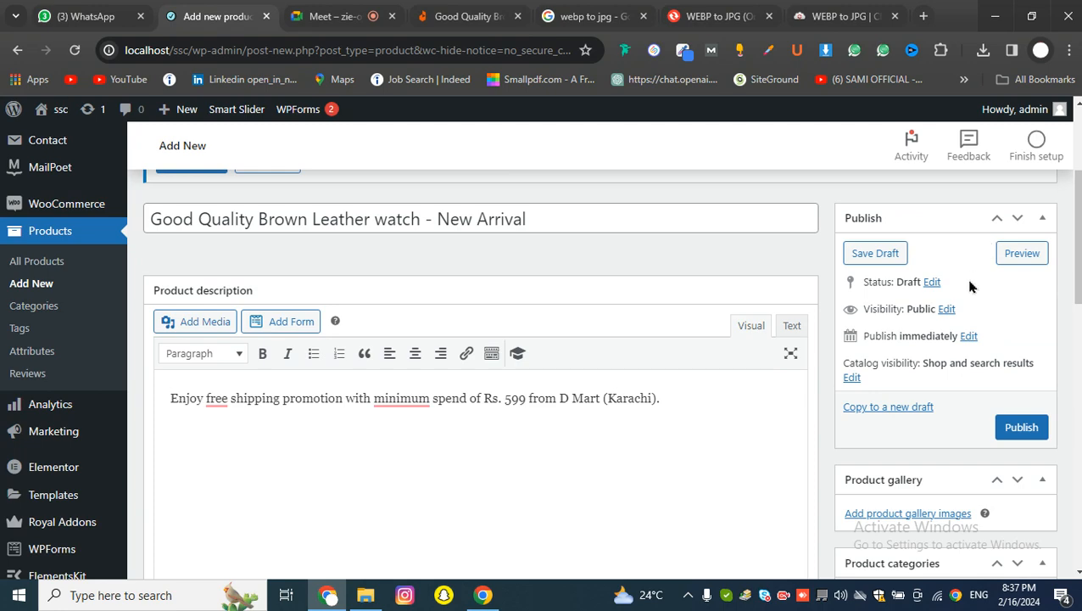
# Move the Product gallery box above the Publish box and try moving the top box up once more.
pyautogui.scroll(-3, 972, 288)
pyautogui.scroll(3, 911, 257)
pyautogui.click(997, 480)
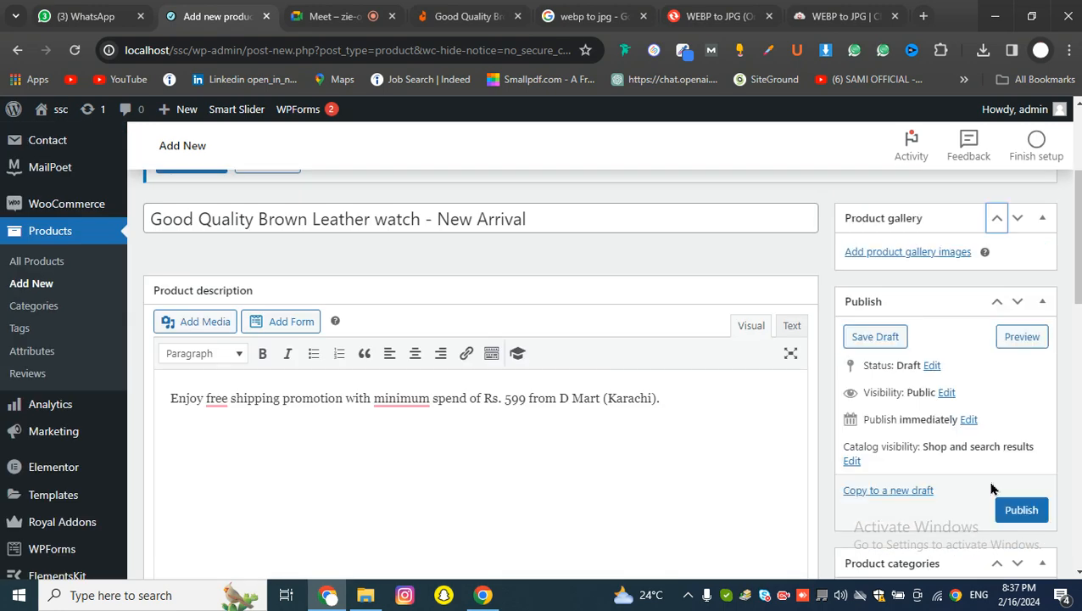
pyautogui.scroll(-2, 967, 433)
pyautogui.scroll(-2, 965, 433)
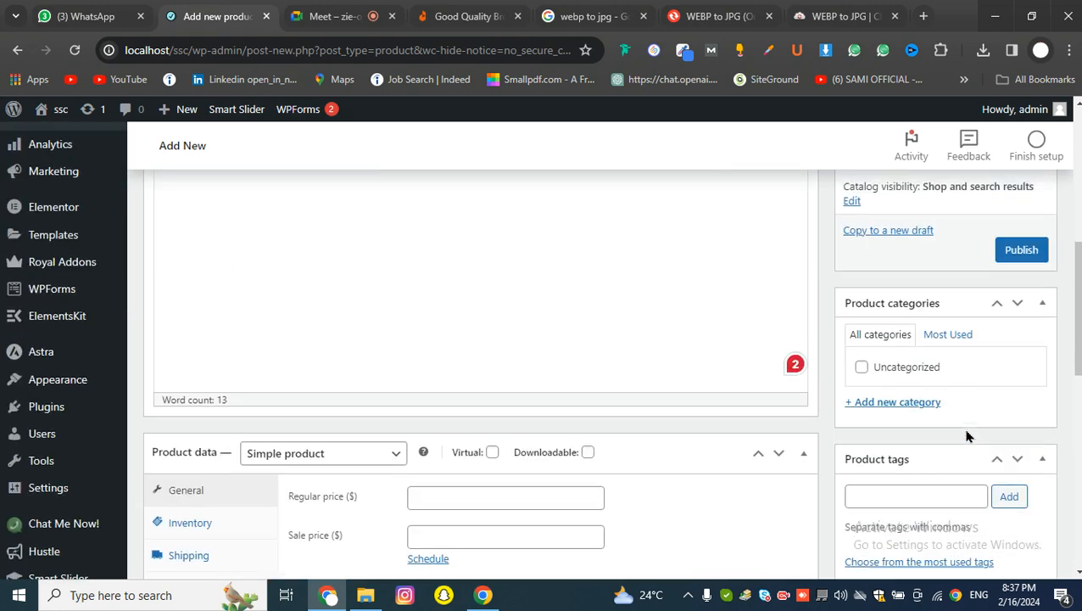
pyautogui.scroll(5, 965, 433)
pyautogui.click(997, 351)
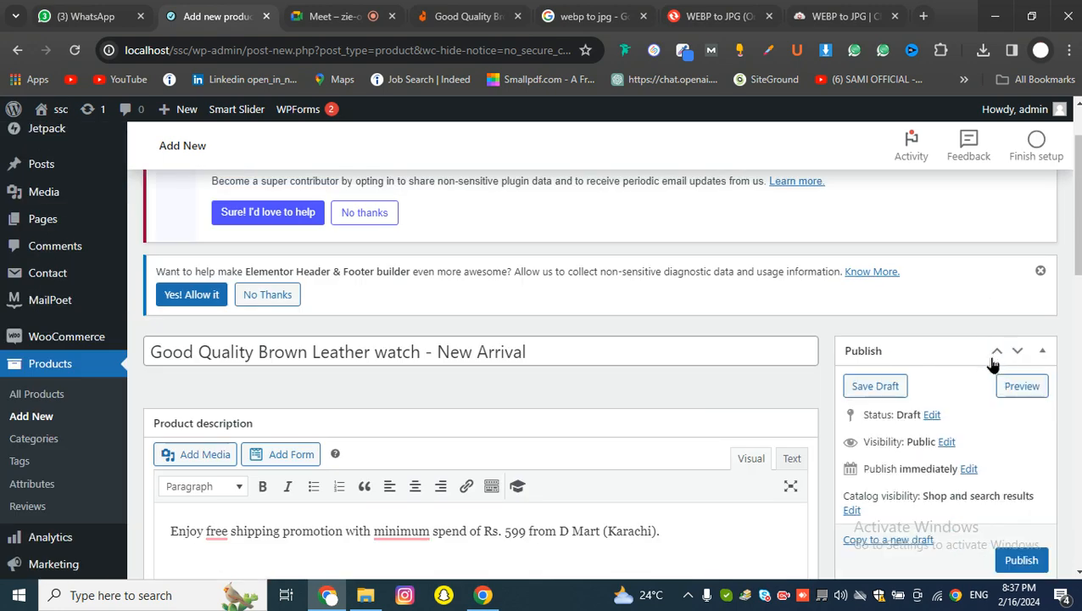
# Look over the new product page, examining its Publish, categories, tags, channel visibility and product data sections.
pyautogui.scroll(-2, 966, 382)
pyautogui.scroll(-4, 967, 384)
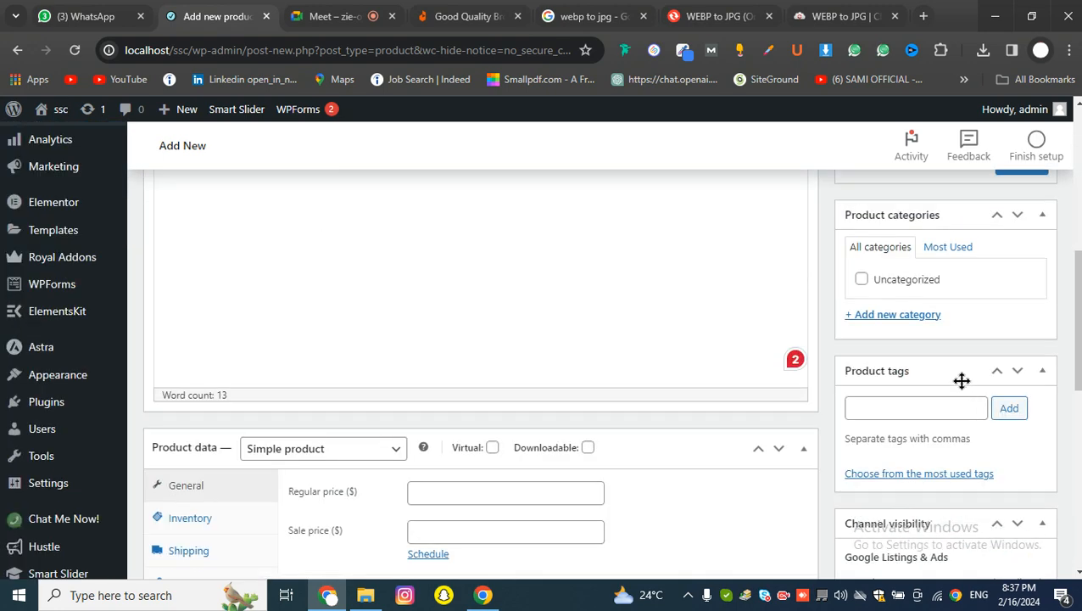
pyautogui.scroll(-7, 914, 372)
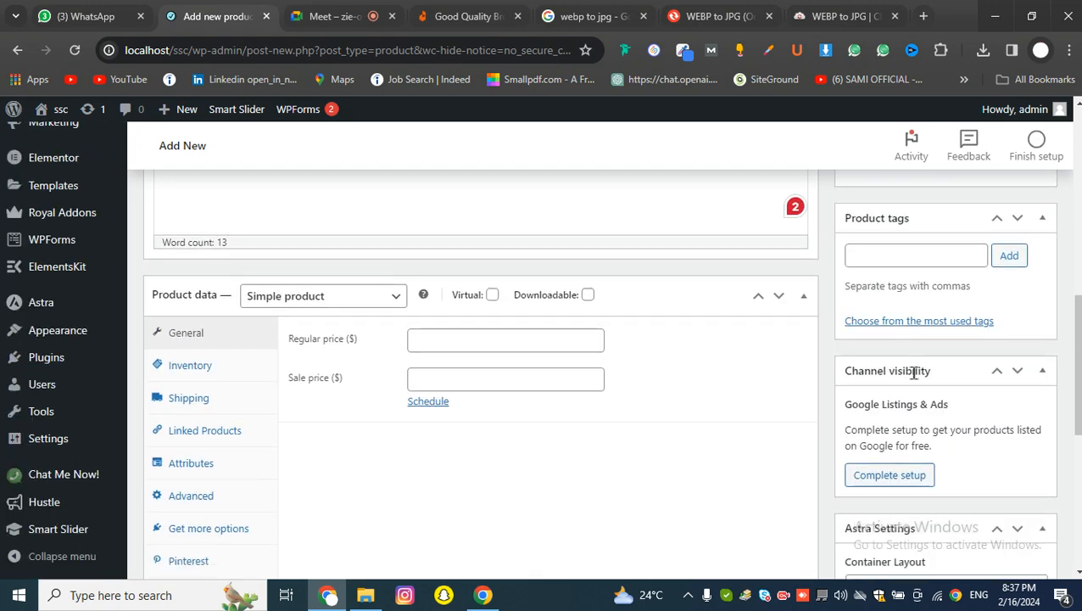
pyautogui.scroll(7, 914, 373)
pyautogui.scroll(3, 913, 379)
pyautogui.scroll(-3, 914, 380)
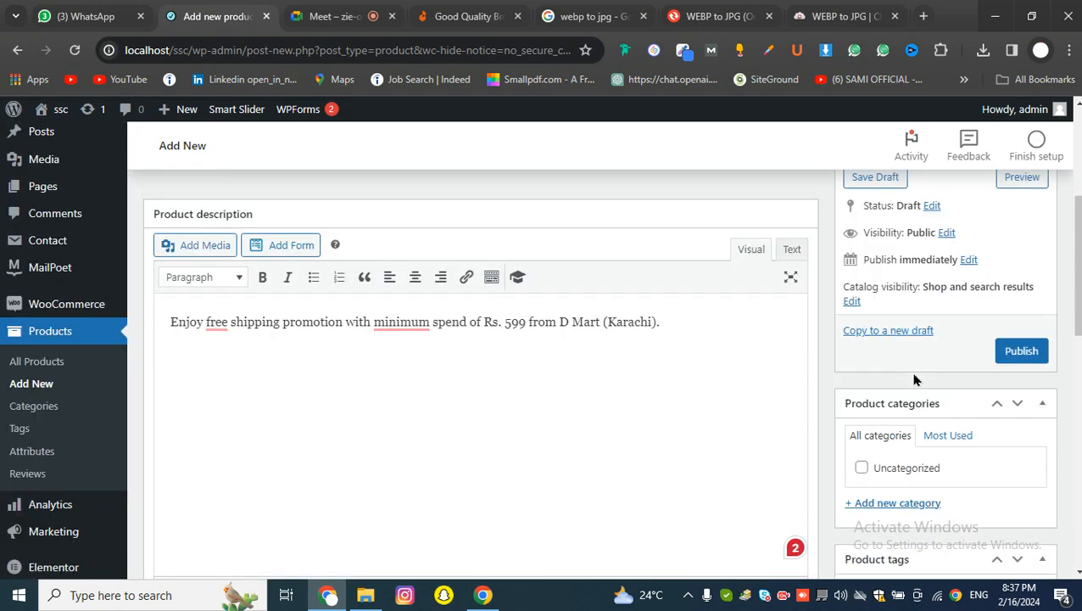
pyautogui.scroll(4, 916, 375)
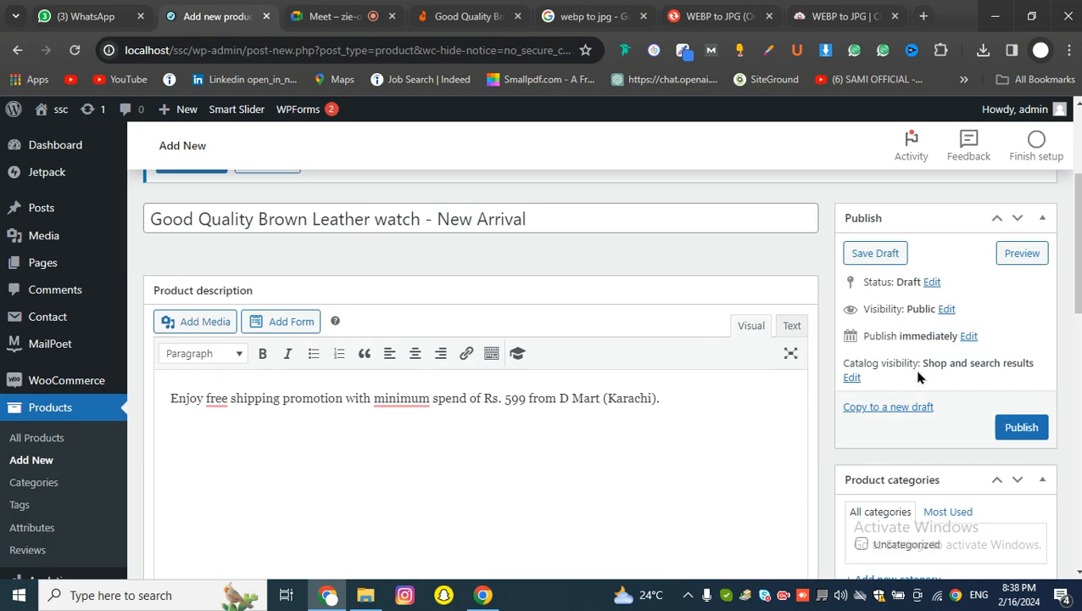
pyautogui.scroll(3, 919, 375)
pyautogui.scroll(-6, 921, 375)
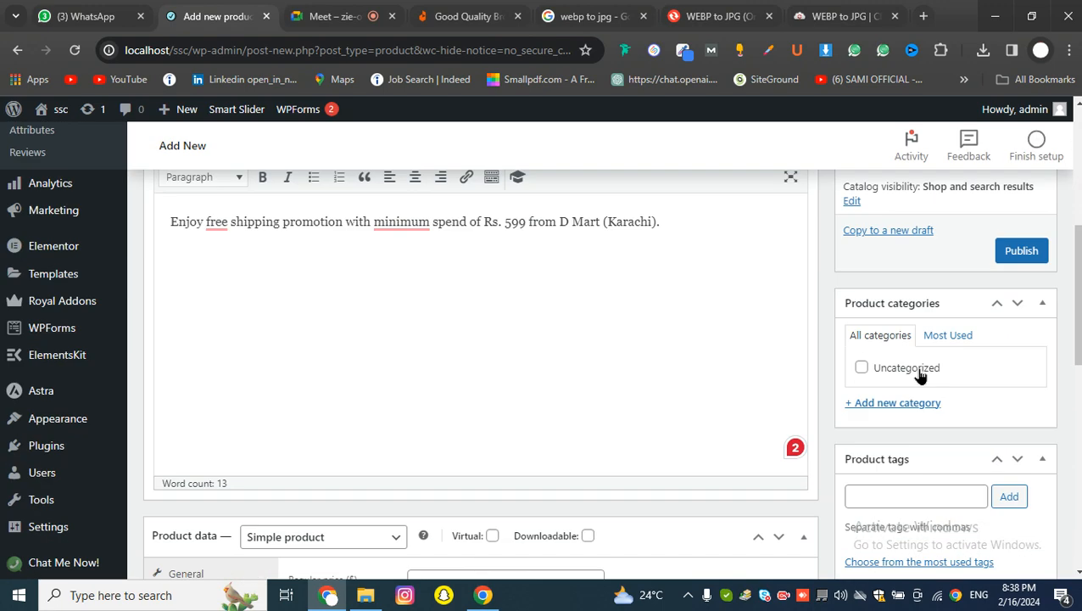
pyautogui.scroll(2, 920, 376)
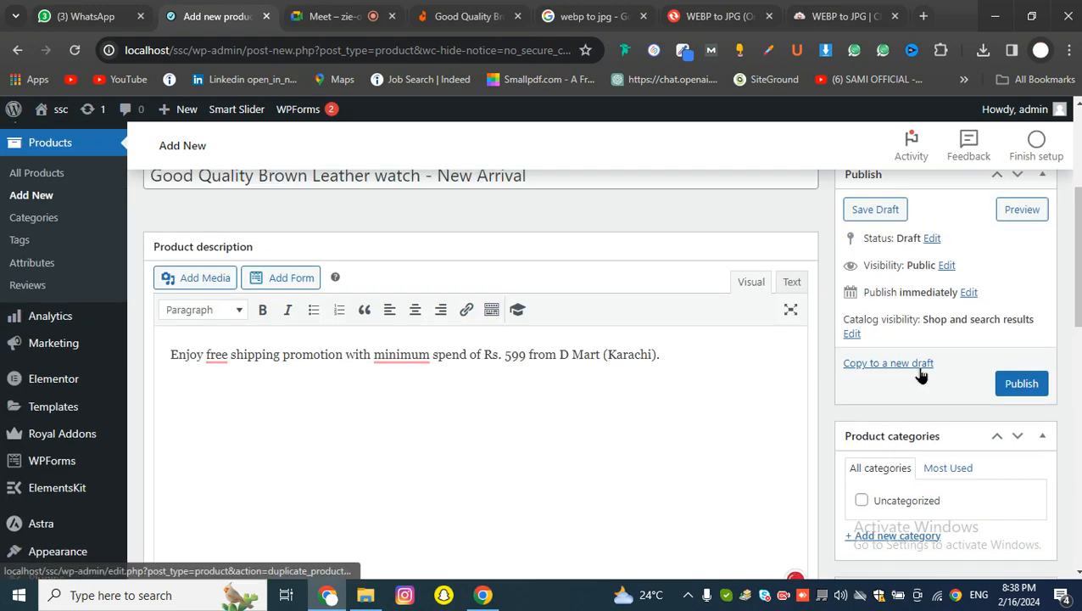
pyautogui.scroll(4, 920, 375)
pyautogui.scroll(-5, 922, 375)
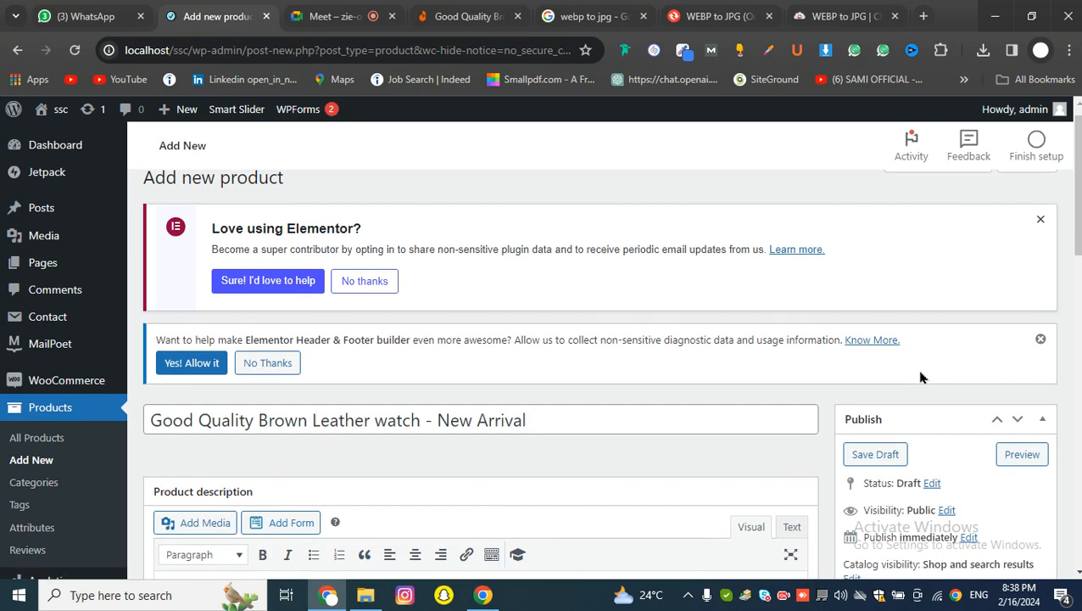
pyautogui.scroll(2, 925, 369)
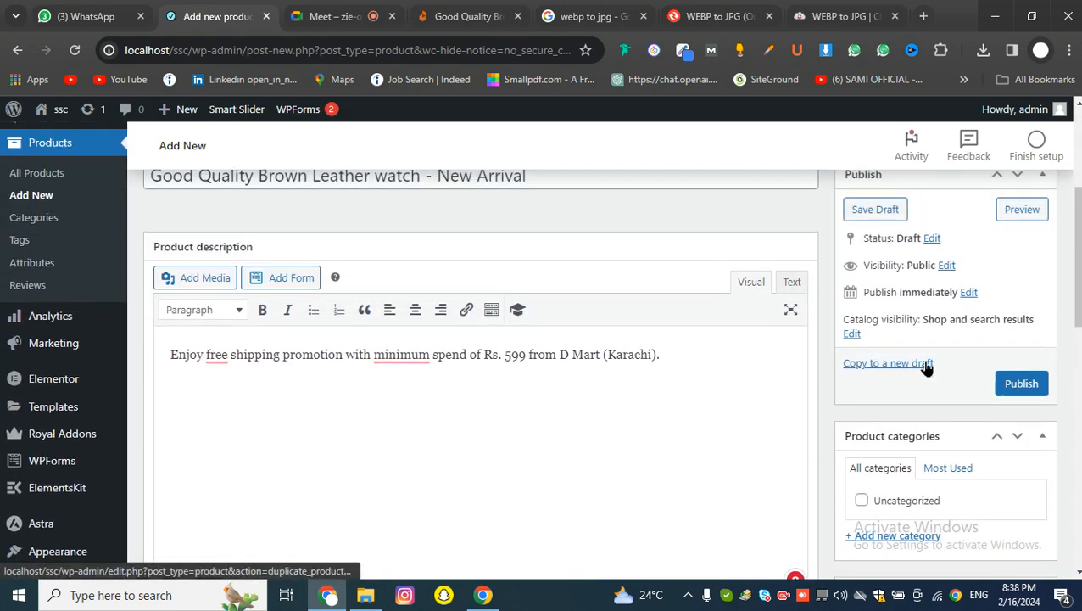
pyautogui.scroll(-2, 925, 369)
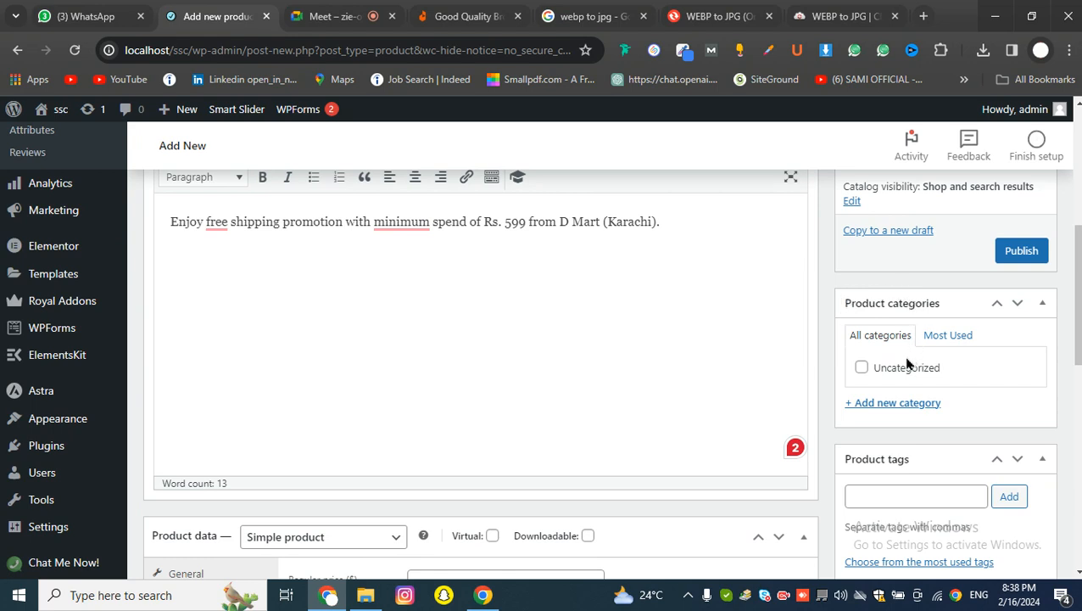
# Switch to the Daraz watch page and examine its category list, including the Watches, Bags & Jewellery subcategories.
pyautogui.click(469, 16)
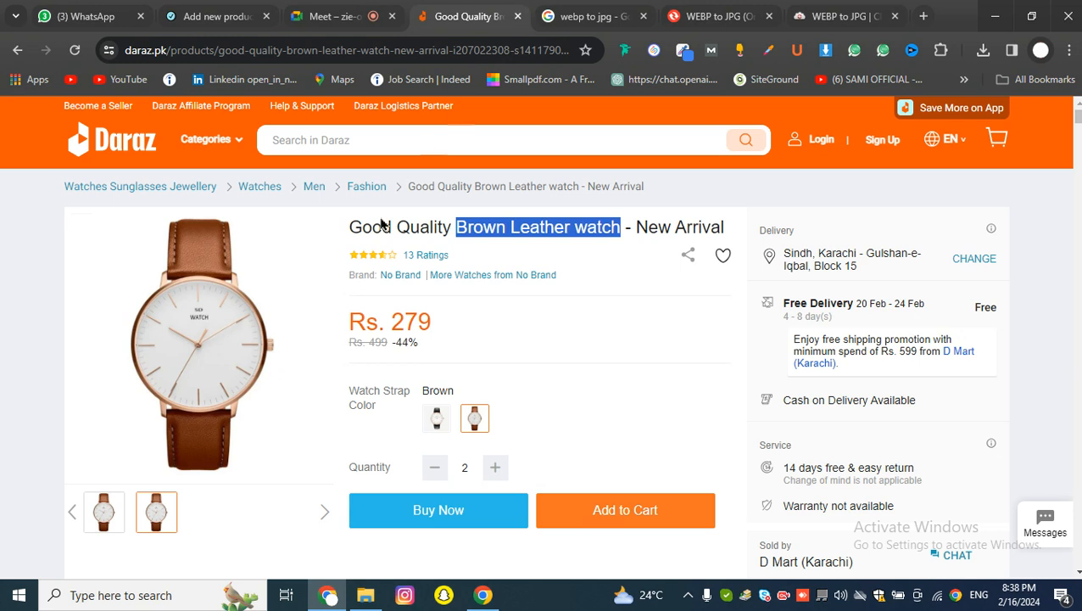
pyautogui.moveTo(196, 148)
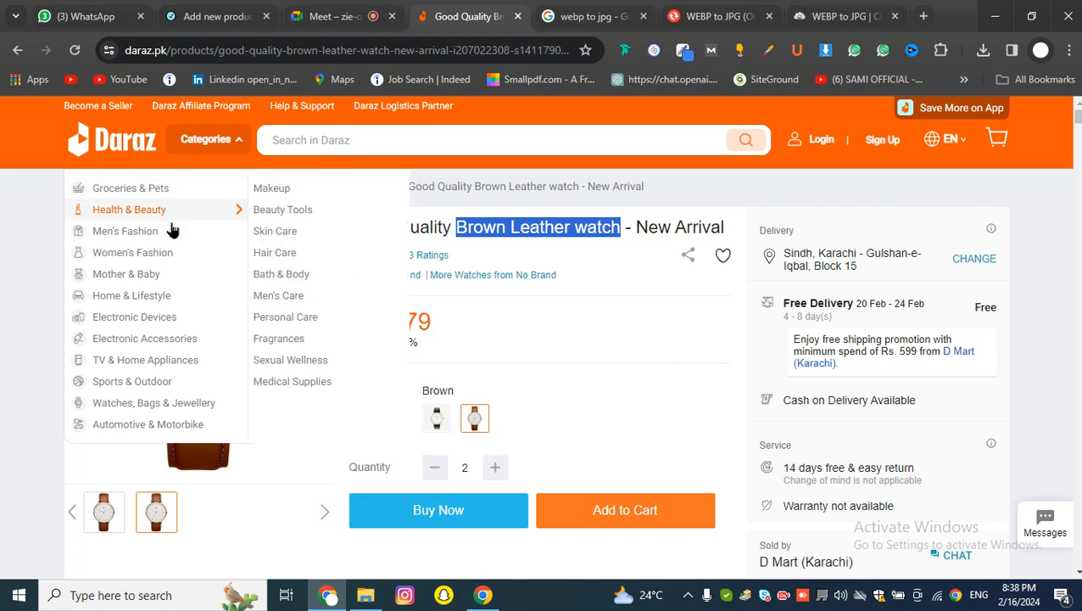
pyautogui.moveTo(162, 252)
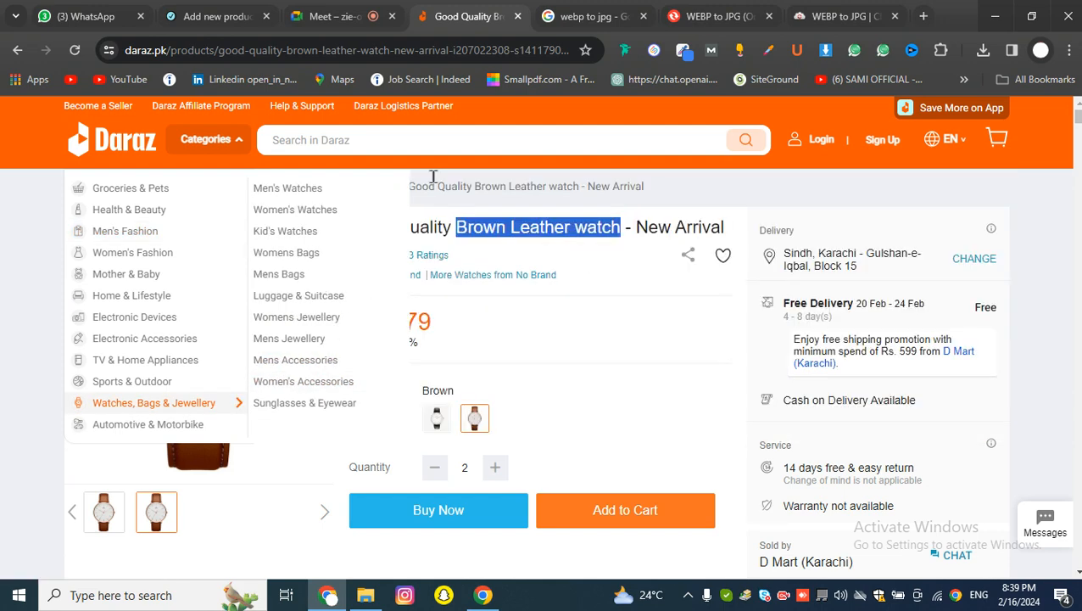
# Return to the new product page and add a product category named "Watches" without a parent category.
pyautogui.hotkey('ctrl', '2')
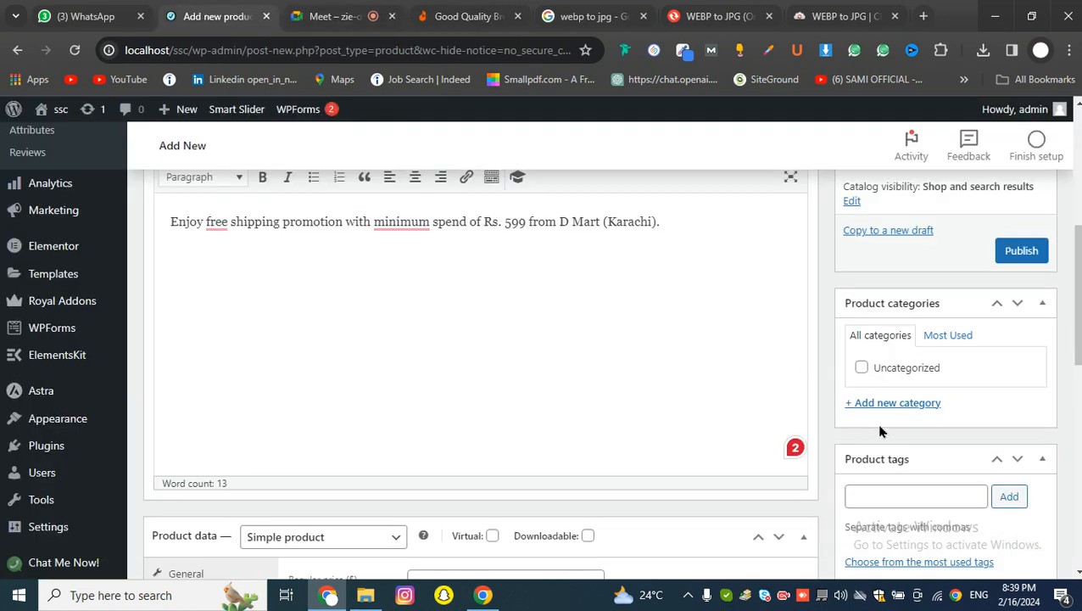
pyautogui.click(888, 406)
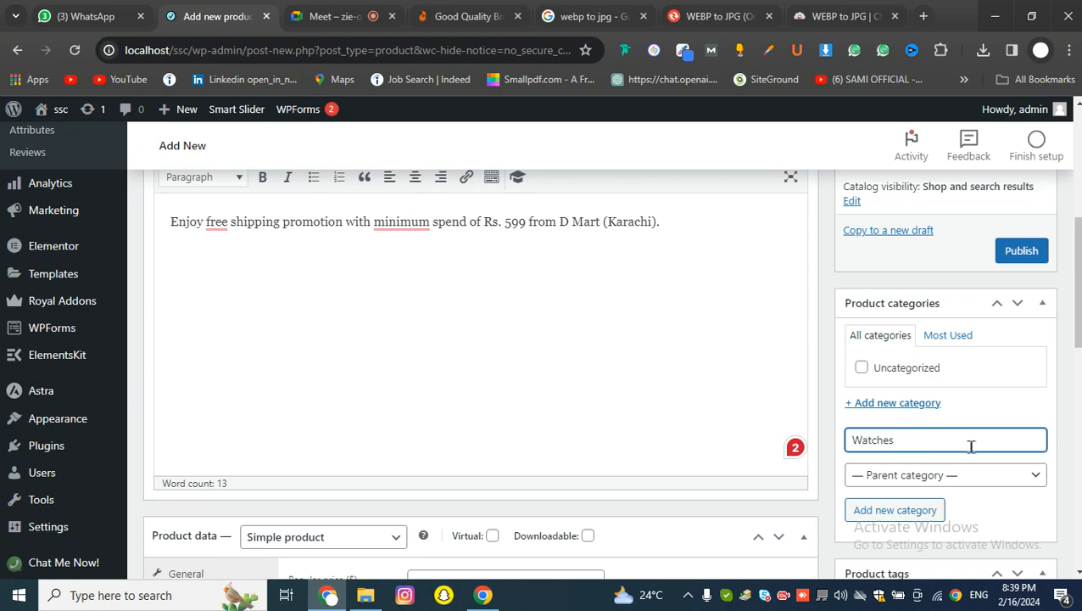
pyautogui.scroll(-2, 962, 456)
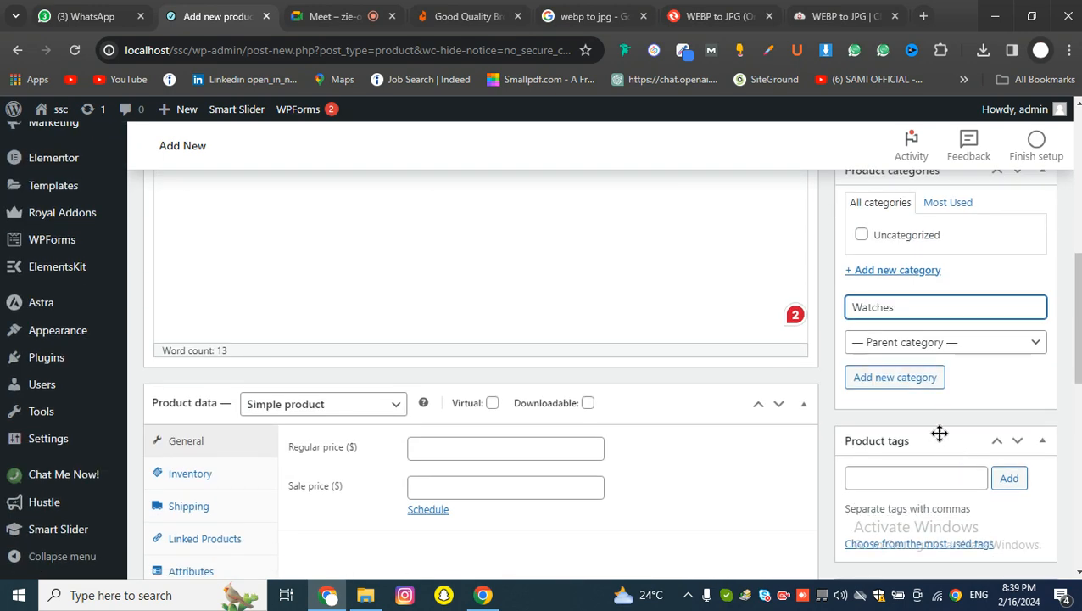
pyautogui.click(954, 352)
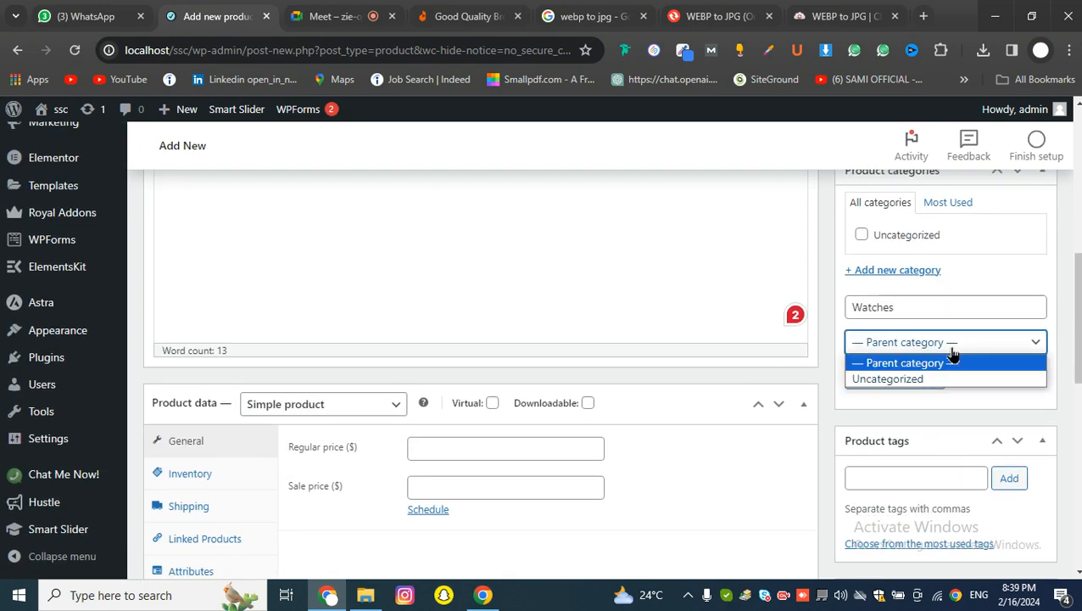
pyautogui.click(895, 363)
pyautogui.click(884, 377)
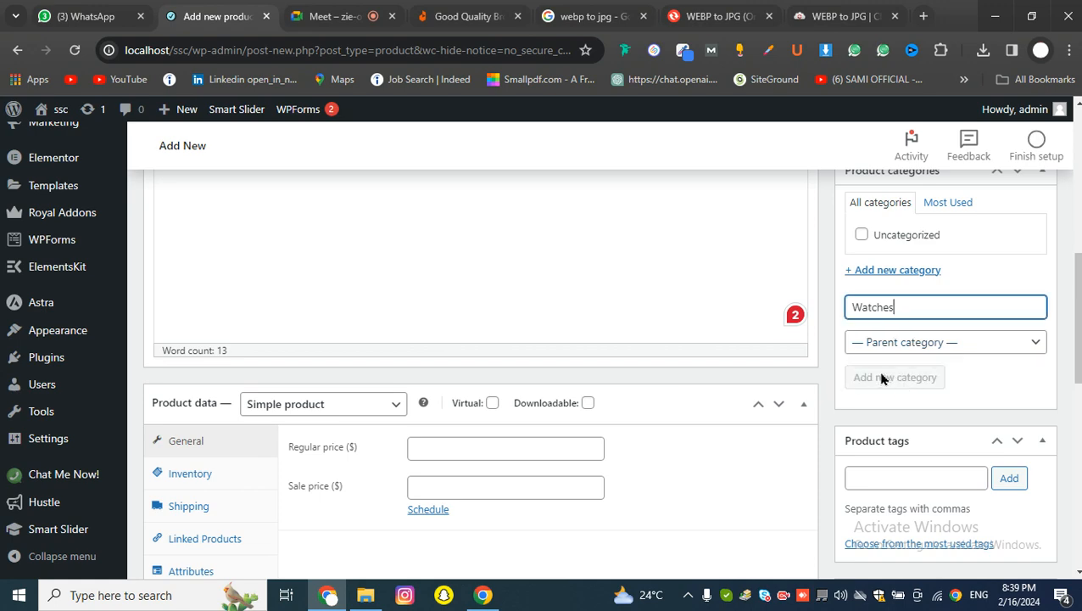
pyautogui.scroll(2, 927, 370)
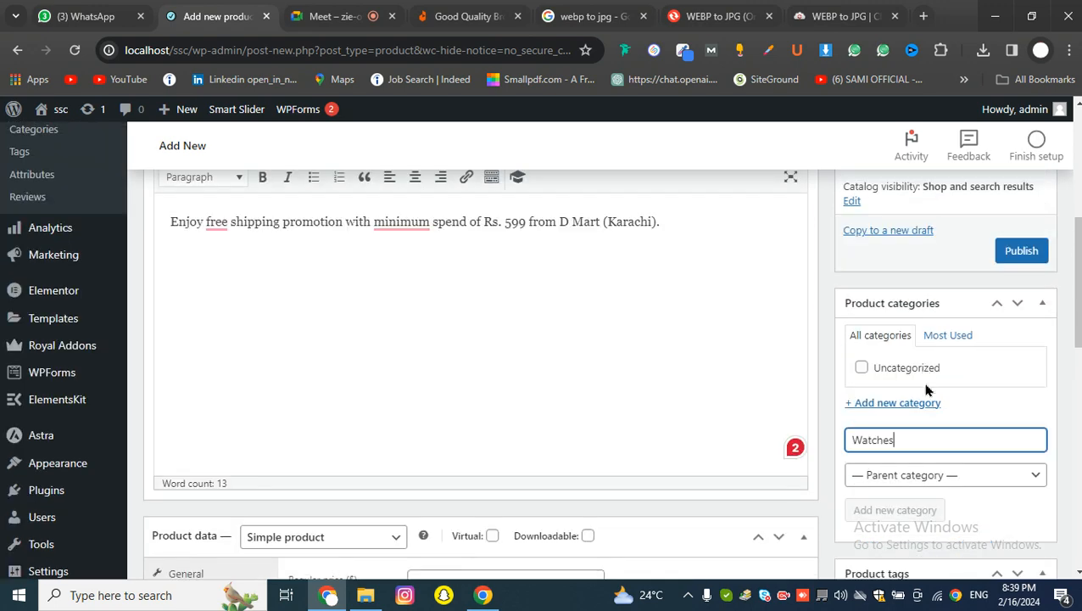
pyautogui.scroll(4, 926, 390)
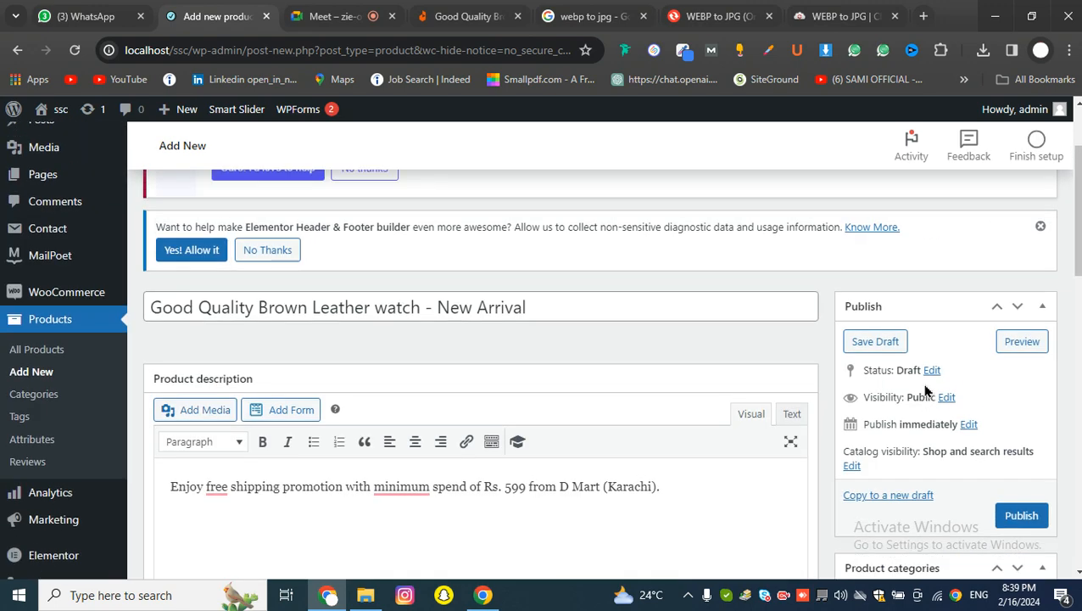
pyautogui.scroll(-2, 926, 390)
pyautogui.scroll(-2, 926, 391)
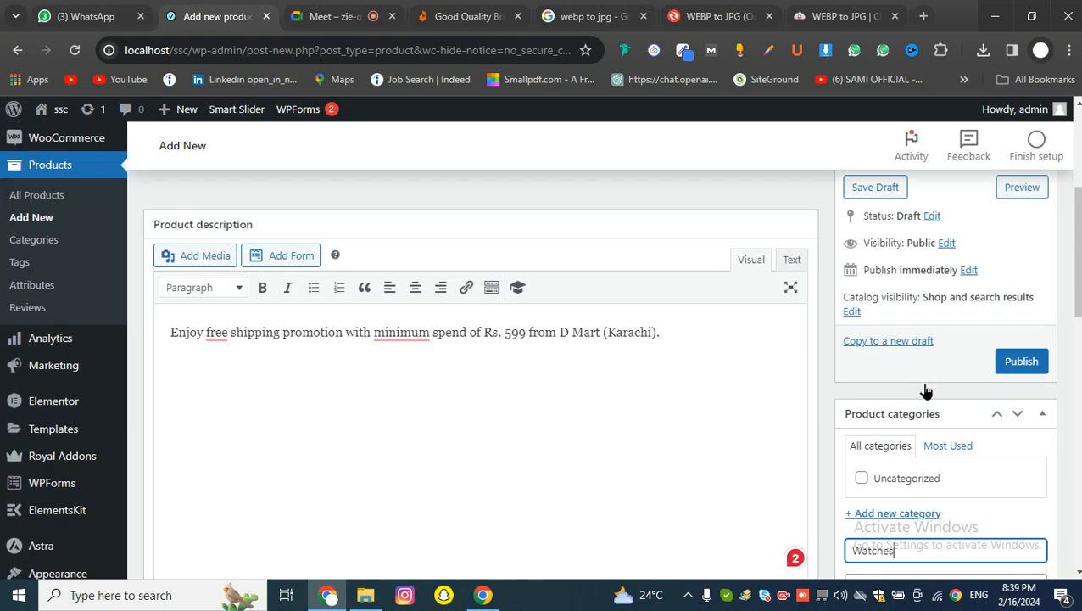
# Create the "Watches" product category and go to the product tags field.
pyautogui.press('Return')
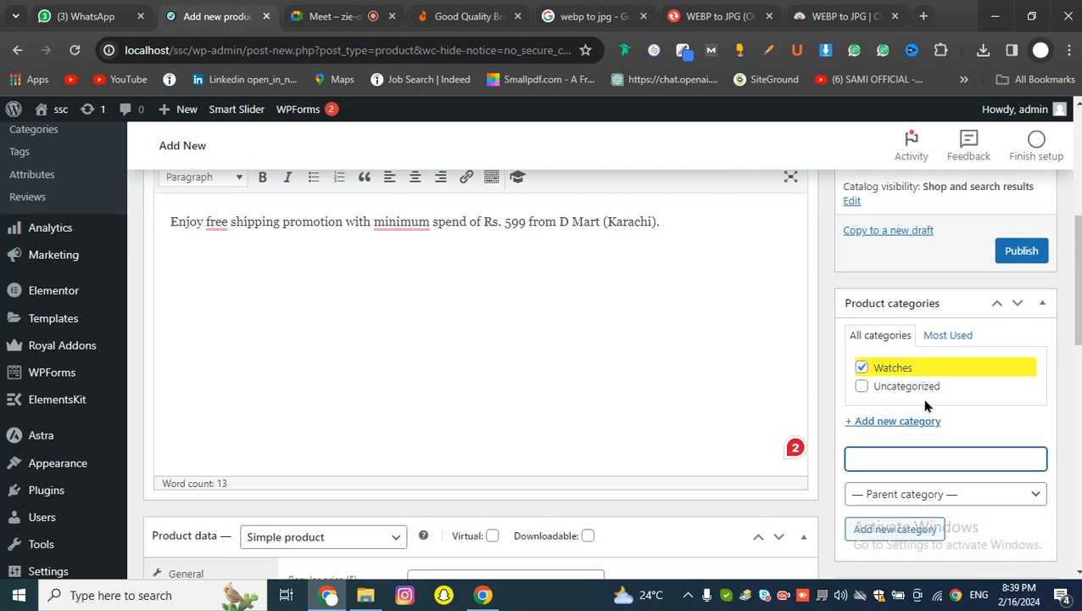
pyautogui.scroll(-3, 888, 381)
pyautogui.click(879, 366)
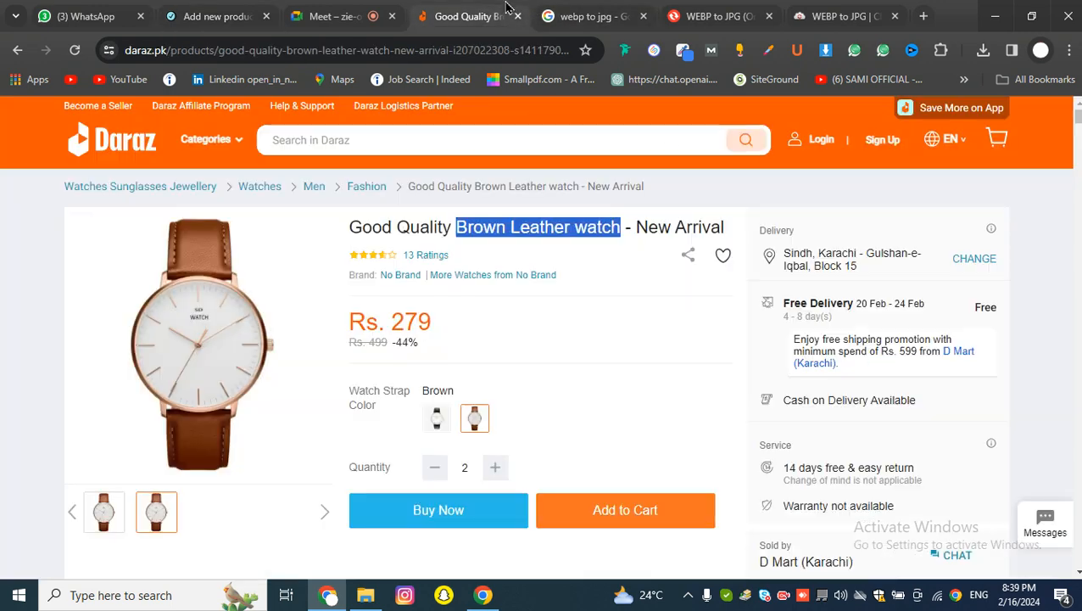
# Switch to the Daraz watch page and enter "Brown Leather watch" from the product title into its search to view the suggestions.
pyautogui.click(467, 16)
pyautogui.click(346, 141)
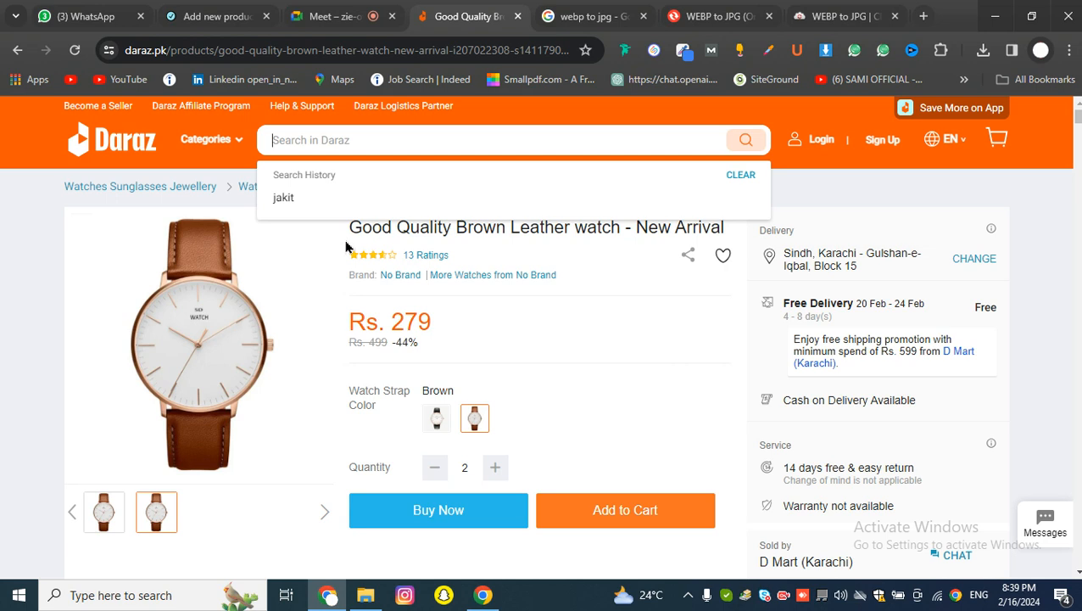
pyautogui.moveTo(455, 227); pyautogui.dragTo(624, 227)
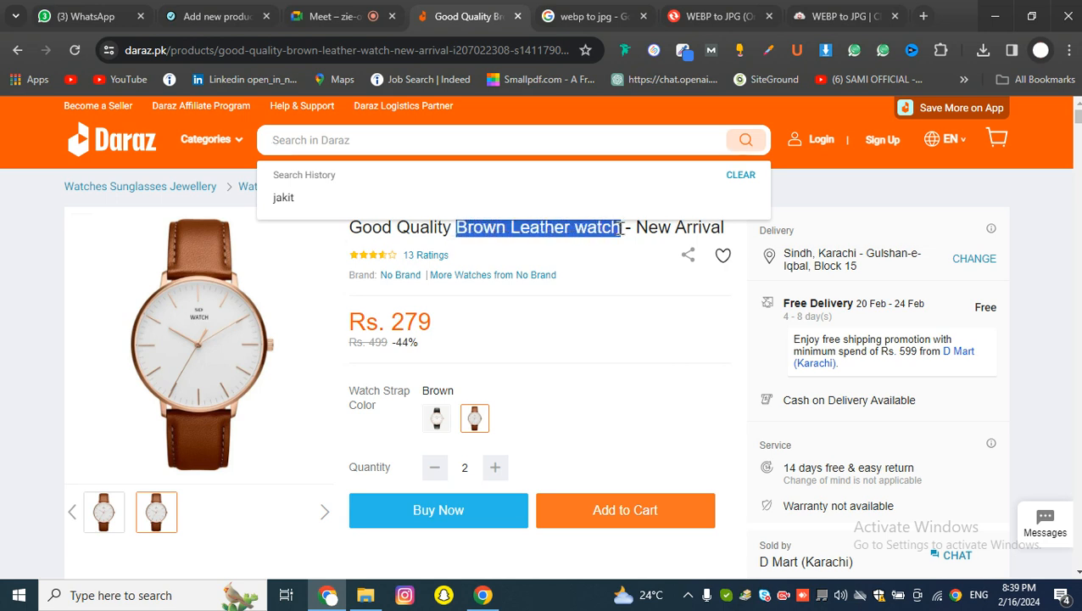
pyautogui.hotkey('ctrl', 'c')
pyautogui.click(391, 140)
pyautogui.hotkey('ctrl', 'v')
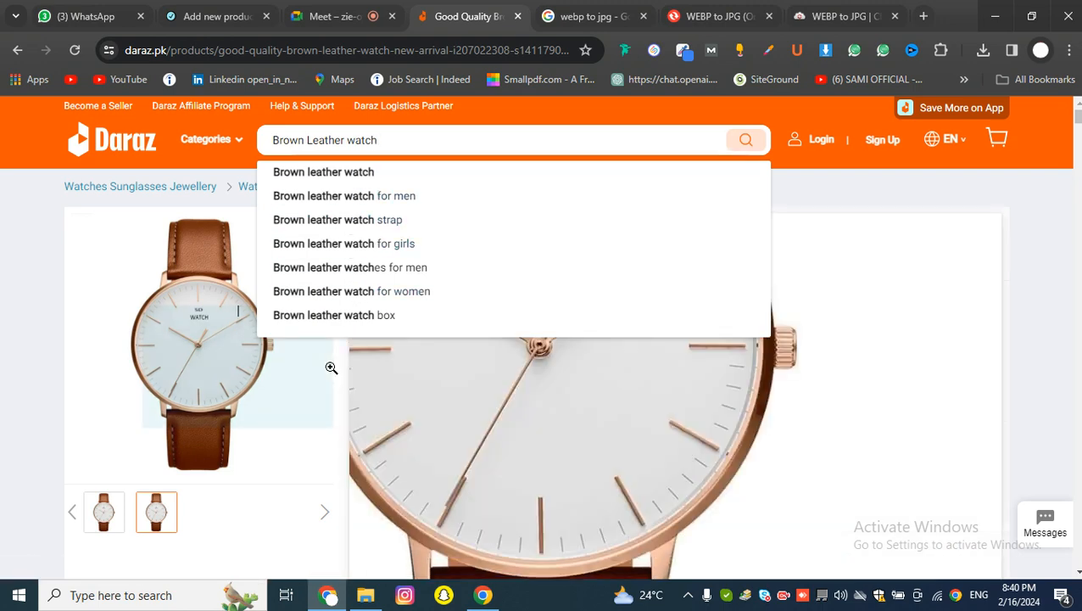
pyautogui.click(333, 374)
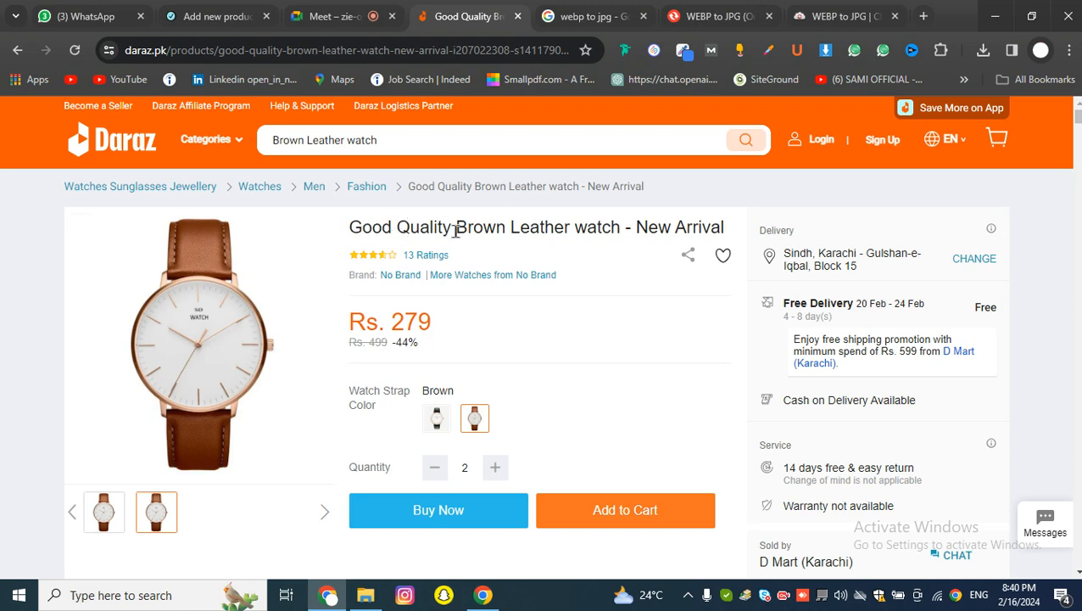
# Copy the phrase "Brown Leather watch" from the Daraz product title.
pyautogui.moveTo(455, 227); pyautogui.dragTo(620, 224)
pyautogui.rightClick(617, 225)
pyautogui.click(662, 237)
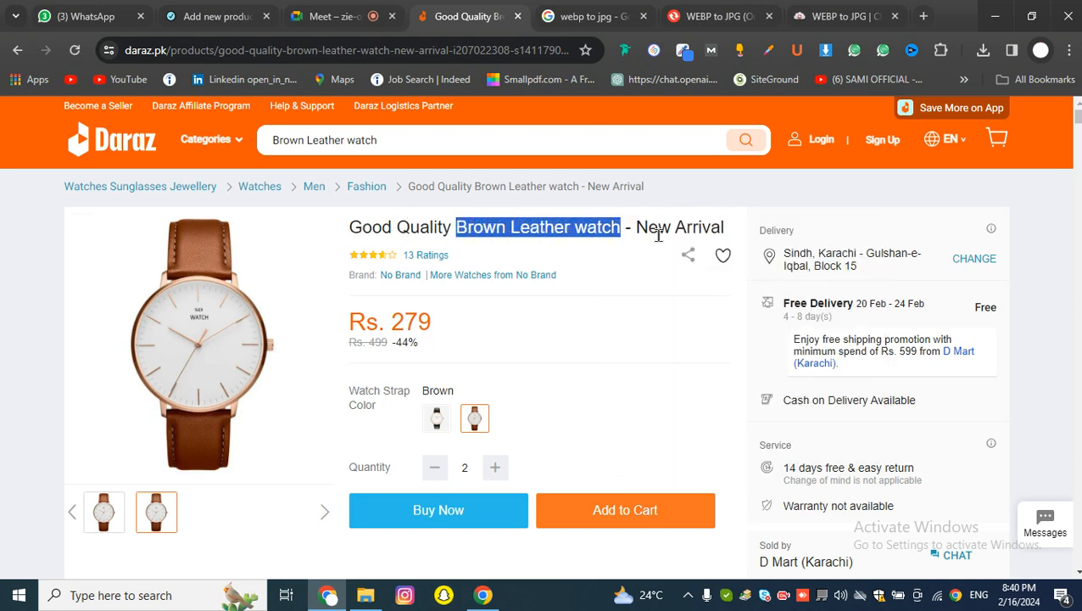
# Switch to the Google Meet call and read the recent in-call messages about downloading images.
pyautogui.click(382, 9)
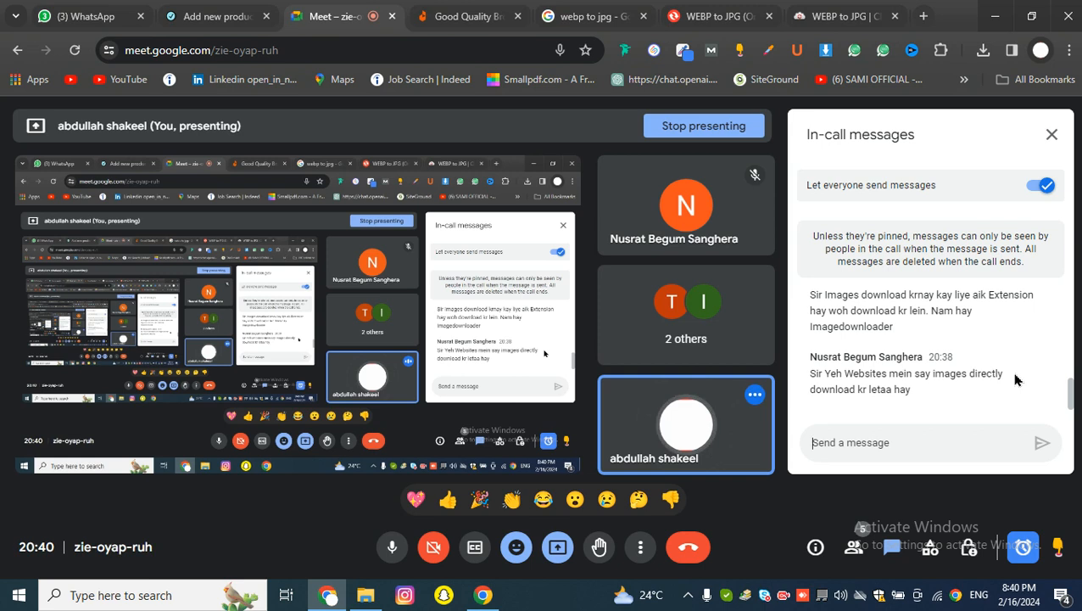
pyautogui.moveTo(1068, 389); pyautogui.dragTo(1073, 383)
pyautogui.scroll(1, 1073, 388)
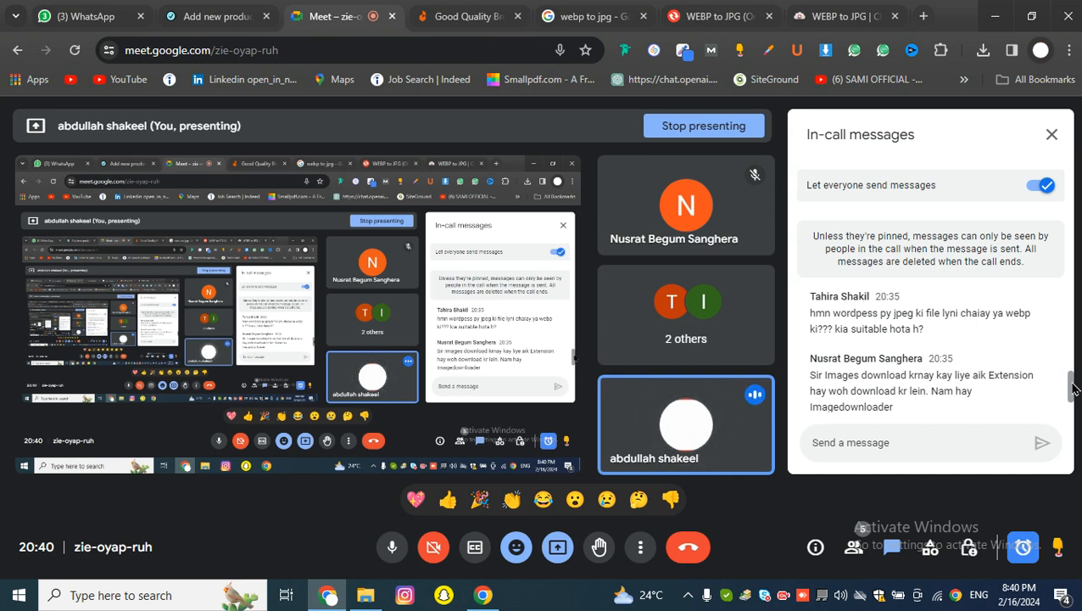
pyautogui.moveTo(1073, 382); pyautogui.dragTo(1077, 401)
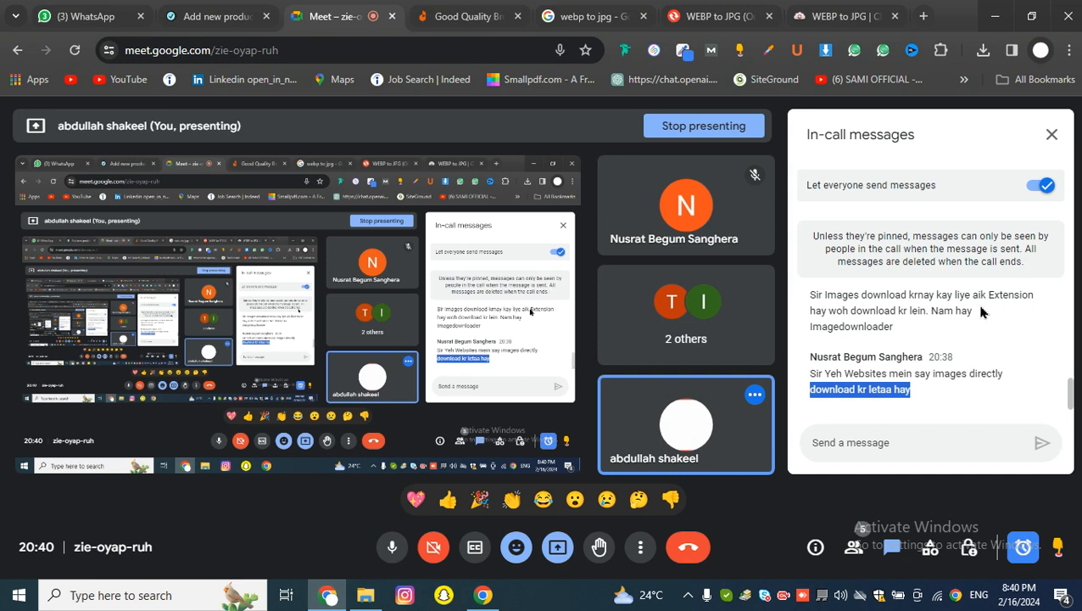
pyautogui.click(928, 413)
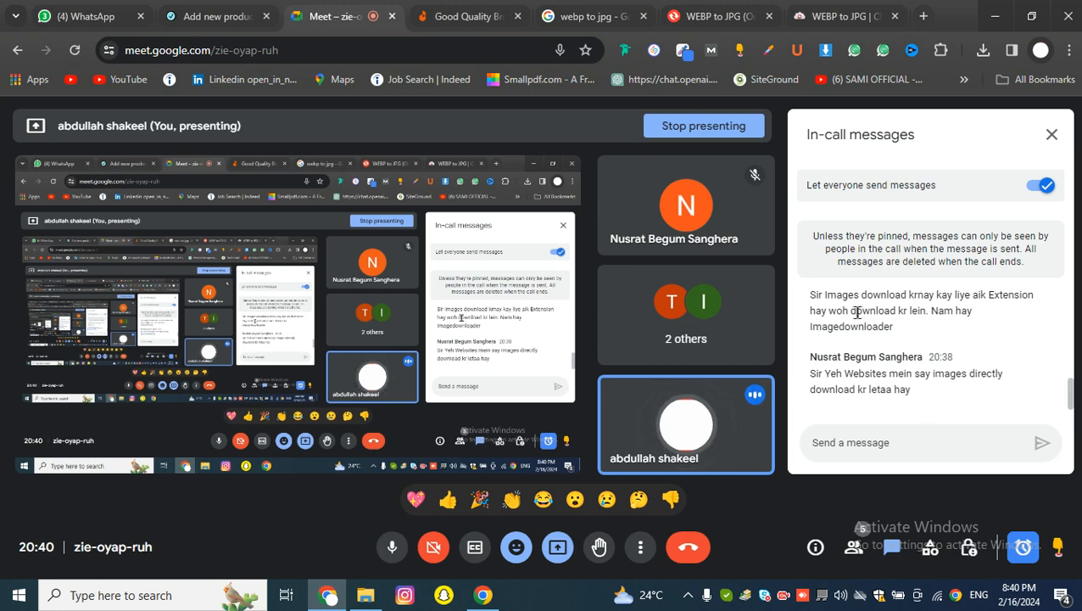
pyautogui.scroll(2, 859, 324)
pyautogui.scroll(-2, 860, 332)
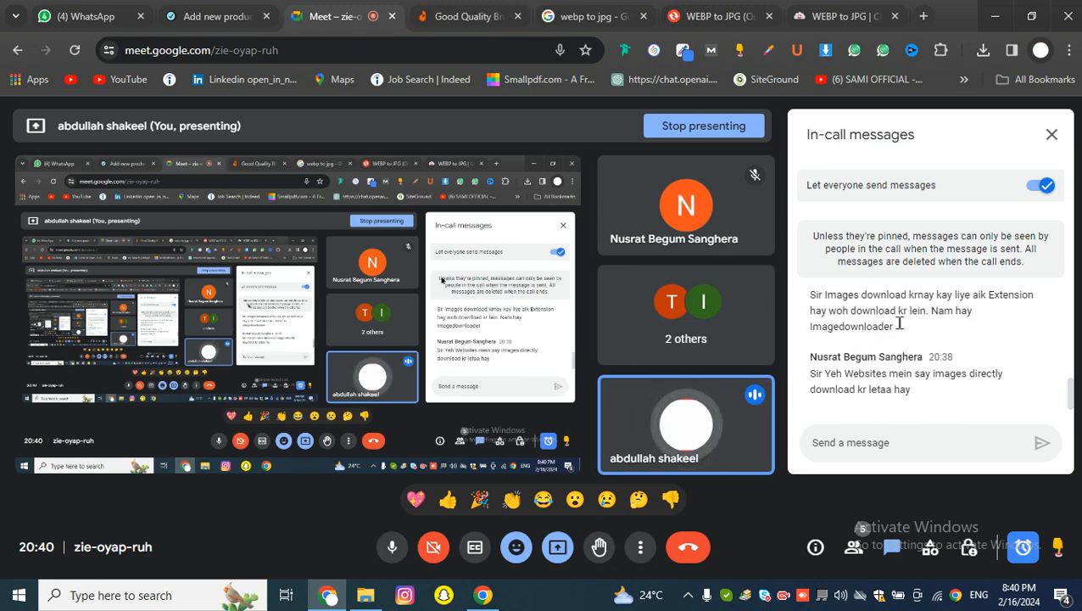
pyautogui.click(518, 8)
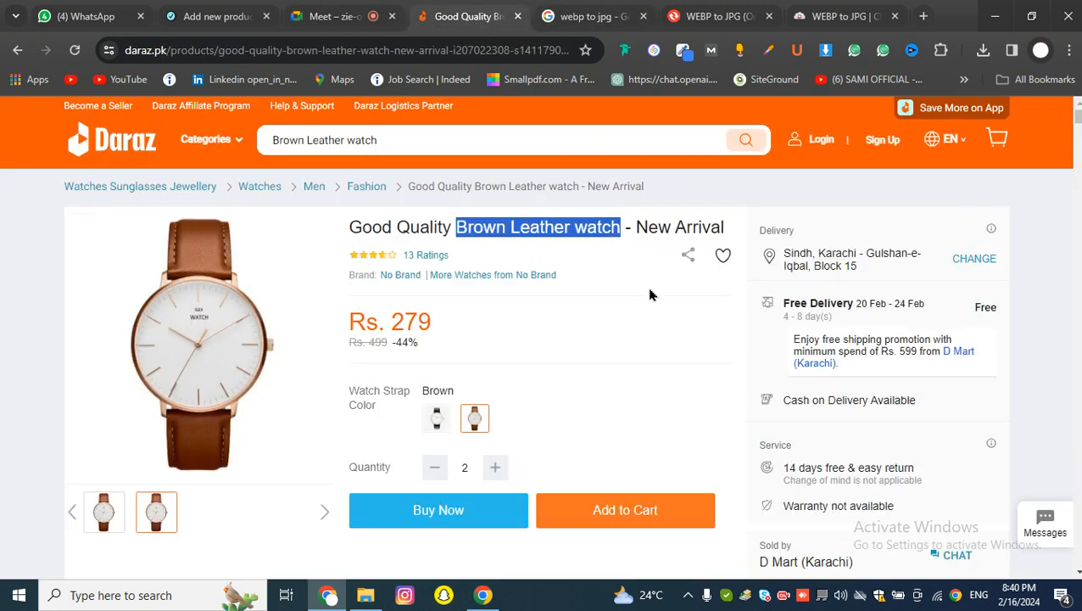
pyautogui.click(303, 10)
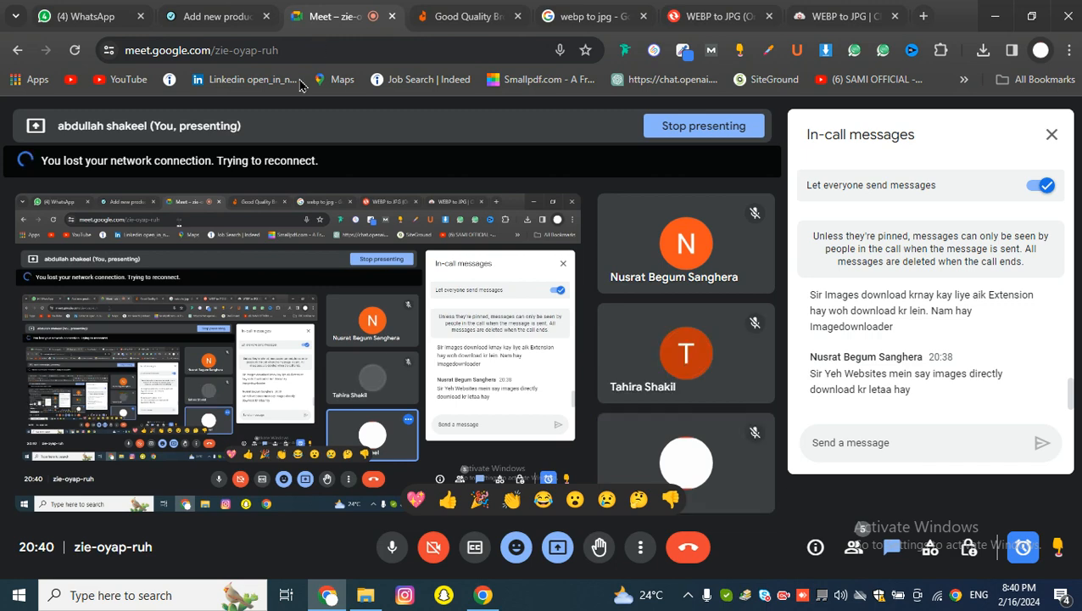
# Return to the new product page and add the product tag "Brown Leather watch".
pyautogui.click(216, 16)
pyautogui.hotkey('ctrl', 'v')
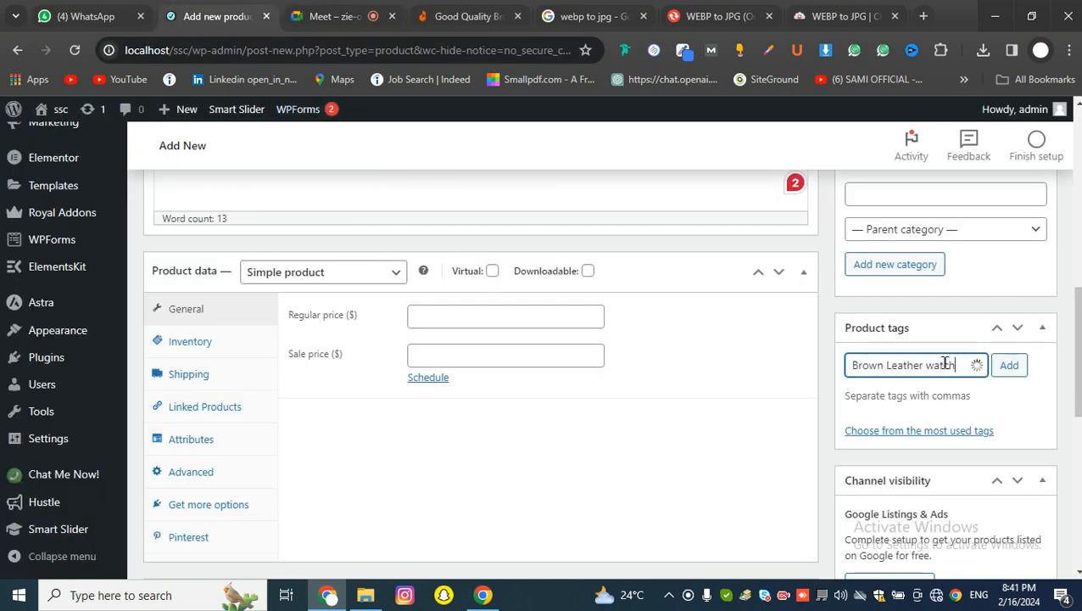
pyautogui.click(1009, 367)
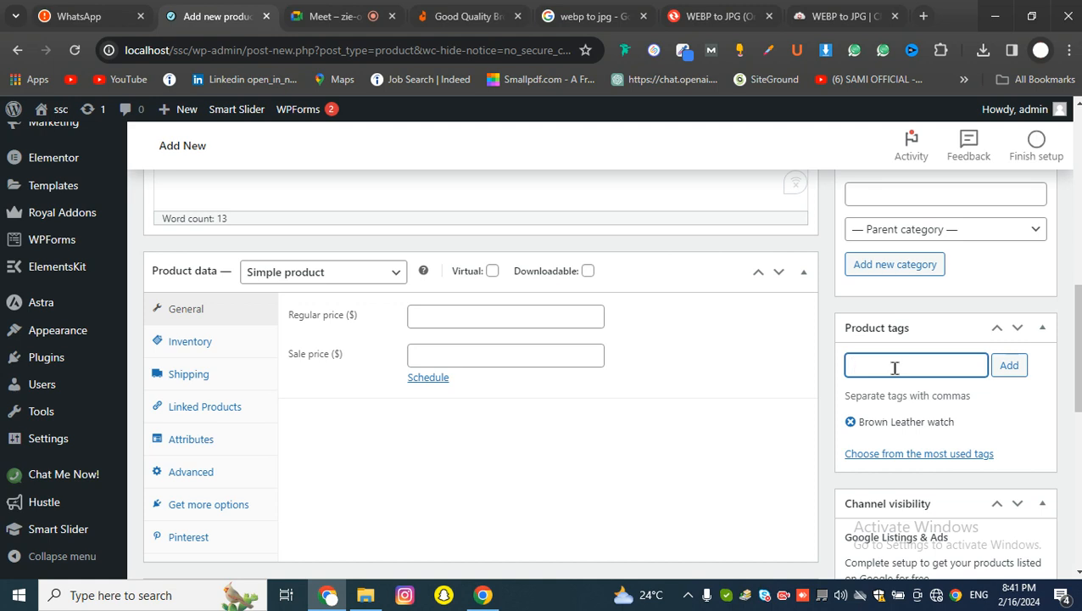
# Add a second product tag, "Leather watch", by shortening the copied phrase.
pyautogui.hotkey('ctrl', 'v')
pyautogui.moveTo(883, 366); pyautogui.dragTo(845, 367)
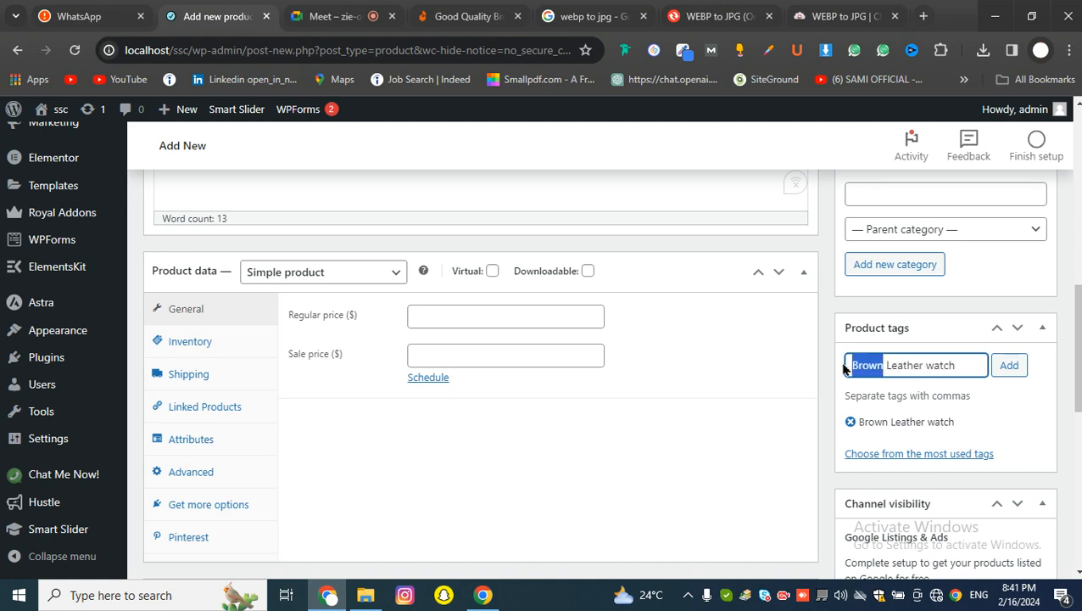
pyautogui.press('BackSpace')
pyautogui.press('Delete')
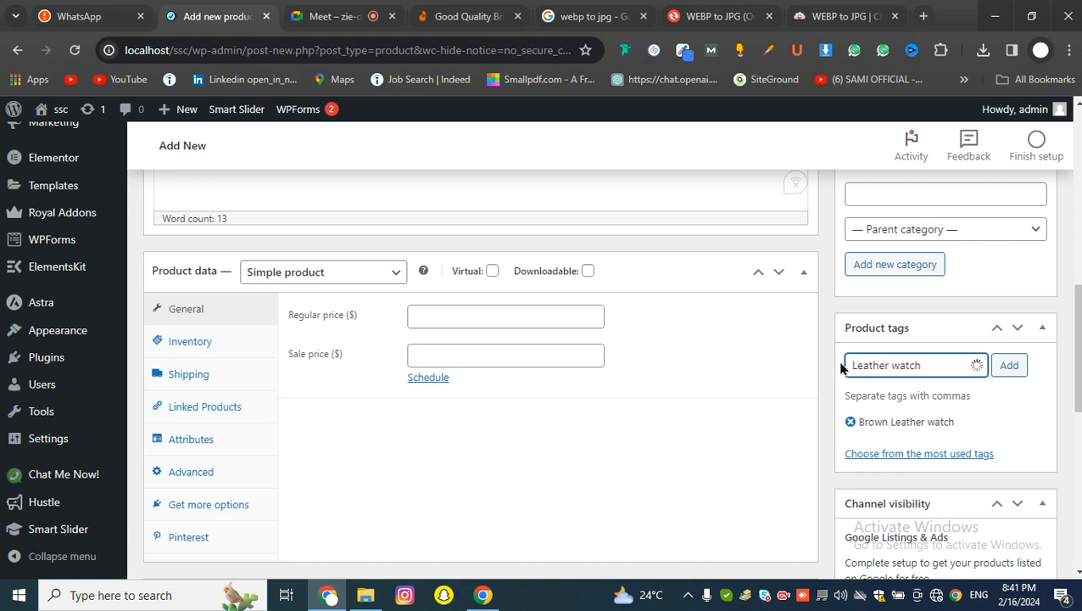
pyautogui.click(1022, 372)
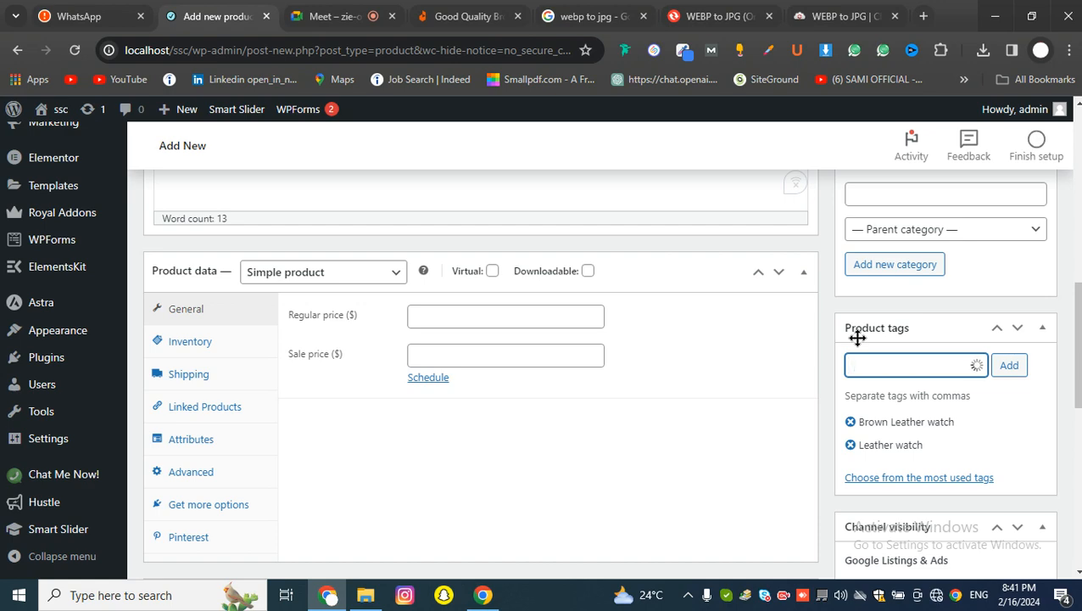
# Switch to WhatsApp and Google Meet to check the state of the connection.
pyautogui.scroll(-3, 879, 369)
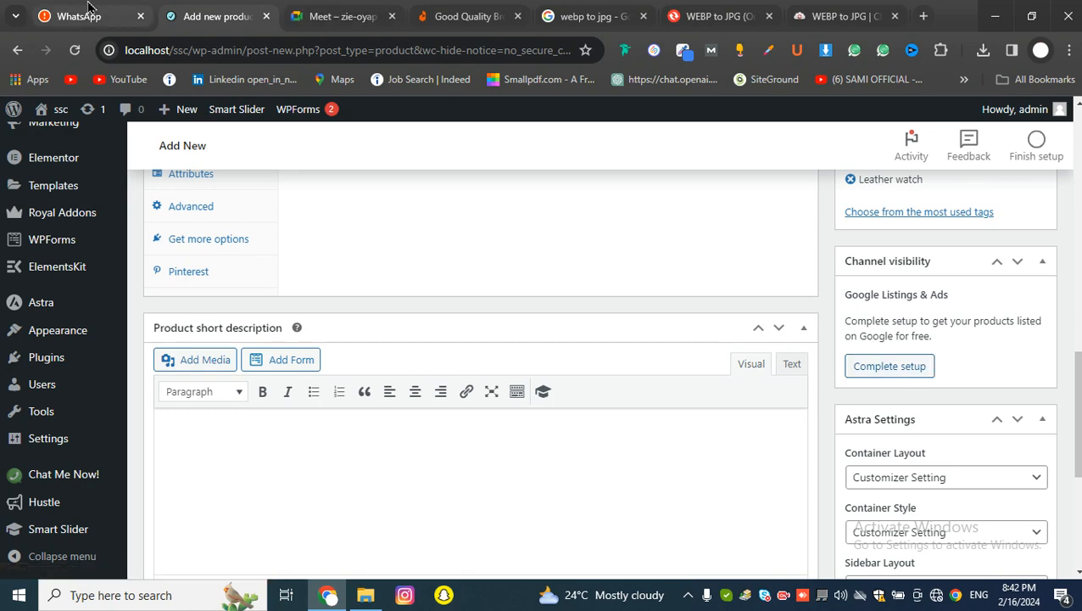
pyautogui.click(136, 11)
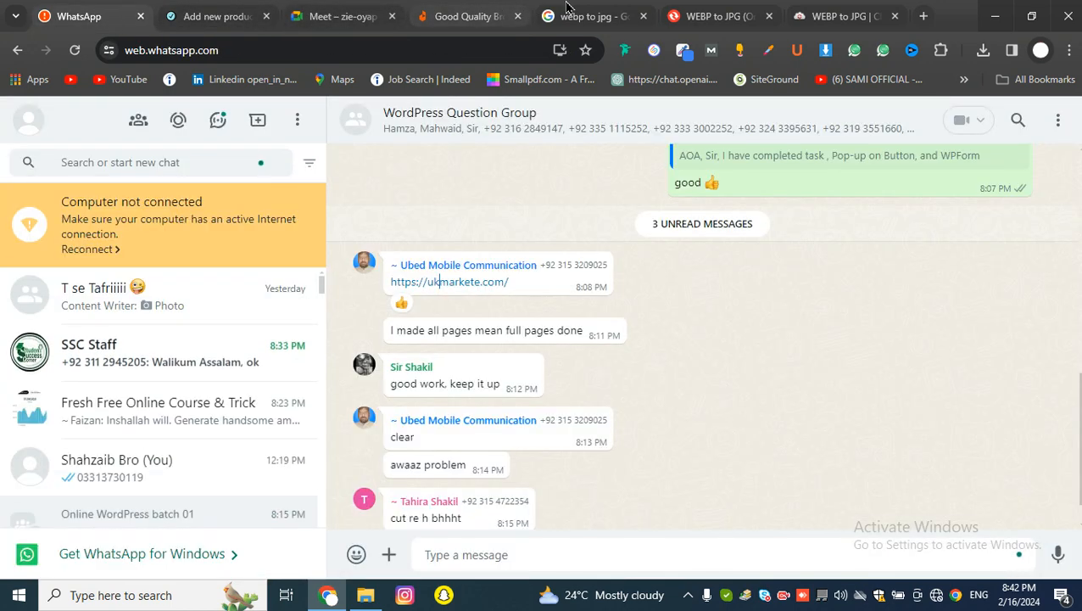
pyautogui.click(361, 6)
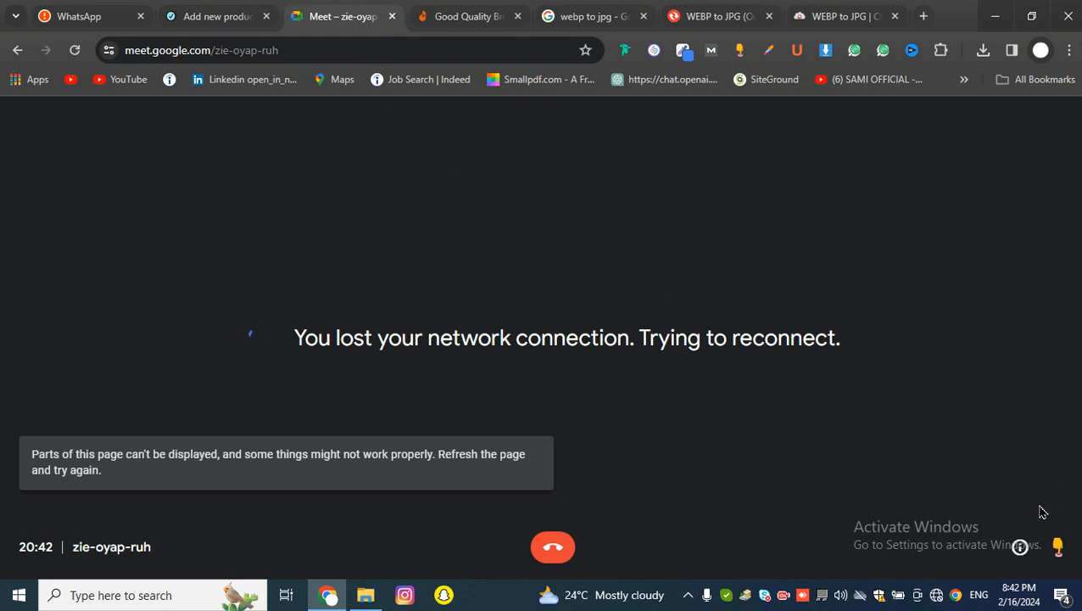
pyautogui.click(688, 594)
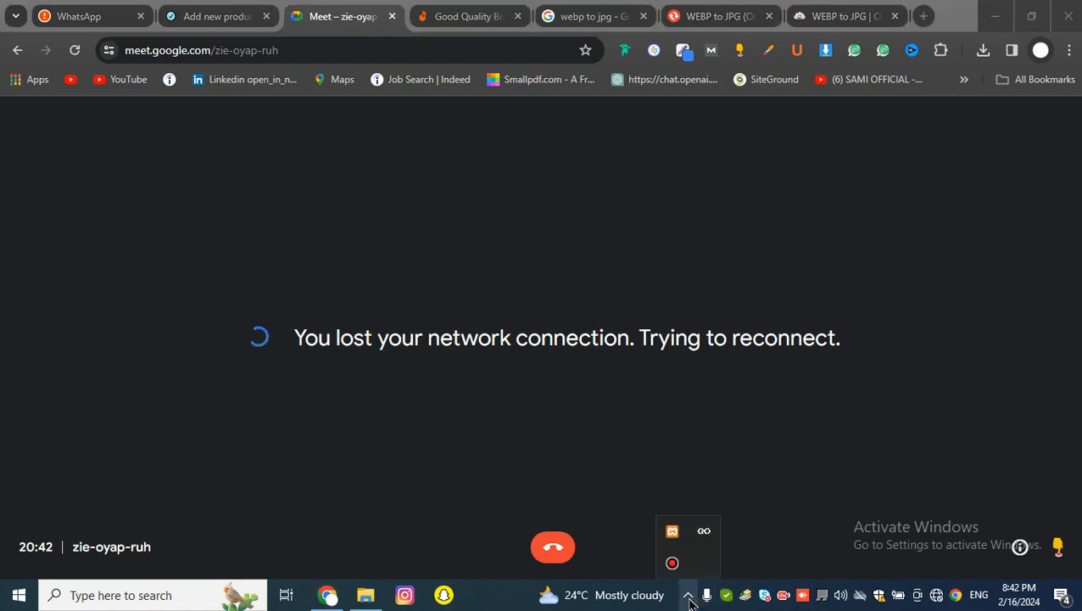
pyautogui.click(673, 562)
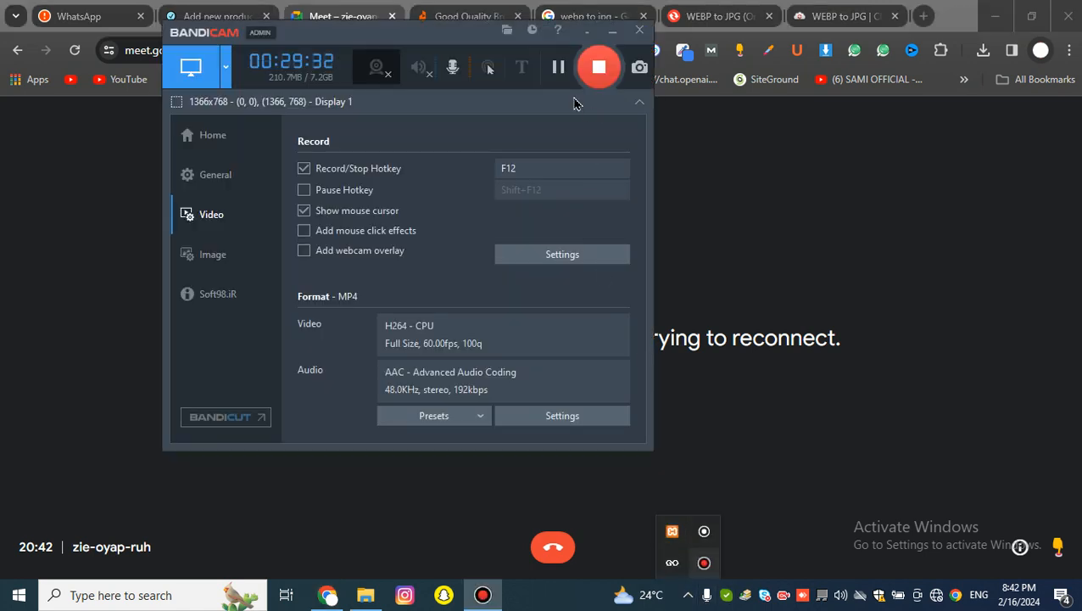
pyautogui.click(560, 68)
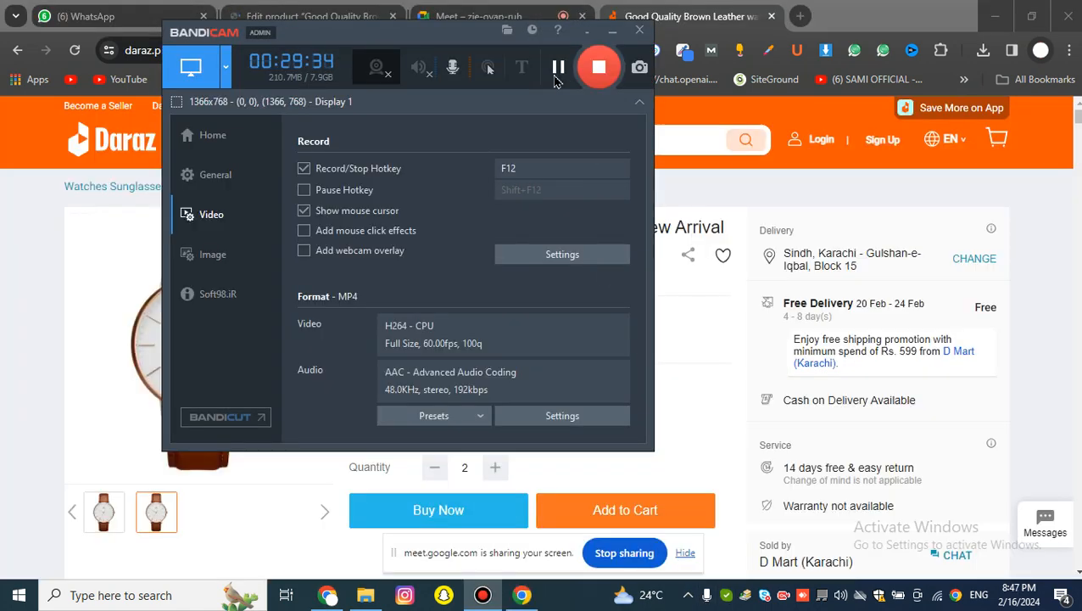
pyautogui.click(586, 33)
pyautogui.click(514, 7)
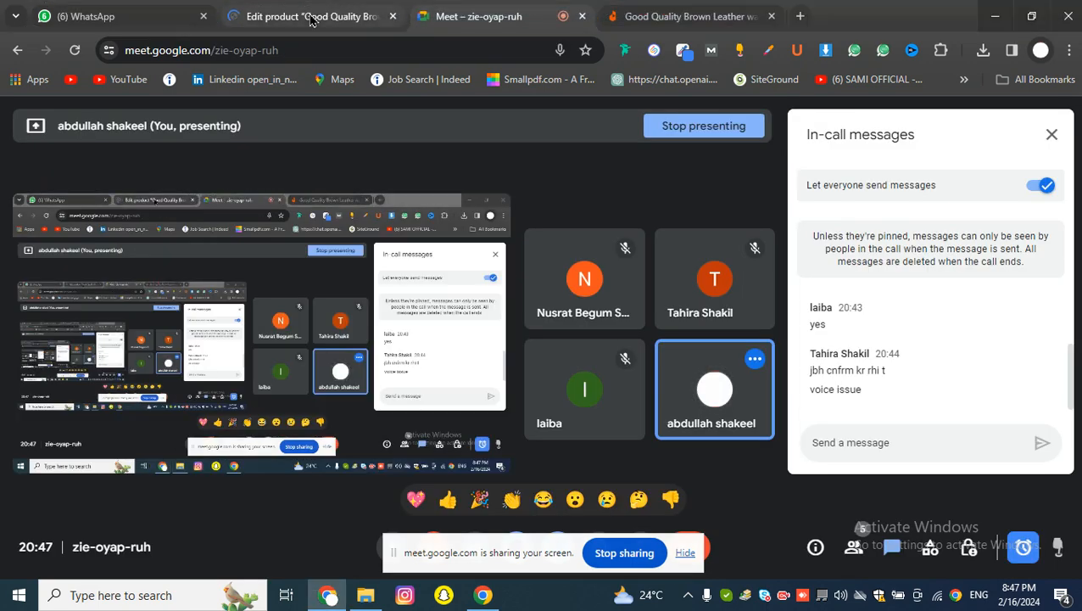
# From the product's edit page, open the site's front end in a new tab, look over the home page and reload it.
pyautogui.click(310, 17)
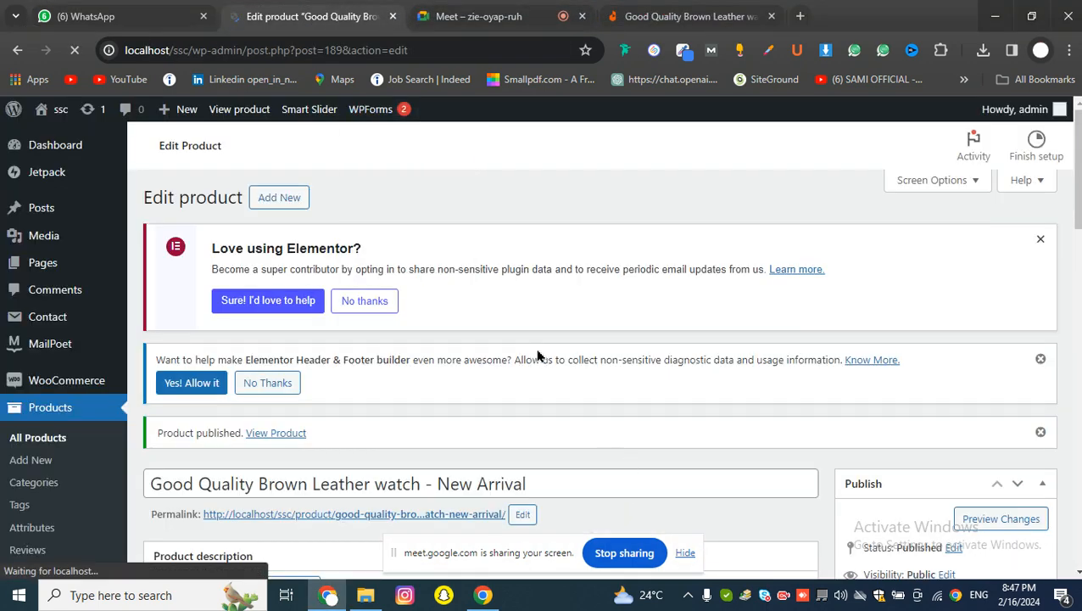
pyautogui.moveTo(50, 113)
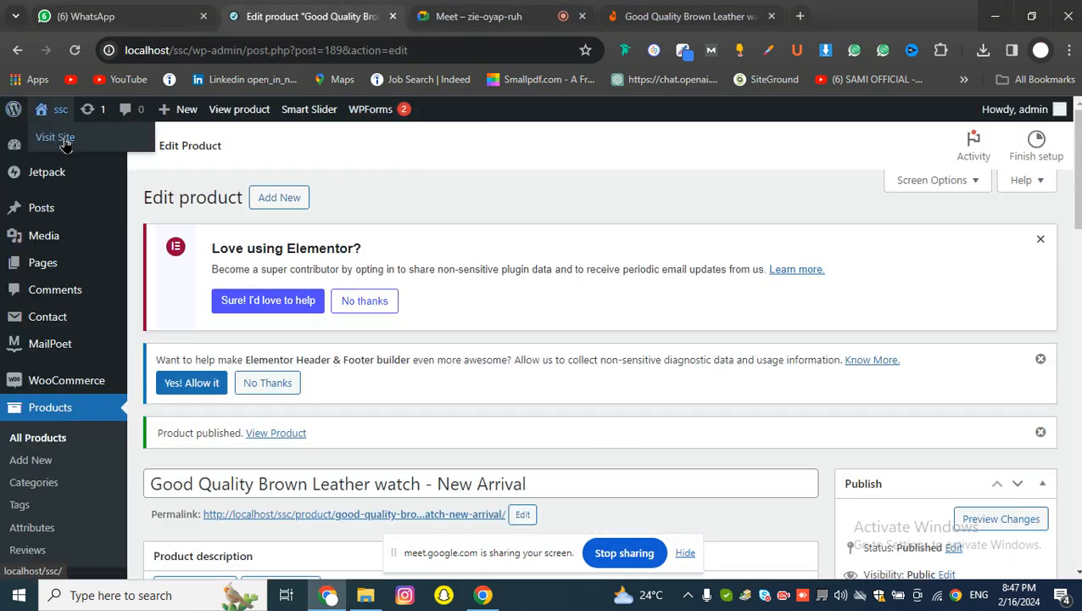
pyautogui.rightClick(64, 137)
pyautogui.press('Escape')
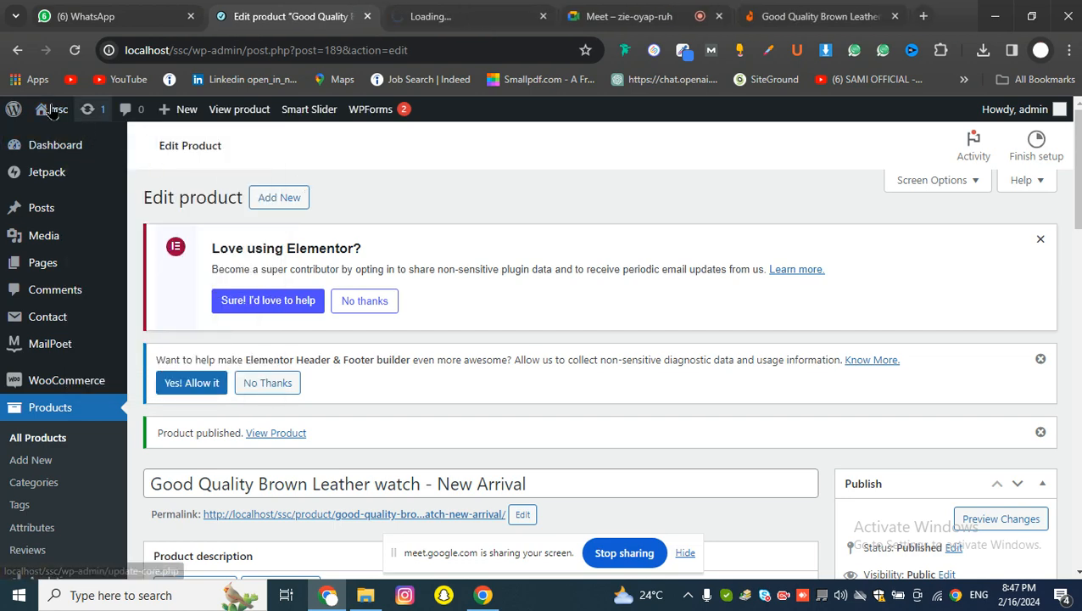
pyautogui.hotkey('ctrl', 'Tab')
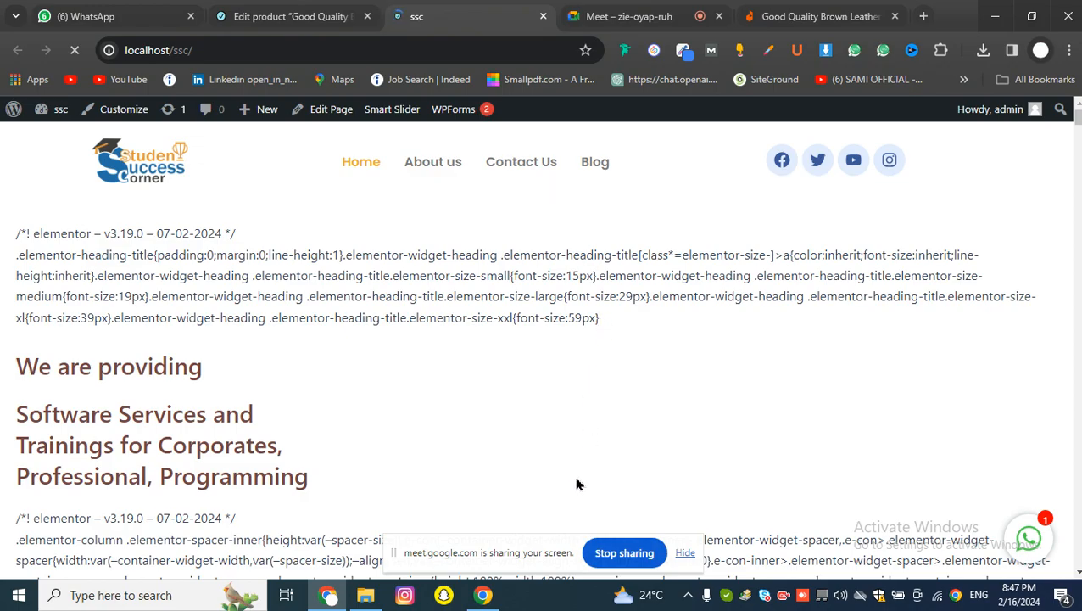
pyautogui.scroll(-10, 577, 487)
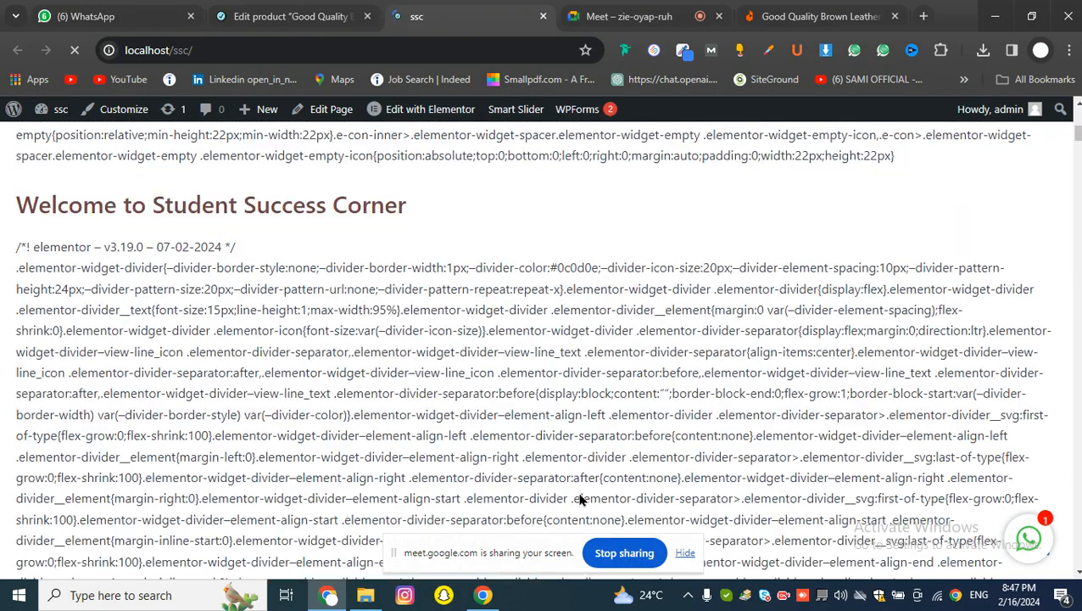
pyautogui.click(229, 50)
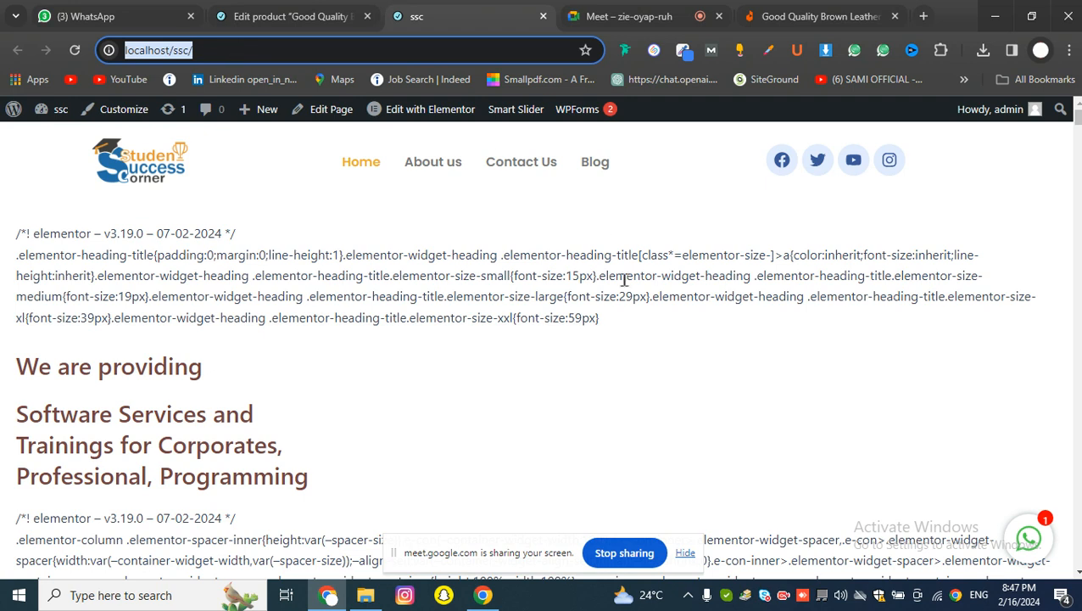
pyautogui.click(80, 54)
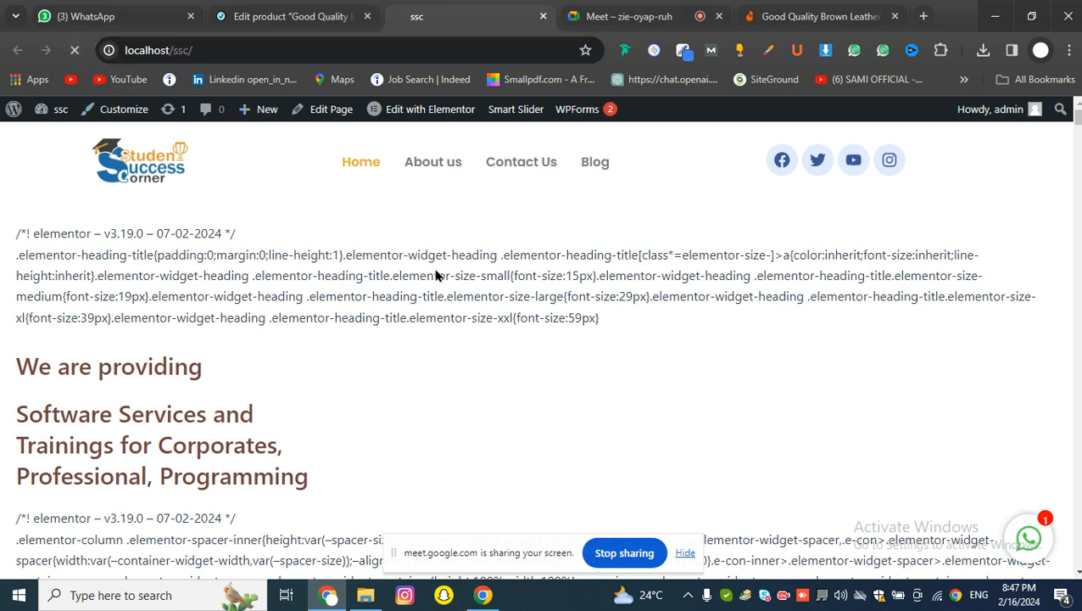
# Copy the site's home page address and open localhost/ssc/ in a guest-profile Chrome window.
pyautogui.click(230, 50)
pyautogui.hotkey('ctrl', 'c')
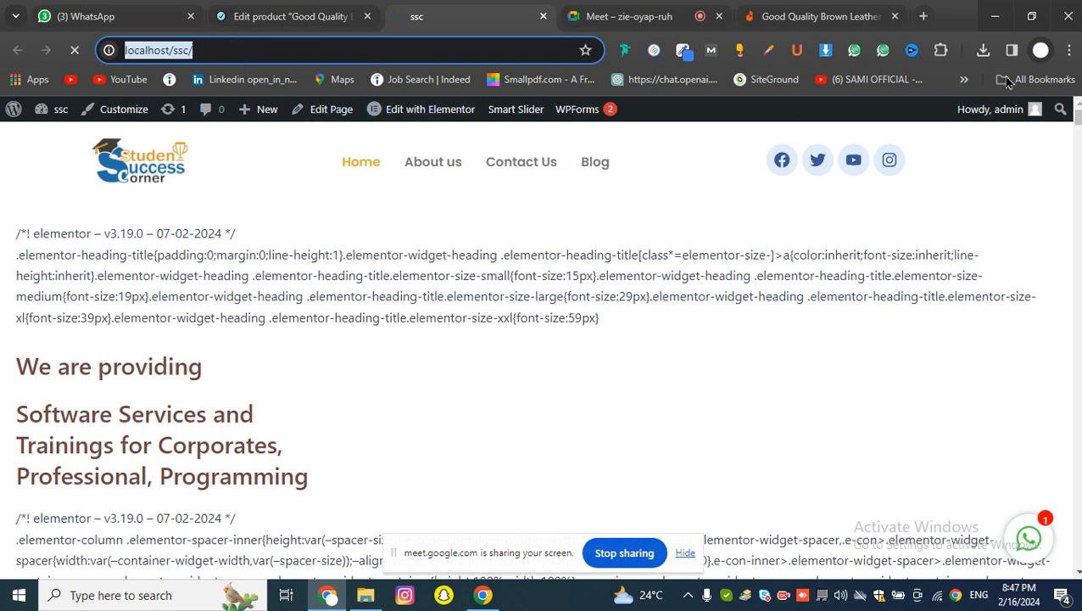
pyautogui.click(1046, 51)
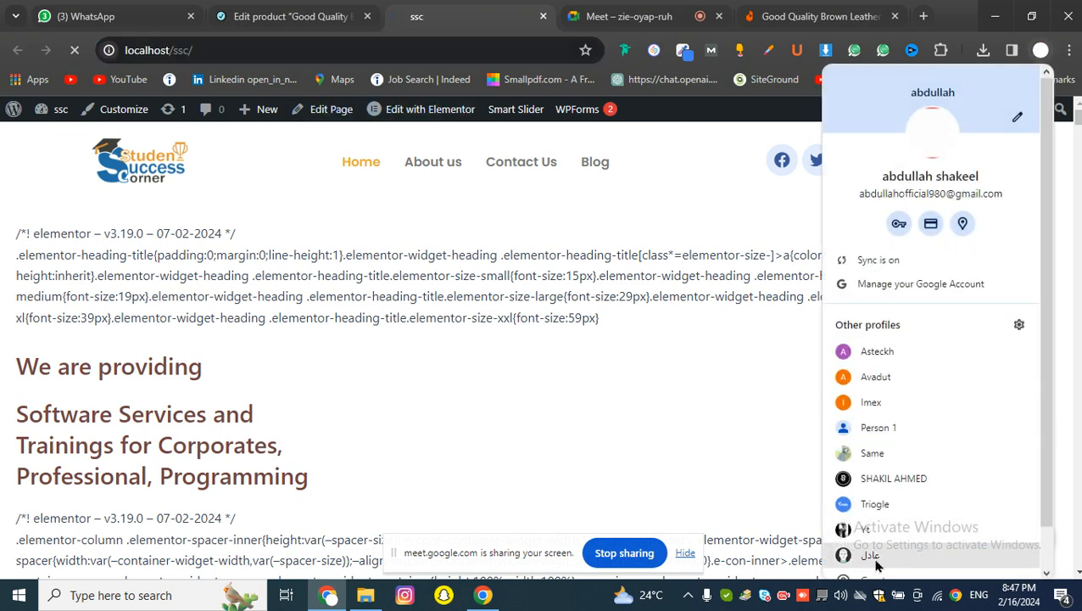
pyautogui.scroll(-1, 875, 560)
pyautogui.click(873, 536)
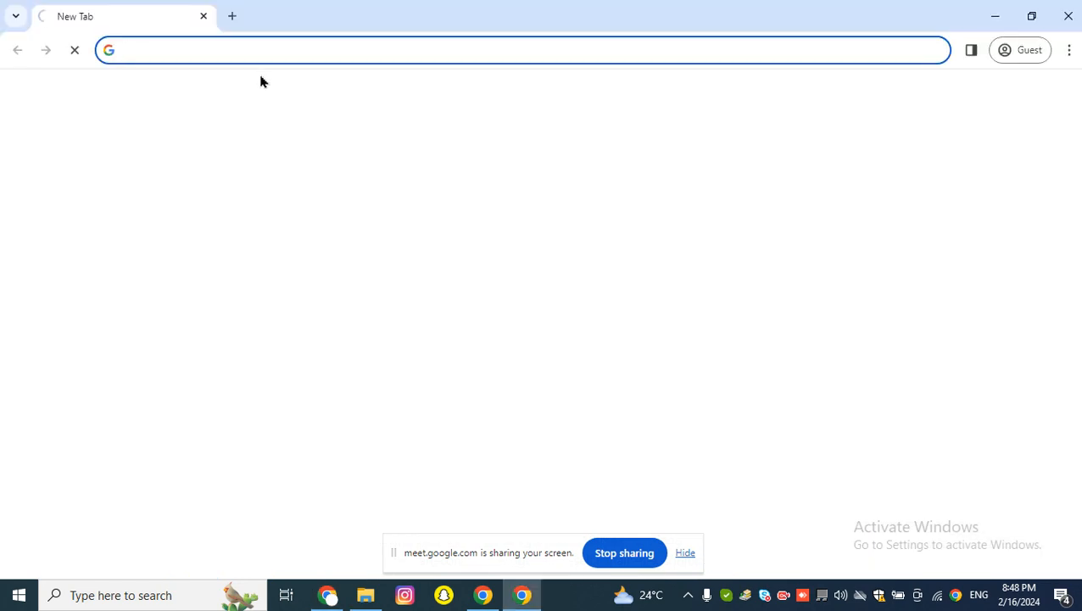
pyautogui.hotkey('ctrl', 'v')
pyautogui.press('Return')
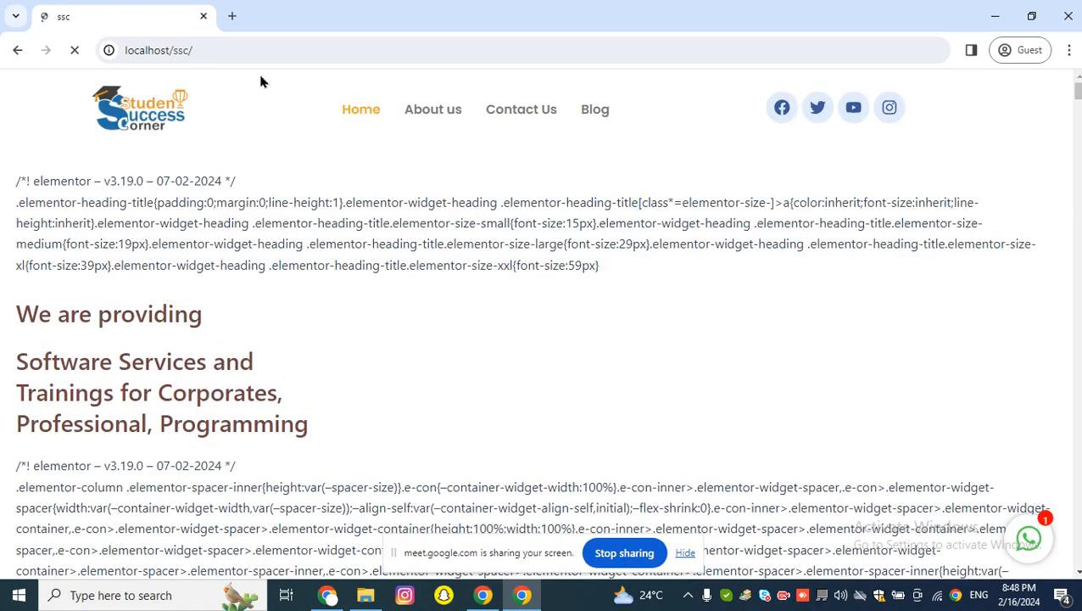
# Examine the home page layout and content from top to bottom in the guest window.
pyautogui.scroll(-5, 339, 255)
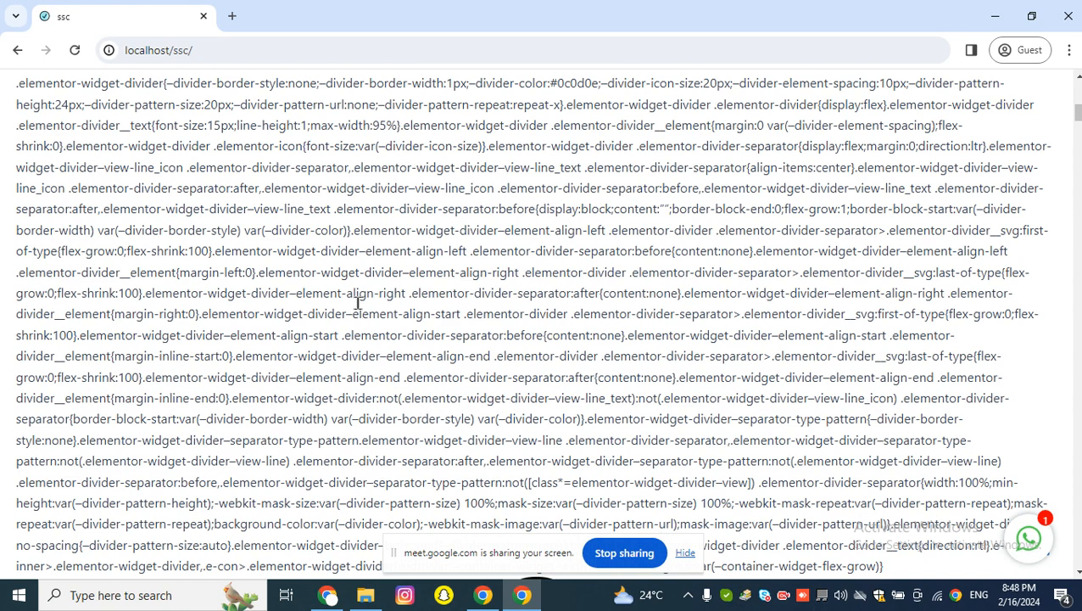
pyautogui.scroll(5, 357, 325)
pyautogui.scroll(-10, 461, 379)
pyautogui.scroll(-15, 492, 408)
pyautogui.middleClick(493, 405)
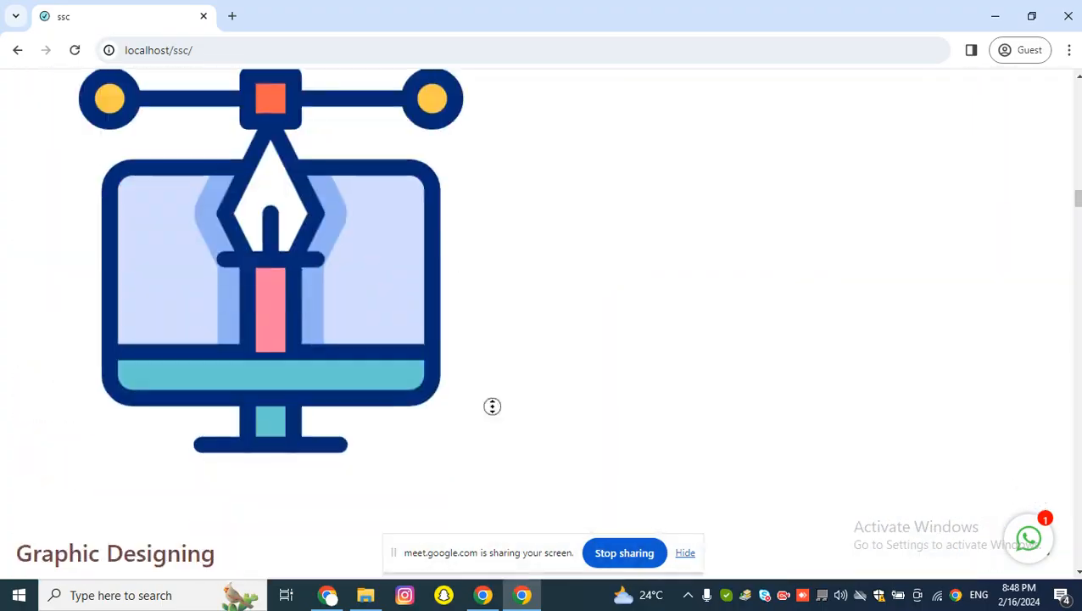
pyautogui.scroll(20, 496, 406)
pyautogui.scroll(-5, 1076, 169)
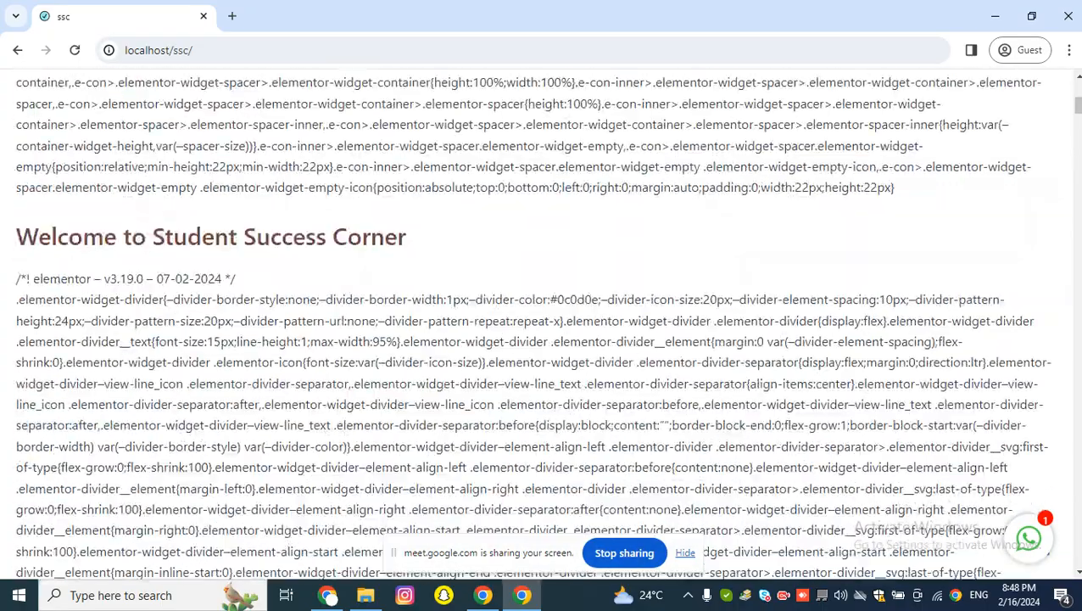
pyautogui.moveTo(1078, 105); pyautogui.dragTo(1078, 557)
pyautogui.moveTo(1080, 449); pyautogui.dragTo(1010, 134)
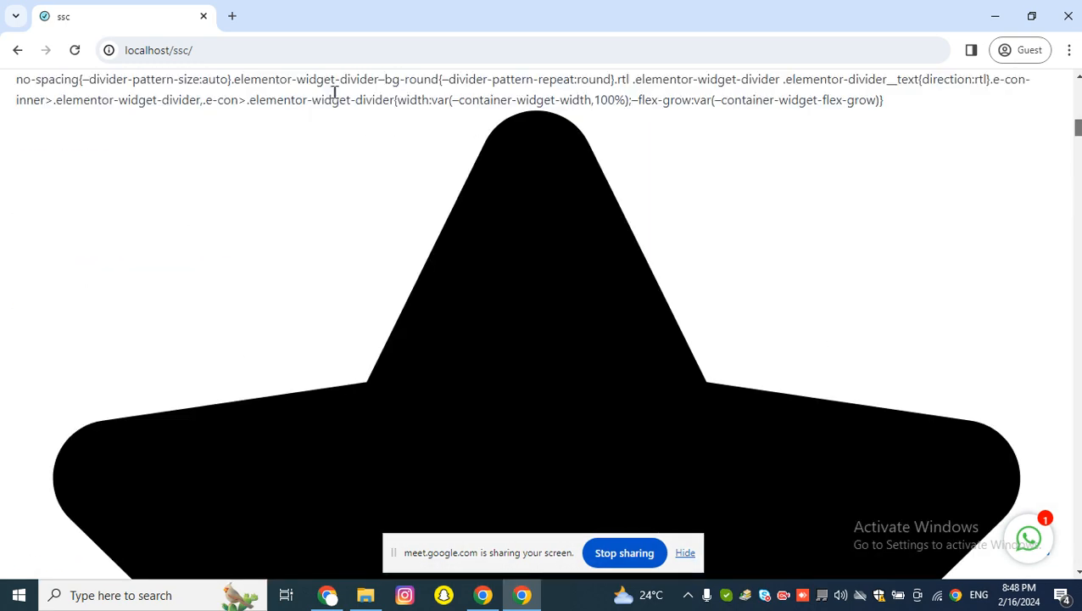
# Reload the home page in both the guest and the logged-in window, and check its header and upper content as a guest.
pyautogui.click(317, 54)
pyautogui.press('Return')
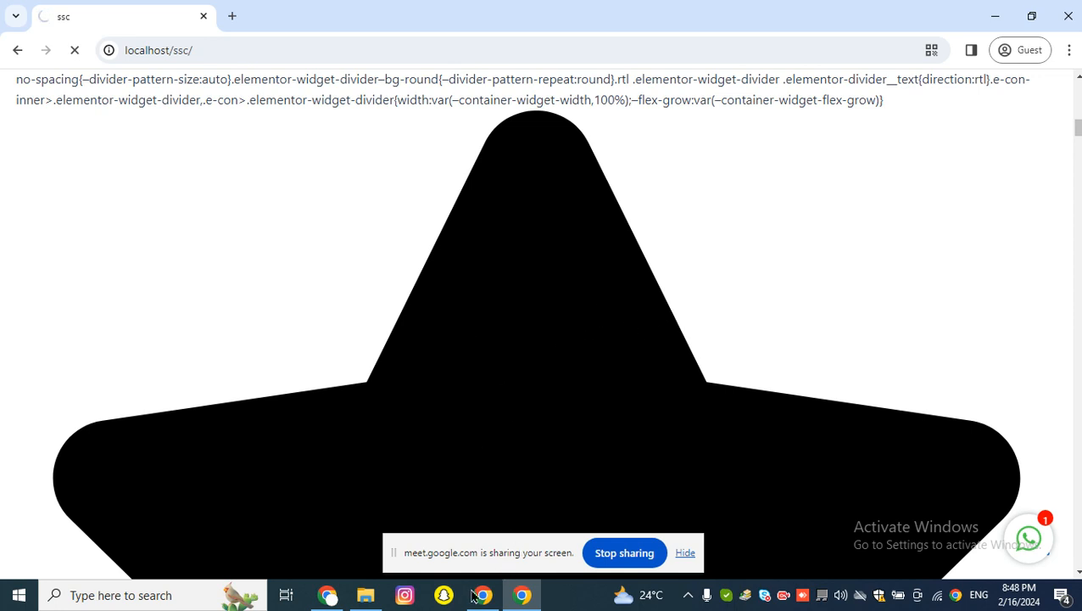
pyautogui.moveTo(480, 596)
pyautogui.click(334, 596)
pyautogui.click(235, 55)
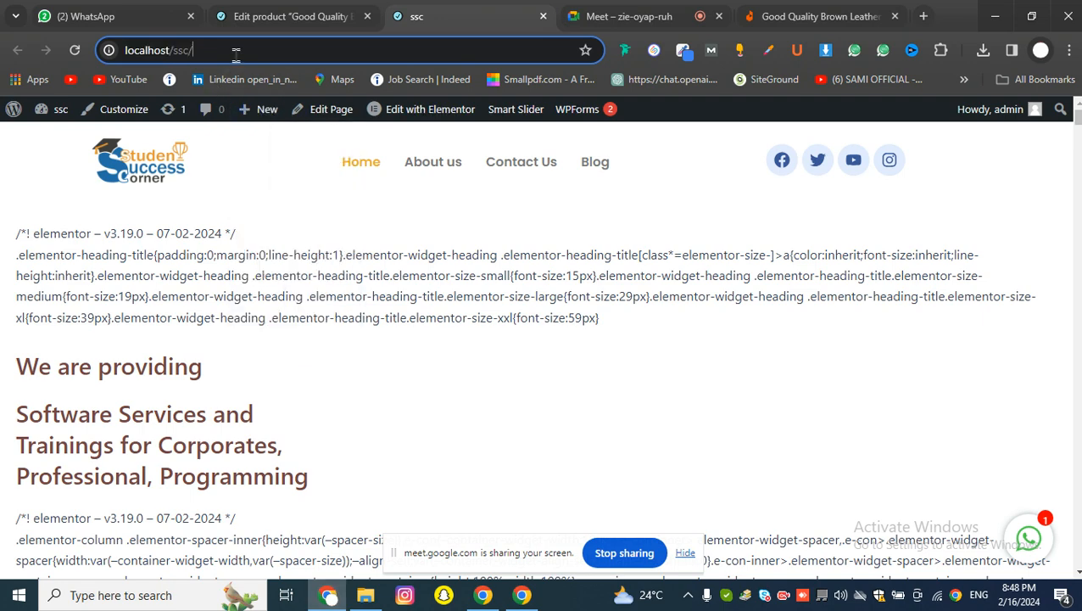
pyautogui.press('Return')
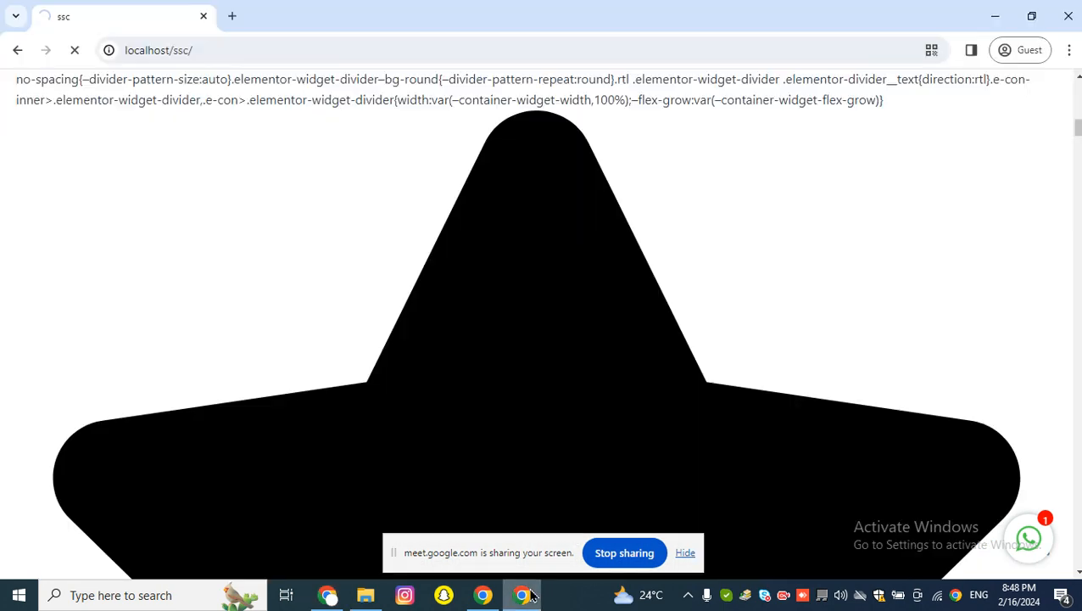
pyautogui.click(531, 596)
pyautogui.click(532, 597)
pyautogui.click(531, 597)
pyautogui.scroll(9, 353, 281)
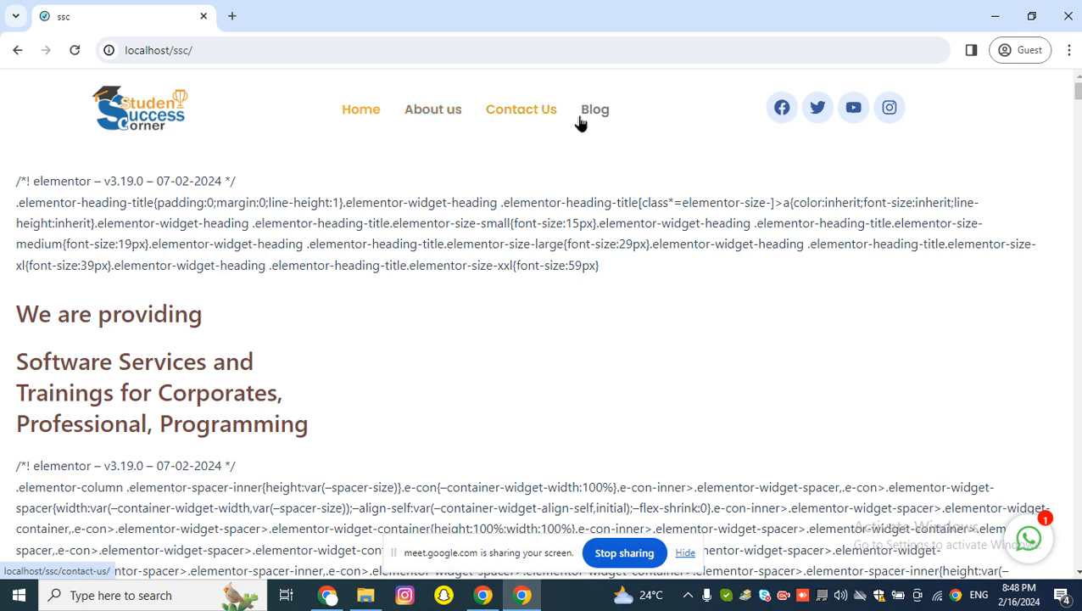
pyautogui.scroll(-3, 666, 255)
pyautogui.scroll(3, 652, 339)
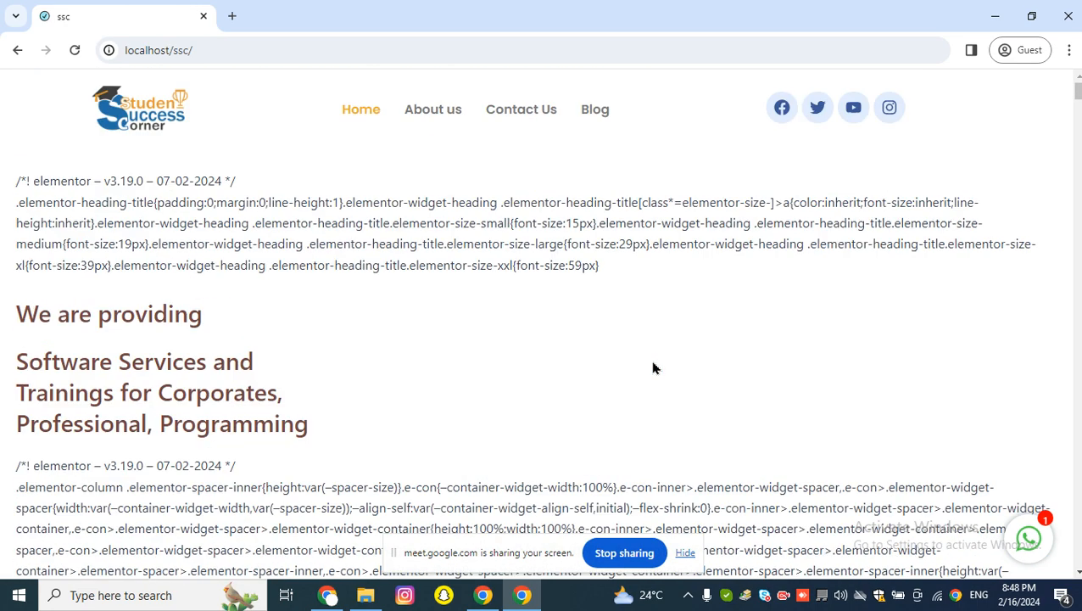
# Return to the logged-in browser window and view the site's About us page.
pyautogui.click(329, 594)
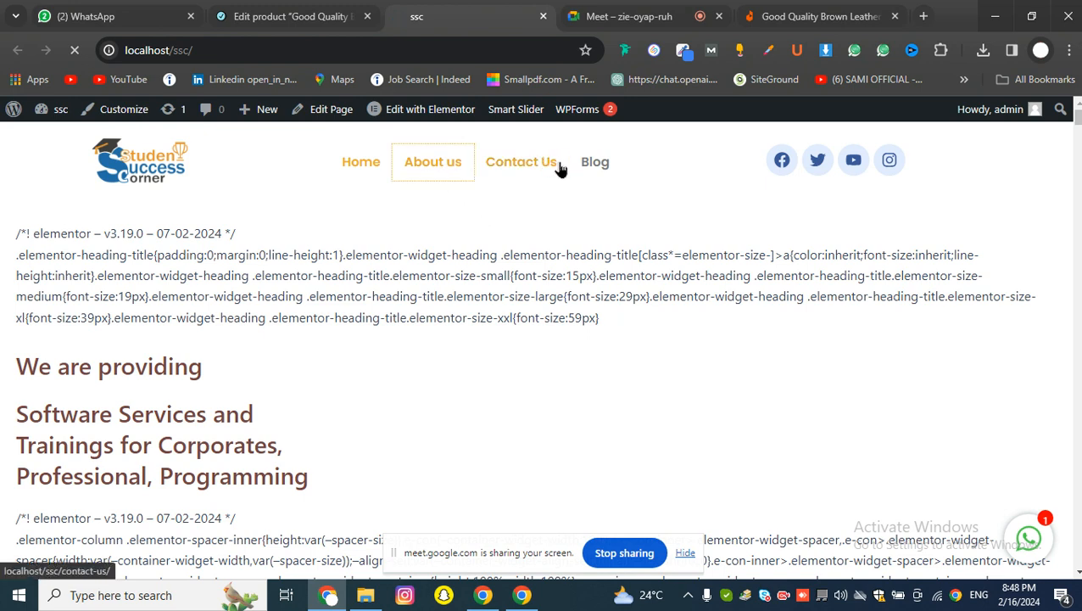
pyautogui.click(446, 178)
pyautogui.scroll(-5, 419, 309)
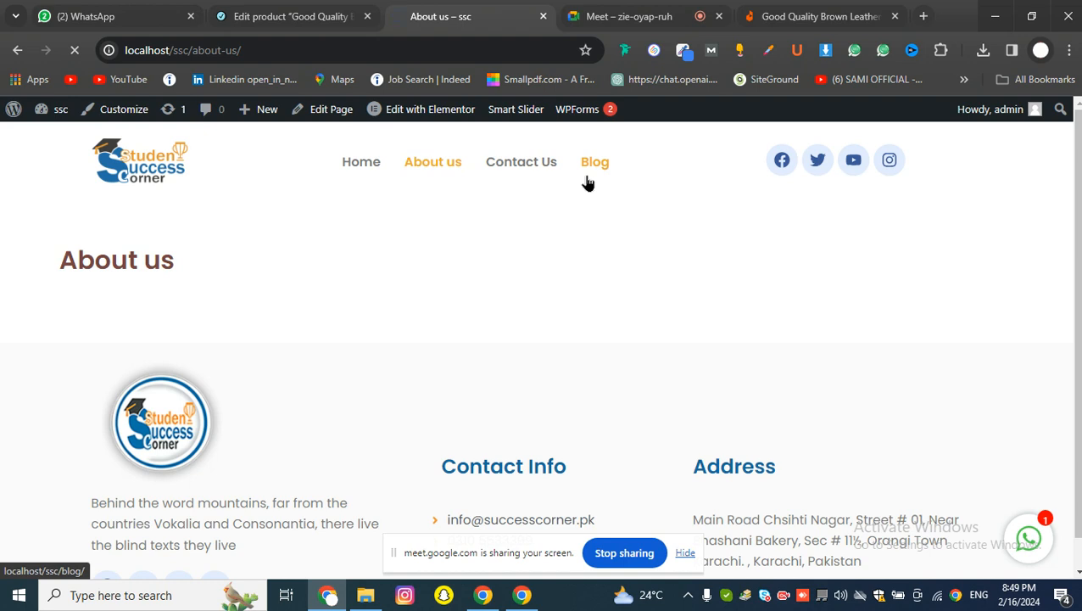
# Hide the screen-sharing notice, then open the site's Blog page and look over its post listing.
pyautogui.click(588, 182)
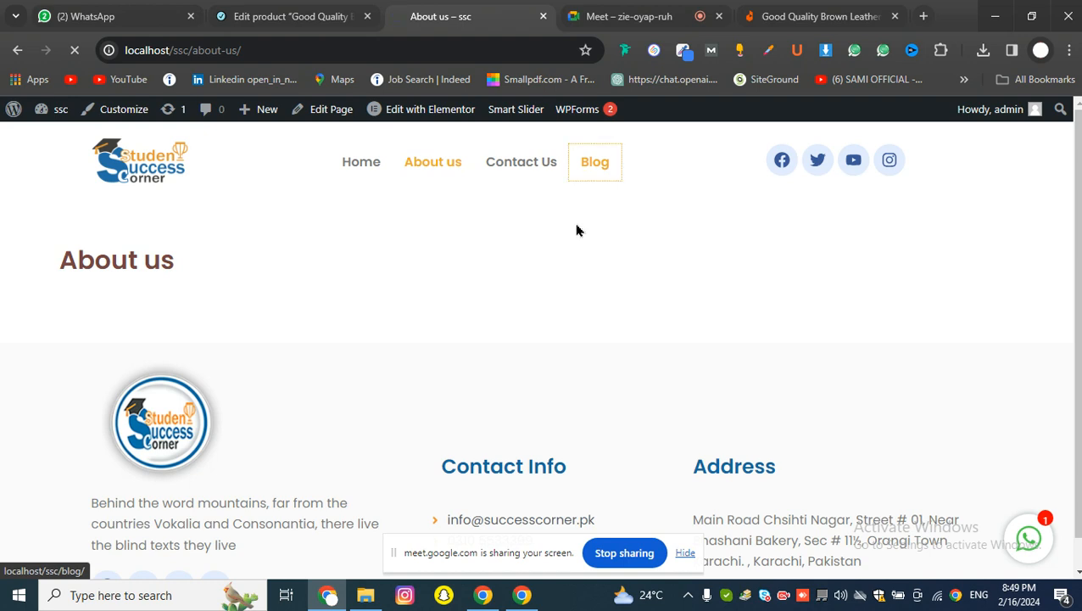
pyautogui.click(685, 553)
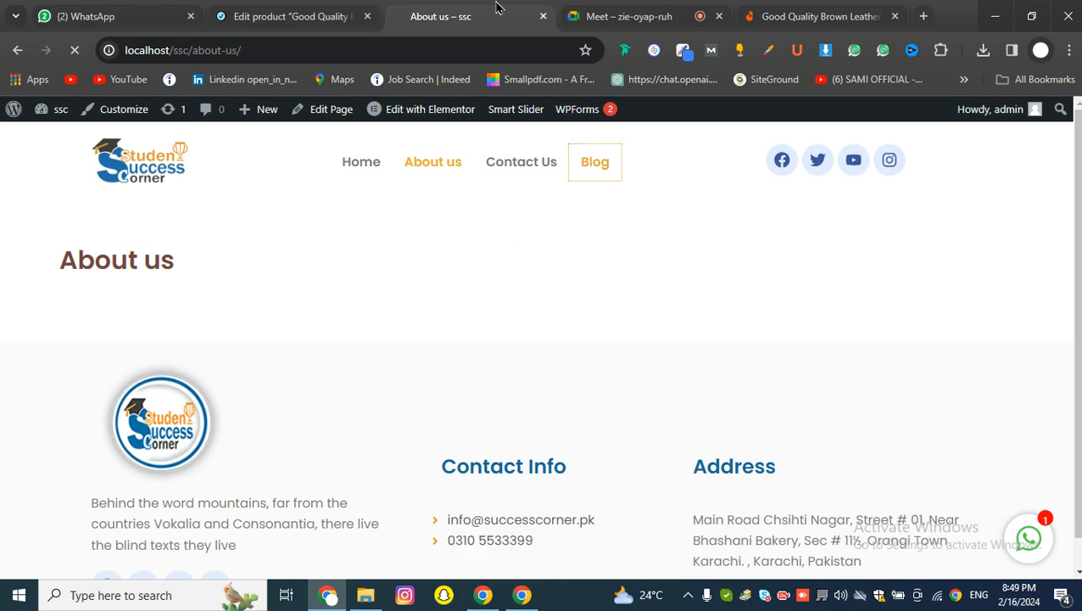
pyautogui.hotkey('ctrl', 'Tab')
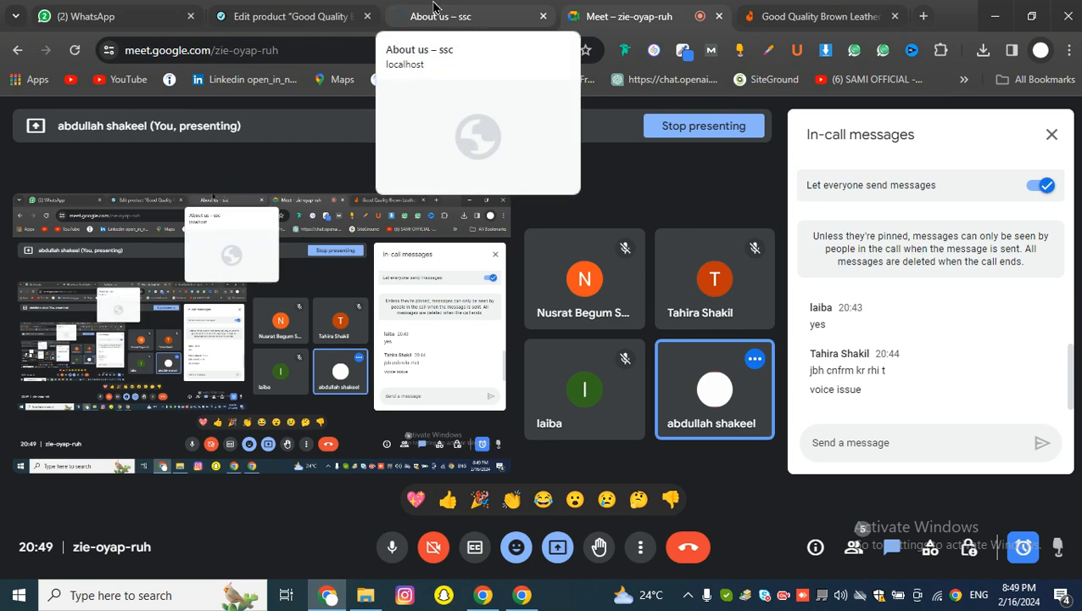
pyautogui.click(462, 15)
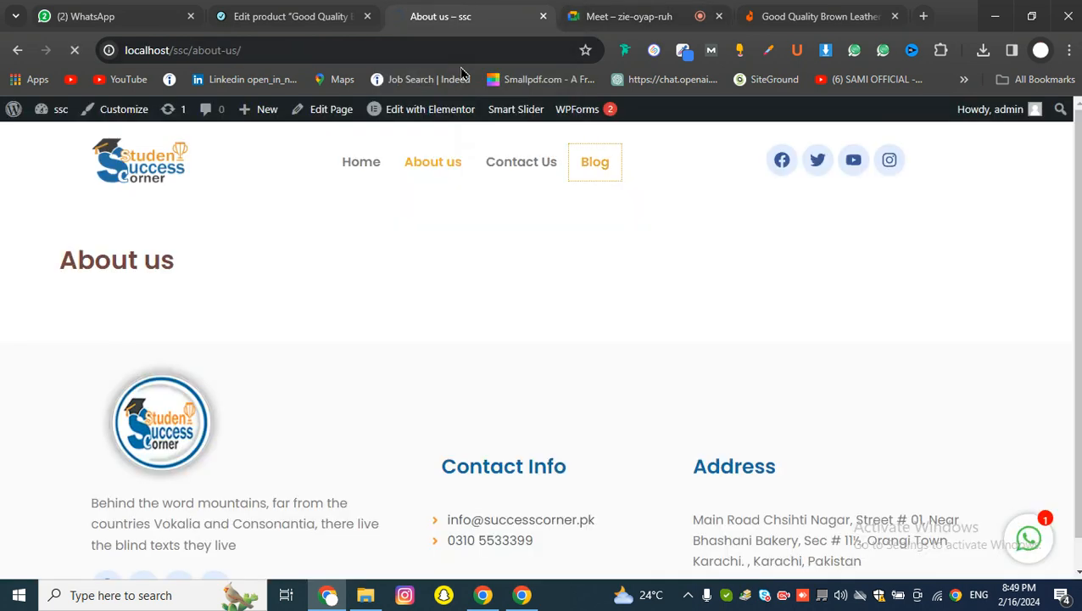
pyautogui.click(613, 163)
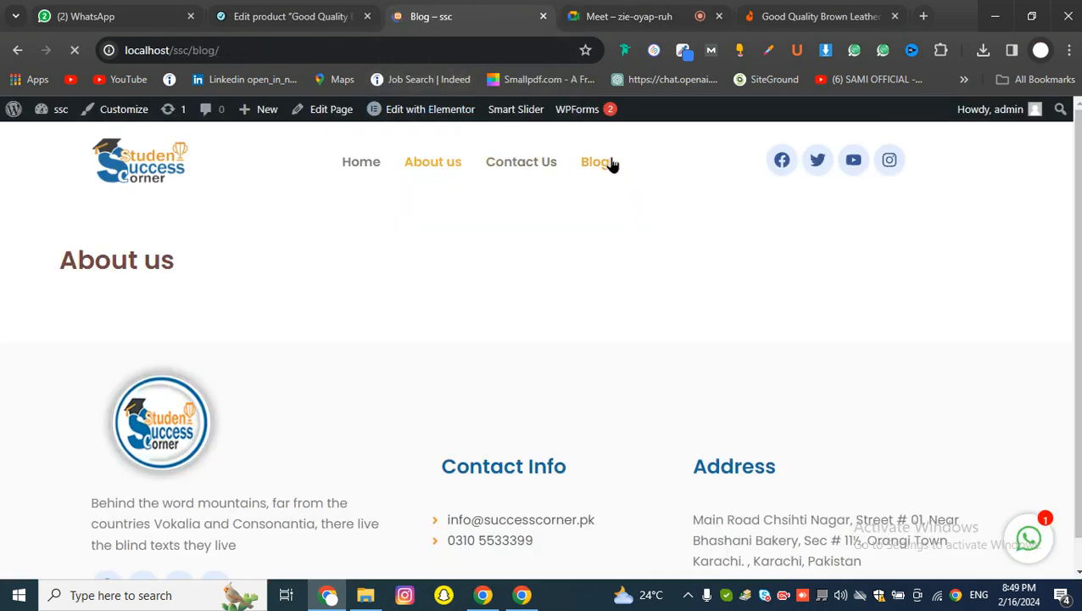
pyautogui.scroll(-2, 532, 271)
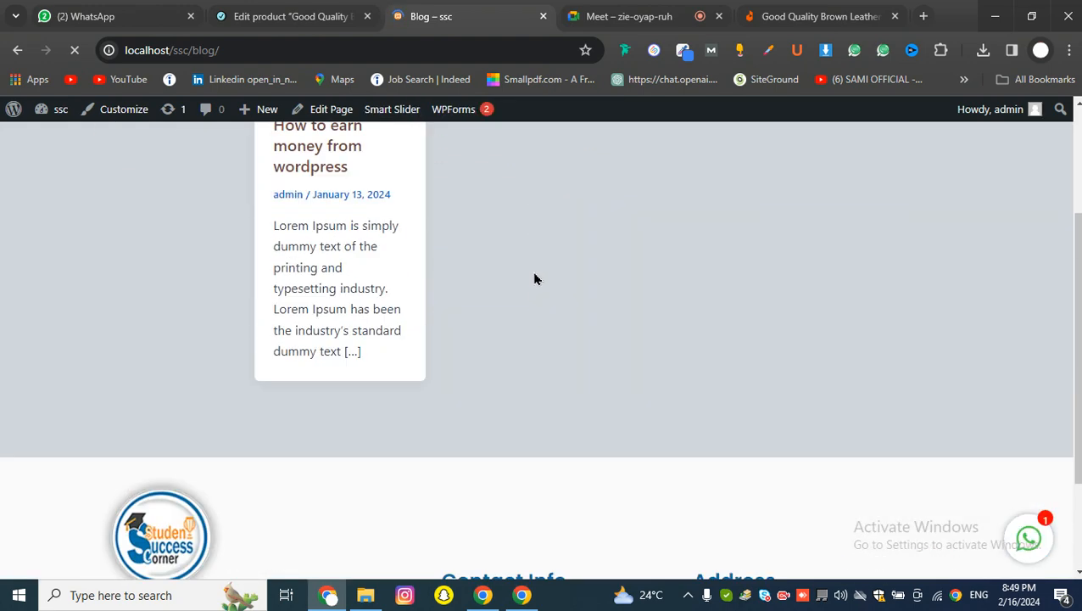
pyautogui.scroll(2, 532, 270)
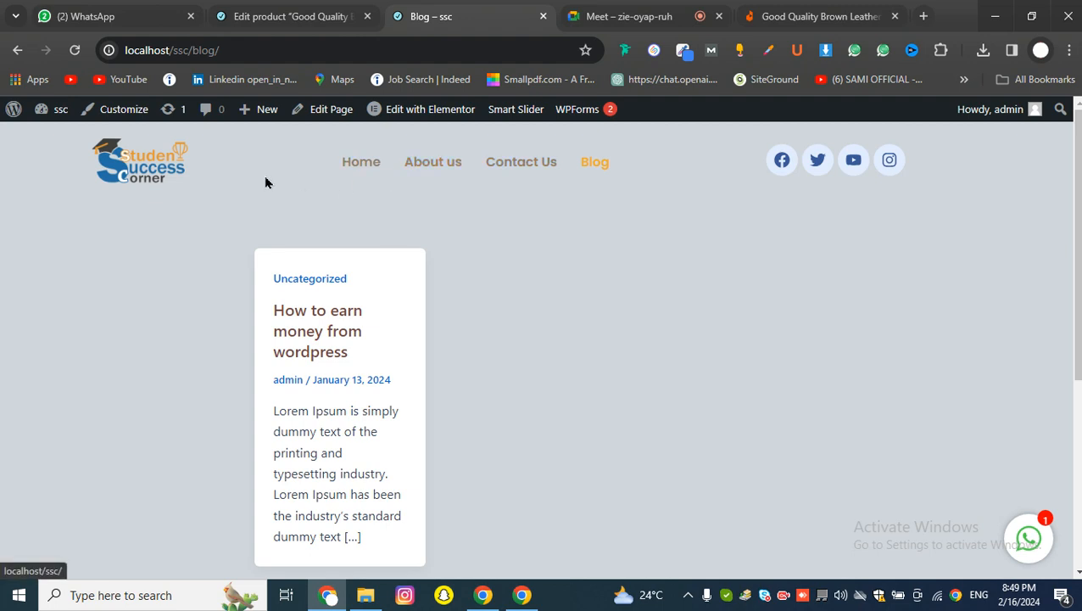
# Go back to the home page, open it for editing in WordPress and launch the Elementor editor for it.
pyautogui.click(364, 176)
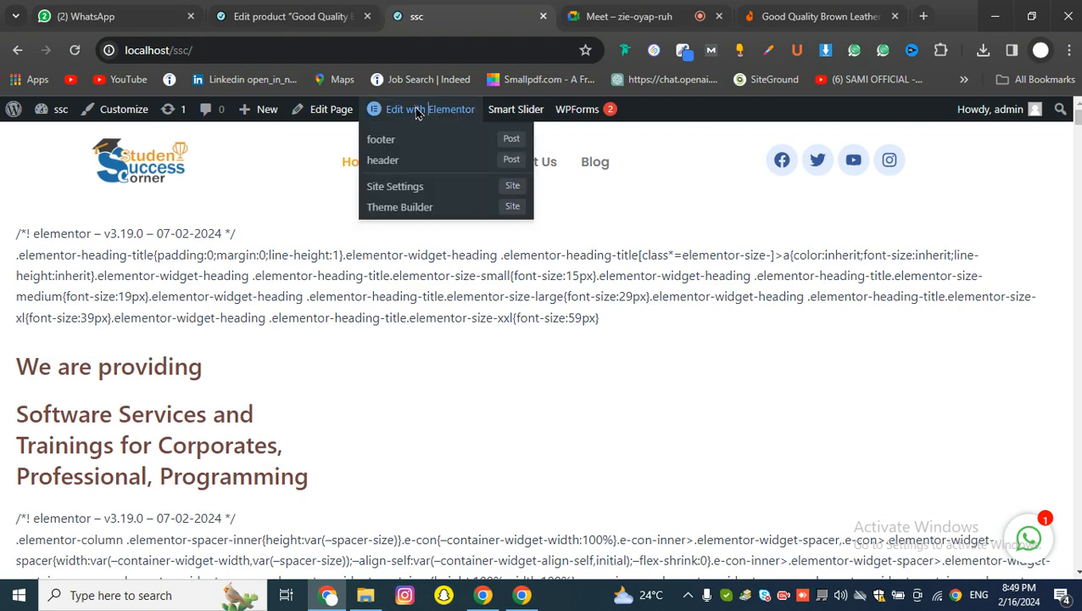
pyautogui.click(320, 114)
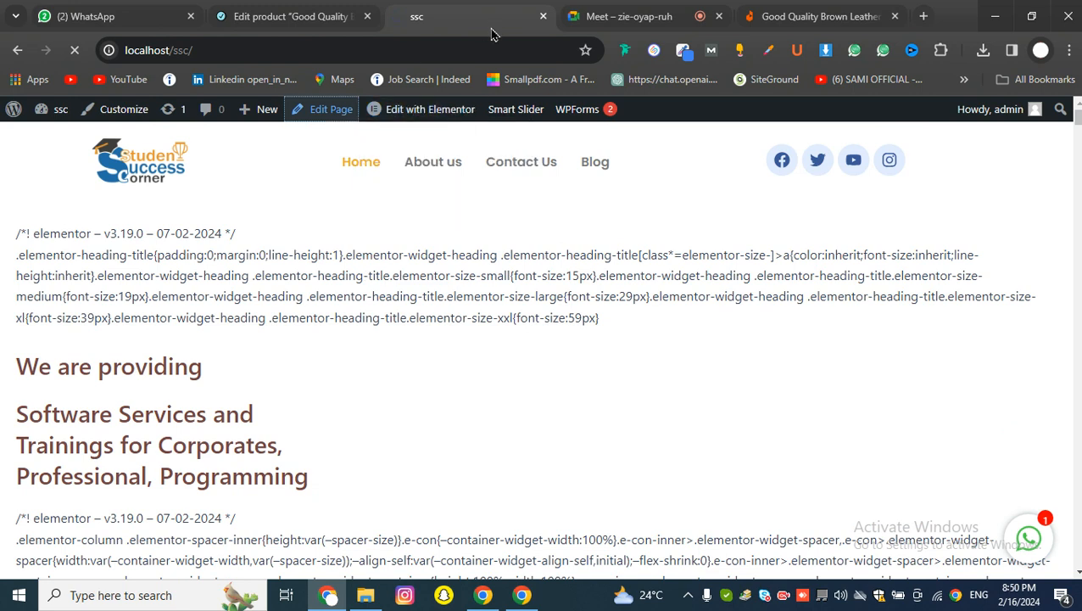
pyautogui.moveTo(429, 119)
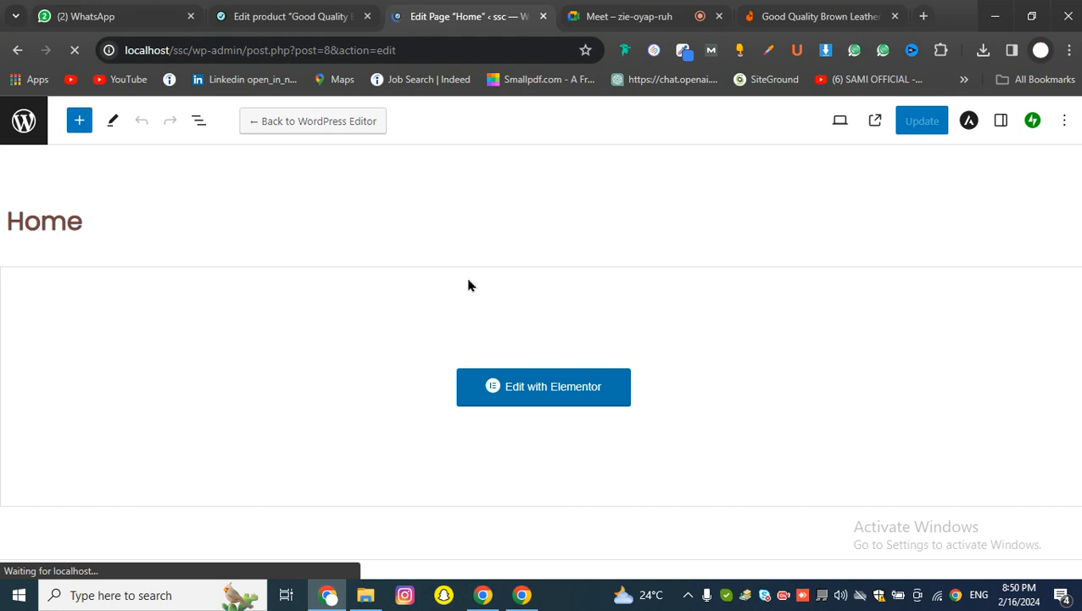
pyautogui.click(542, 392)
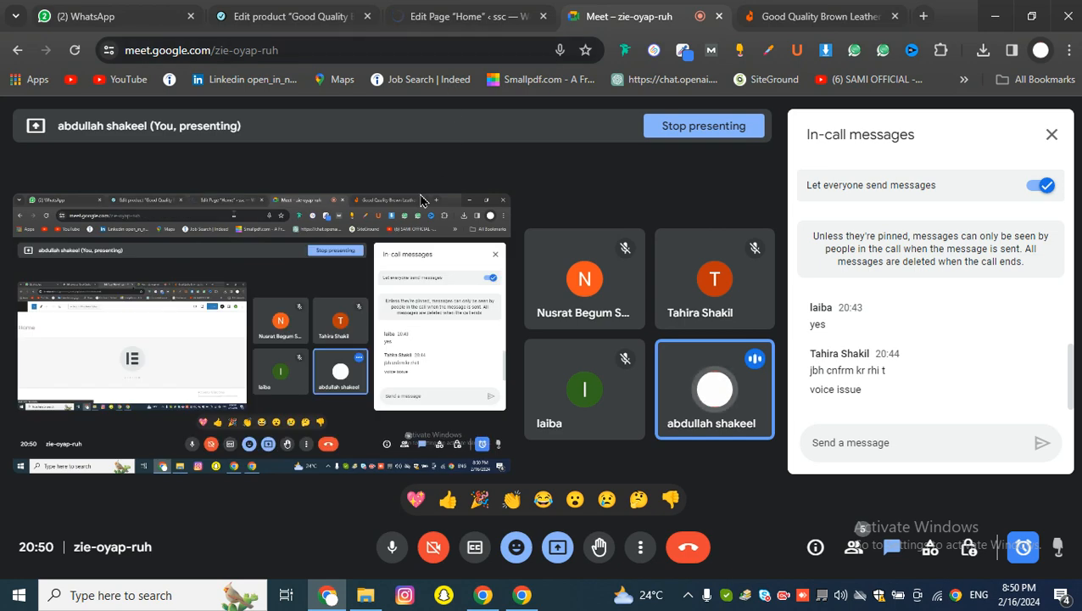
pyautogui.click(467, 16)
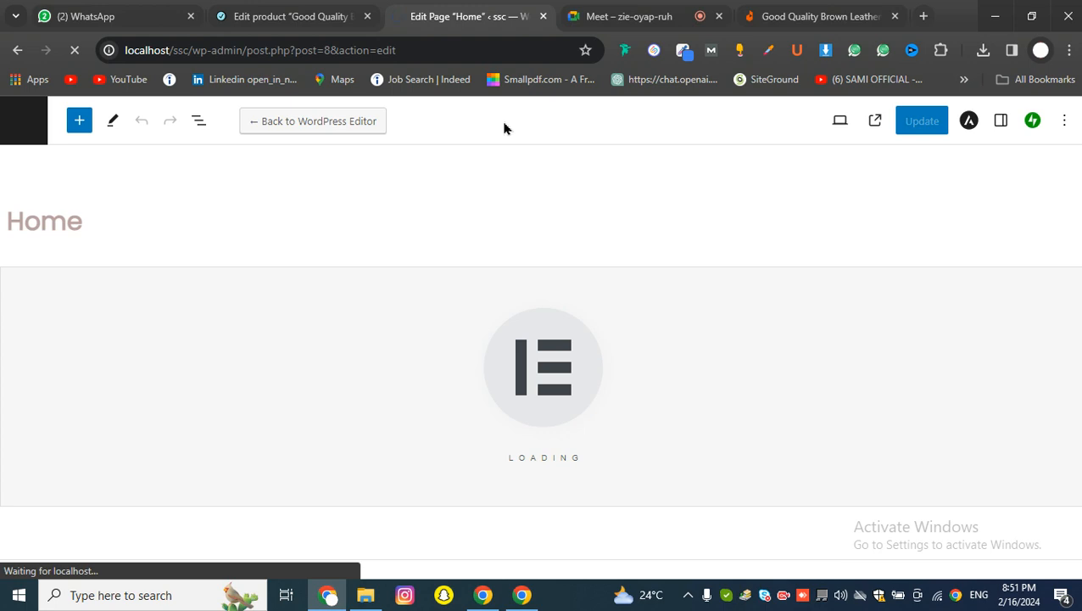
pyautogui.click(666, 22)
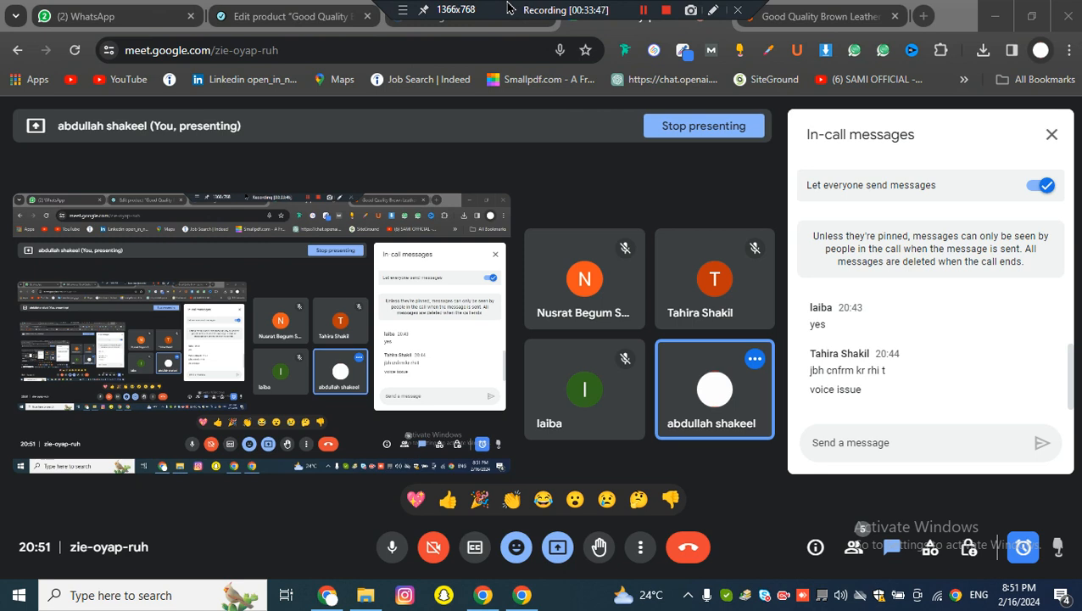
pyautogui.click(495, 19)
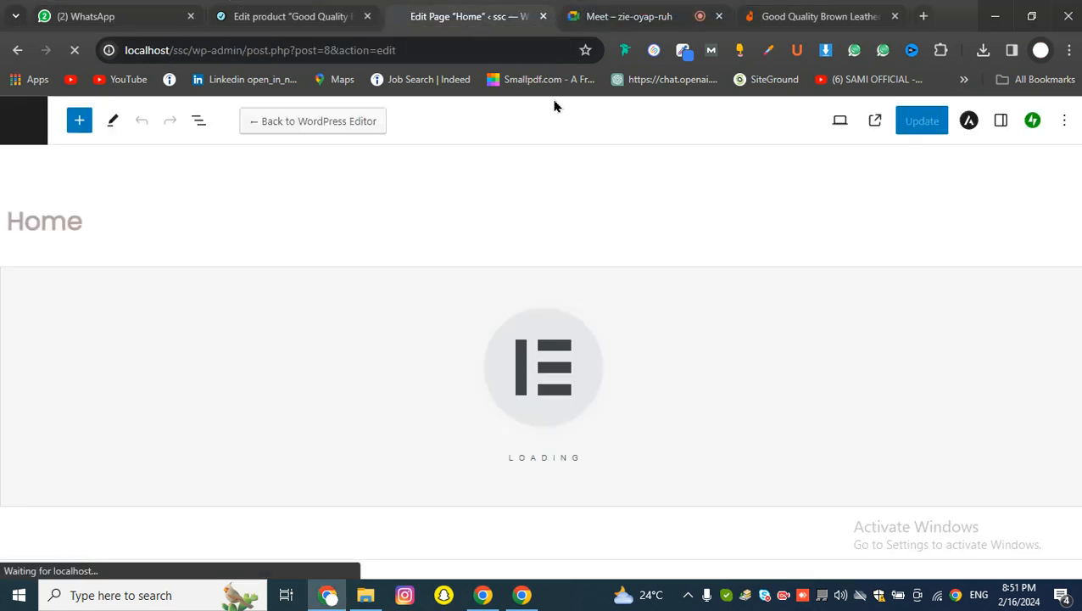
pyautogui.click(327, 15)
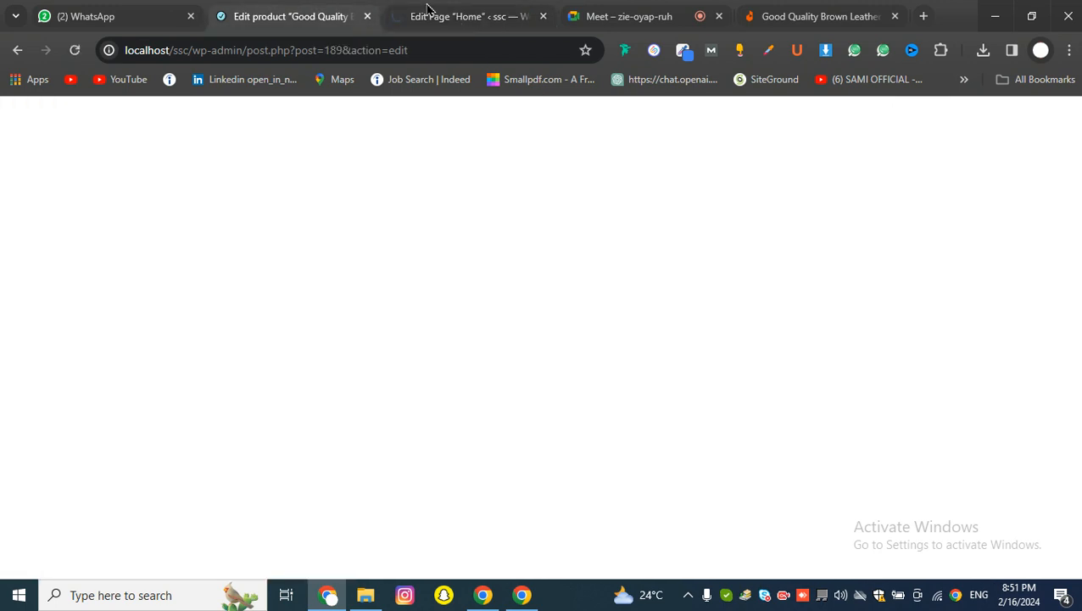
pyautogui.click(492, 10)
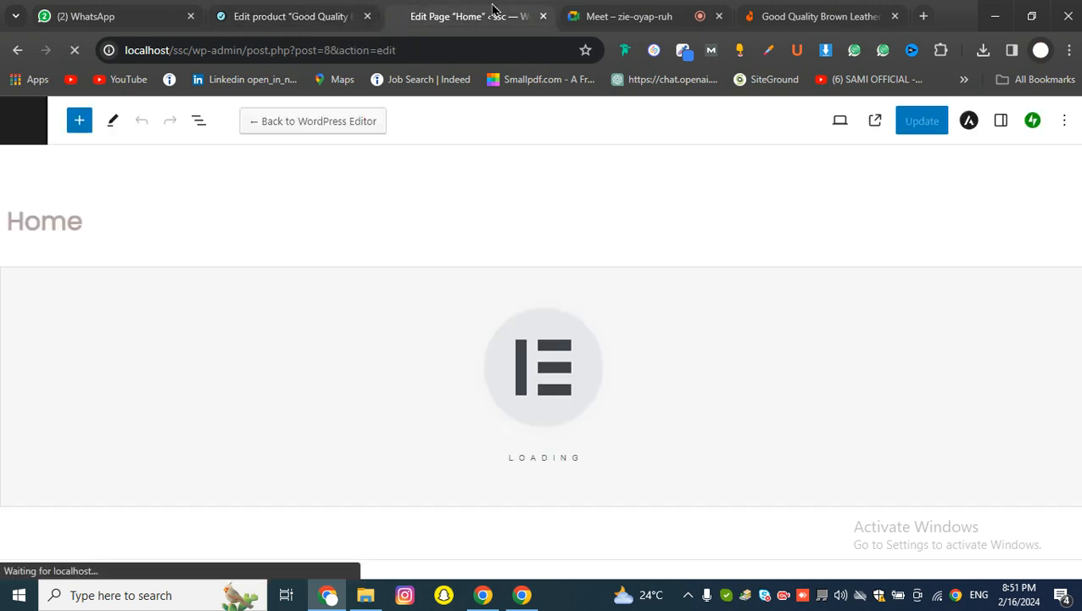
pyautogui.click(157, 10)
pyautogui.click(480, 8)
# Find the XAMPP Control Panel through the Windows search and launch it.
pyautogui.click(18, 595)
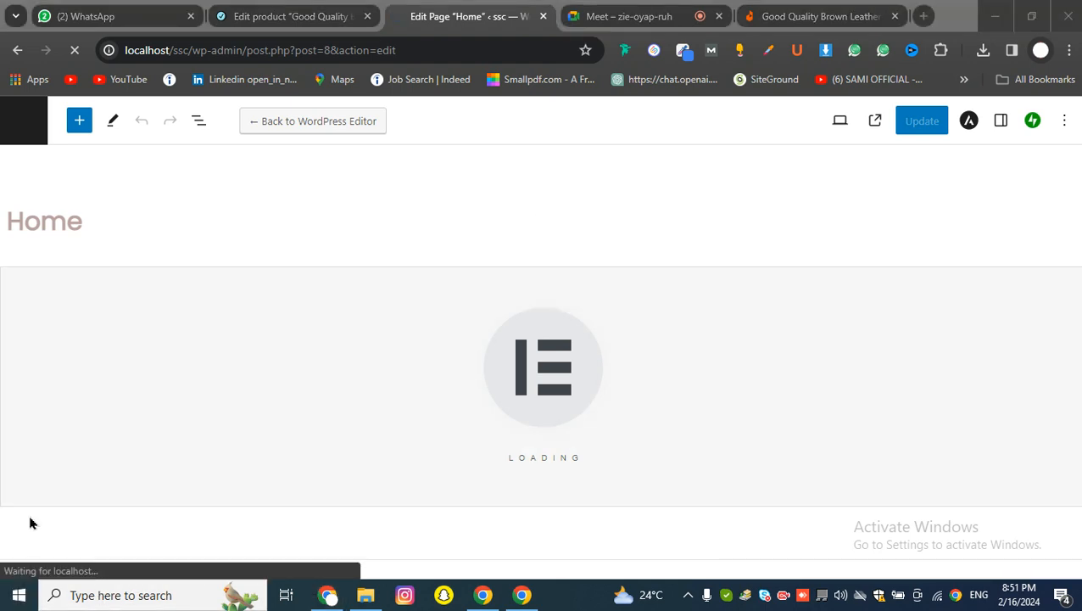
pyautogui.click(19, 595)
pyautogui.click(19, 595)
pyautogui.click(18, 595)
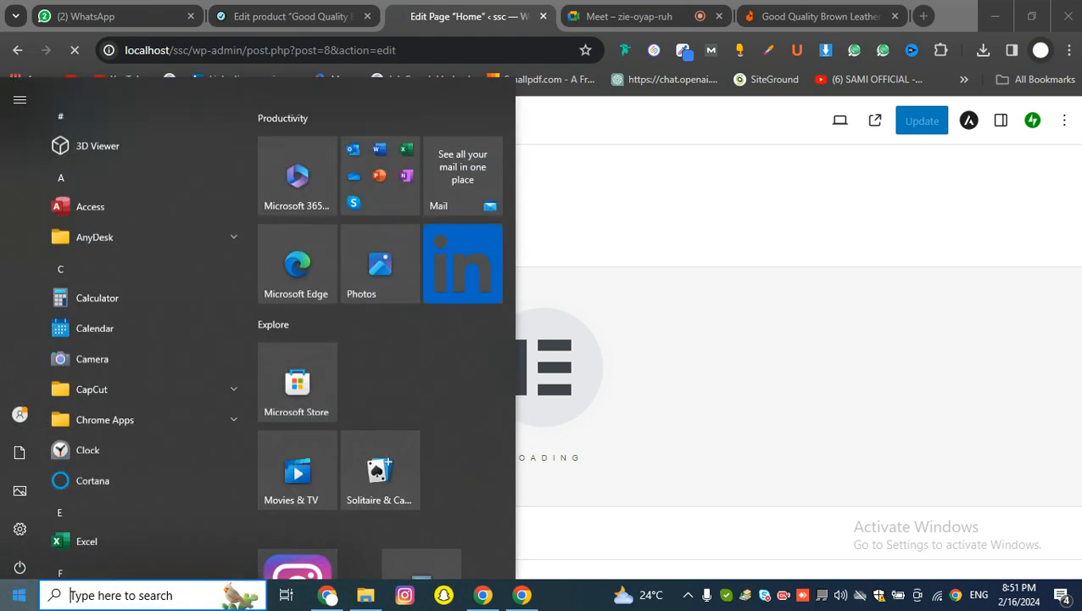
pyautogui.write('x')
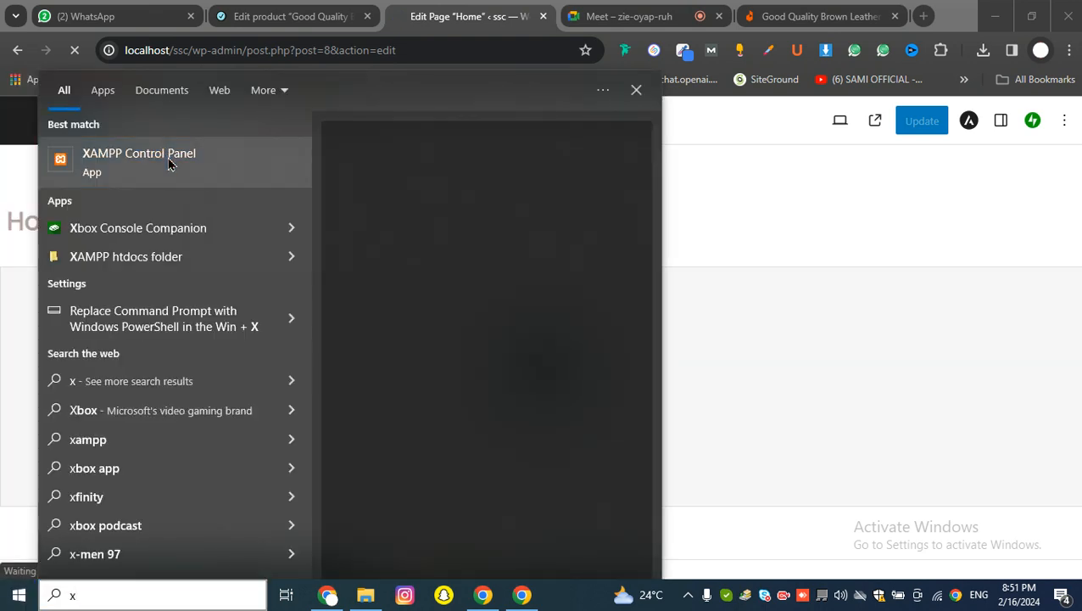
pyautogui.click(168, 163)
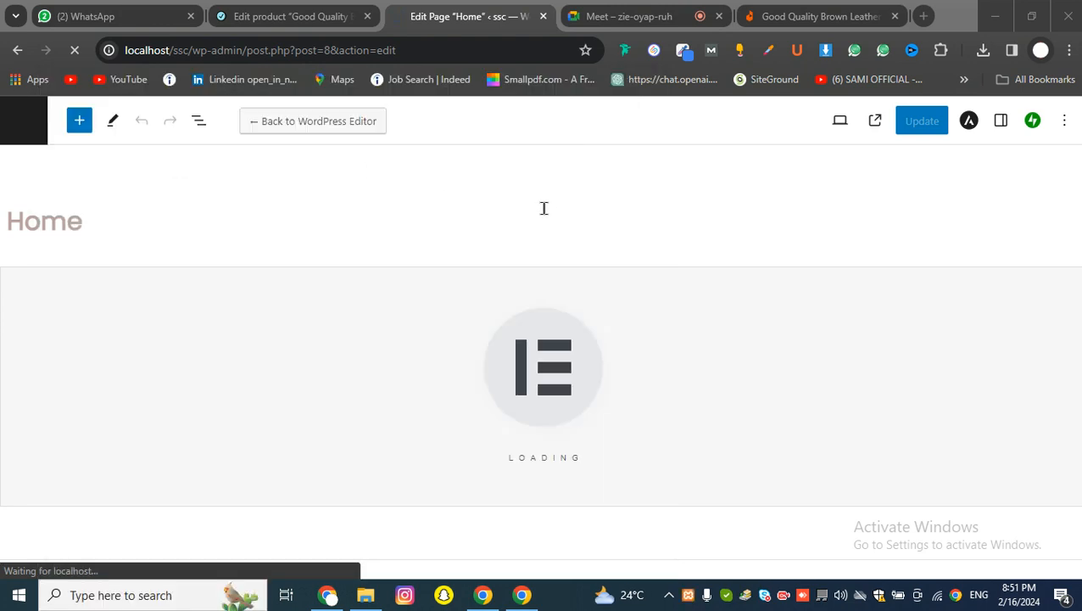
# Check the status of the Apache and MySQL modules in the XAMPP Control Panel and close its window.
pyautogui.click(688, 596)
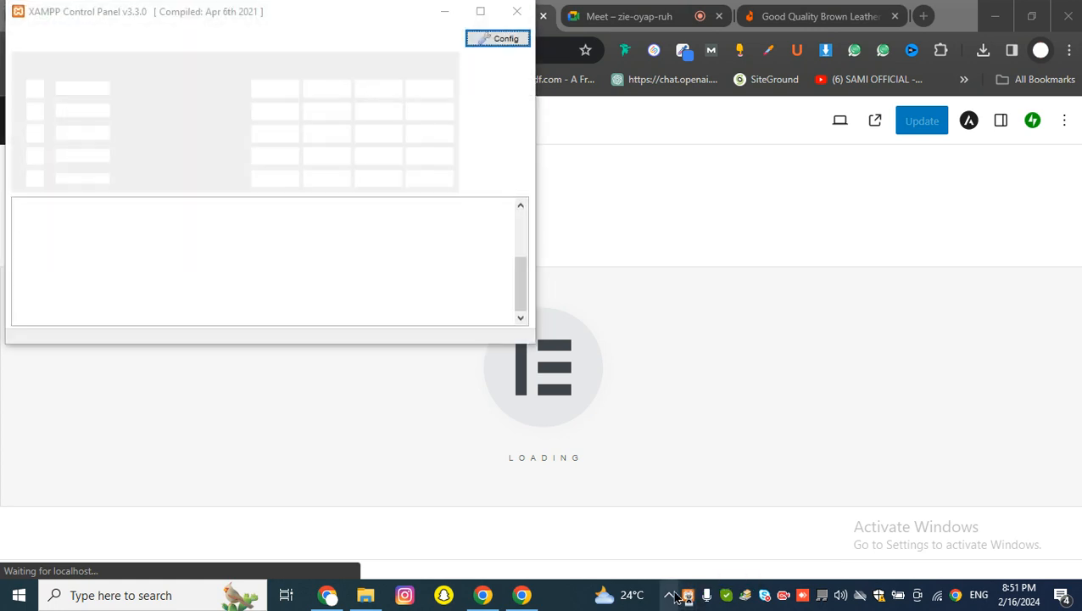
pyautogui.click(677, 597)
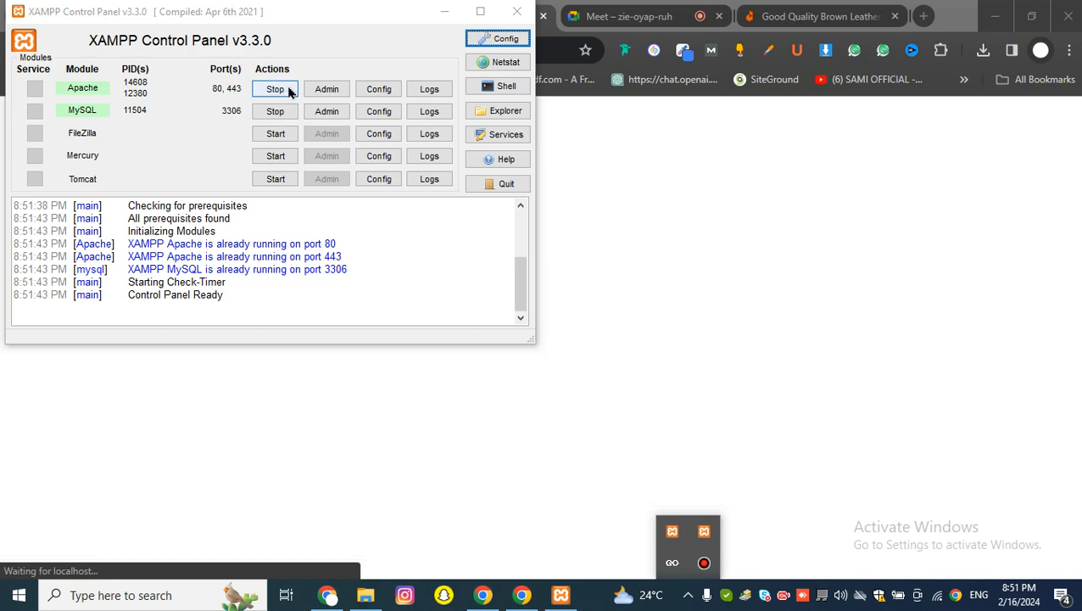
pyautogui.moveTo(348, 16); pyautogui.dragTo(688, 230)
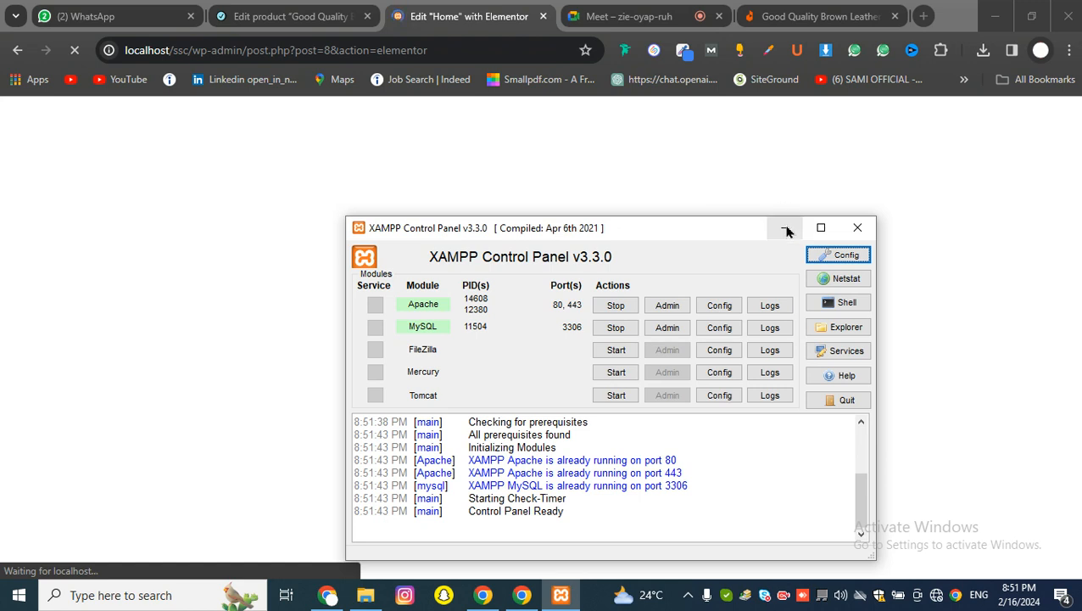
pyautogui.click(858, 228)
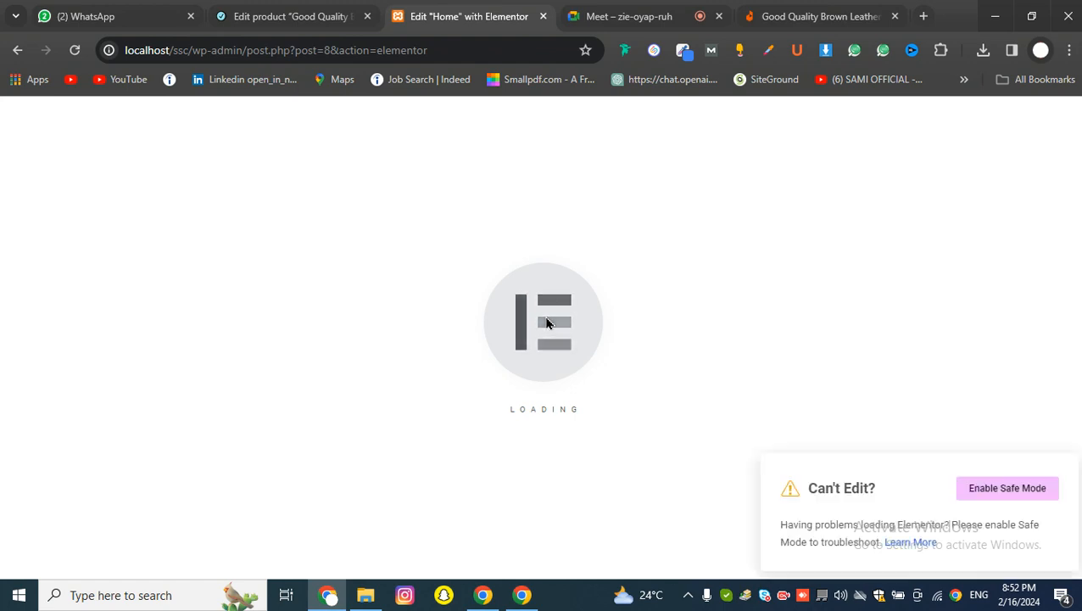
# Reload the Home page's Elementor editor, check the Google Meet chat while it loads, and reload the editor again.
pyautogui.click(74, 50)
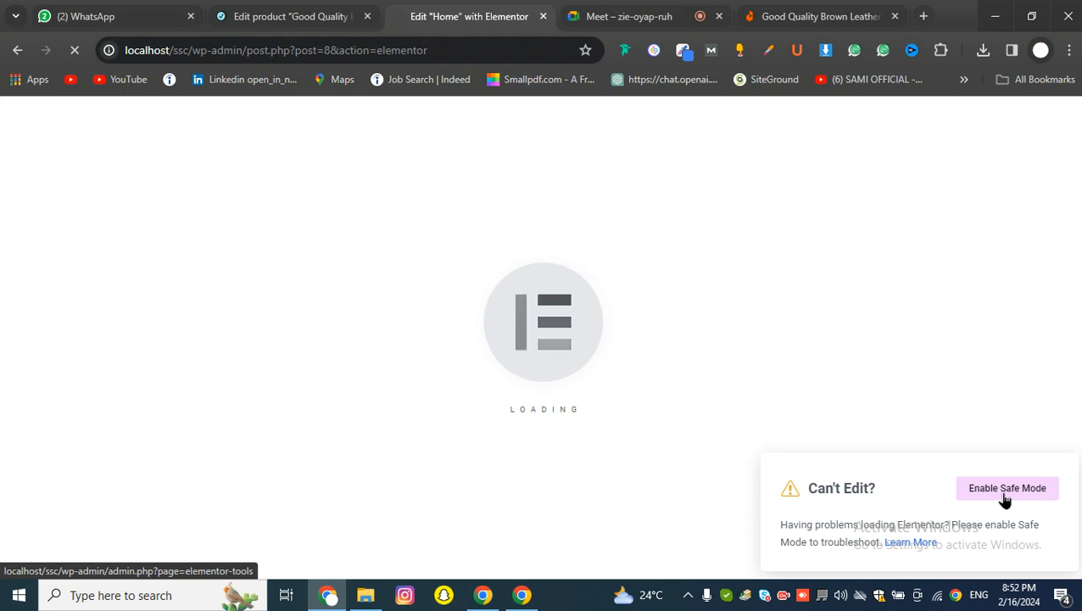
pyautogui.click(628, 16)
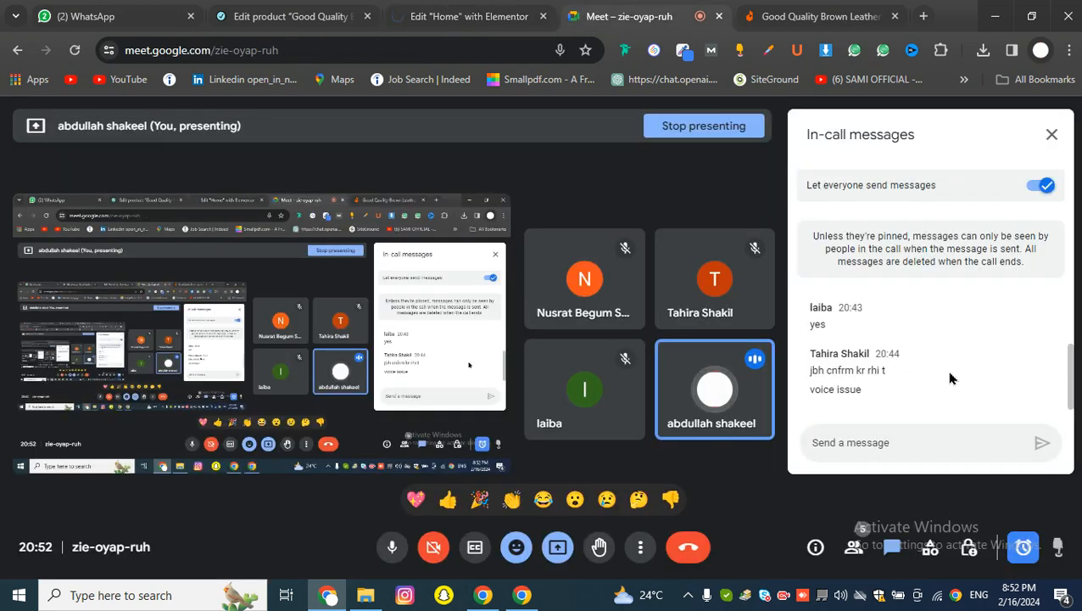
pyautogui.click(462, 16)
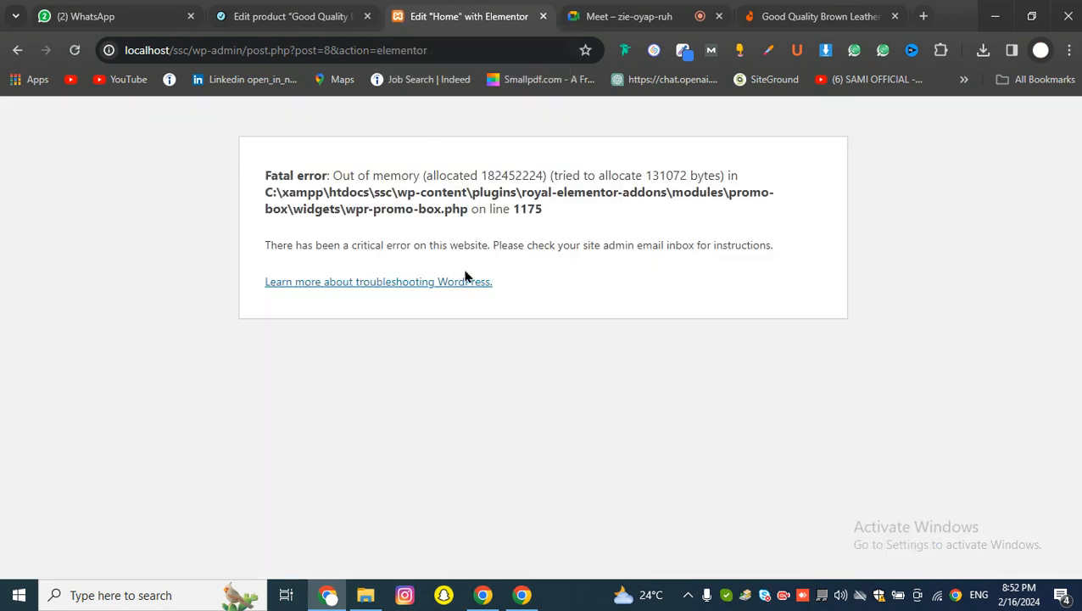
pyautogui.click(68, 55)
pyautogui.click(289, 16)
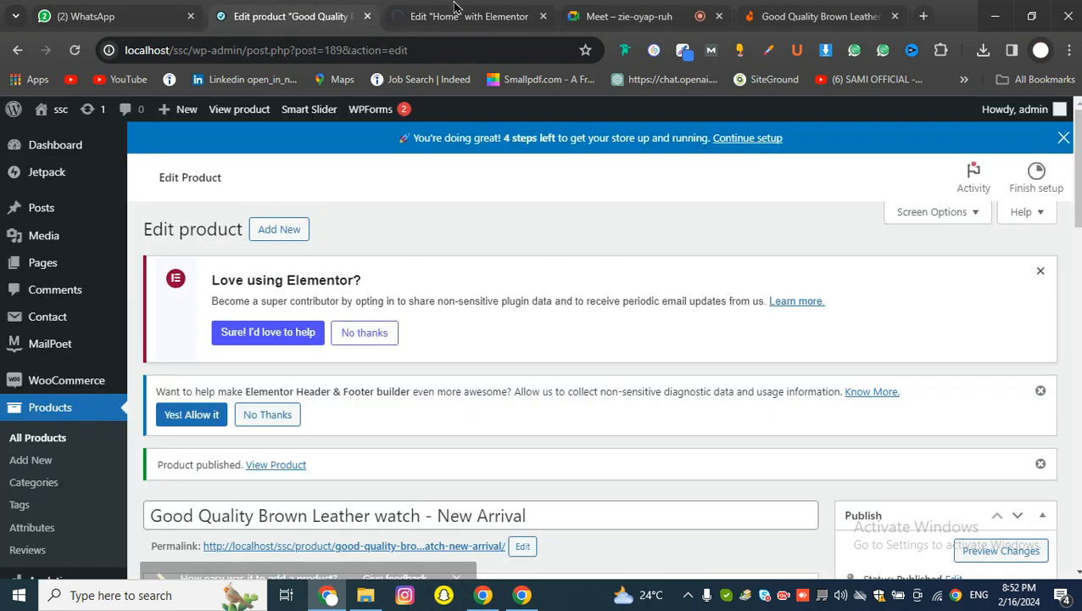
pyautogui.click(456, 15)
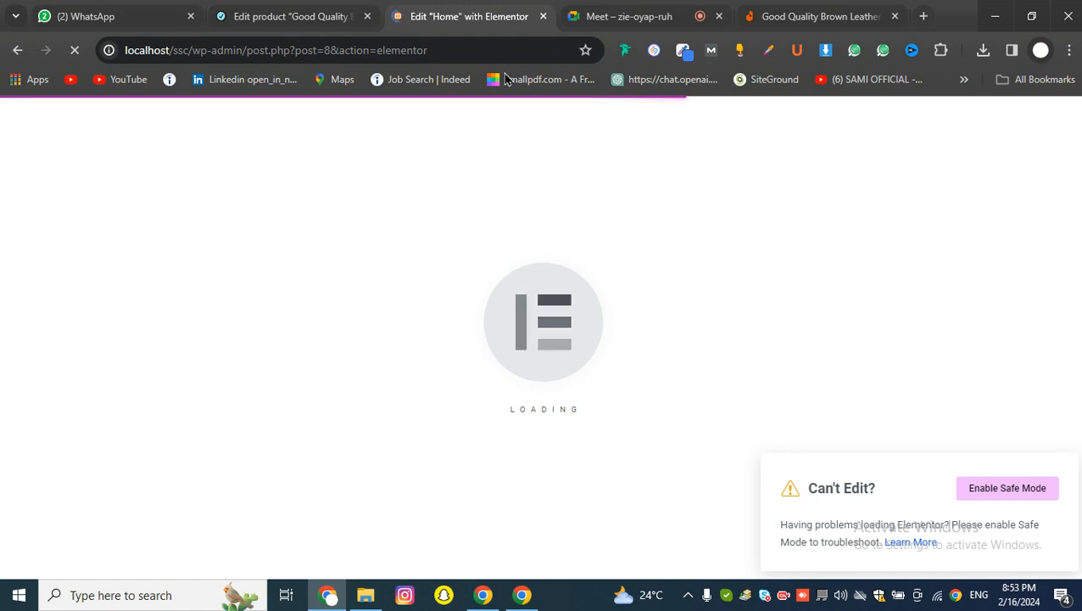
pyautogui.hotkey('ctrl', 'pageup')
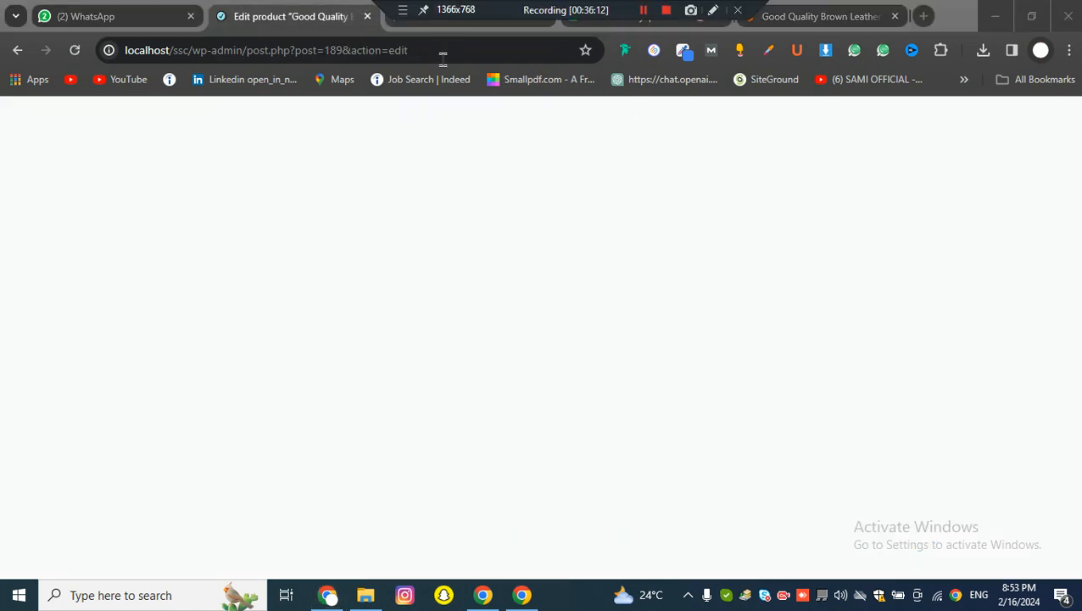
pyautogui.hotkey('ctrl', 'pagedown')
pyautogui.hotkey('ctrl', 'pageup')
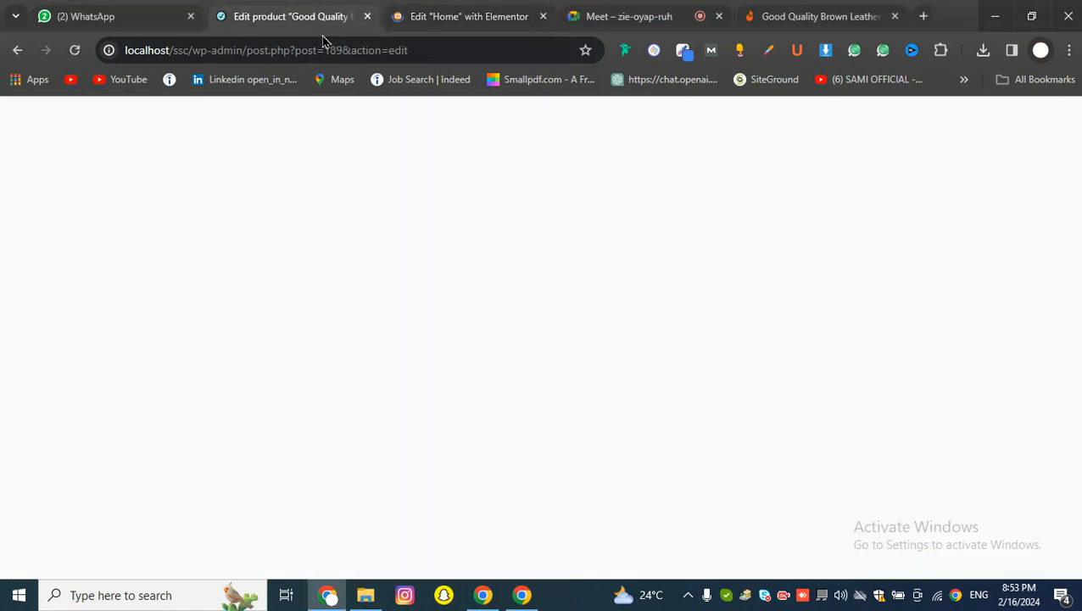
# Switch to the guest browser window, reload the local site's home page there and close that window.
pyautogui.click(530, 598)
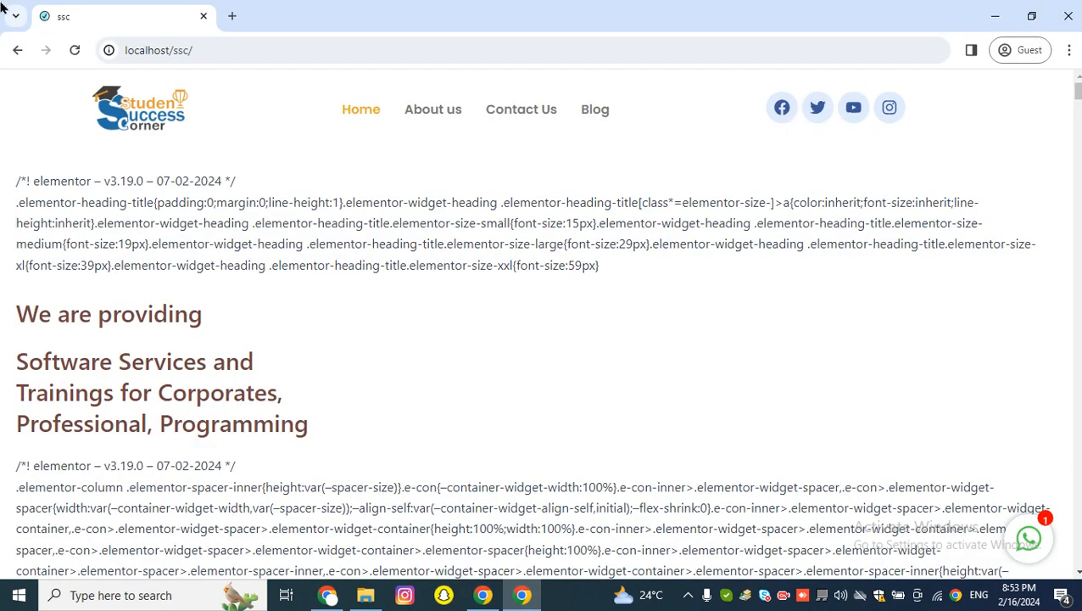
pyautogui.click(74, 51)
pyautogui.click(1067, 17)
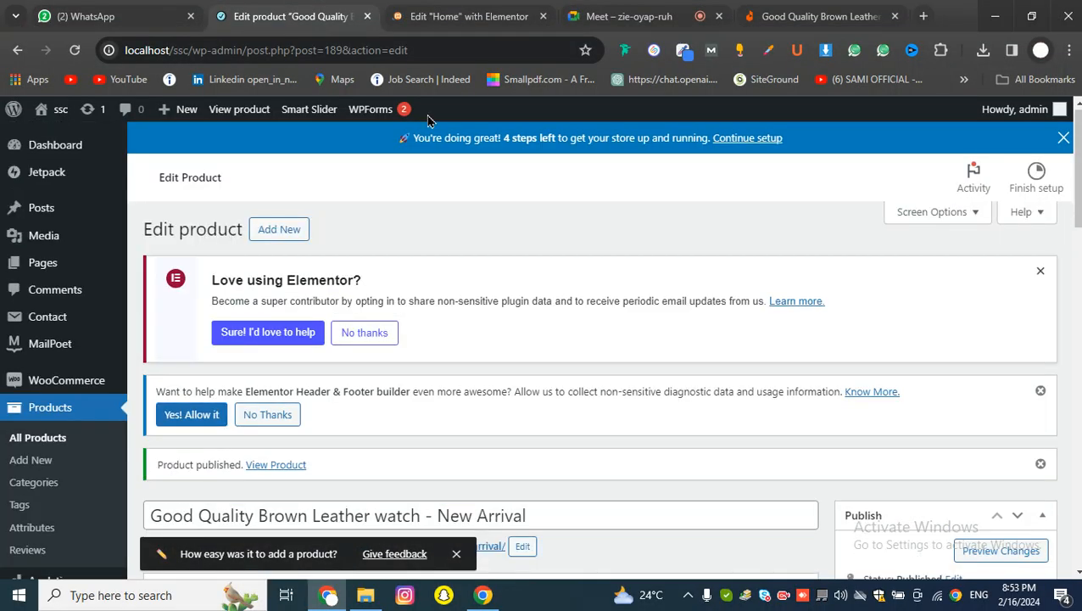
pyautogui.click(458, 16)
pyautogui.click(318, 23)
pyautogui.click(489, 23)
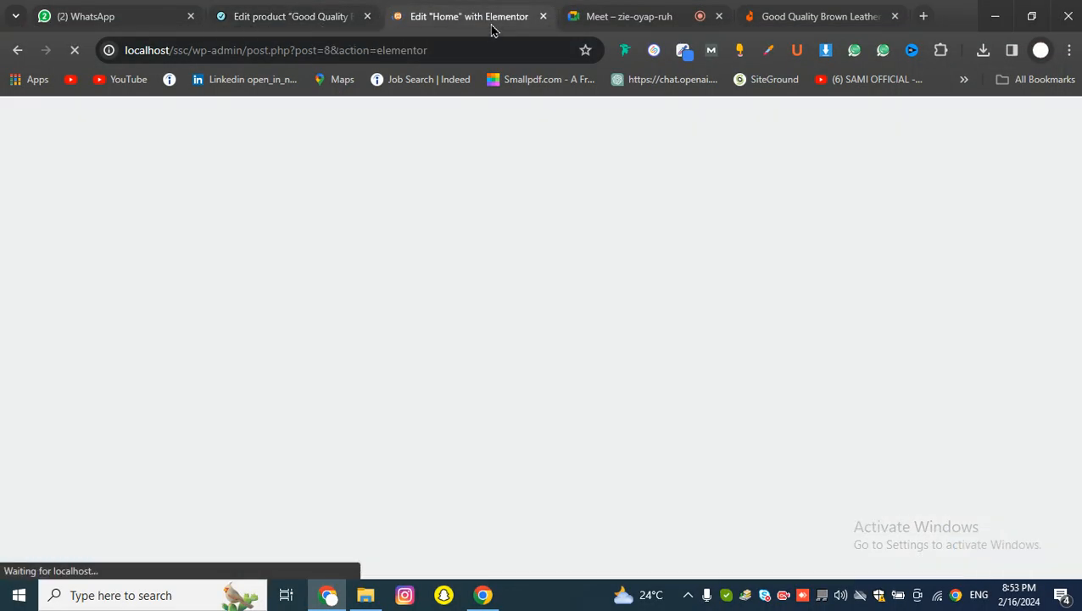
pyautogui.click(347, 20)
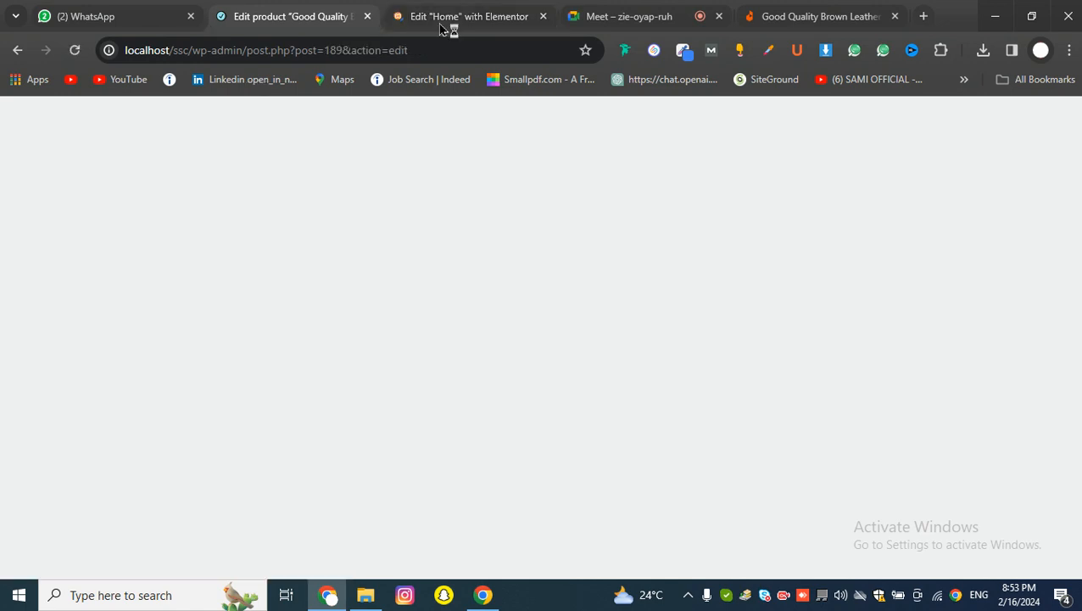
pyautogui.click(442, 25)
# Hide the Google Meet screen-sharing notice and return to the Home page's Elementor editor.
pyautogui.click(480, 594)
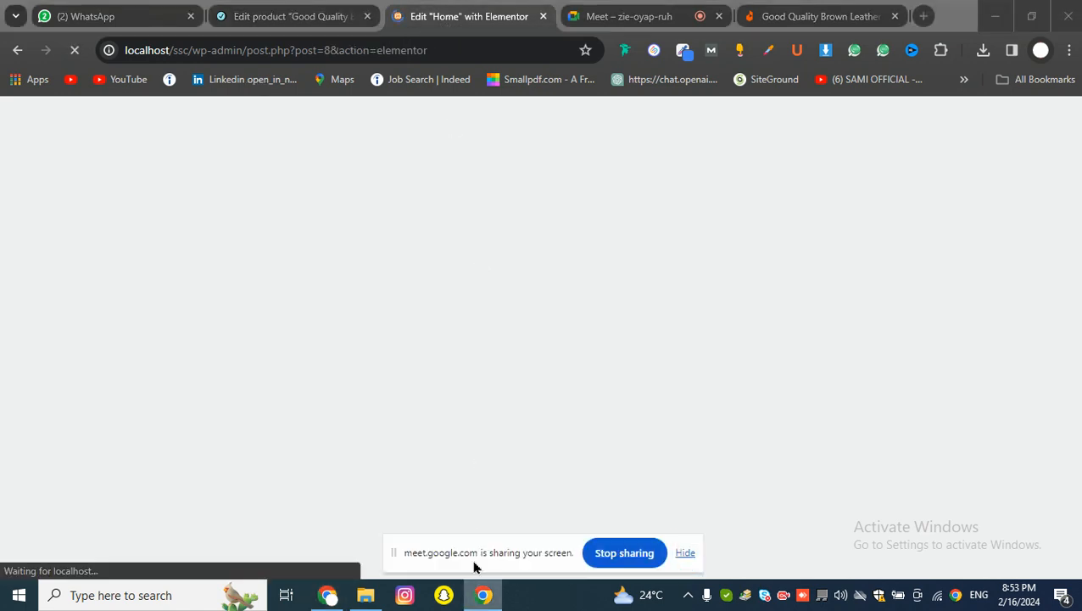
pyautogui.click(685, 553)
pyautogui.click(584, 14)
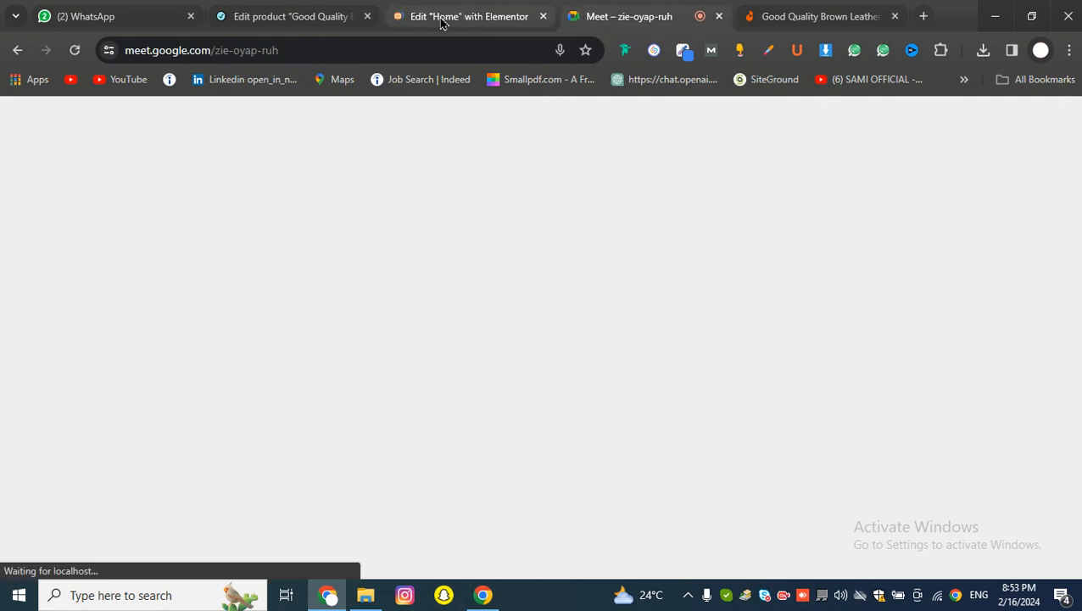
pyautogui.click(444, 17)
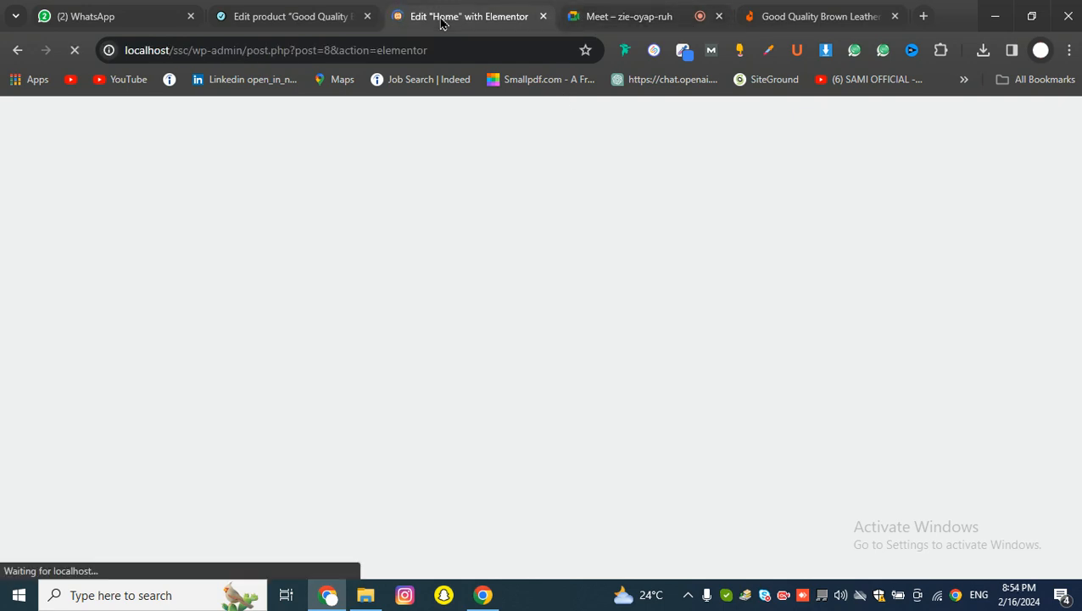
# Go back to the watch product's edit page and open the site's front end from there in a new tab.
pyautogui.click(265, 19)
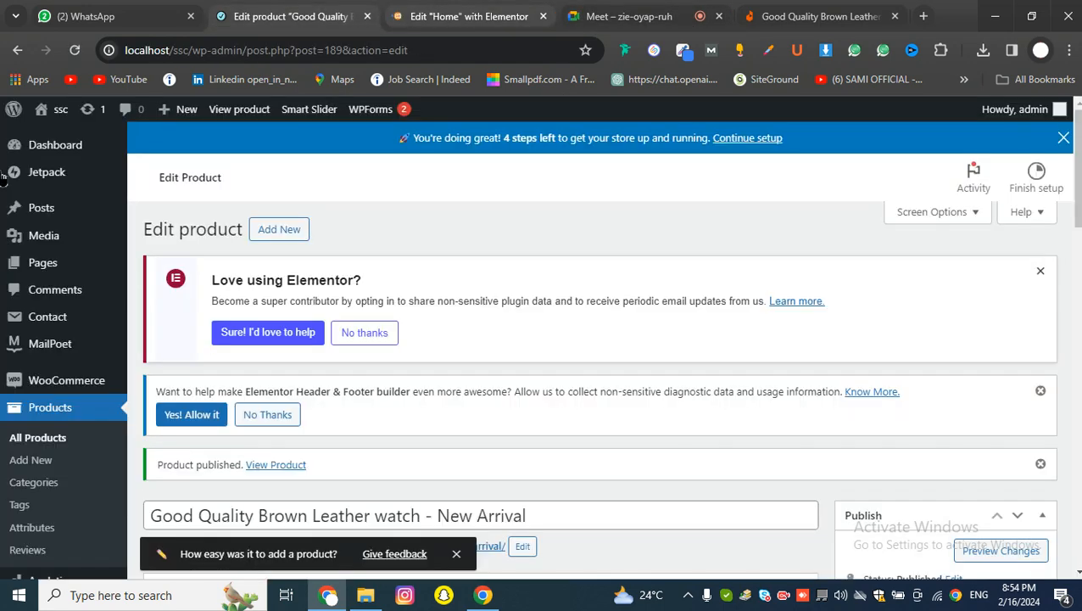
pyautogui.moveTo(52, 110)
pyautogui.rightClick(66, 139)
pyautogui.click(91, 161)
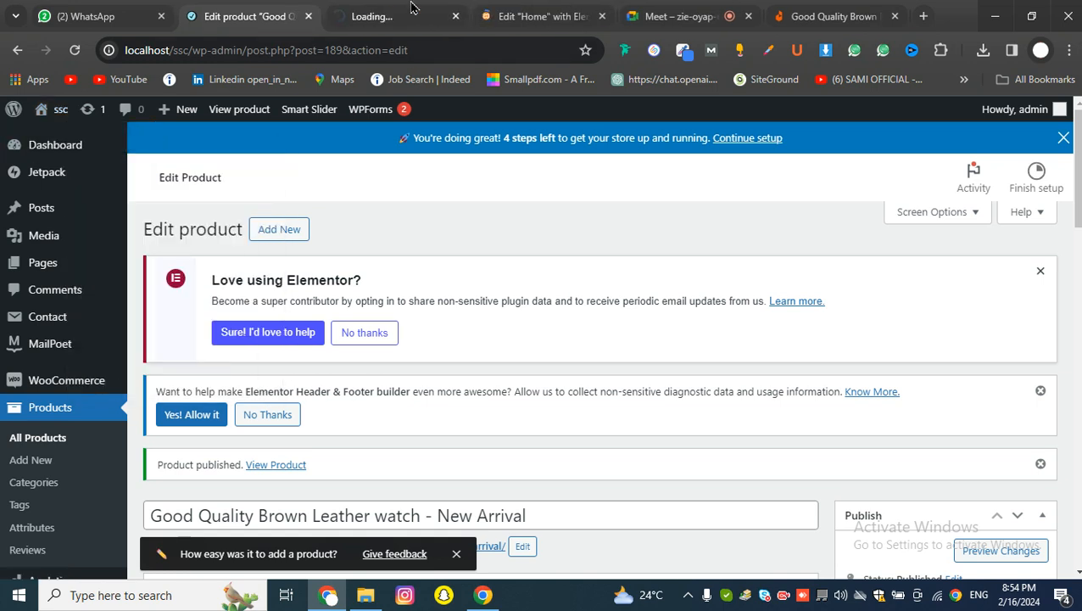
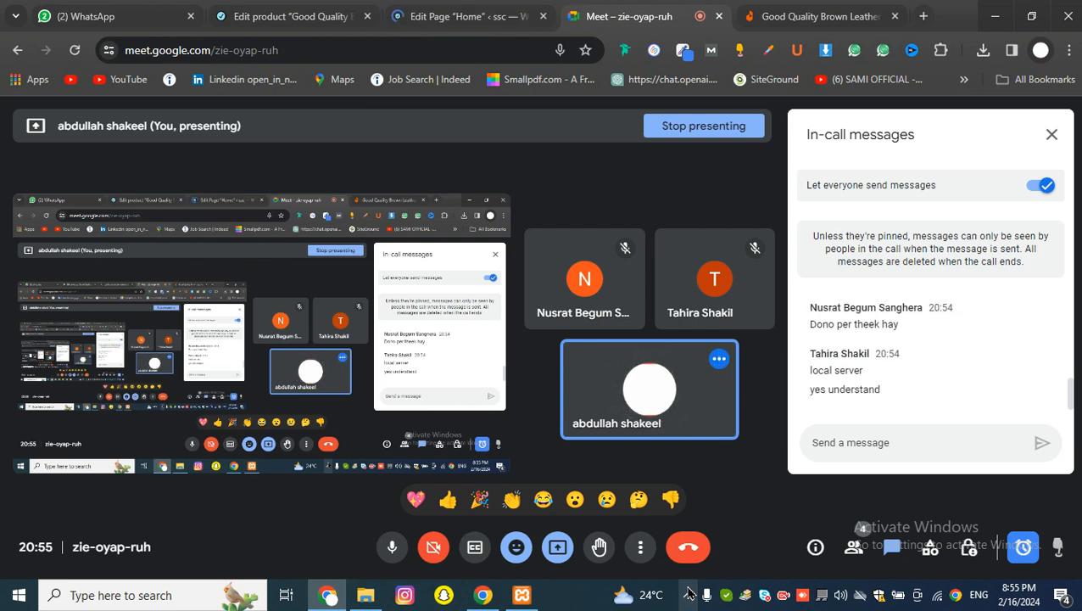
# Switch to the Home page's WordPress edit screen and launch the Elementor editor for it.
pyautogui.click(502, 9)
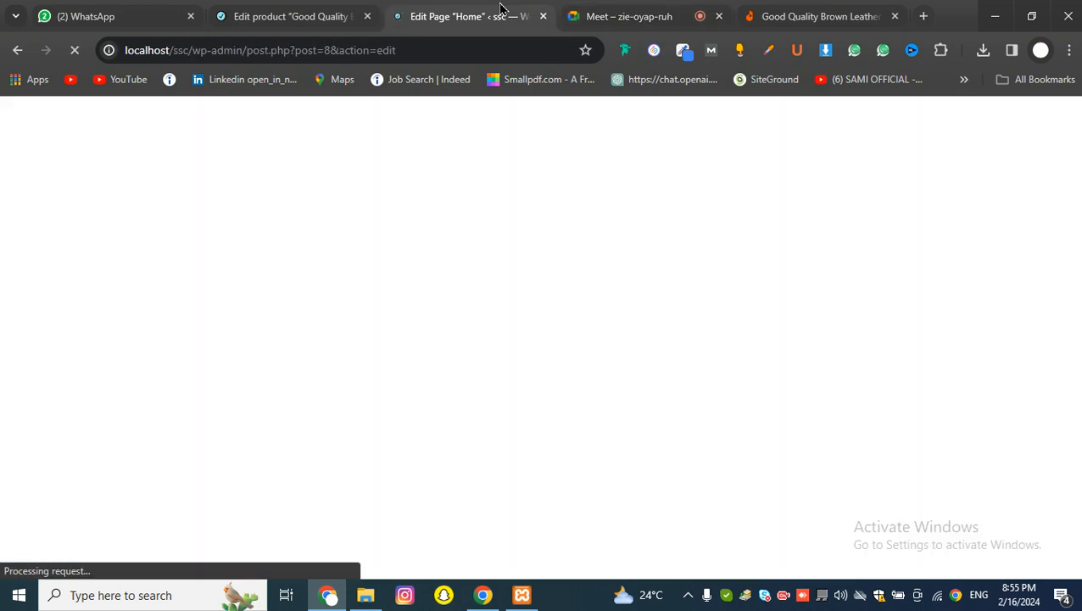
pyautogui.click(524, 595)
pyautogui.click(526, 596)
pyautogui.click(338, 18)
pyautogui.click(431, 9)
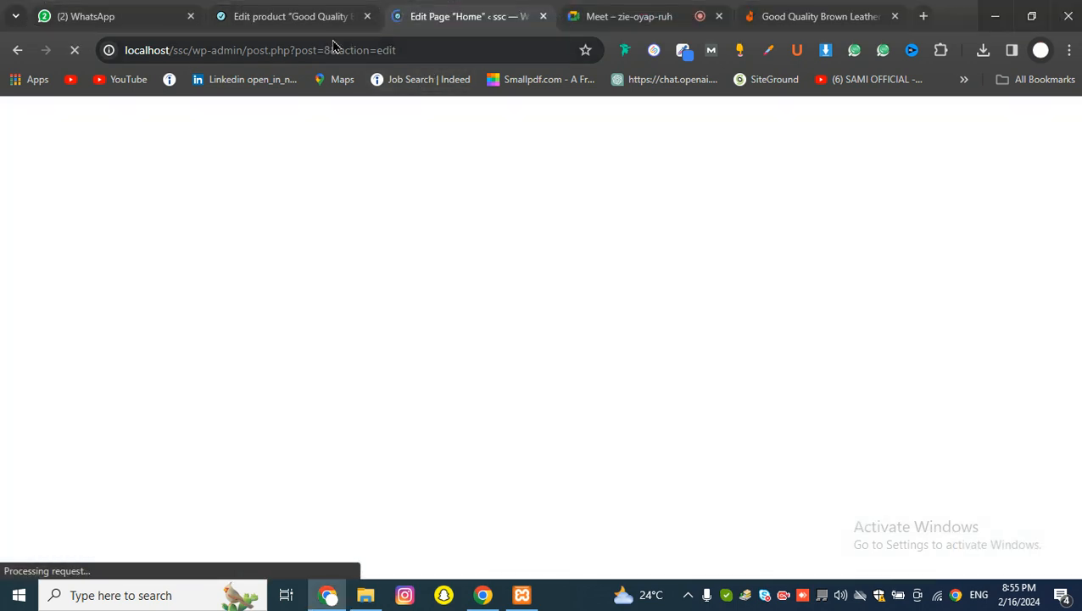
pyautogui.click(322, 17)
pyautogui.click(420, 17)
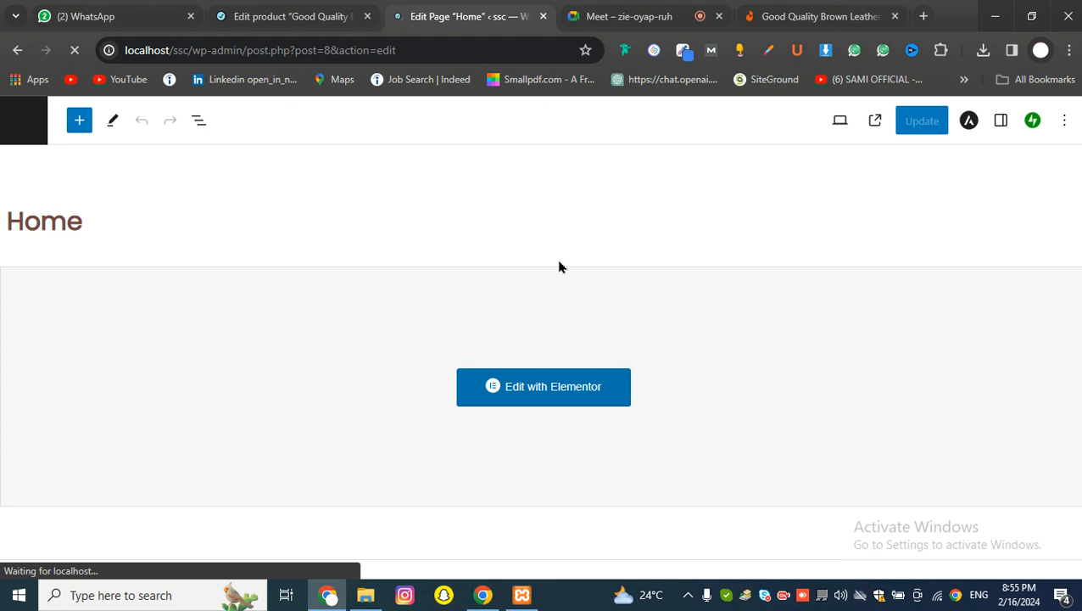
pyautogui.click(553, 390)
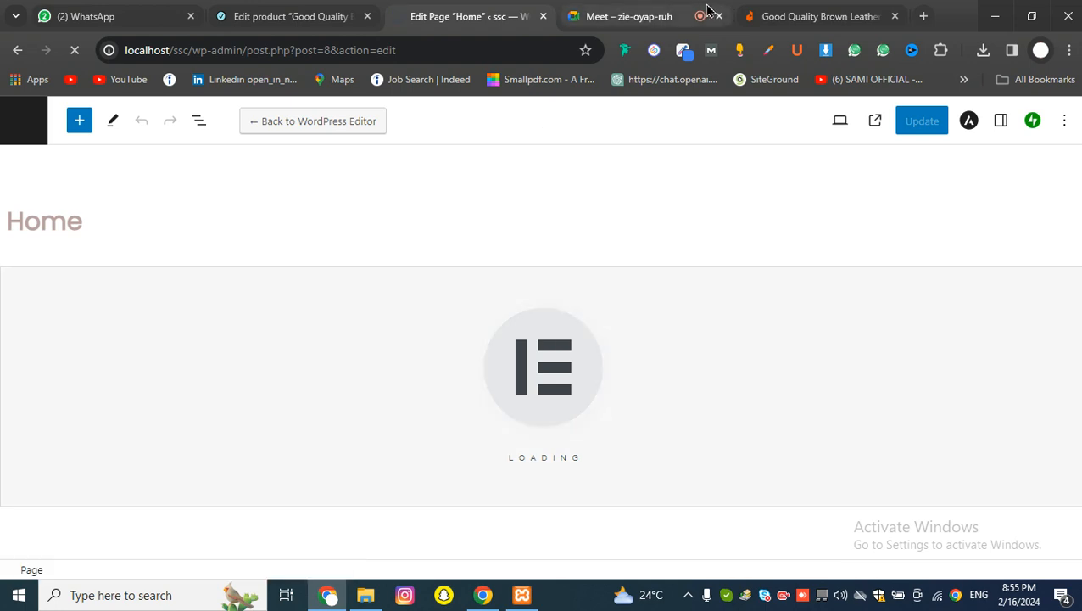
# Look at the Google Meet call while Elementor loads, return to the Home page's editor and reload it.
pyautogui.click(689, 16)
pyautogui.click(471, 14)
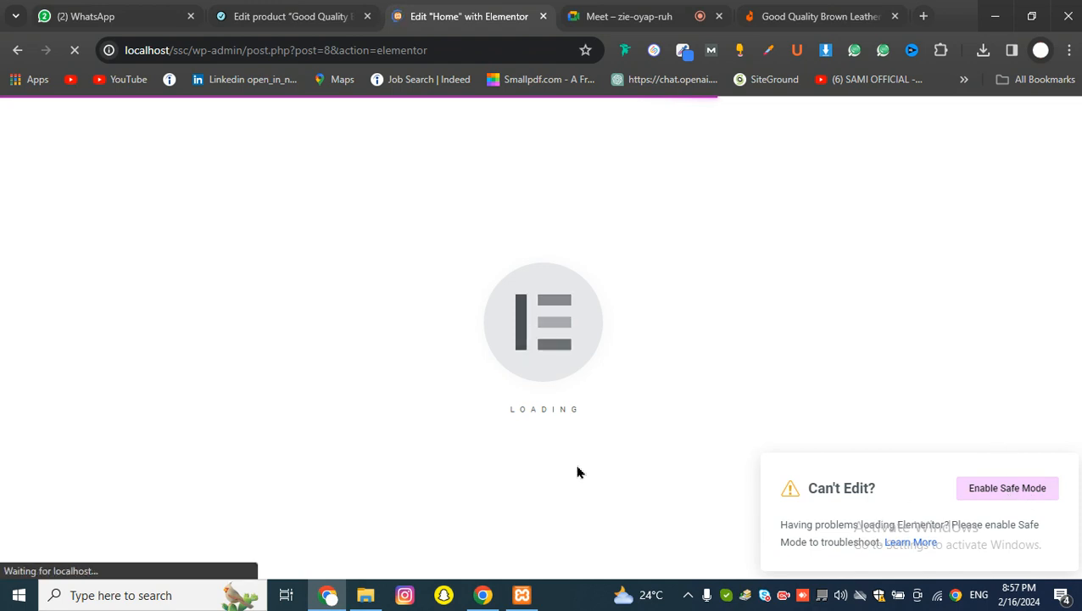
pyautogui.click(321, 6)
pyautogui.click(399, 10)
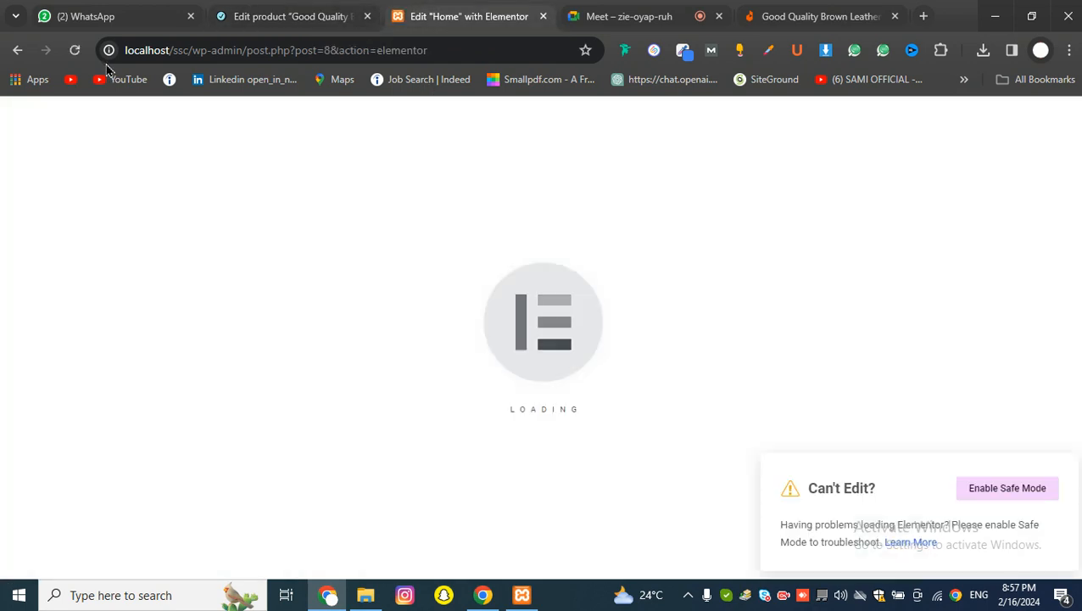
pyautogui.click(74, 50)
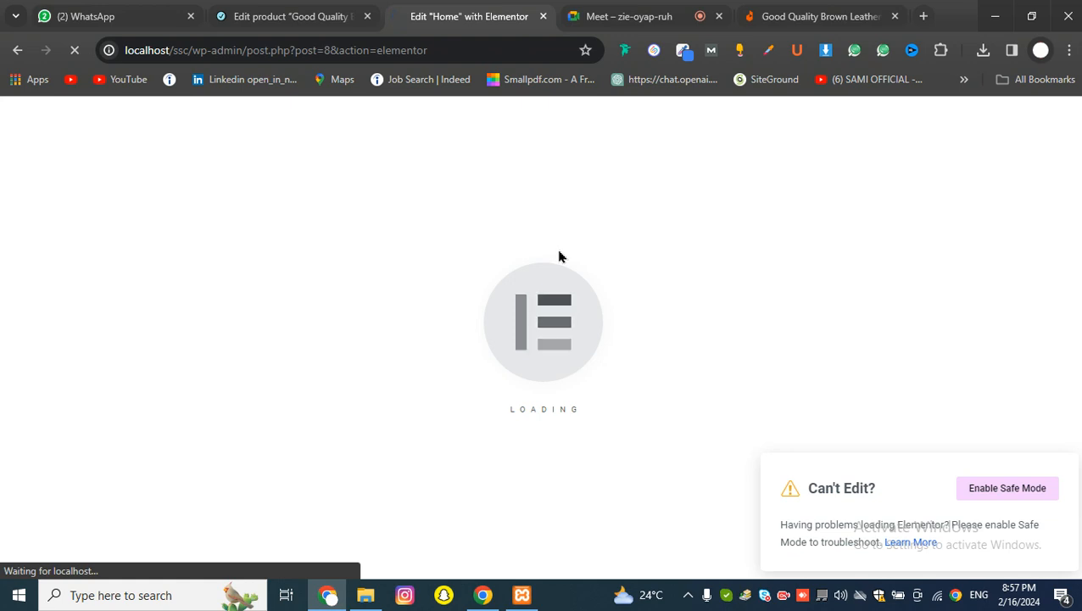
# Return to the watch product's edit page and look over its description, categories, tags and product data.
pyautogui.click(288, 16)
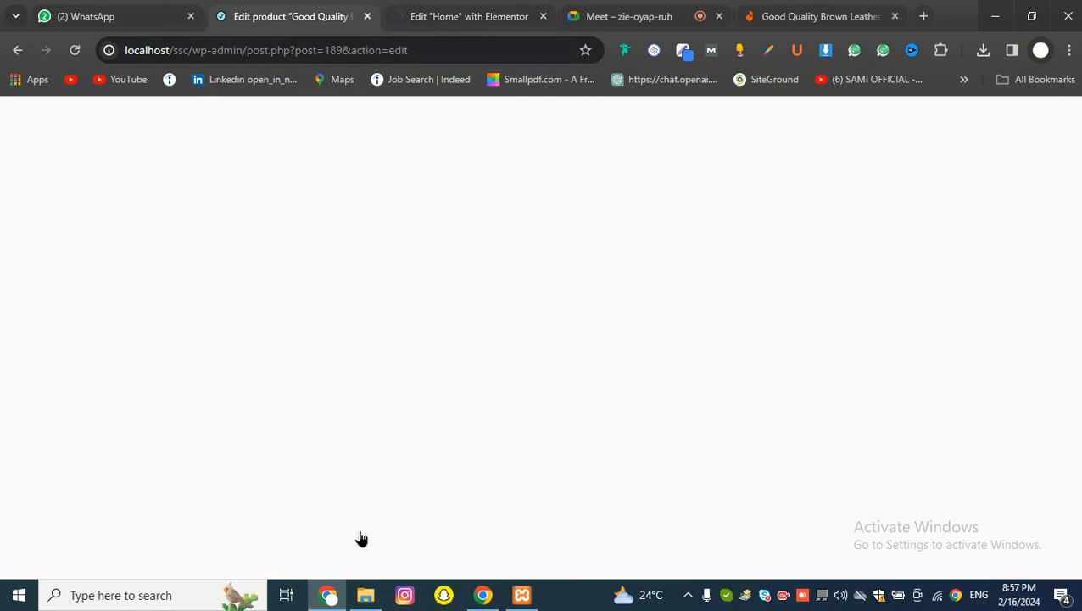
pyautogui.click(366, 594)
pyautogui.click(366, 594)
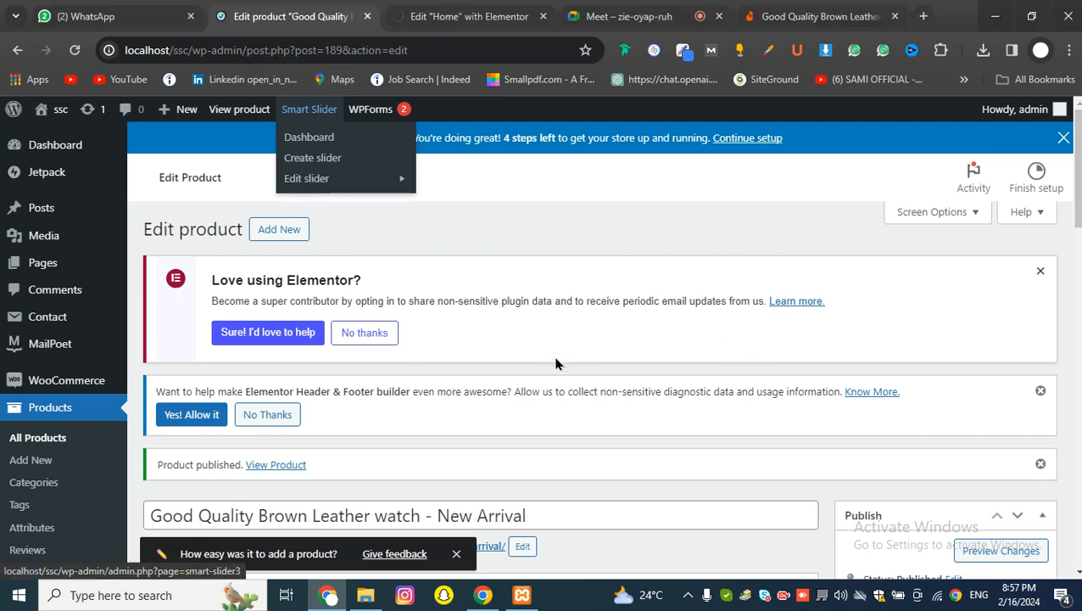
pyautogui.scroll(-6, 426, 378)
pyautogui.scroll(5, 357, 369)
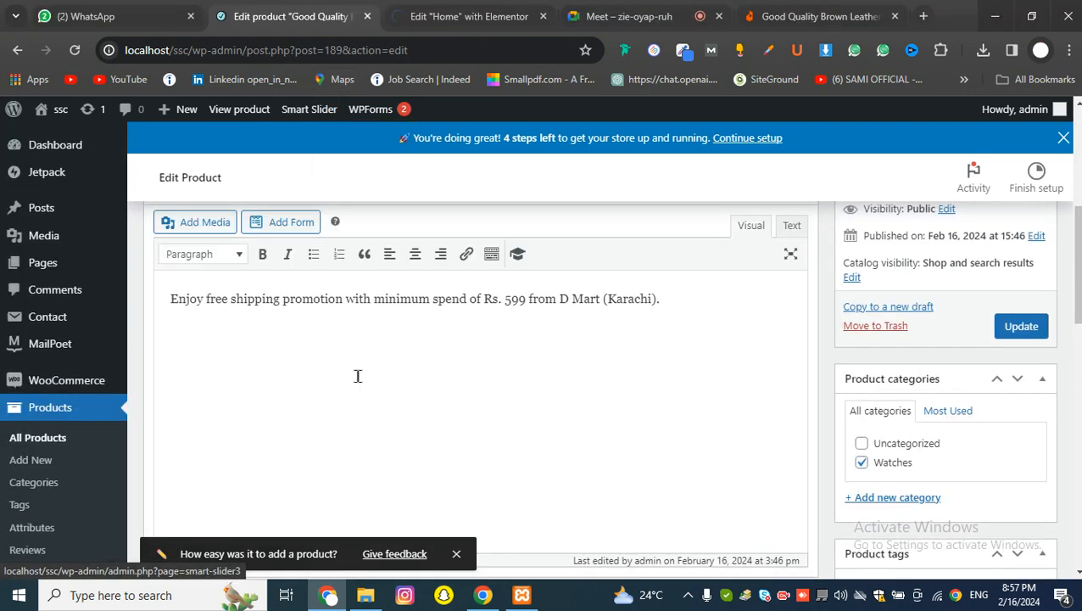
pyautogui.scroll(-3, 357, 377)
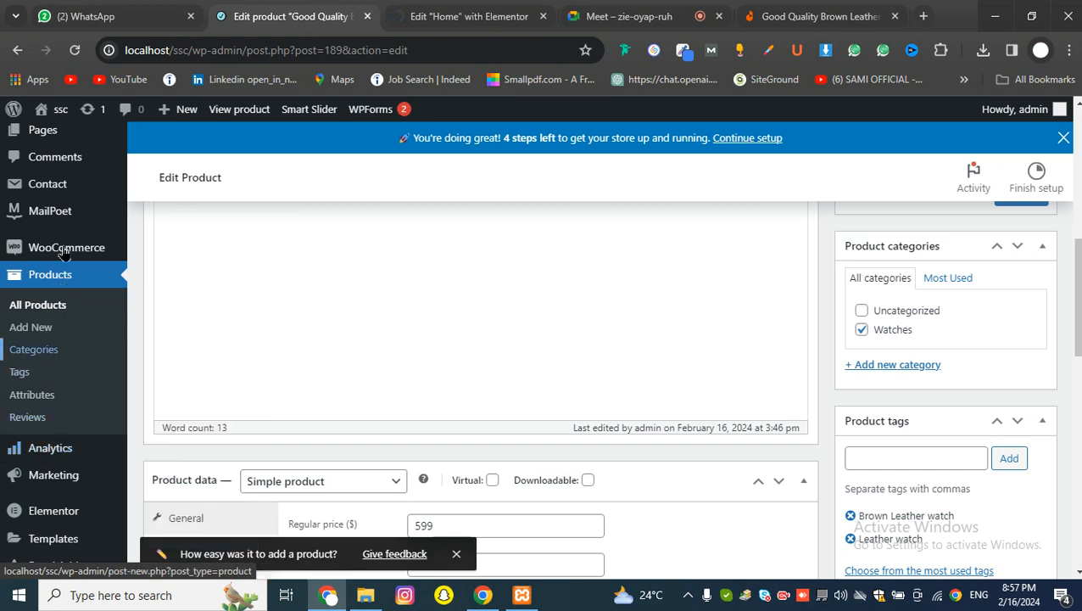
pyautogui.moveTo(73, 249)
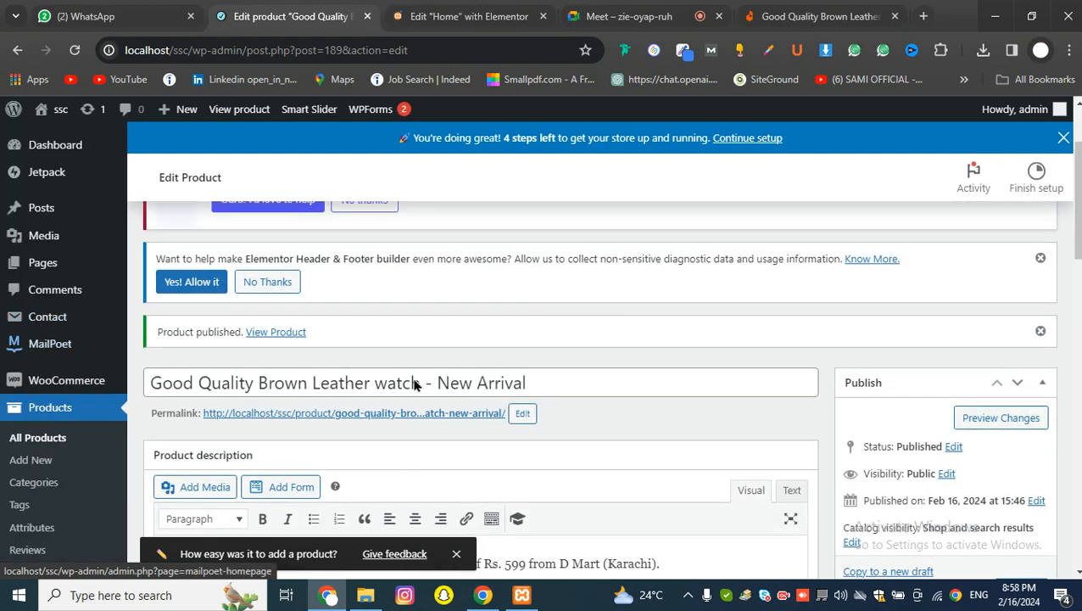
# Go back to the product title and select its entire text.
pyautogui.scroll(-3, 632, 350)
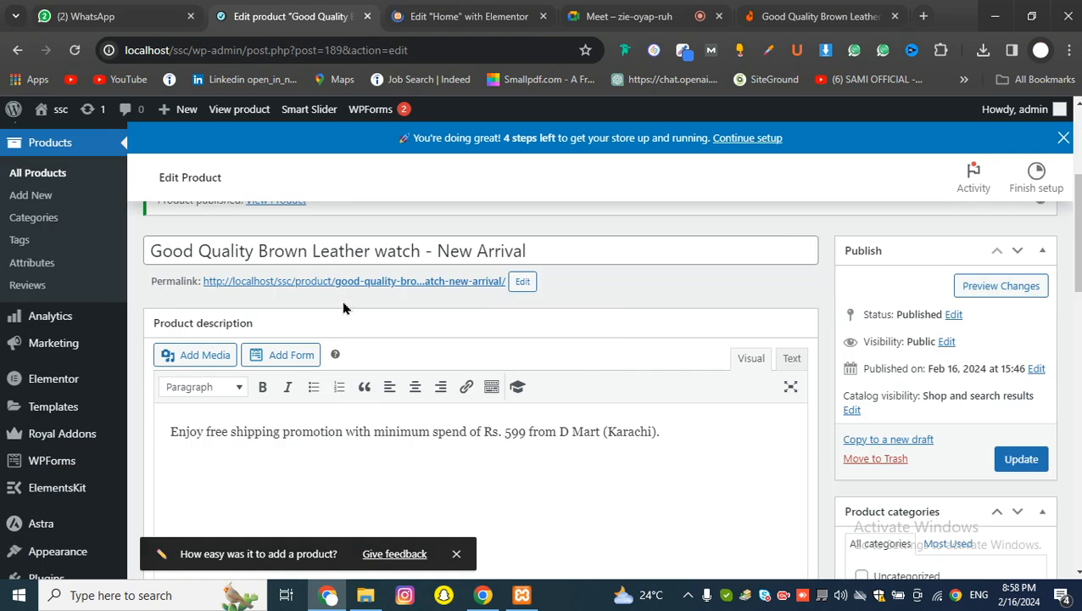
pyautogui.moveTo(568, 251); pyautogui.dragTo(489, 251)
pyautogui.moveTo(313, 251); pyautogui.dragTo(140, 254)
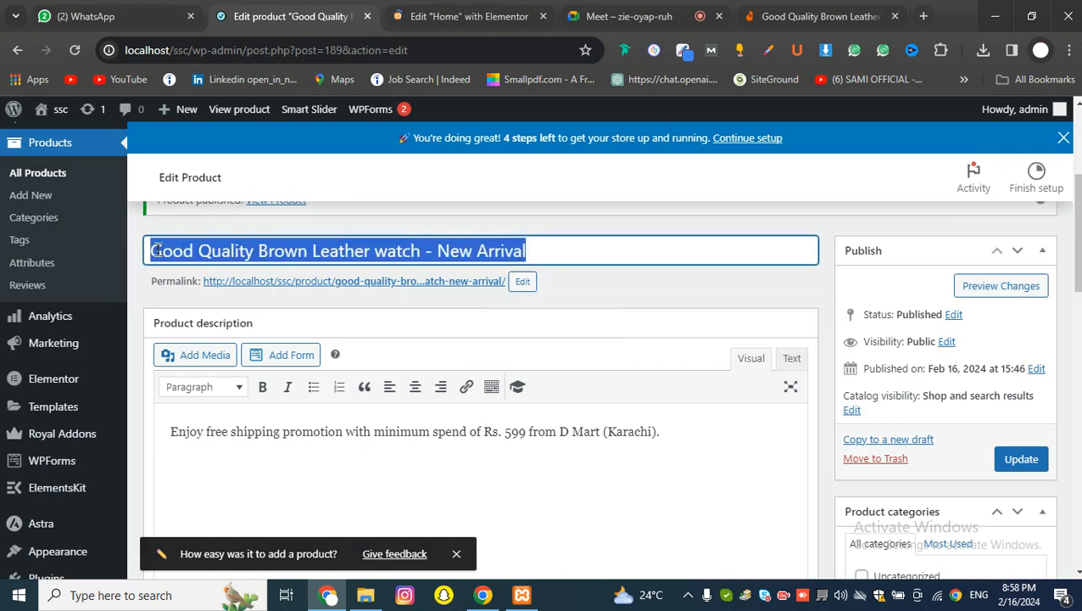
# Look over the watch product's edit page again, from its title and description through category, tags and prices to the short description.
pyautogui.scroll(-2, 203, 323)
pyautogui.click(203, 324)
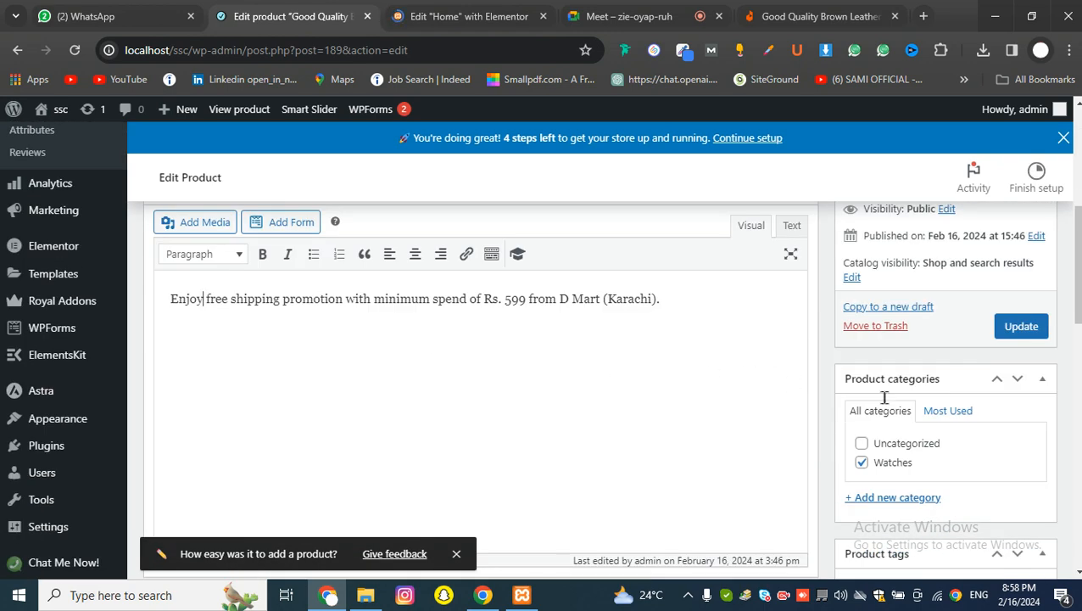
pyautogui.scroll(2, 947, 383)
pyautogui.scroll(-4, 921, 399)
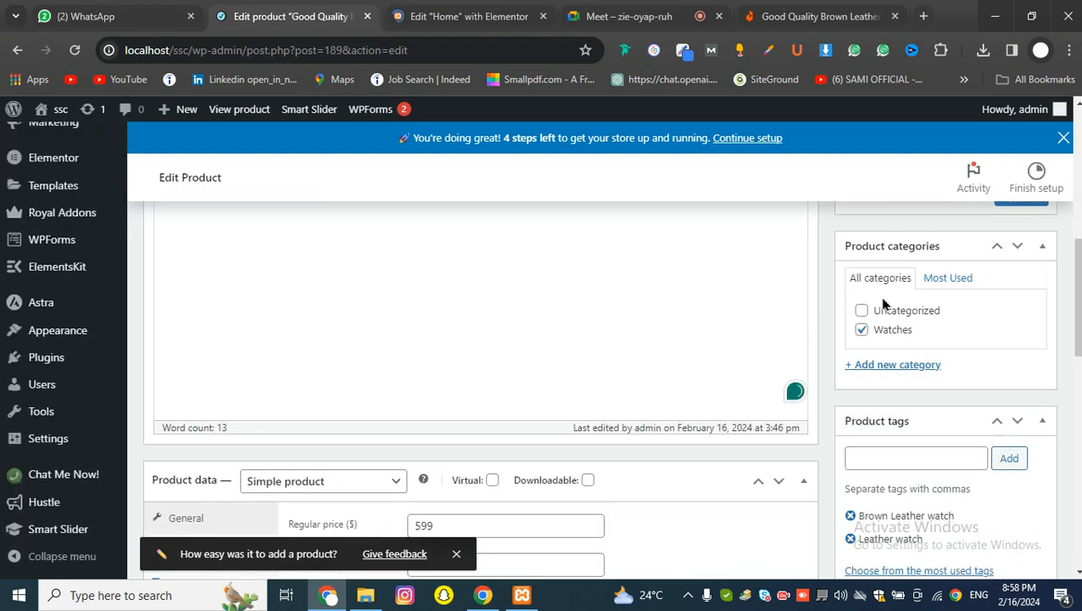
pyautogui.scroll(-4, 937, 330)
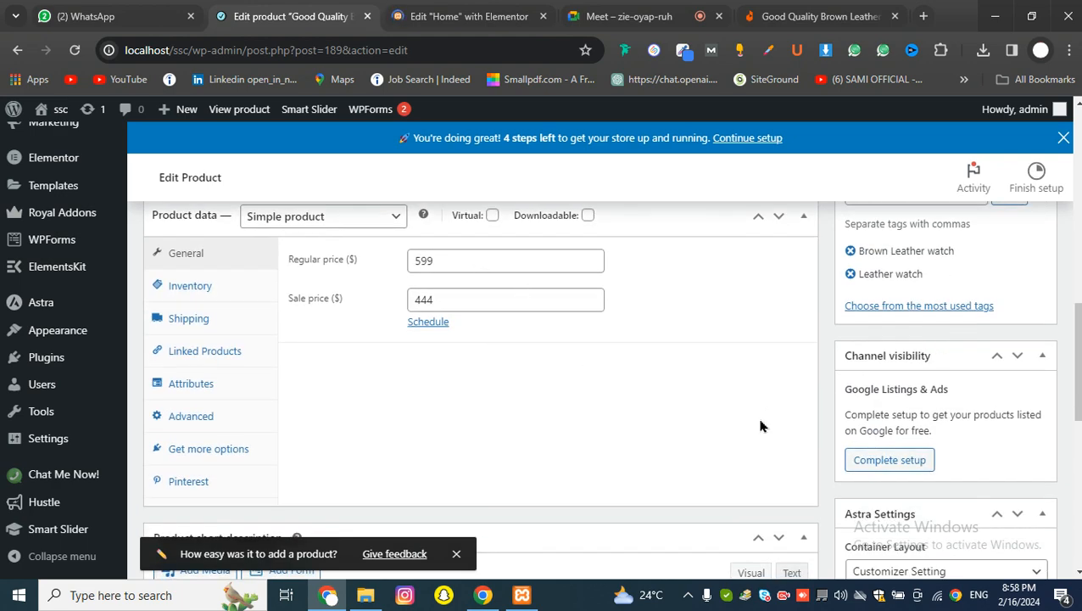
pyautogui.scroll(-8, 761, 425)
pyautogui.scroll(3, 761, 425)
pyautogui.scroll(15, 761, 425)
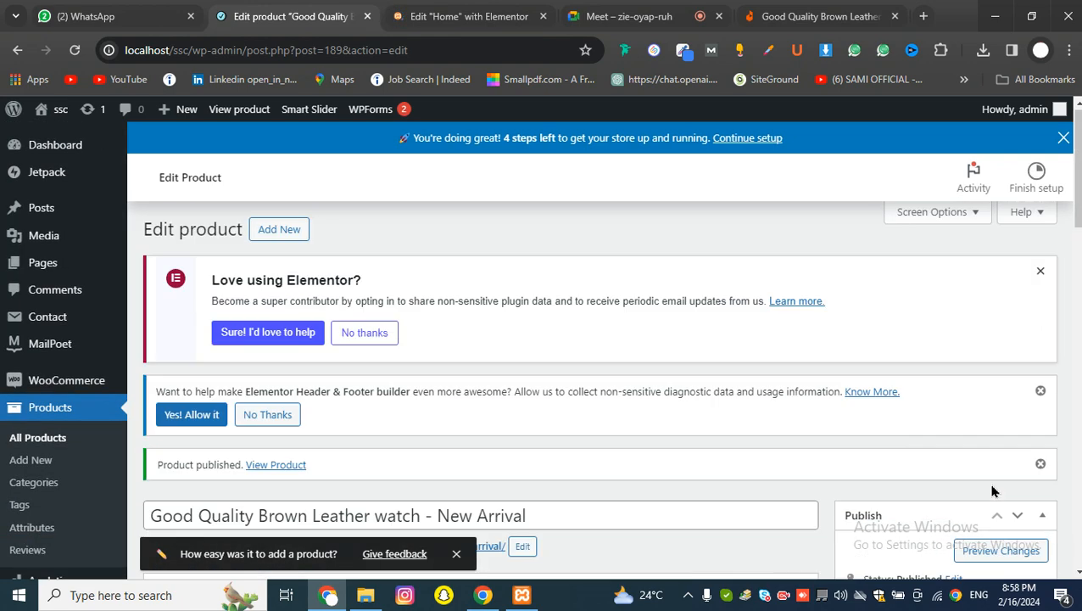
pyautogui.scroll(-4, 976, 442)
# Check the loading of the Home page's Elementor editor, glancing back at the product edit page while waiting.
pyautogui.click(469, 16)
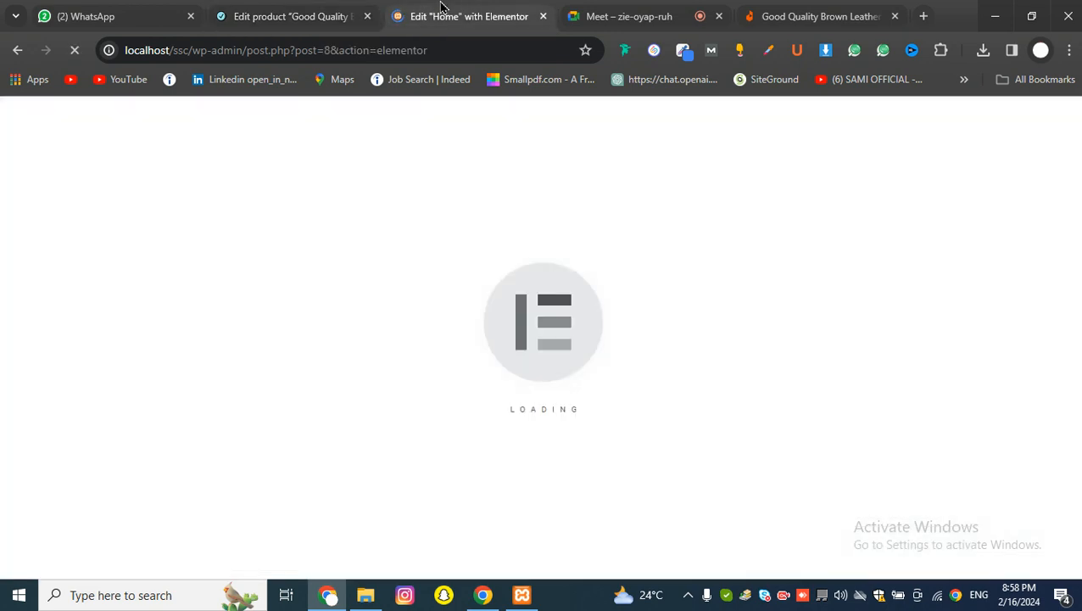
pyautogui.click(293, 16)
pyautogui.scroll(3, 433, 288)
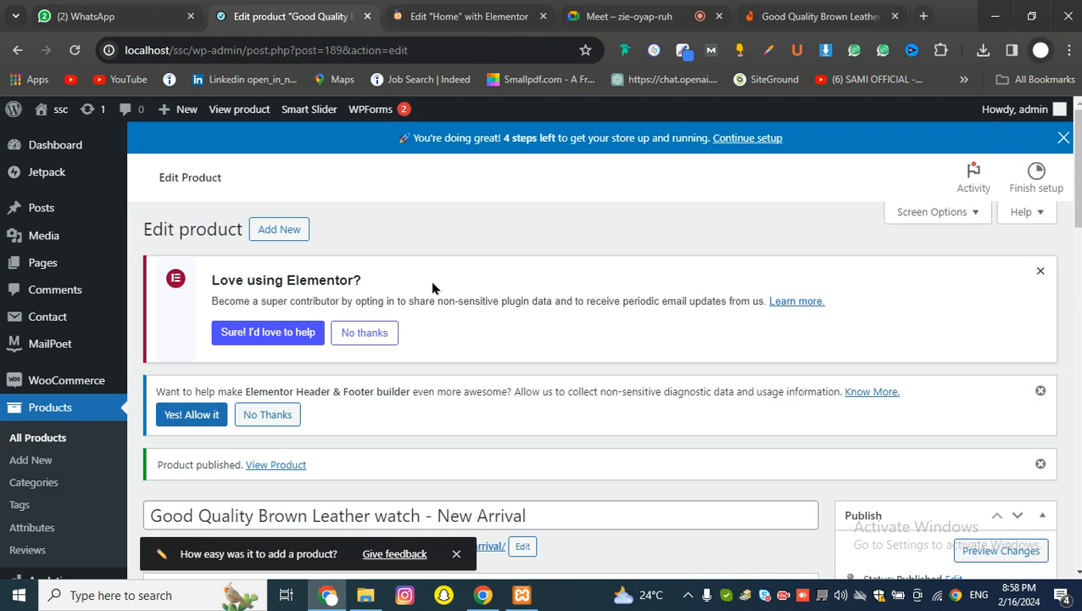
pyautogui.click(469, 16)
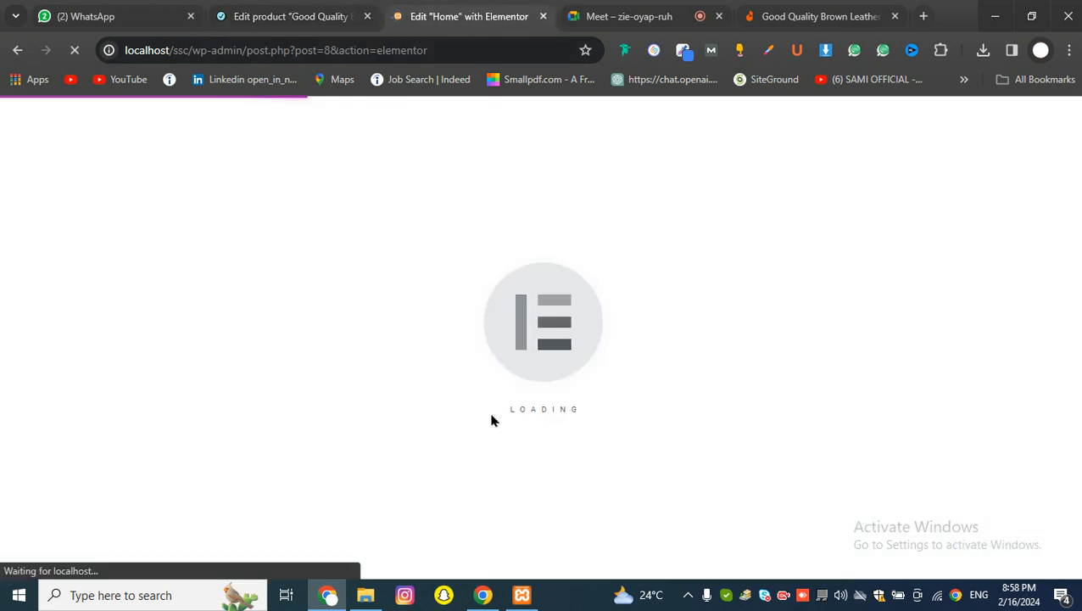
# Check the Apache and MySQL services in the XAMPP Control Panel and return to the browser's product edit page.
pyautogui.click(516, 595)
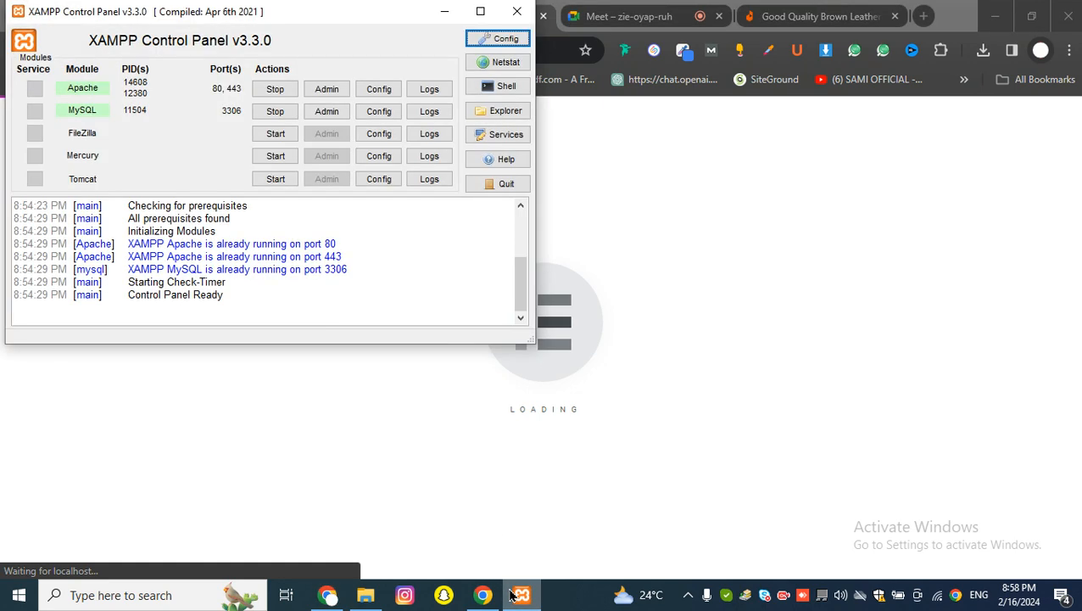
pyautogui.click(513, 592)
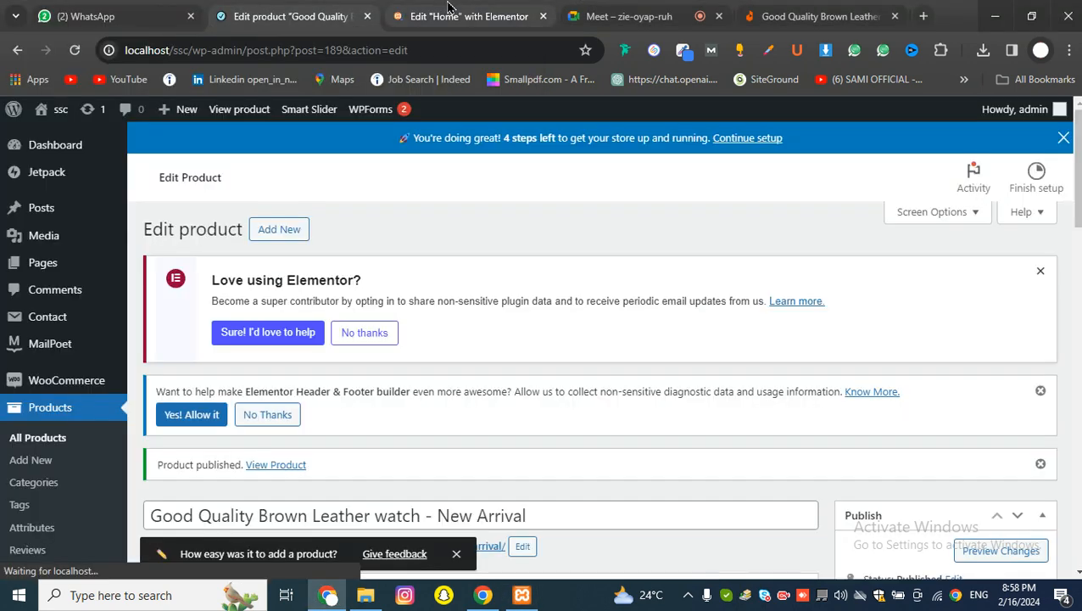
pyautogui.click(448, 5)
pyautogui.click(361, 6)
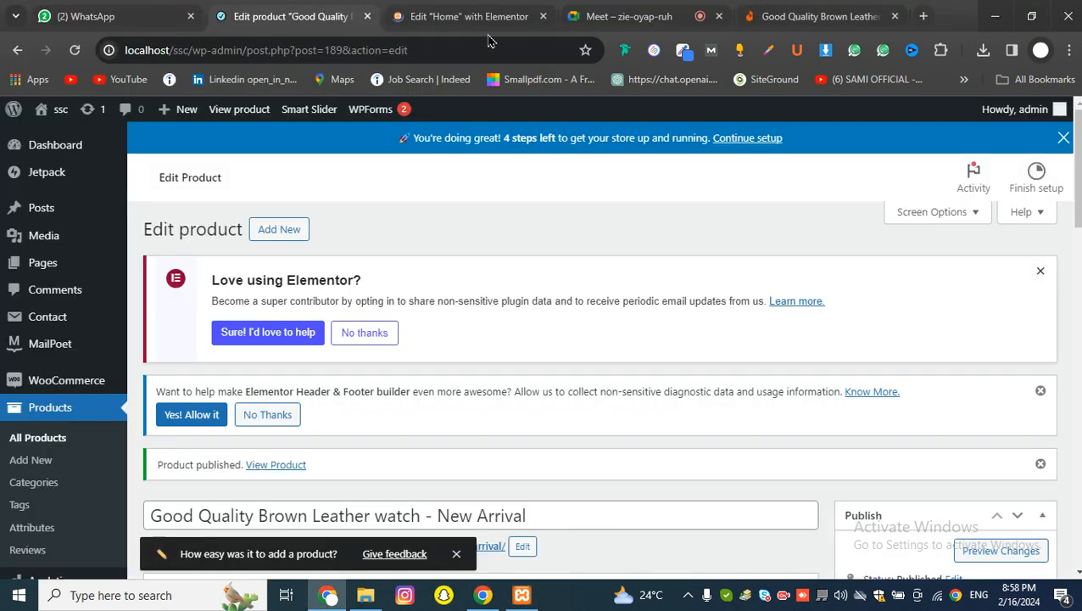
# View the brown leather watch's Daraz listing, recheck the Home page's Elementor editor and switch to WhatsApp Web.
pyautogui.click(811, 16)
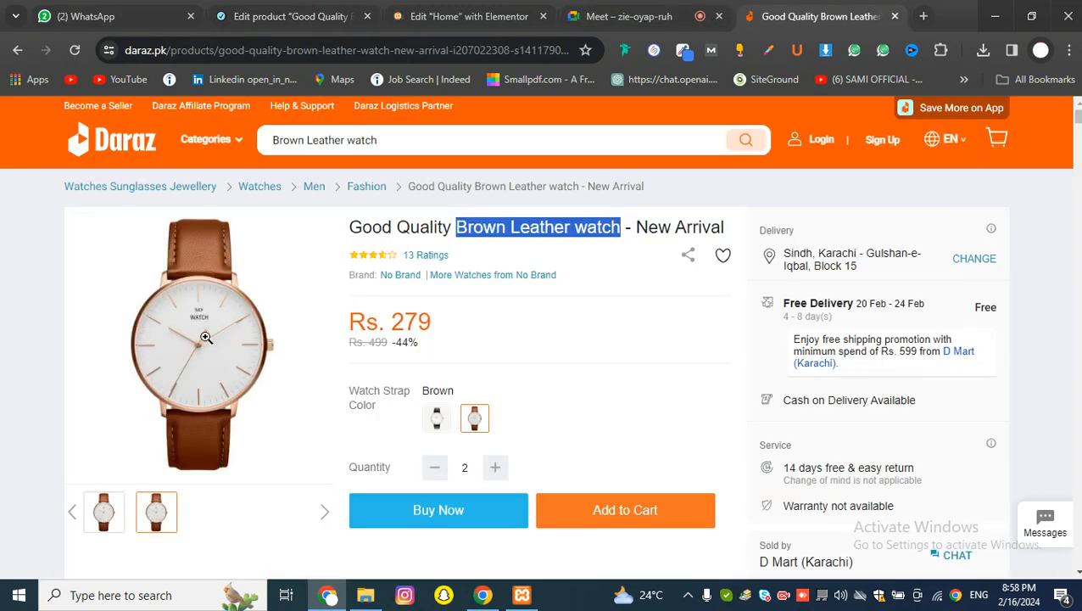
pyautogui.scroll(-3, 206, 338)
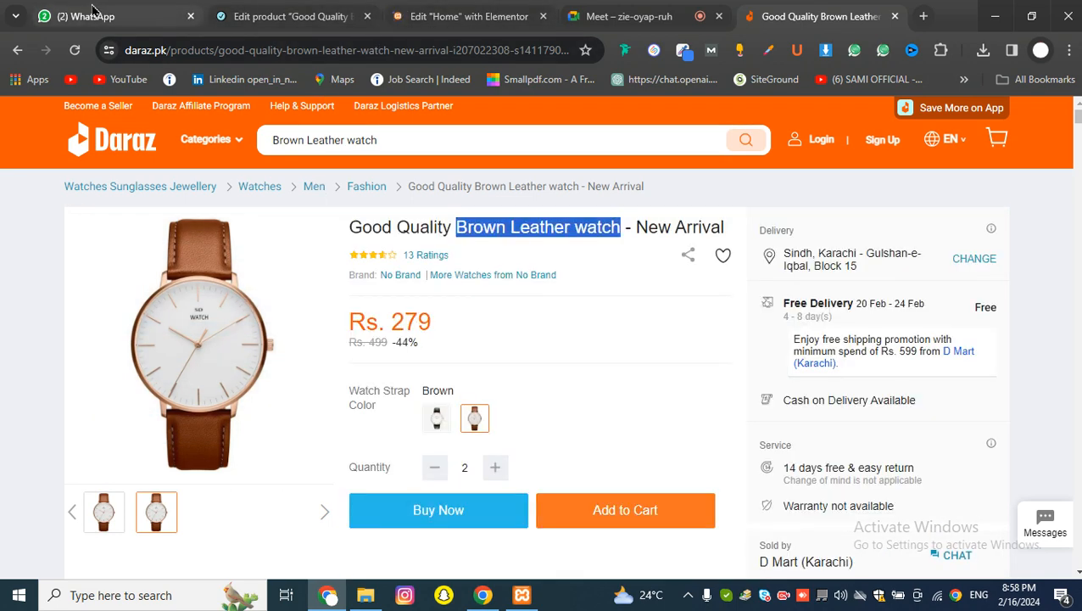
pyautogui.click(270, 10)
pyautogui.click(506, 31)
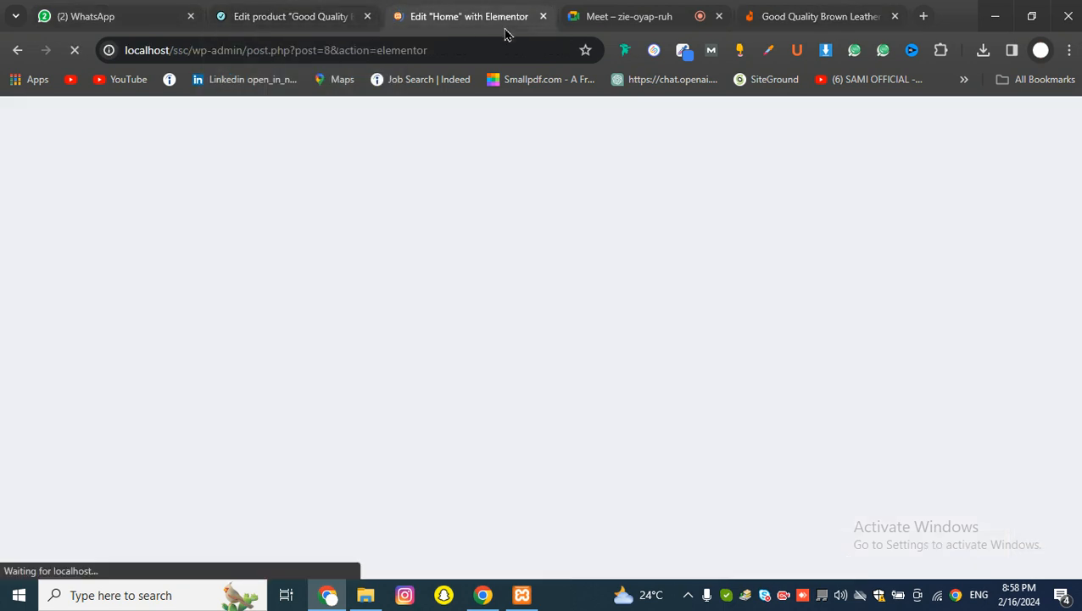
pyautogui.click(119, 31)
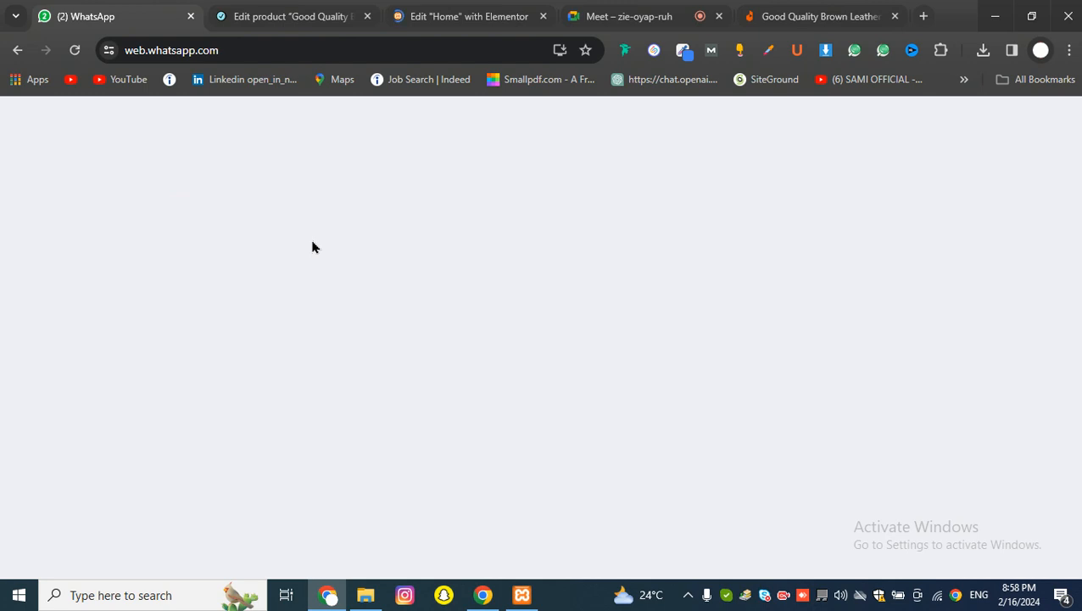
# Switch to the Google Meet call to read its in-call messages, and open the Bandicam window.
pyautogui.click(632, 21)
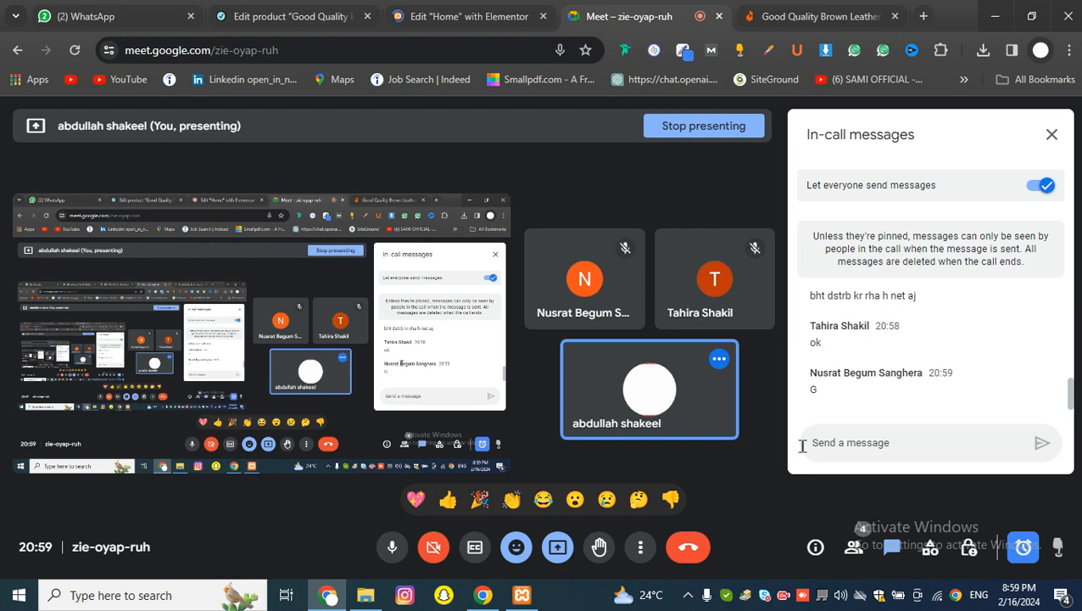
pyautogui.click(688, 595)
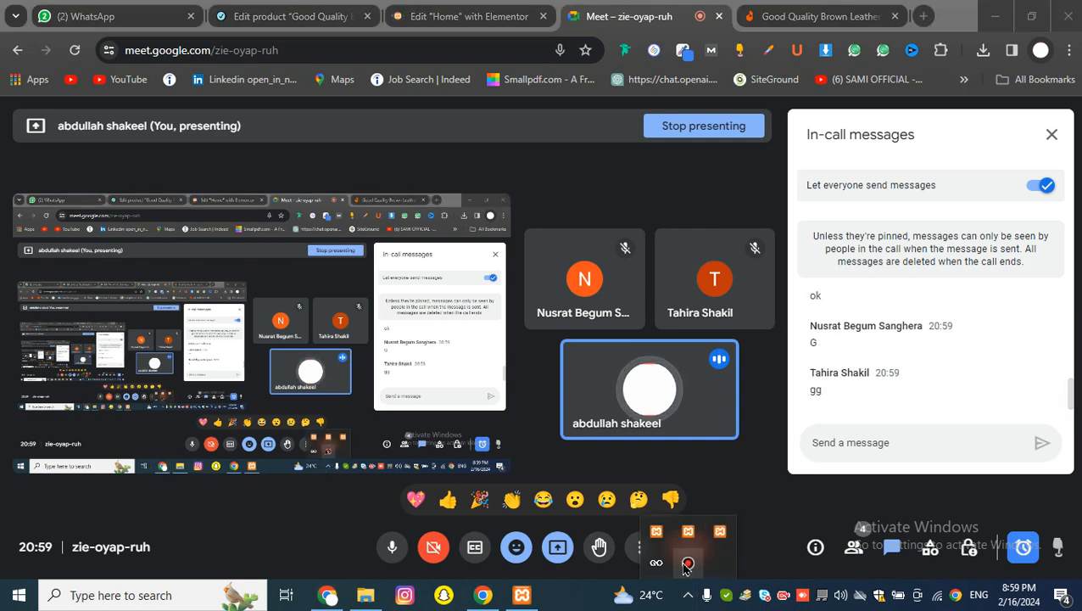
pyautogui.click(688, 560)
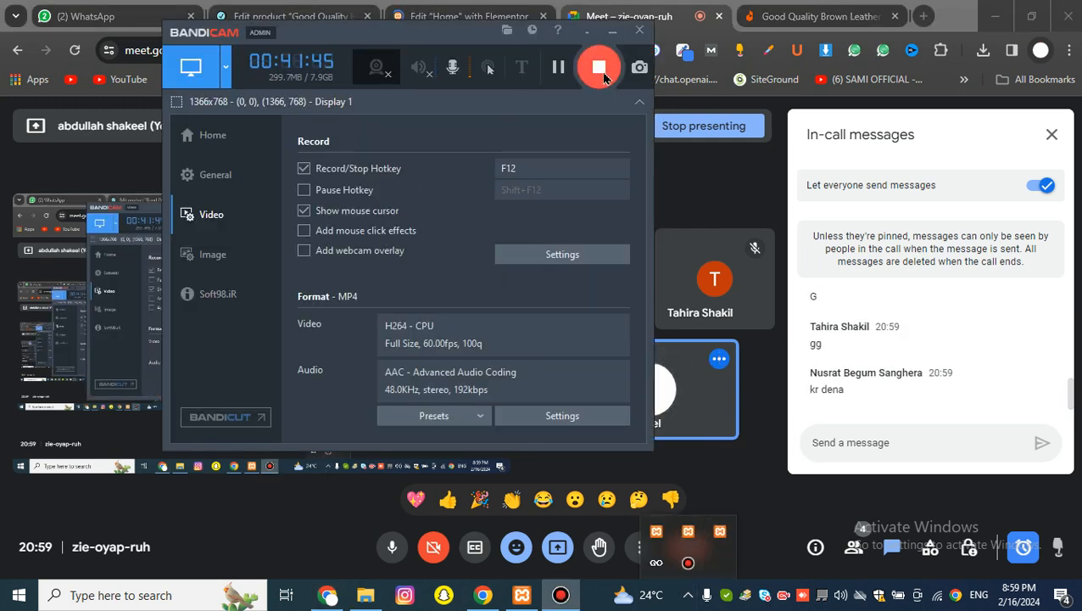